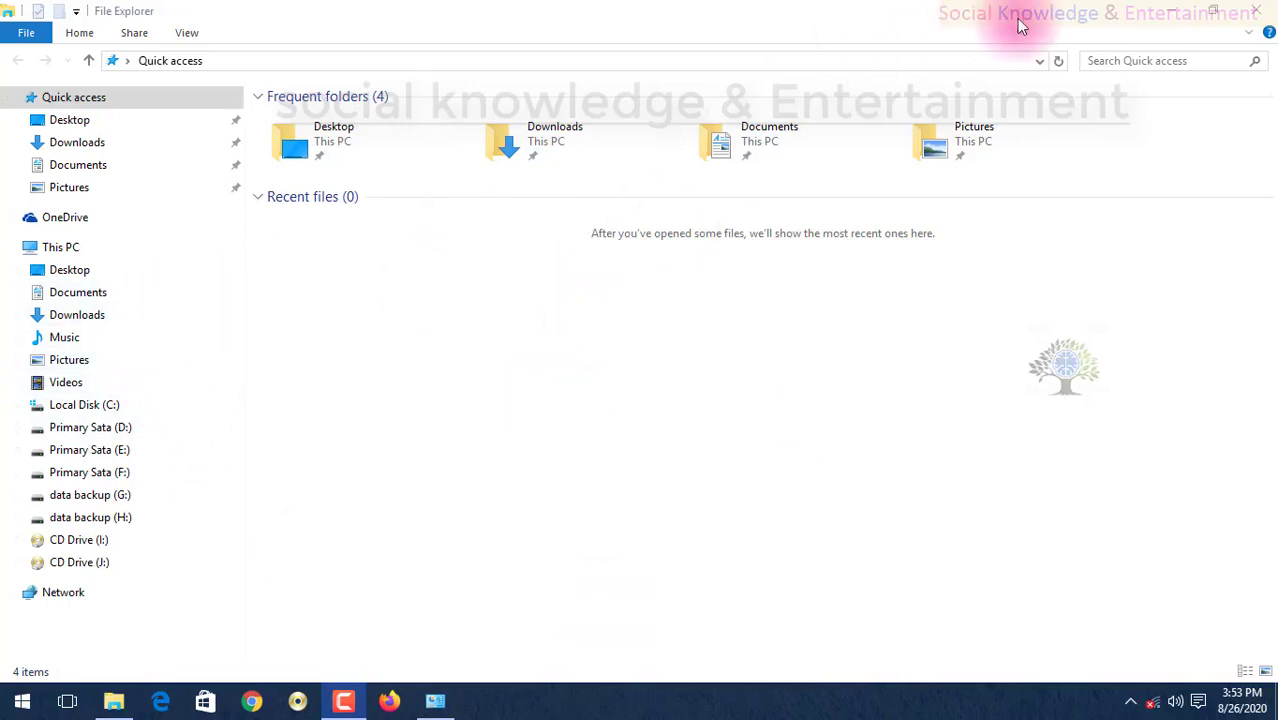
Close File Explorer and minimize Control Panel so the desktop is showing
click(1168, 12)
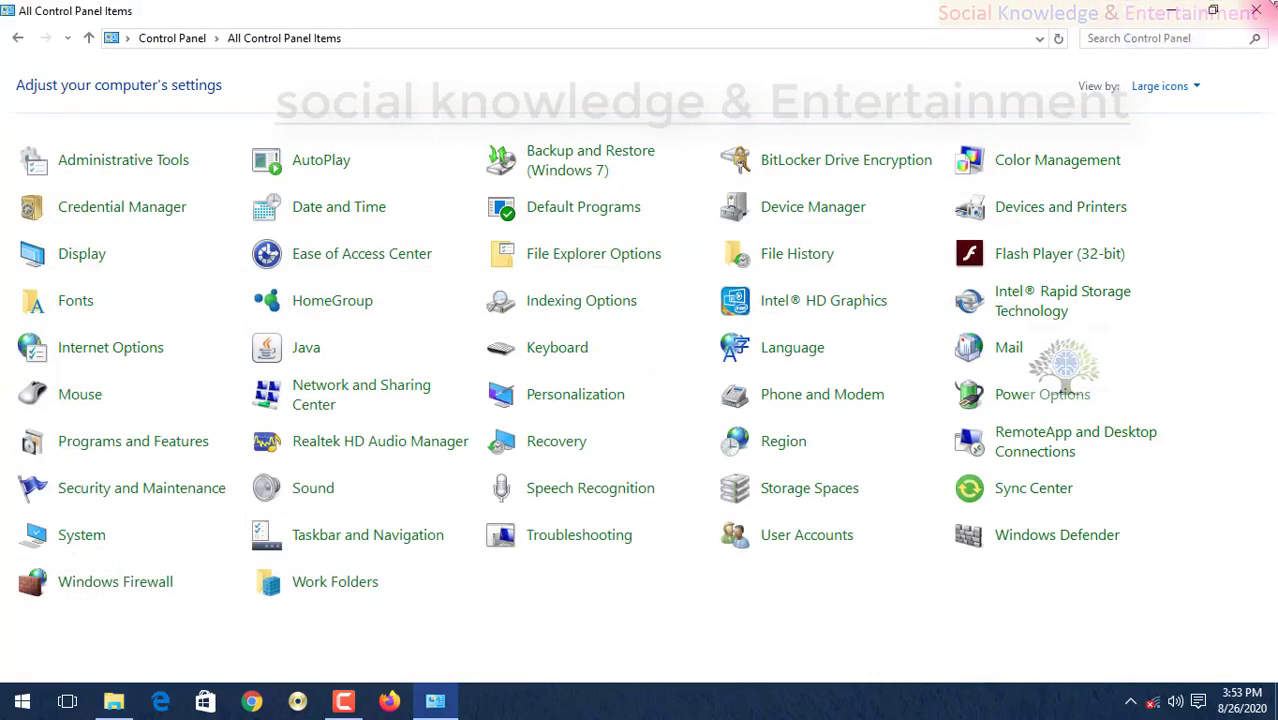
click(1183, 14)
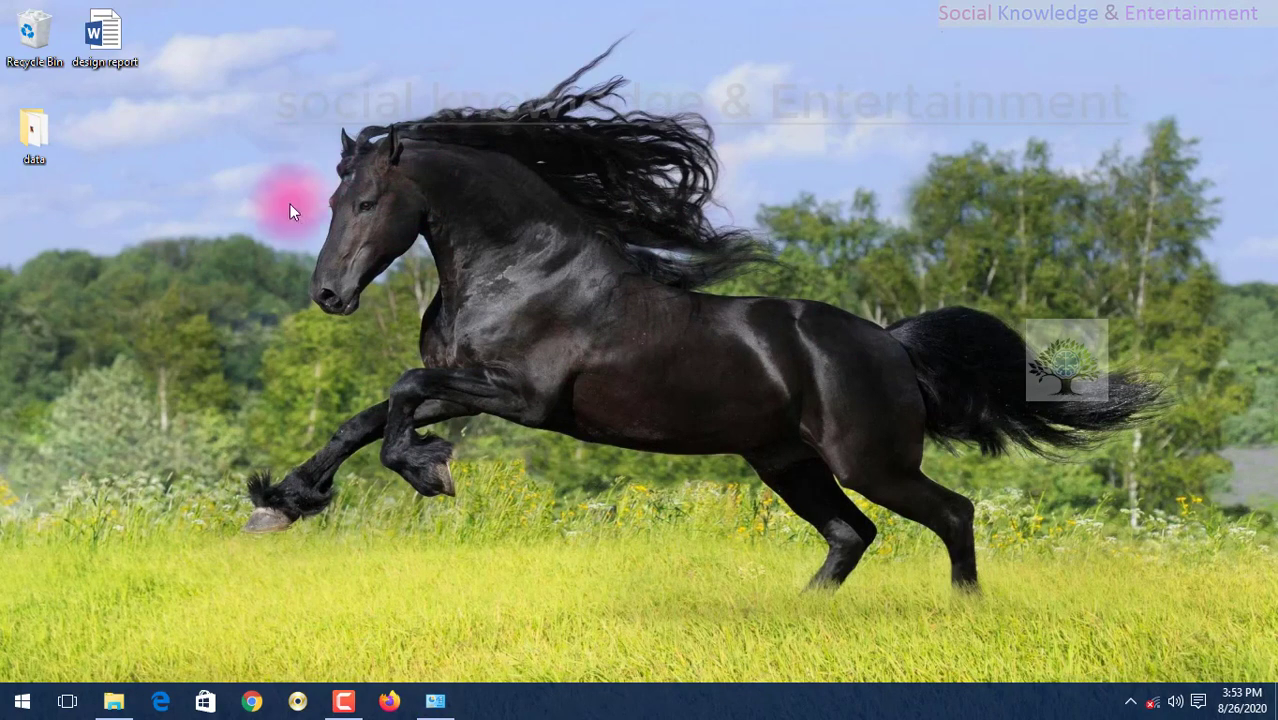
Launch Word 2016 from the Start menu and browse its start-screen template gallery
click(11, 709)
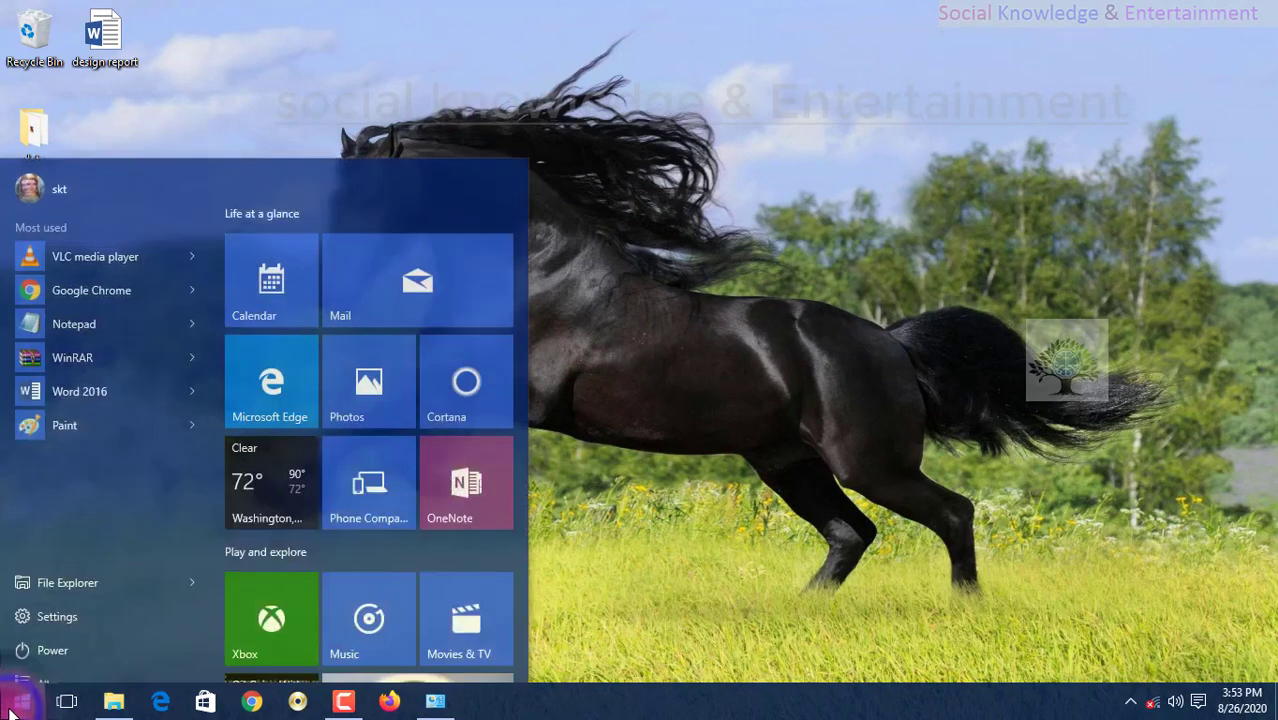
click(80, 378)
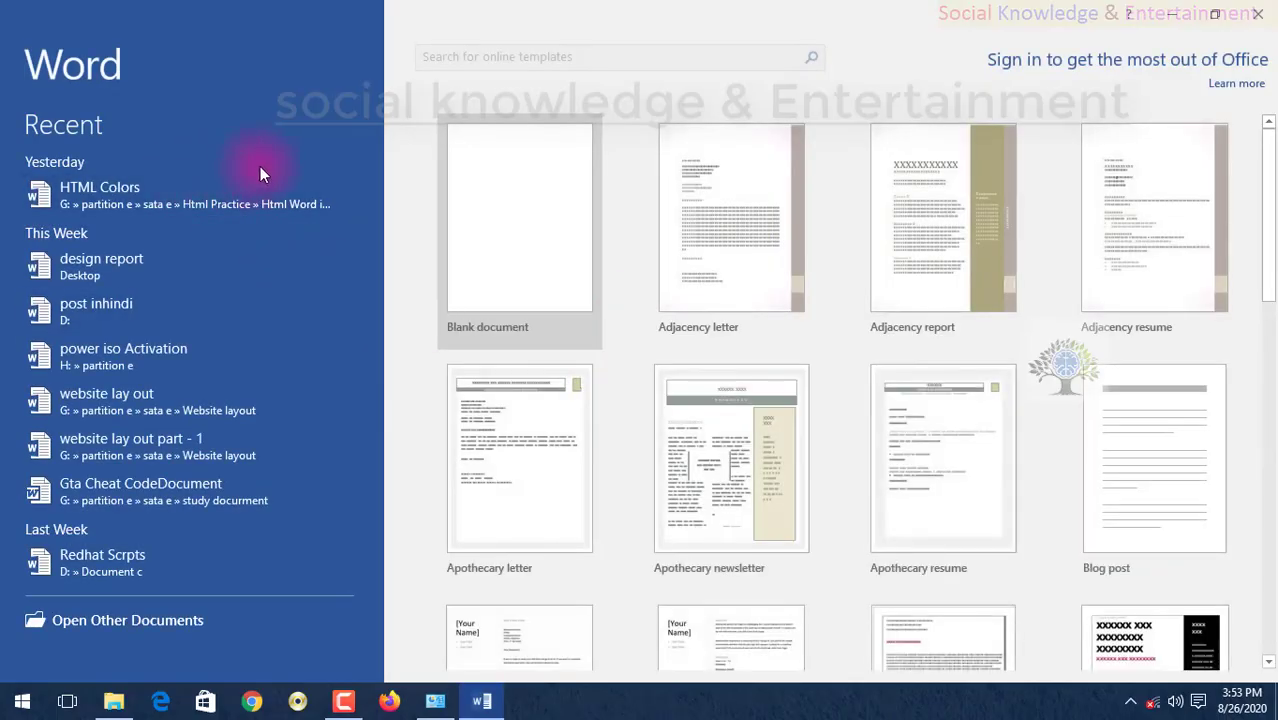
scroll(656, 225, down, 1)
scroll(665, 248, down, 2)
scroll(672, 262, up, 3)
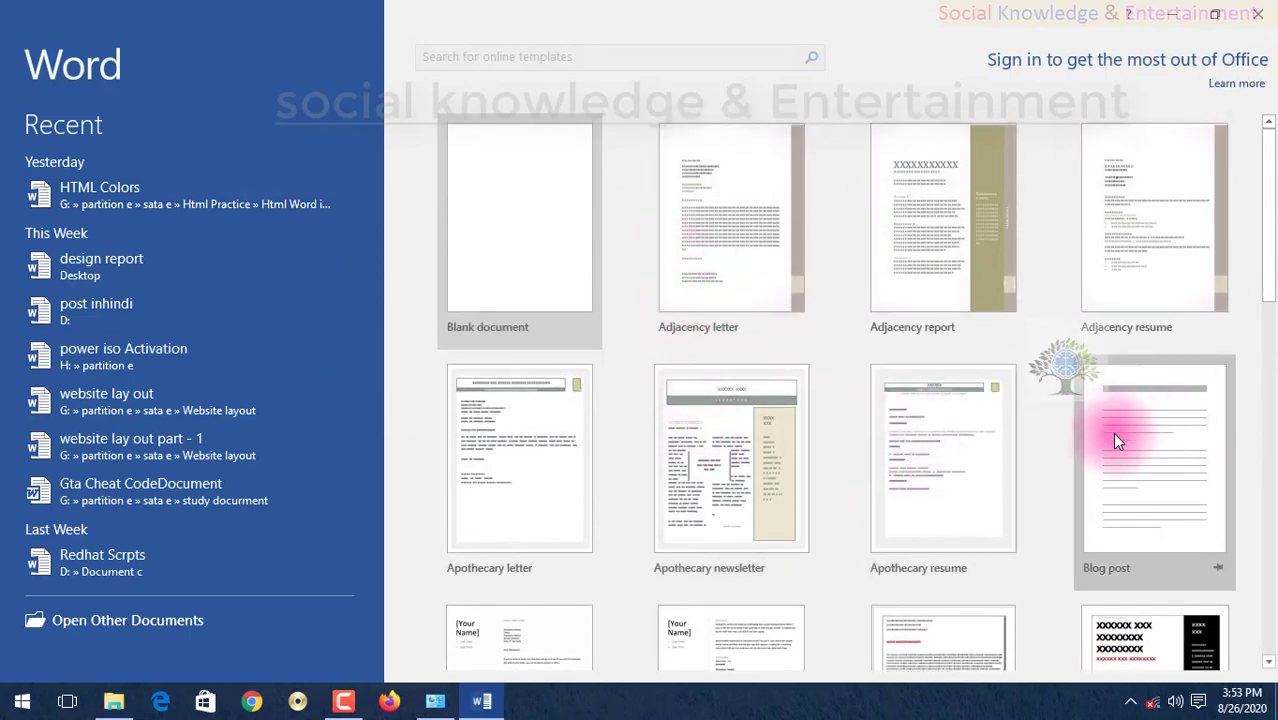
scroll(889, 302, down, 3)
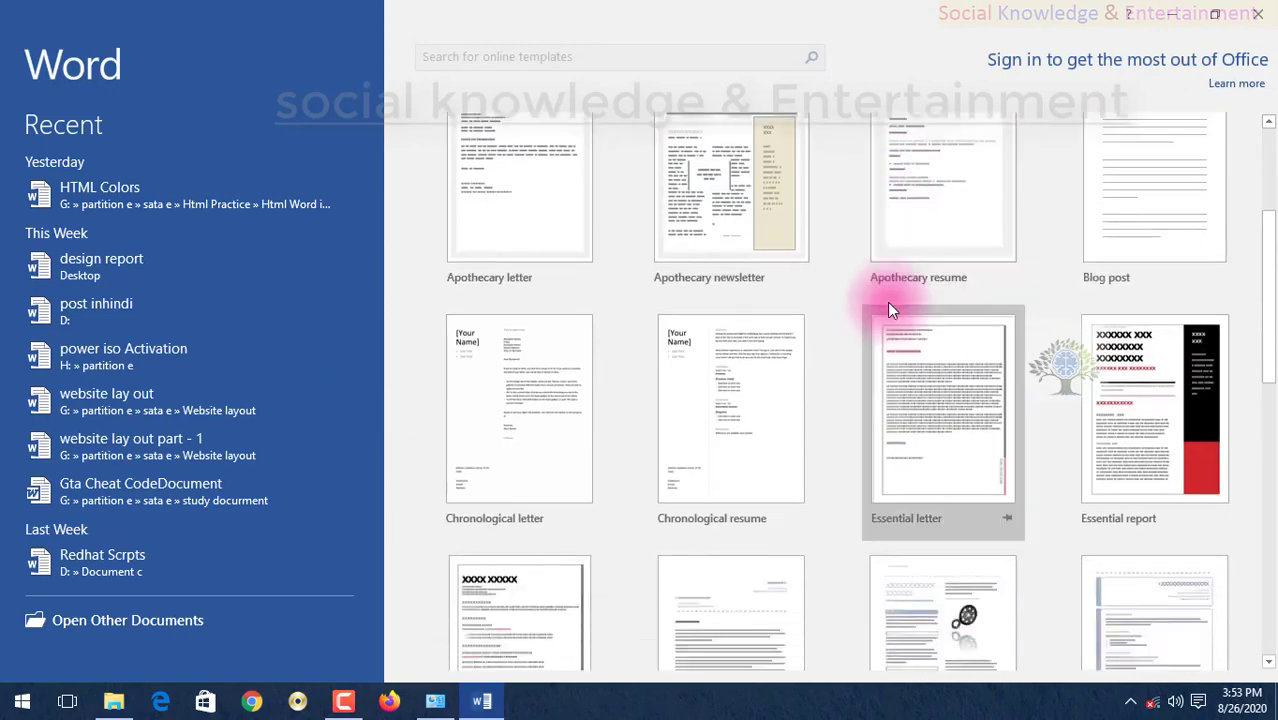
scroll(887, 302, down, 2)
scroll(878, 297, down, 2)
scroll(878, 297, down, 3)
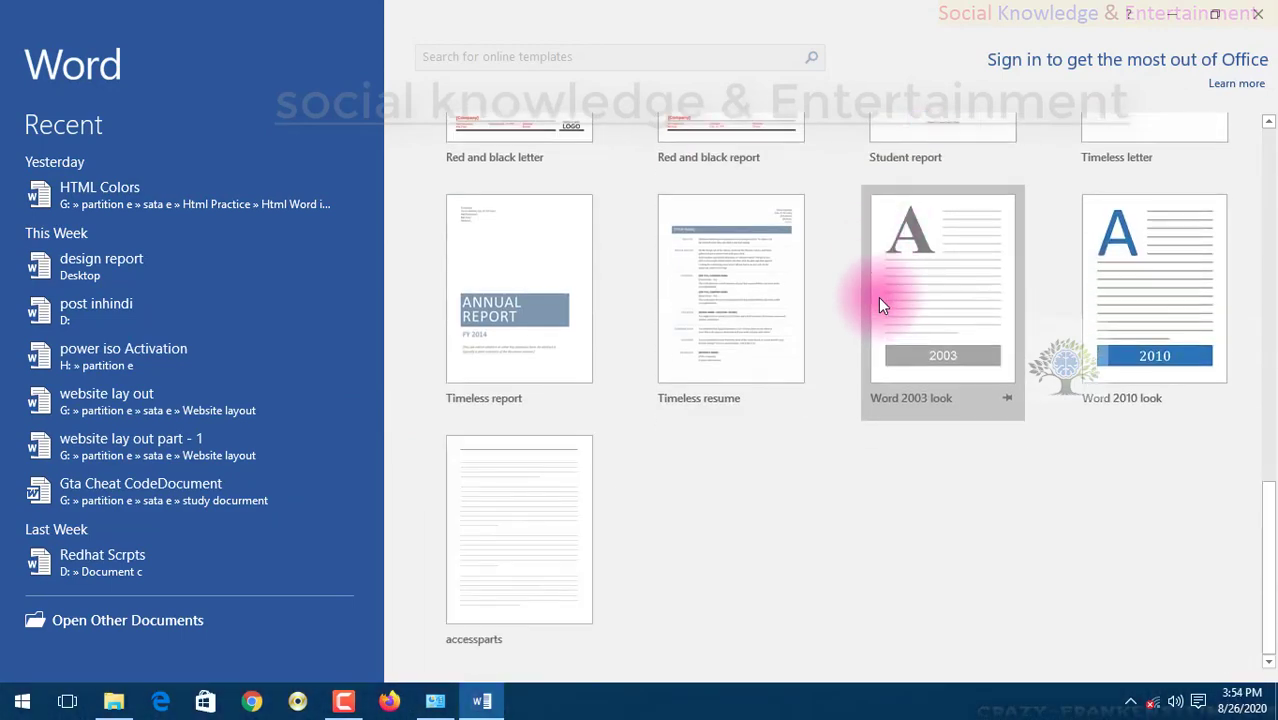
scroll(878, 297, up, 3)
scroll(878, 297, up, 3)
scroll(878, 297, up, 3)
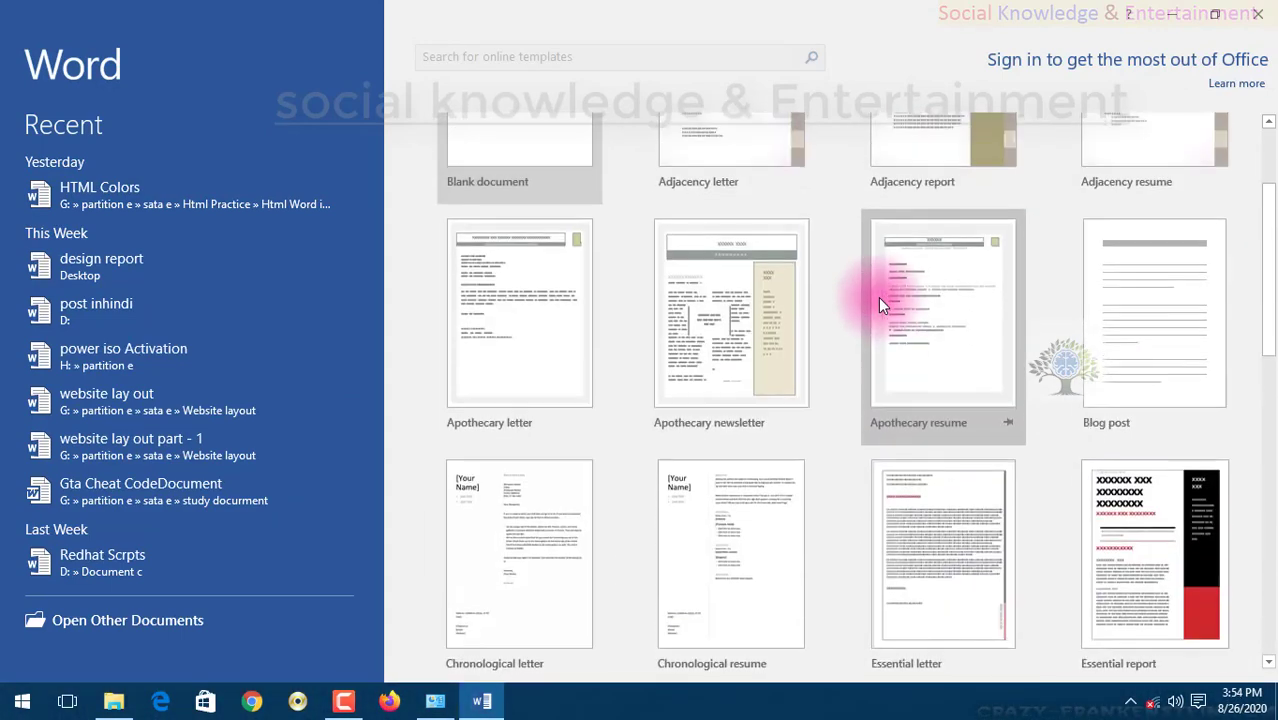
scroll(878, 297, up, 2)
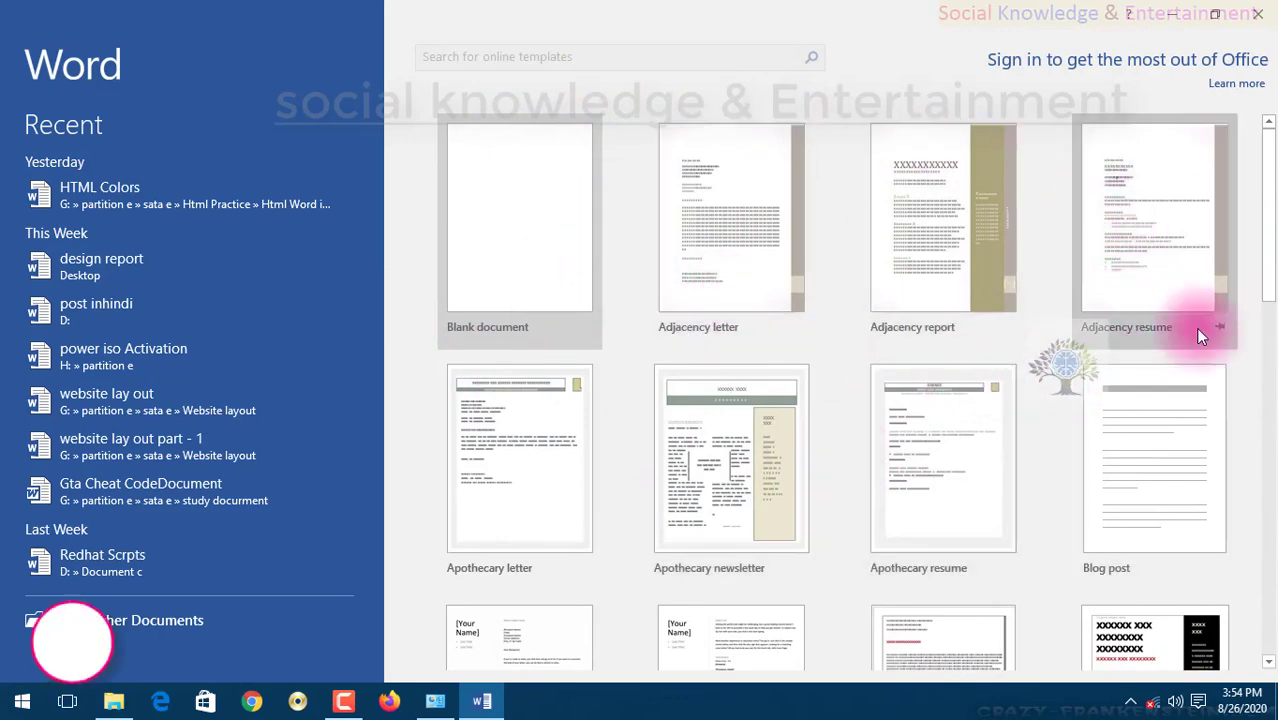
scroll(1145, 245, down, 3)
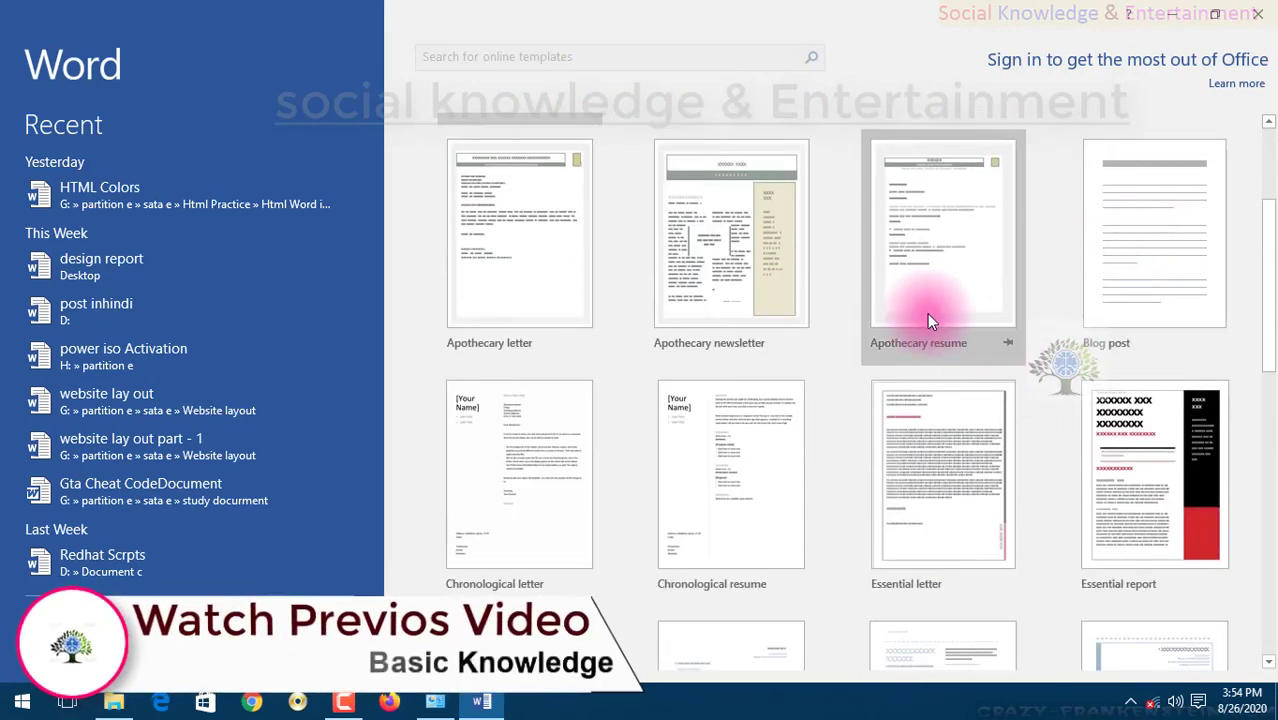
scroll(843, 312, up, 1)
scroll(843, 309, down, 3)
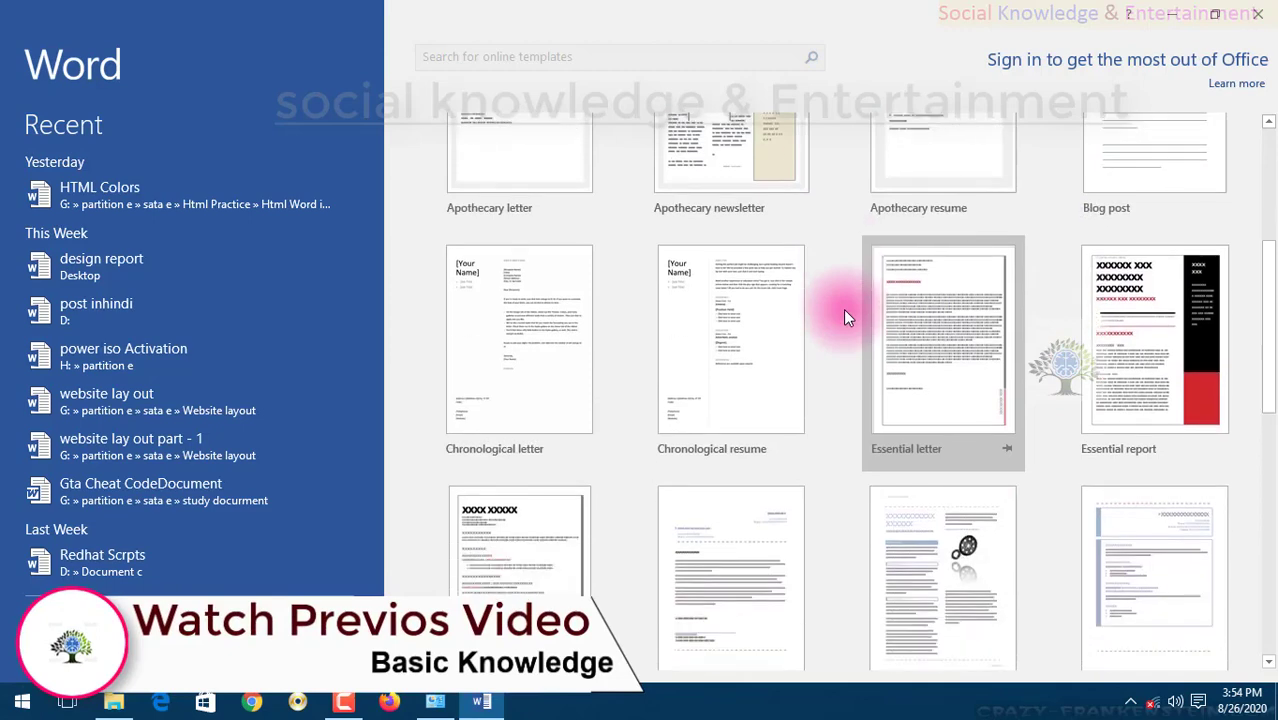
scroll(843, 318, down, 3)
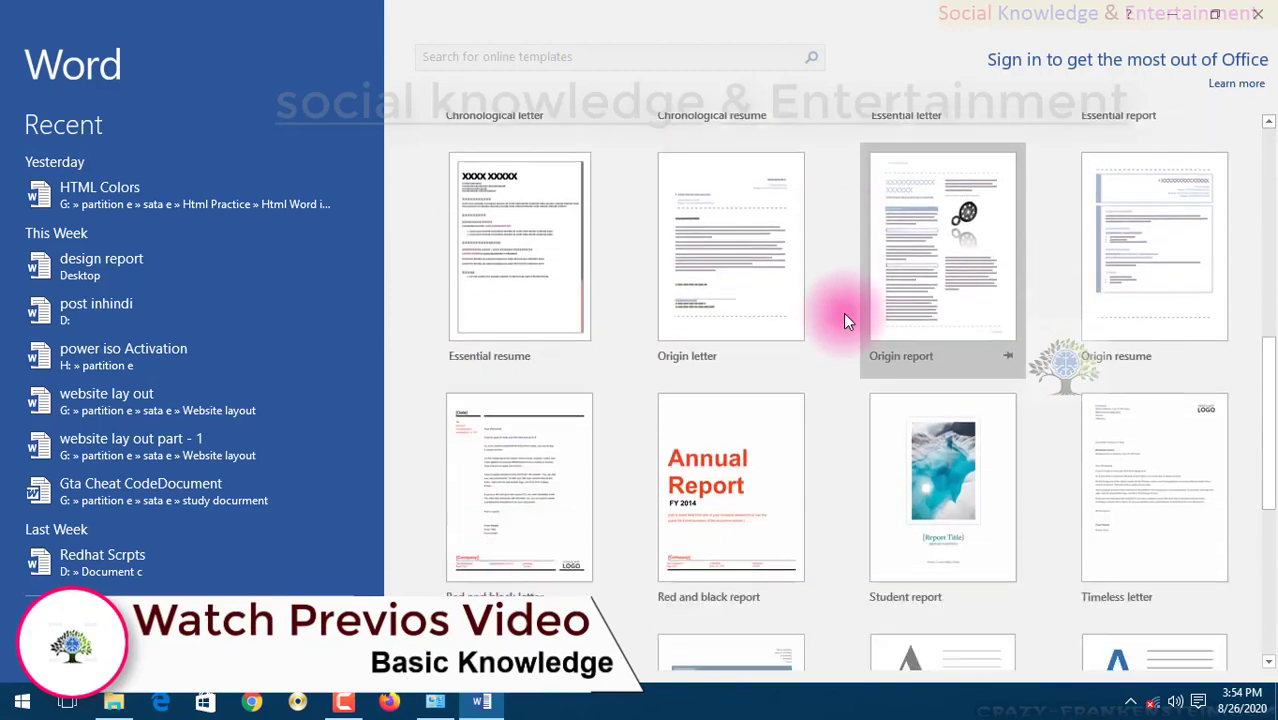
scroll(843, 325, up, 2)
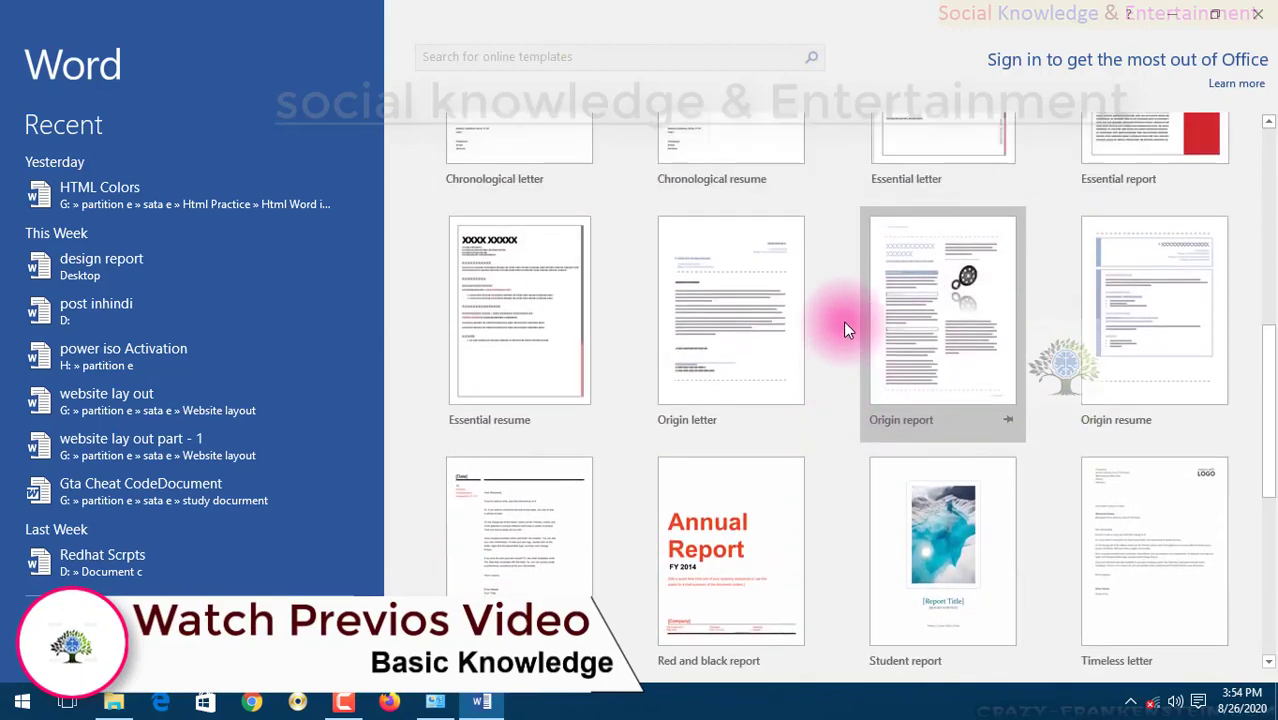
scroll(843, 320, up, 3)
scroll(891, 305, up, 2)
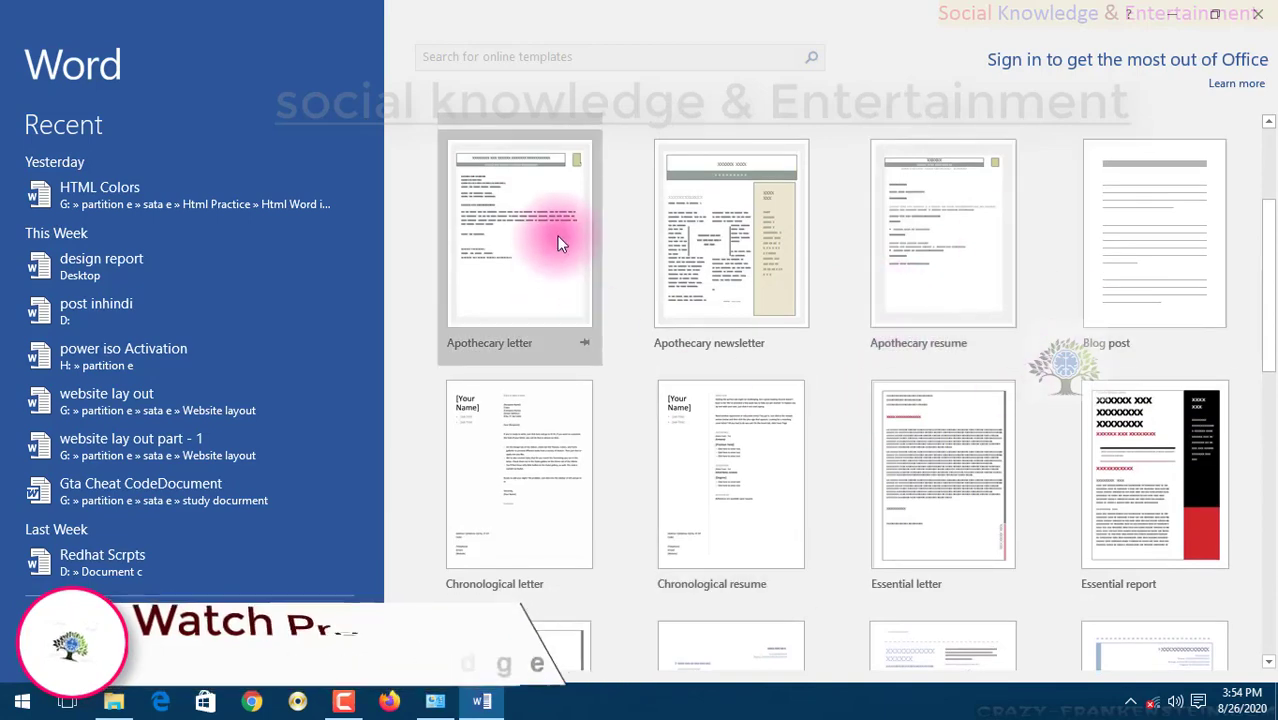
Minimize Word, refresh the desktop, then restore the Word start screen and browse its templates
click(1171, 14)
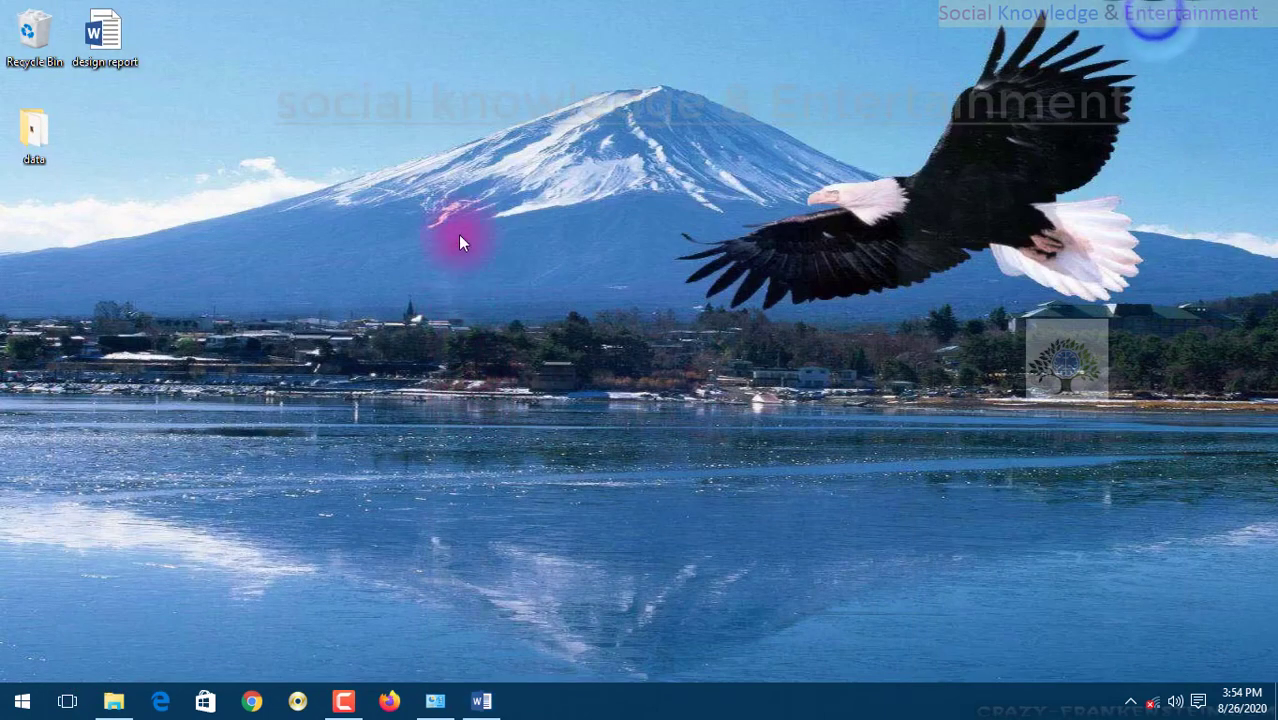
right_click(451, 133)
click(484, 185)
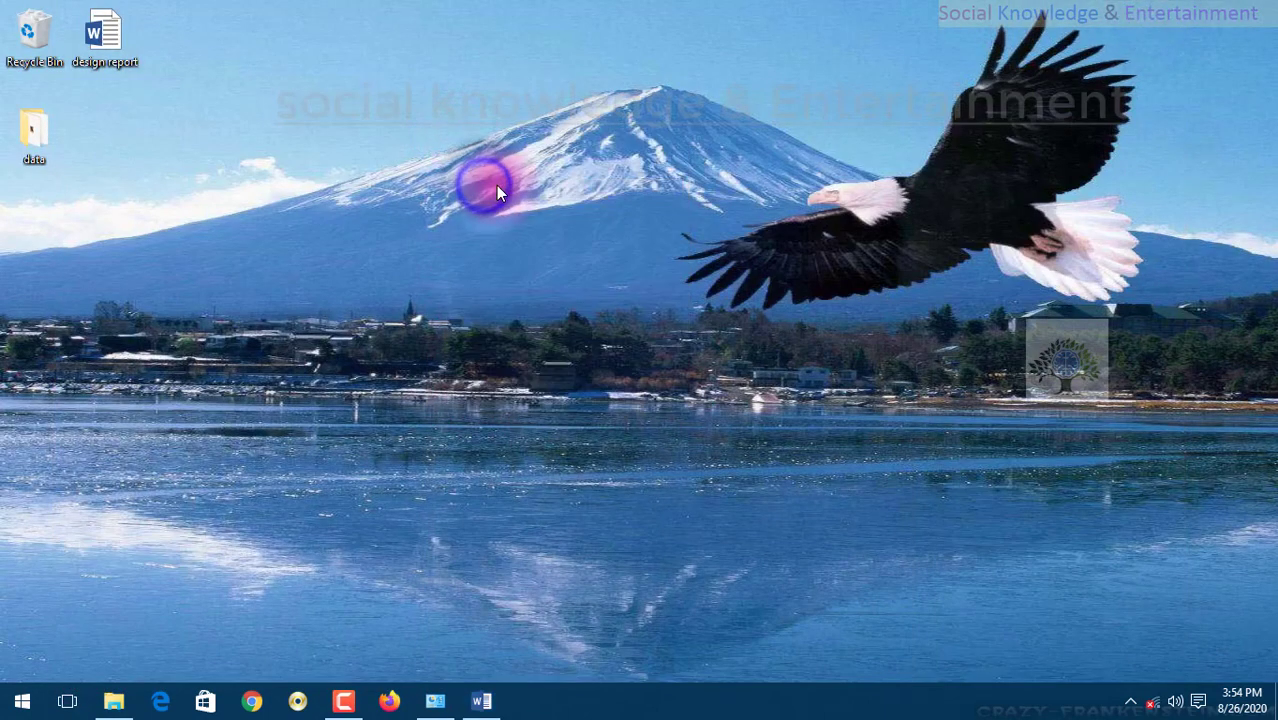
click(485, 697)
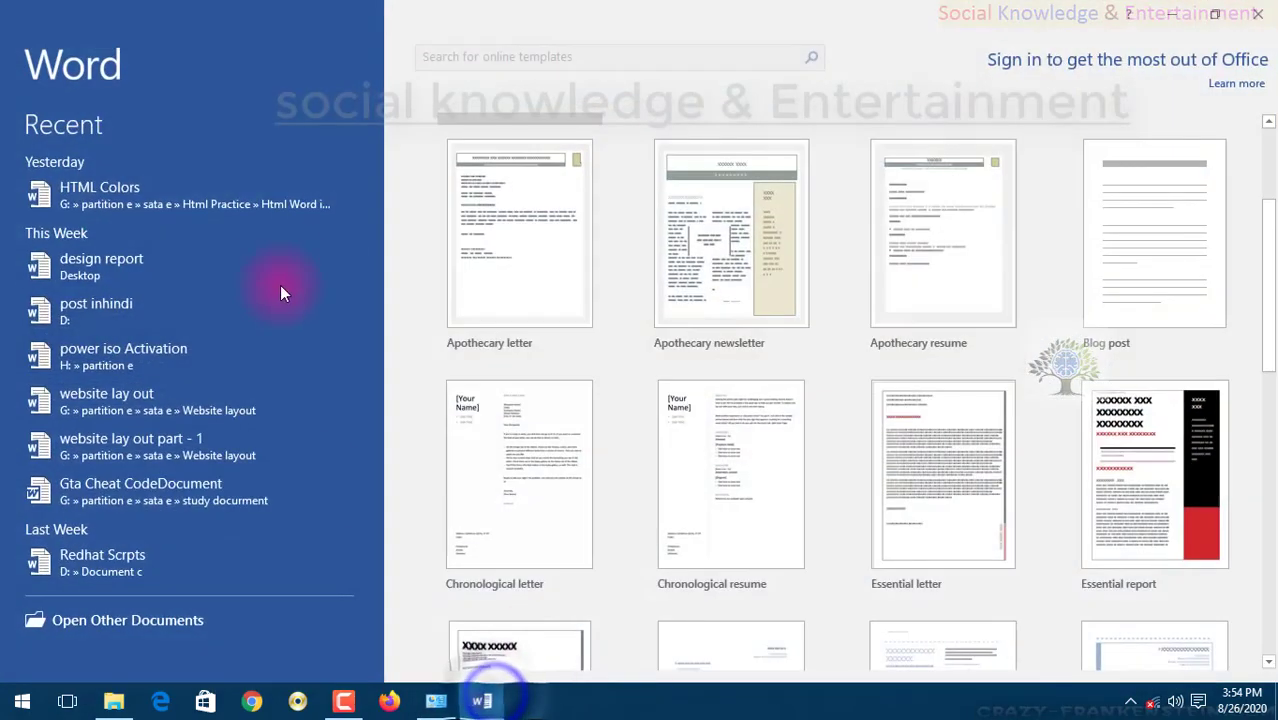
scroll(601, 291, down, 1)
scroll(590, 300, down, 2)
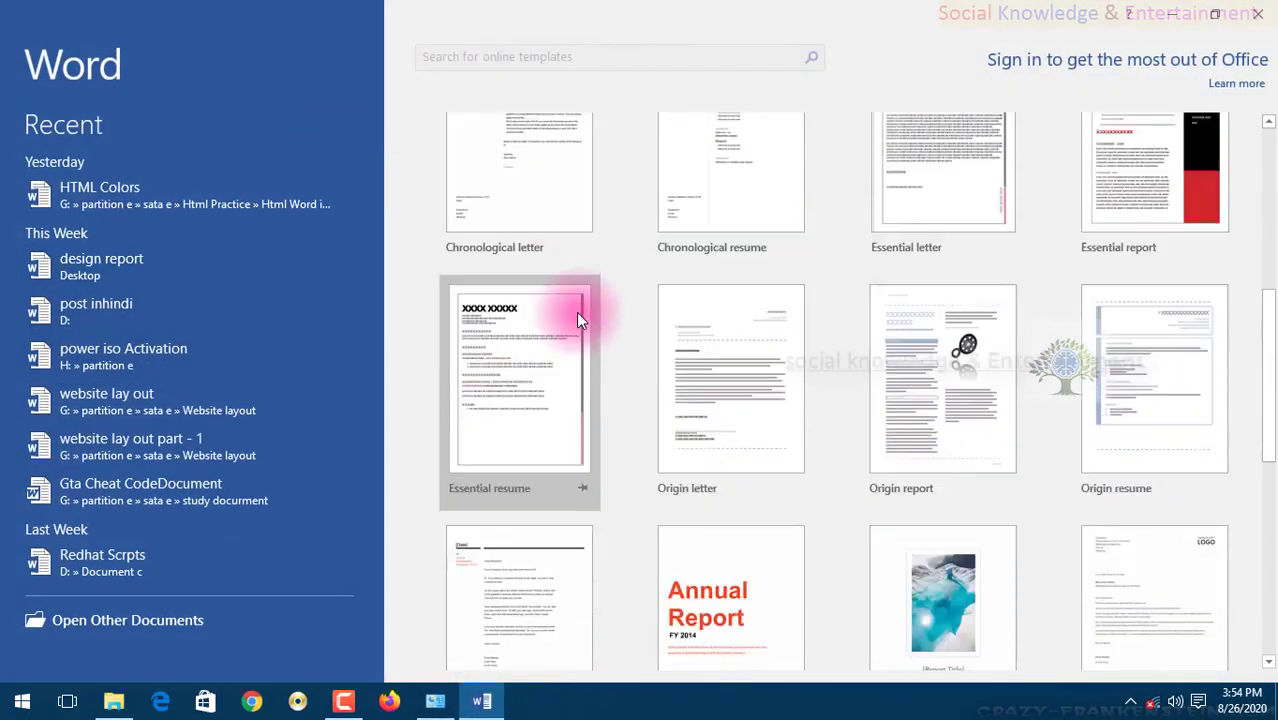
scroll(576, 312, down, 3)
scroll(576, 312, down, 3)
scroll(576, 312, up, 1)
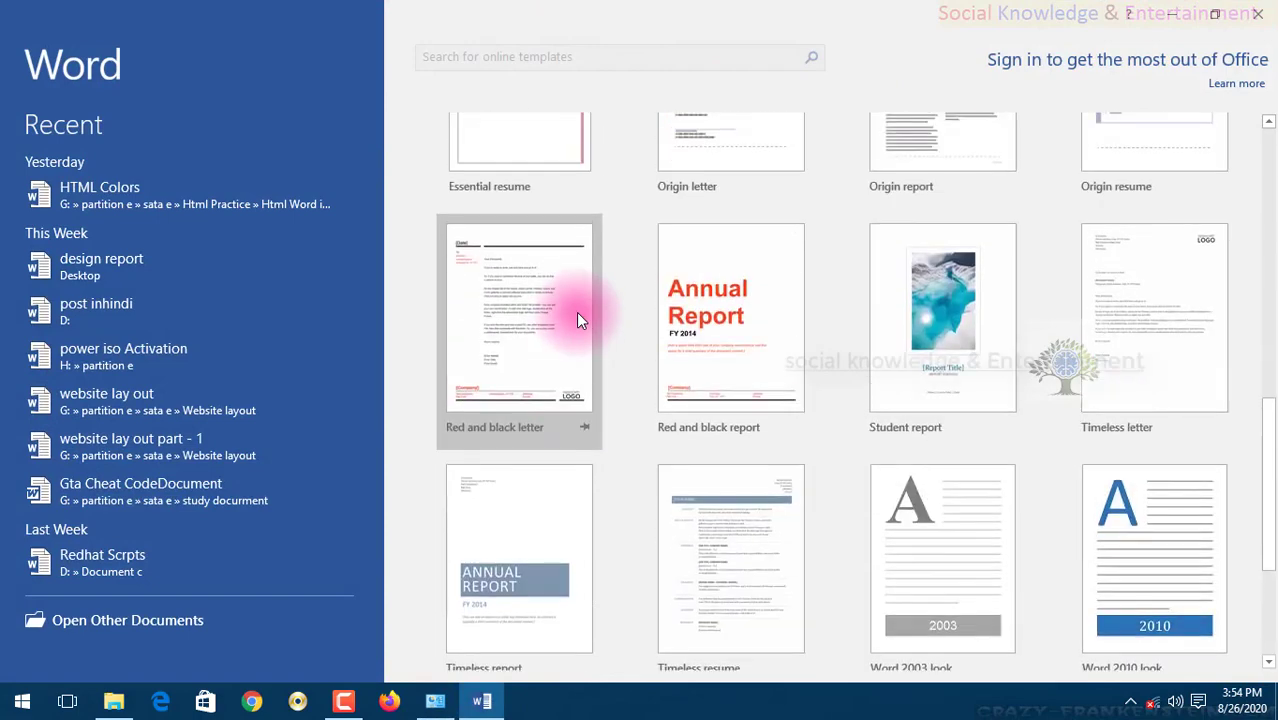
scroll(576, 312, up, 4)
scroll(576, 312, up, 3)
scroll(576, 312, up, 1)
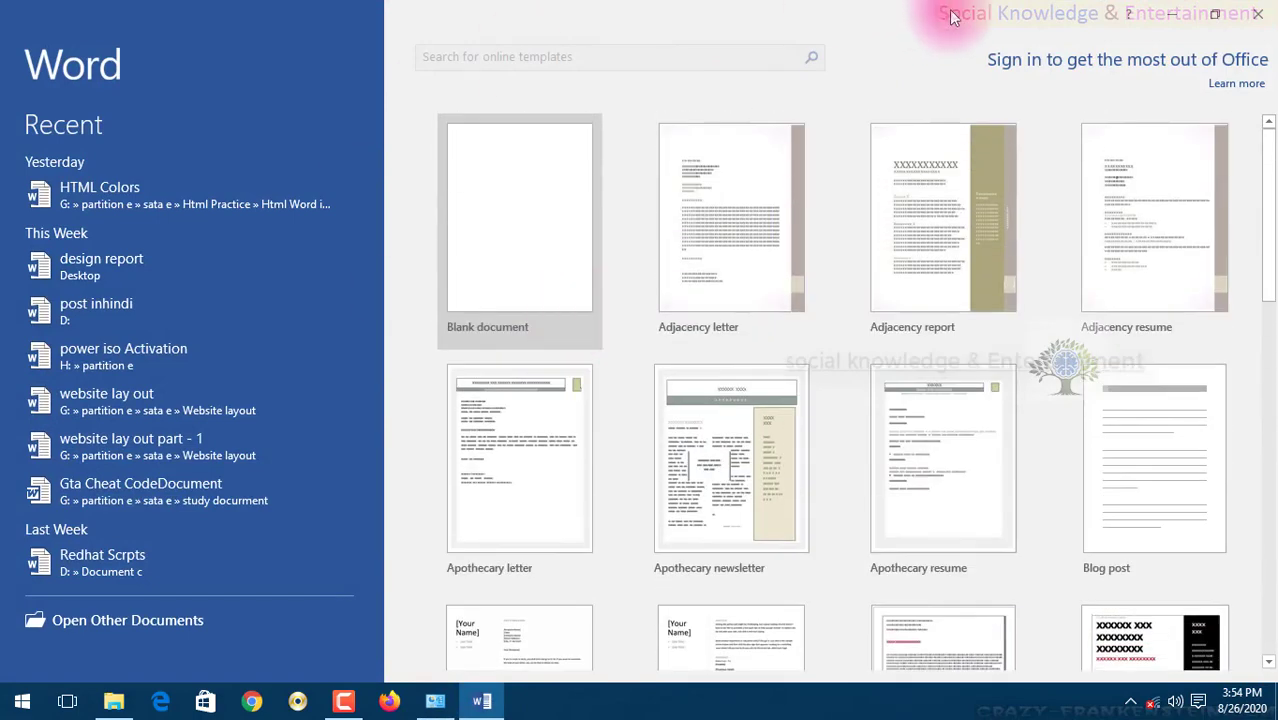
Create Document1 from Blank document and look through the ribbon tabs from Insert to View, ending on Home
click(541, 130)
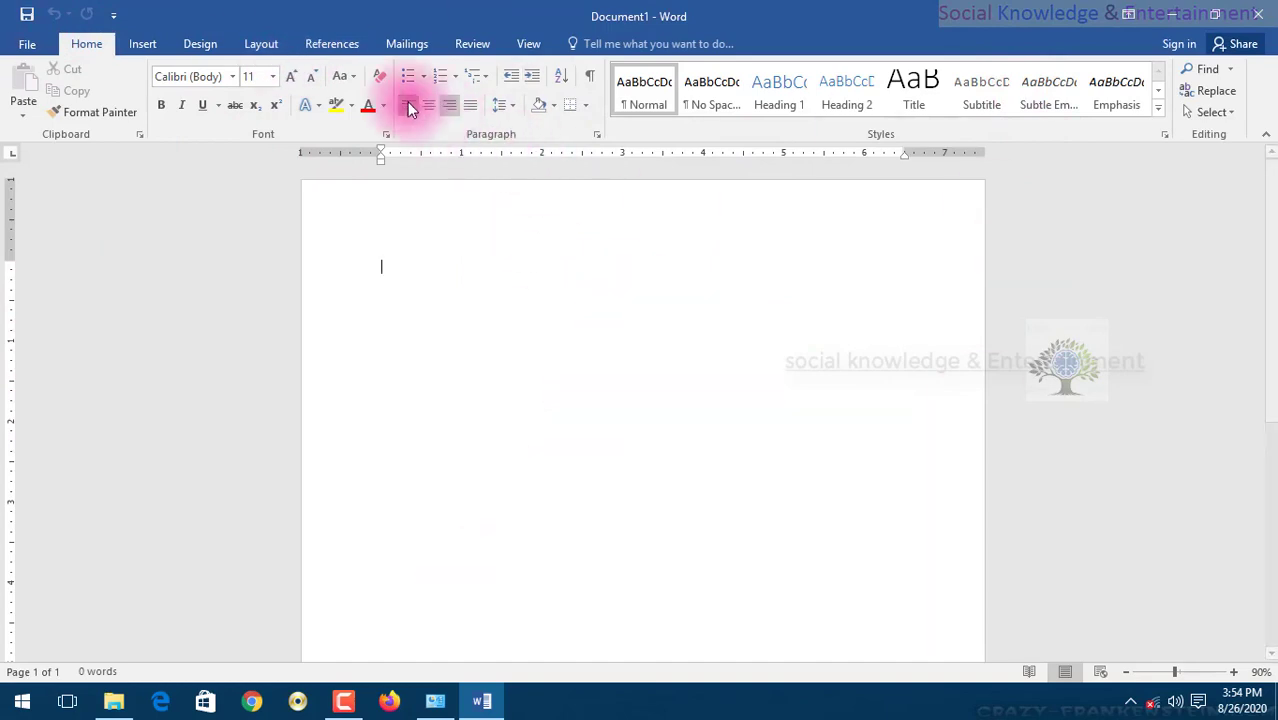
click(158, 42)
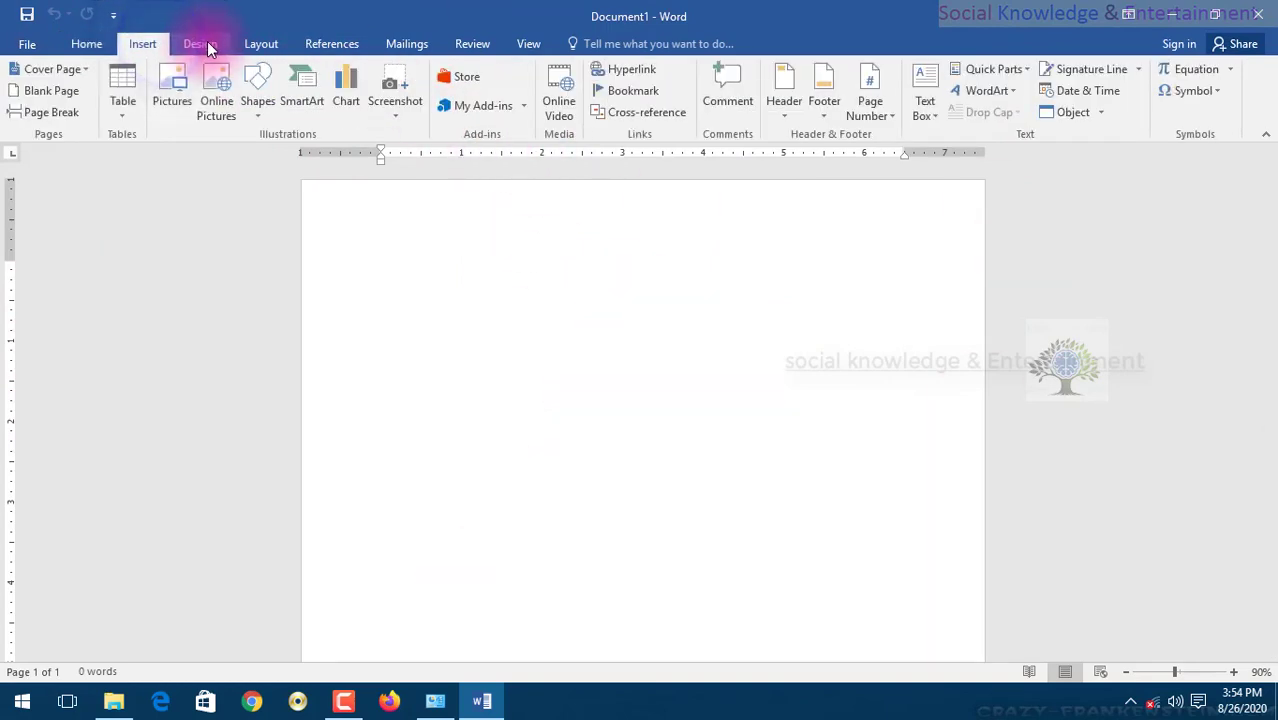
click(208, 44)
click(255, 44)
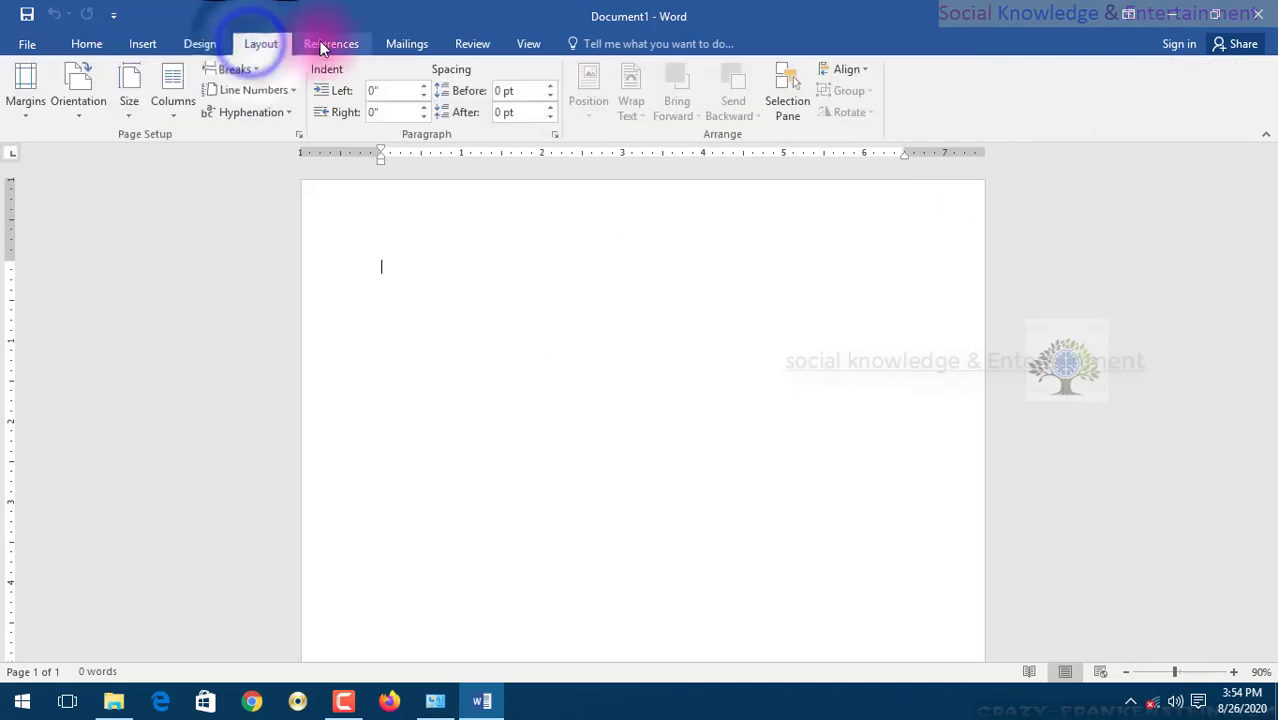
click(321, 45)
click(405, 44)
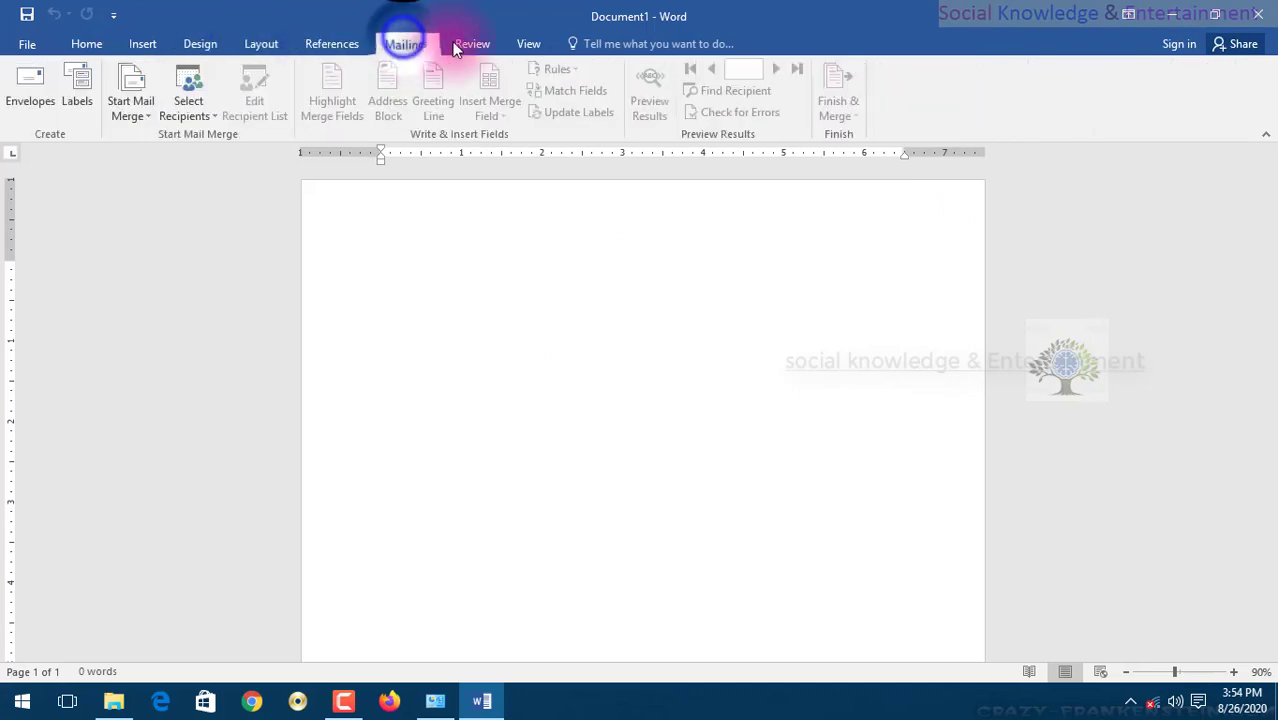
click(472, 47)
click(527, 47)
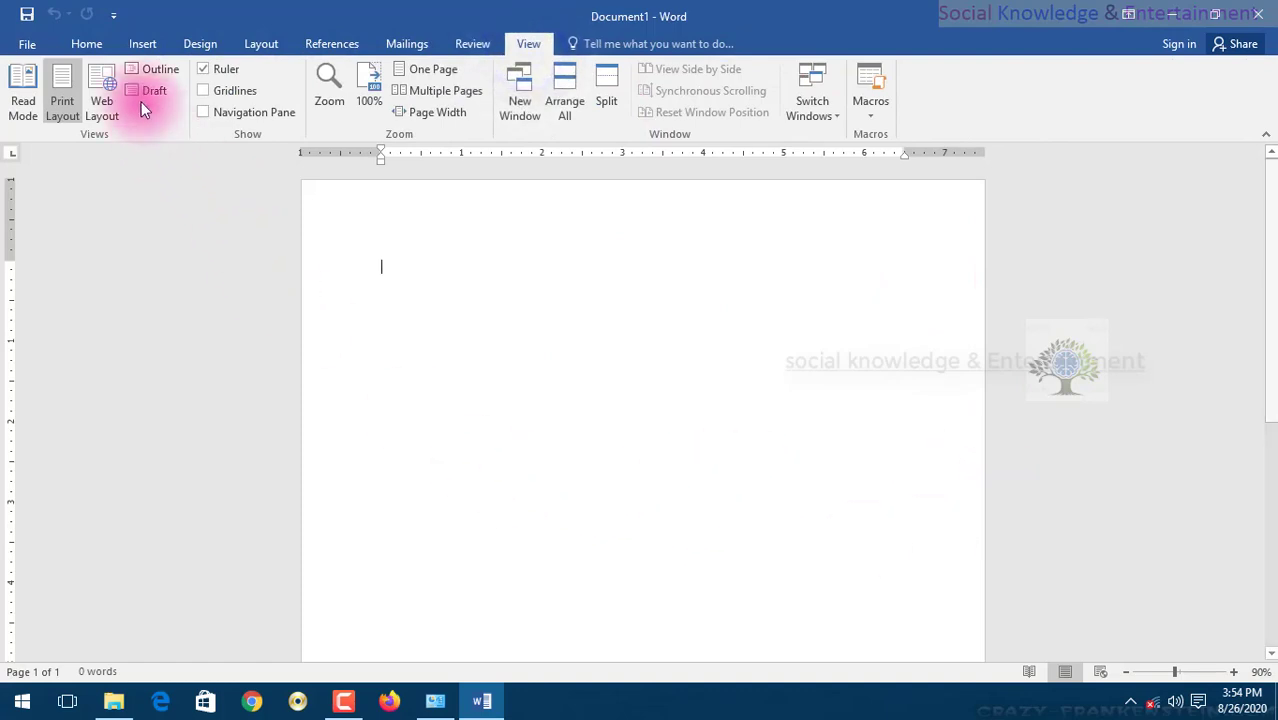
click(84, 46)
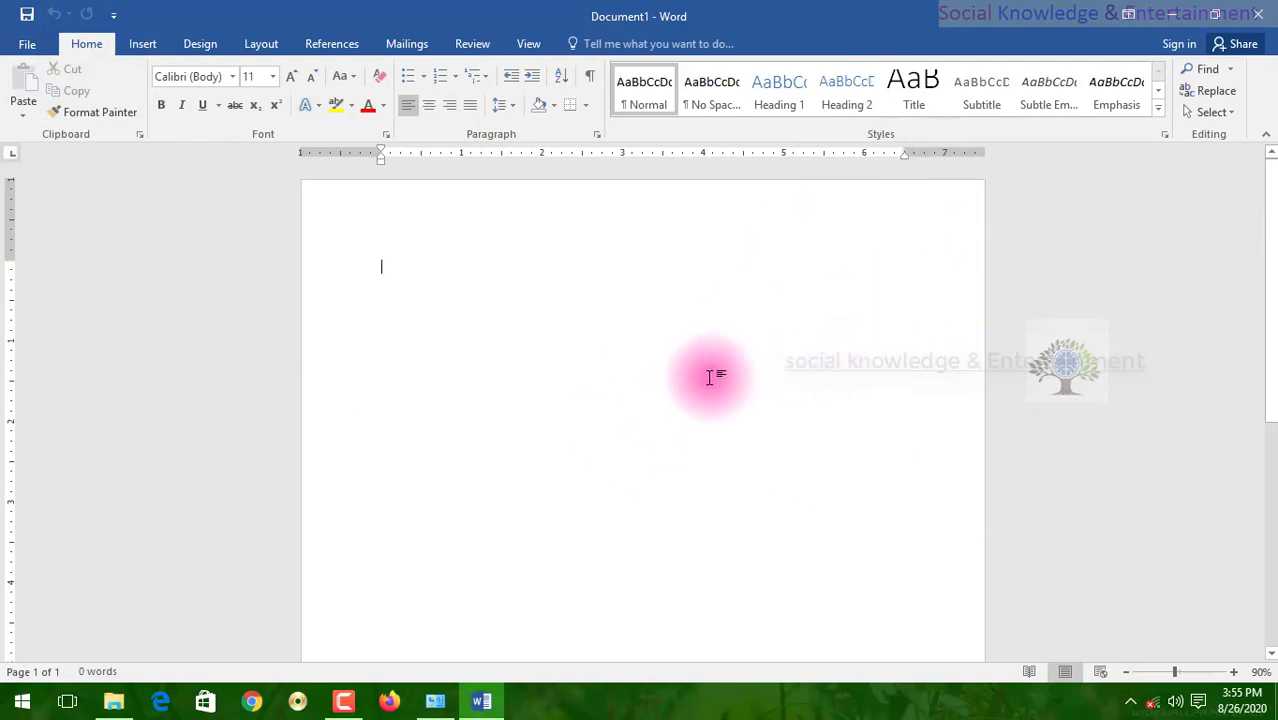
scroll(706, 378, down, 1)
scroll(706, 378, up, 1)
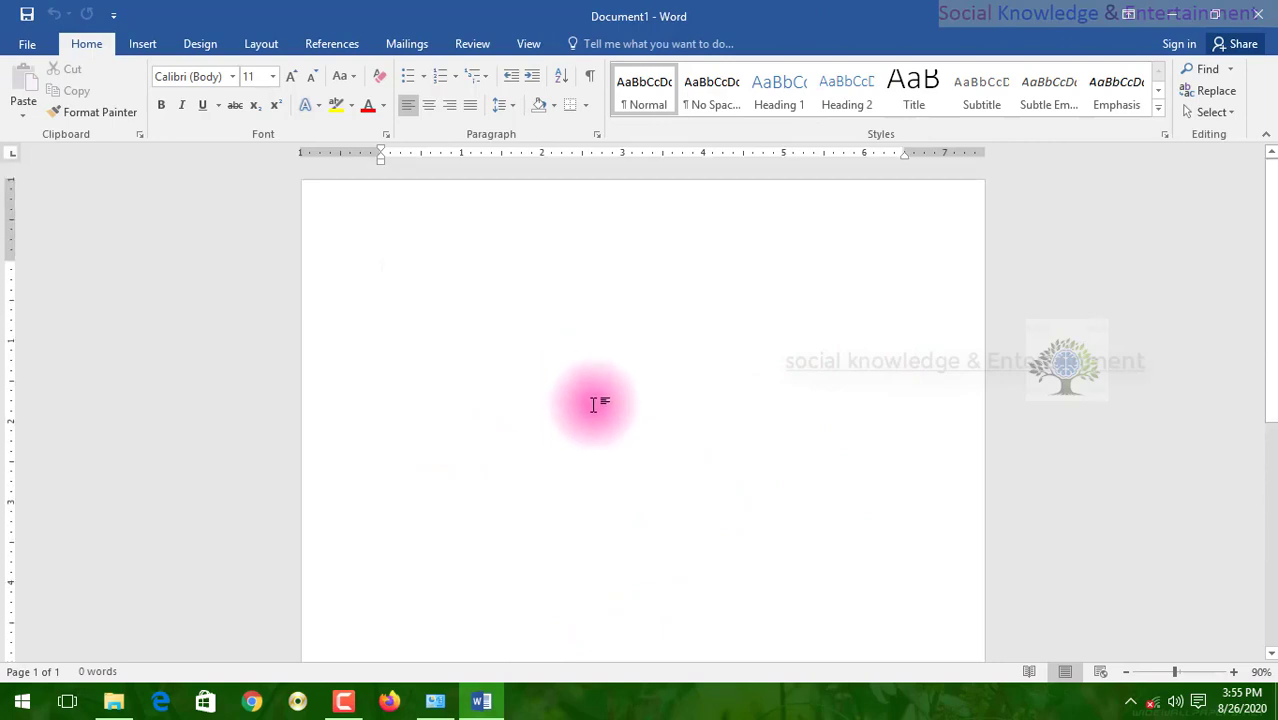
Open the Table size grid on the Insert tab and dismiss it without inserting a table
click(156, 43)
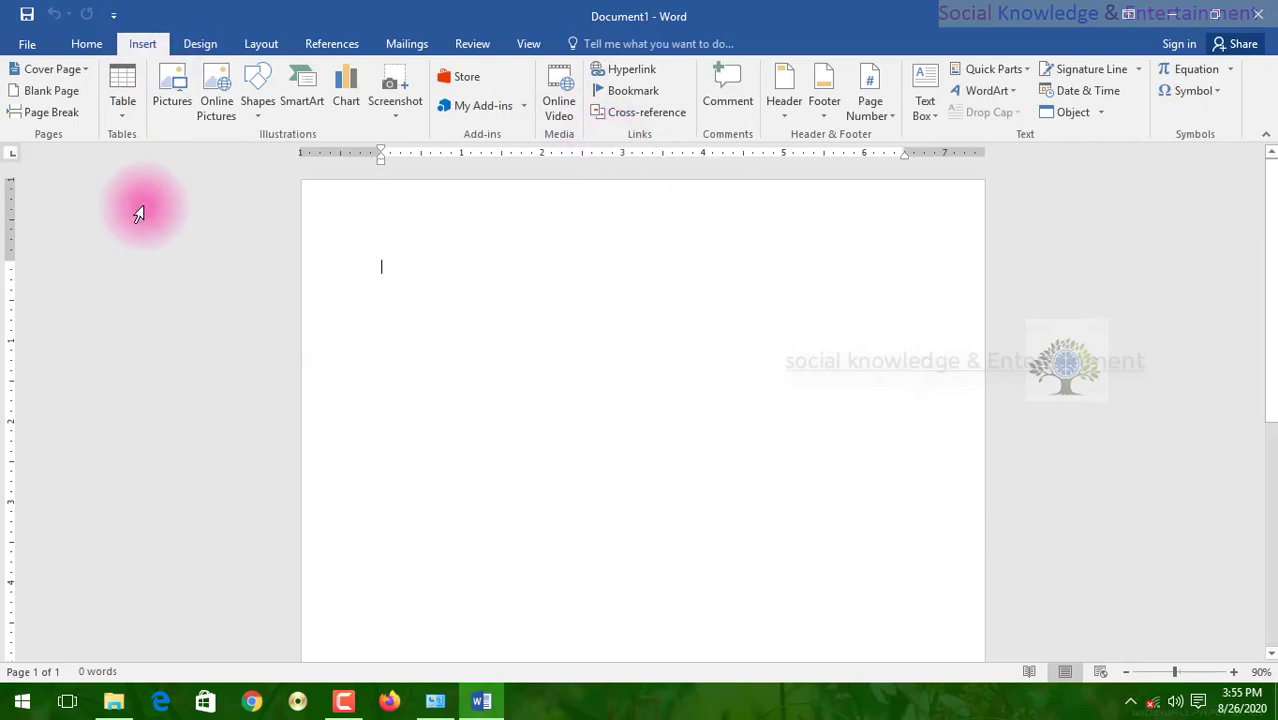
click(122, 112)
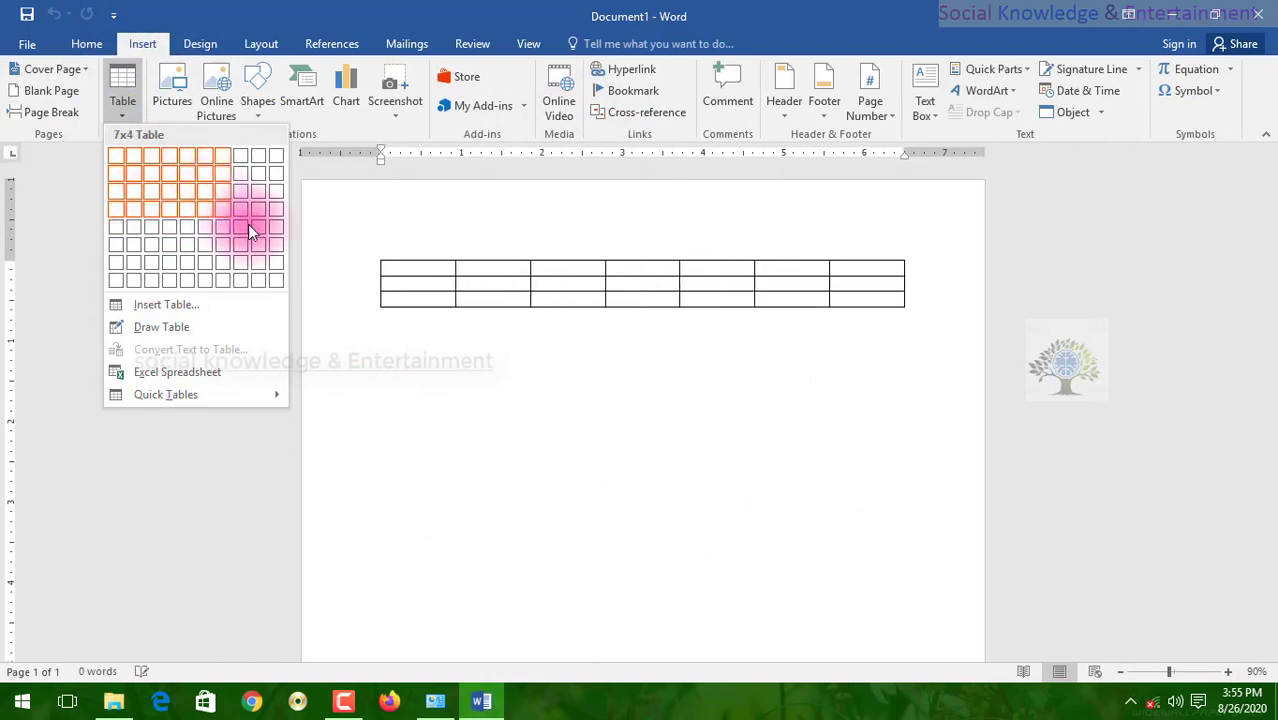
click(430, 404)
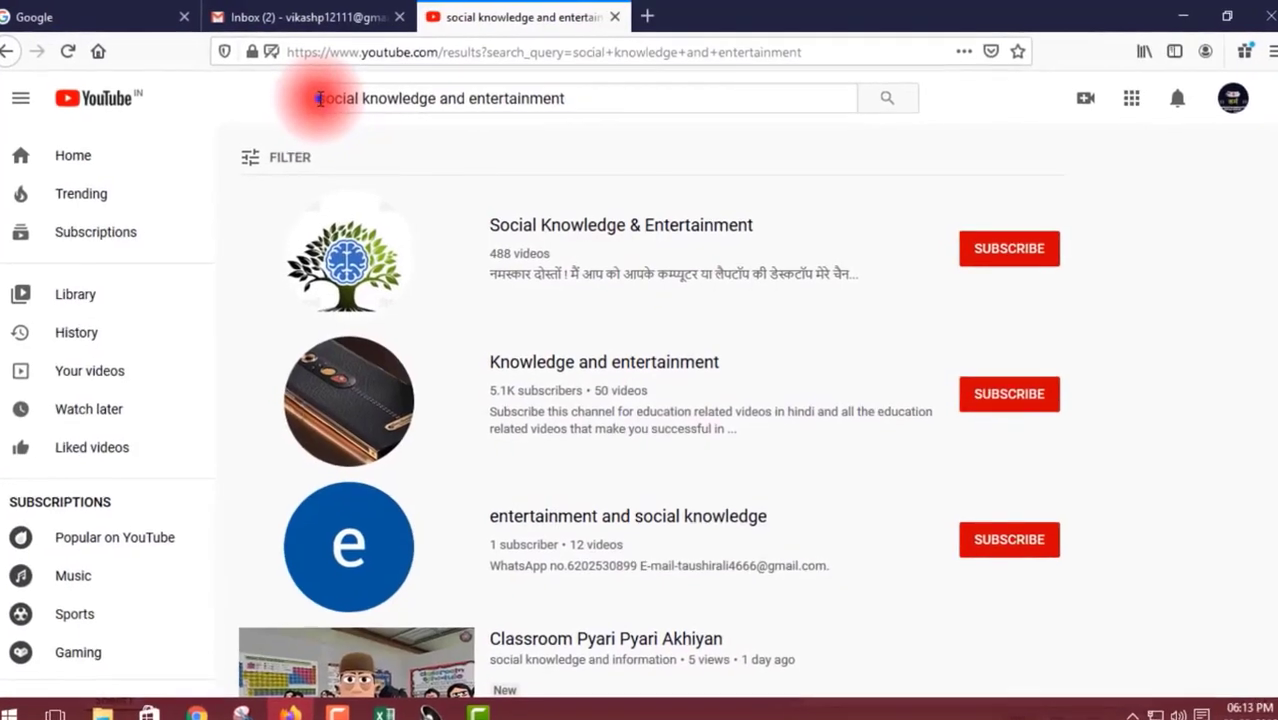
Search for the Social Knowledge & Entertainment channel on YouTube and open it
drag(314, 100, 572, 100)
click(580, 100)
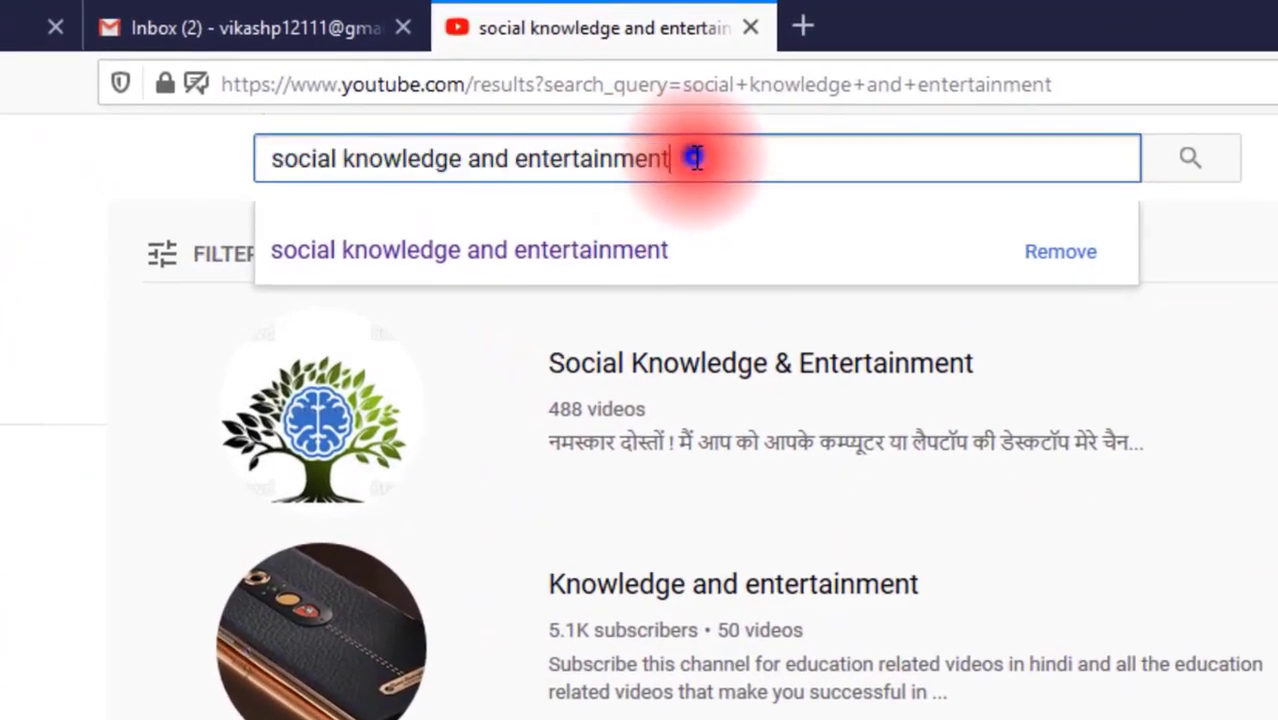
drag(695, 158, 260, 158)
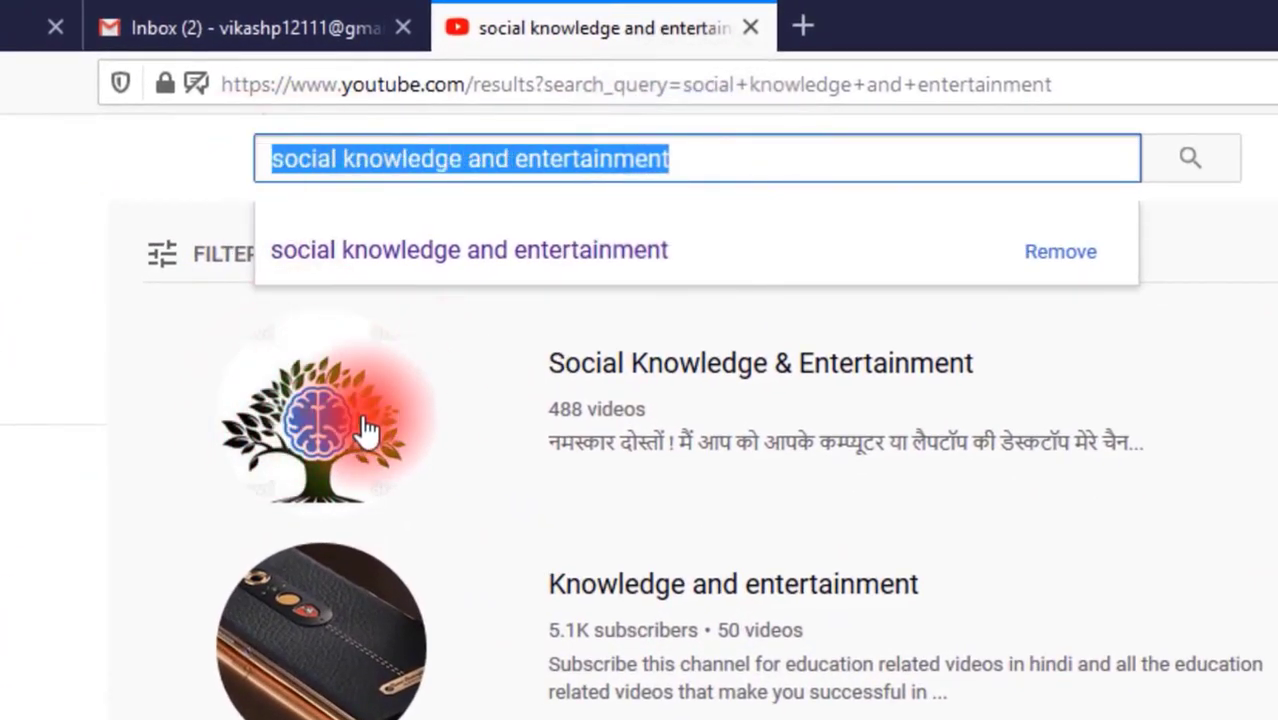
click(411, 373)
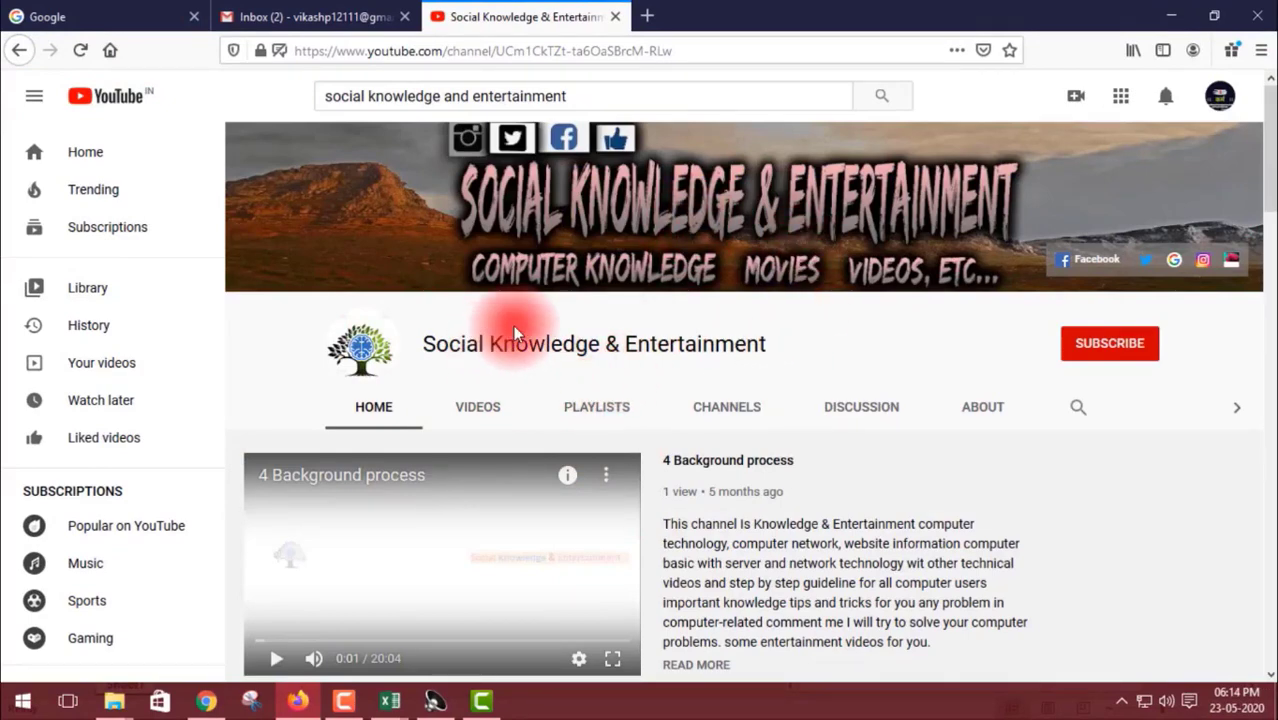
scroll(529, 320, down, 2)
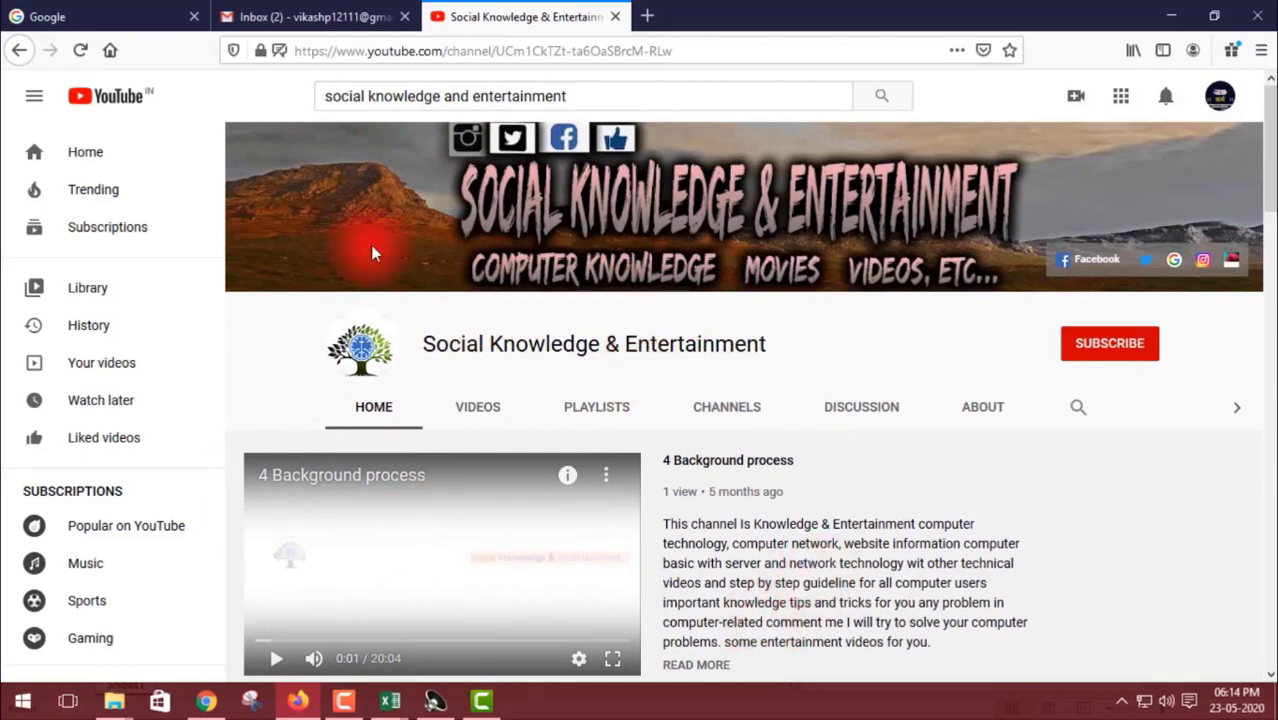
click(565, 405)
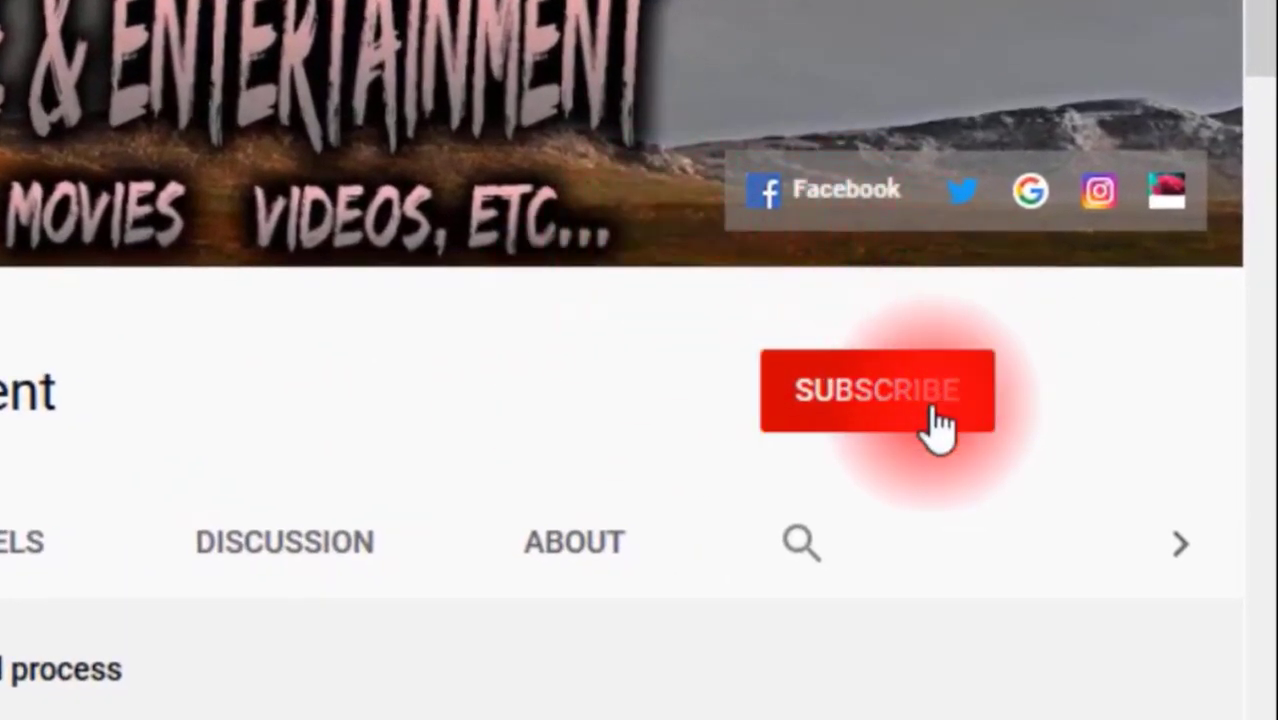
Subscribe to the channel and set its bell notifications to All
click(913, 418)
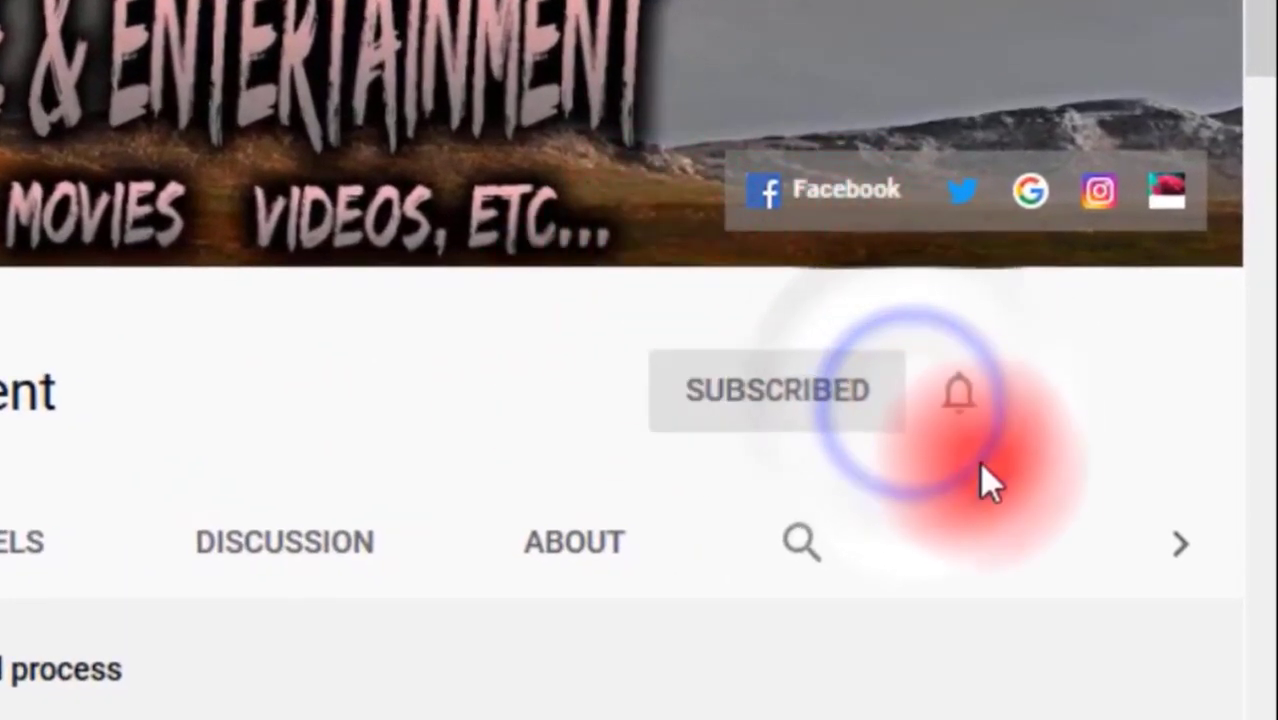
click(962, 410)
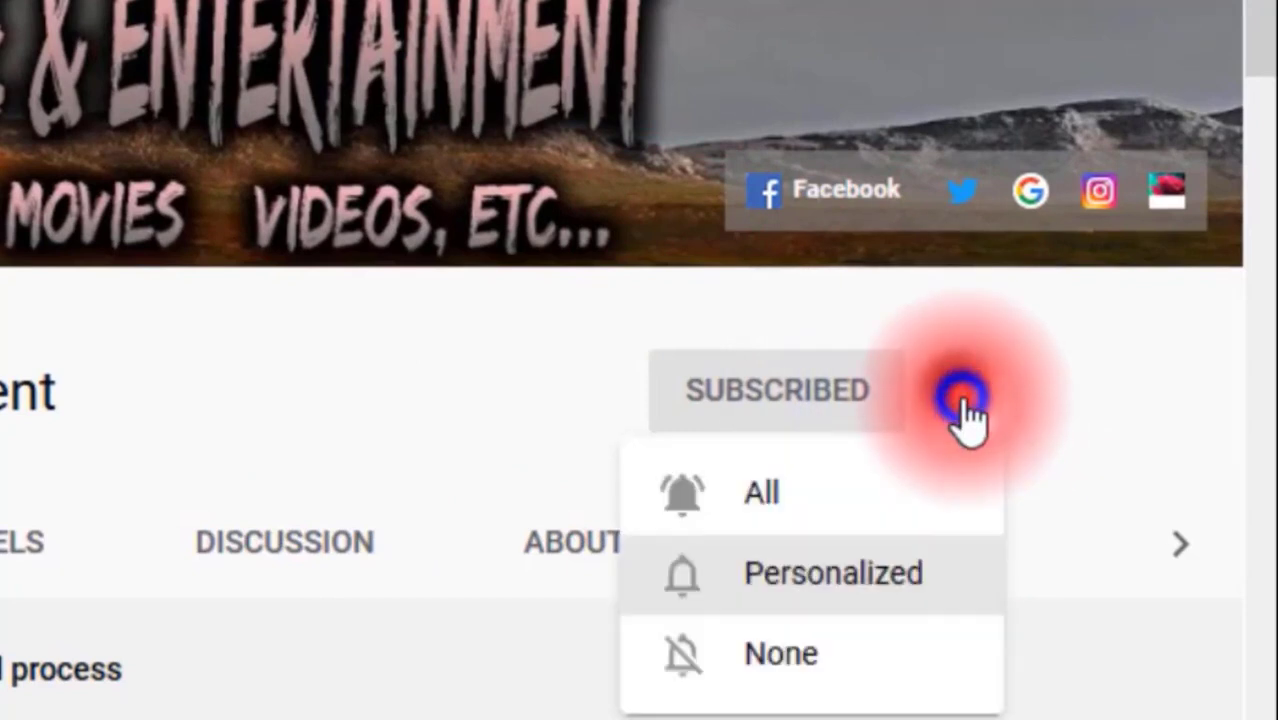
click(873, 492)
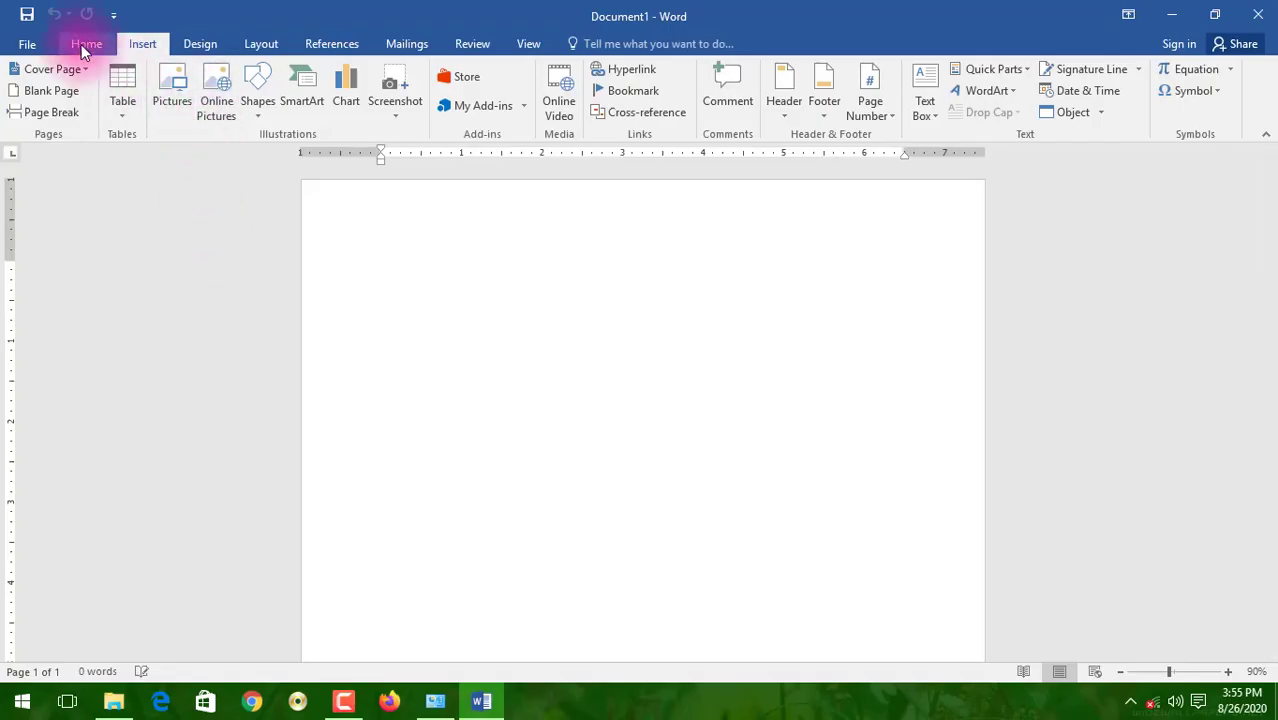
click(86, 45)
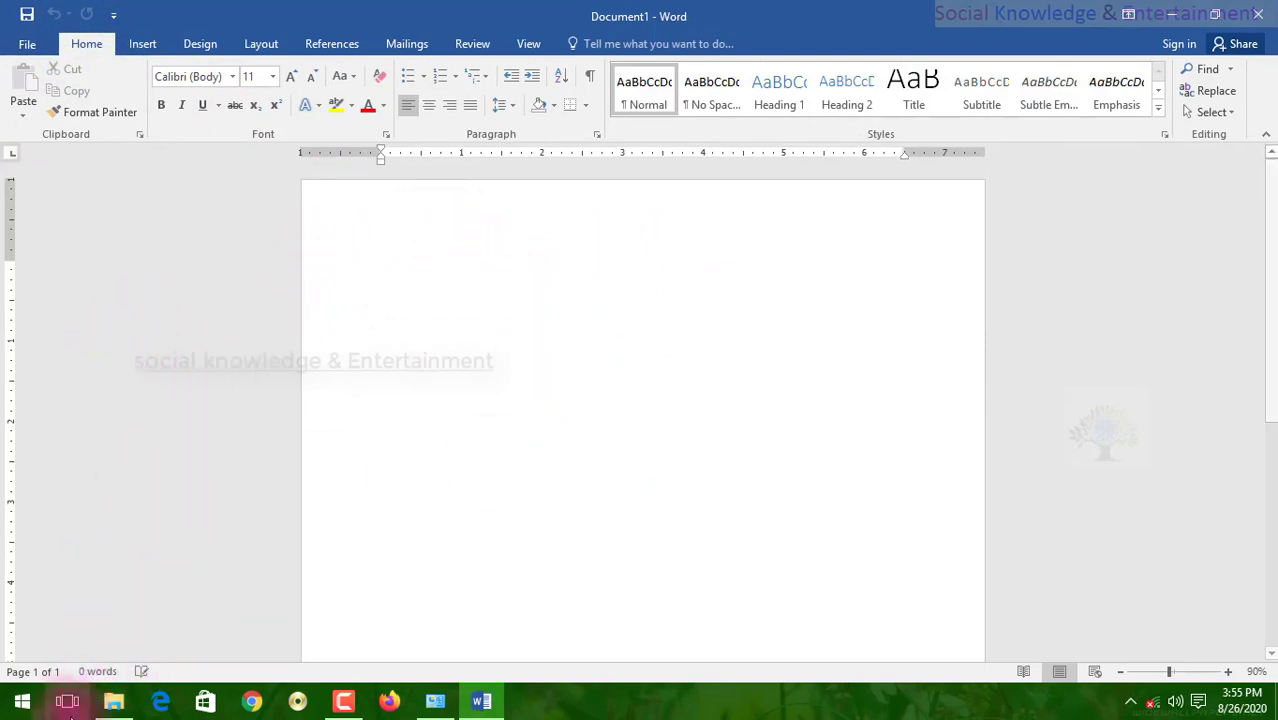
Open the sss Word document from the Primary Sata (D:) drive in File Explorer
click(113, 701)
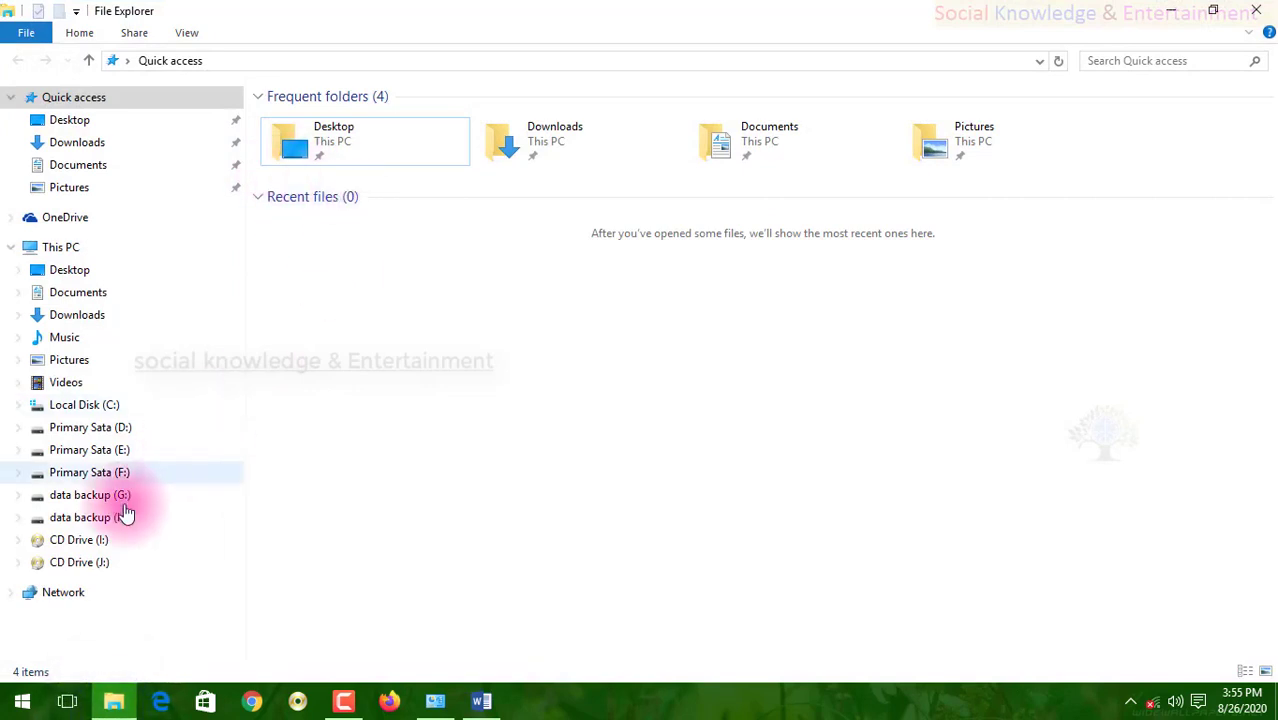
click(92, 494)
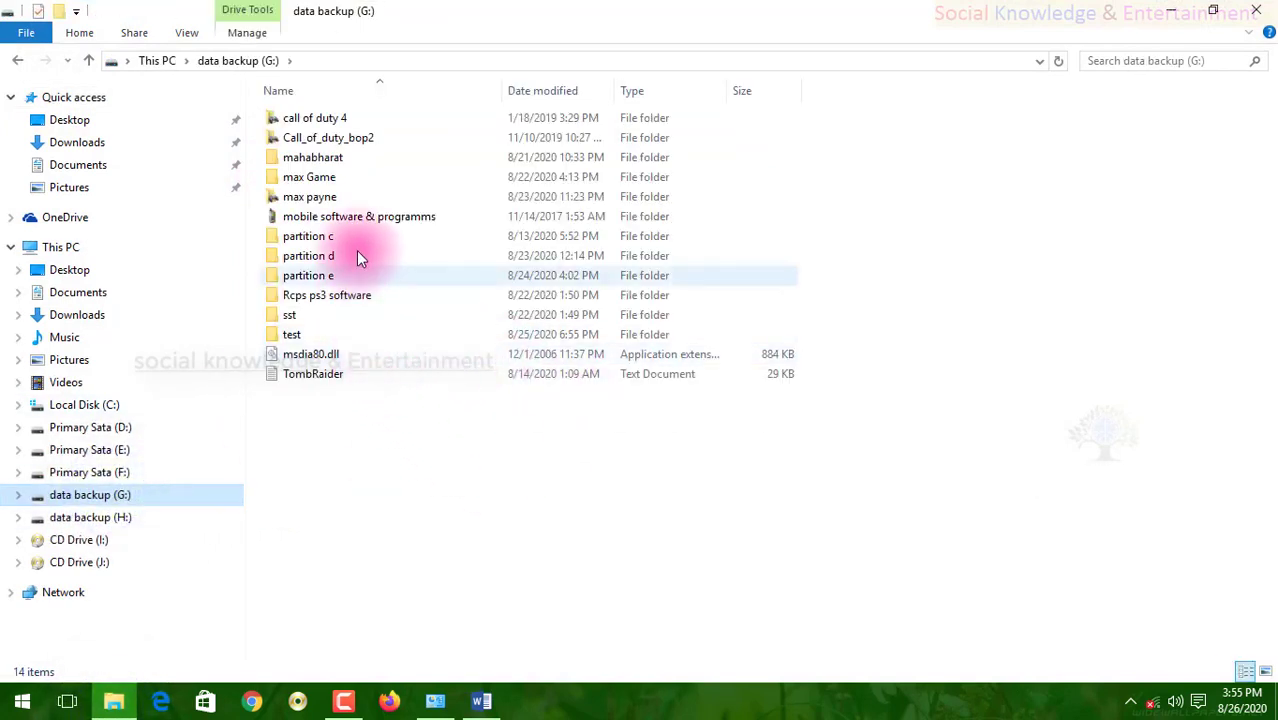
click(105, 472)
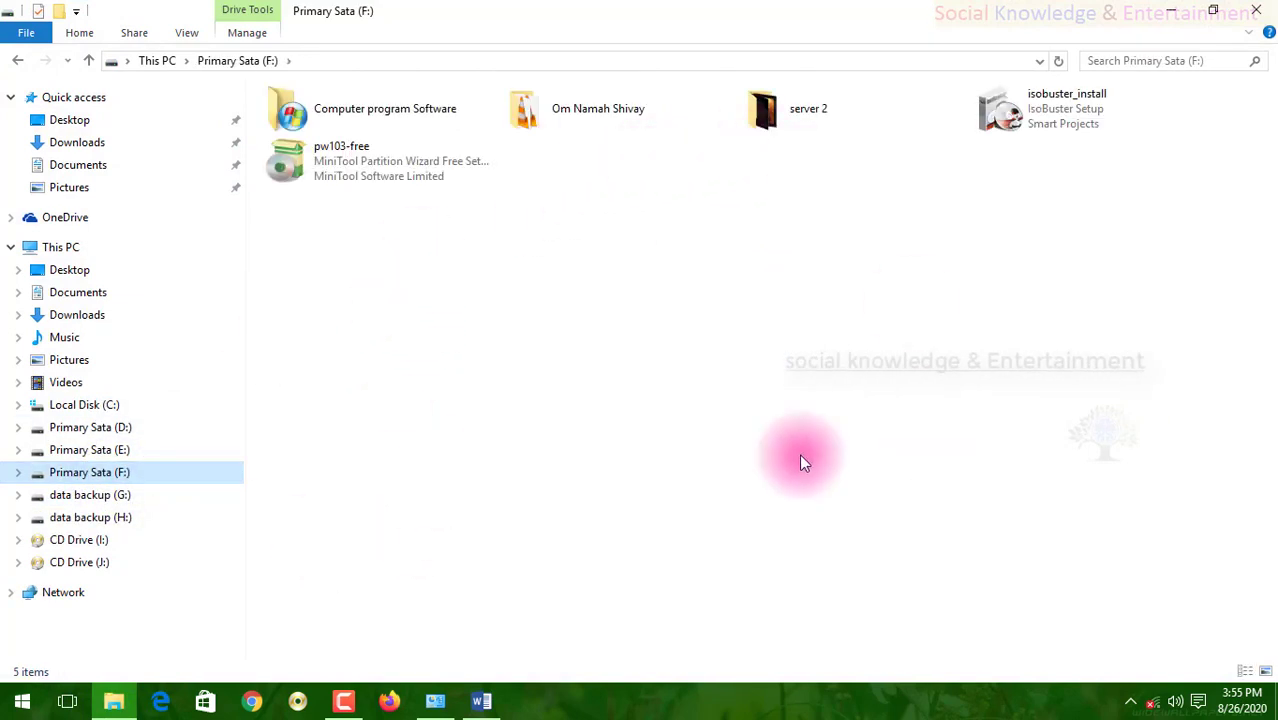
click(100, 450)
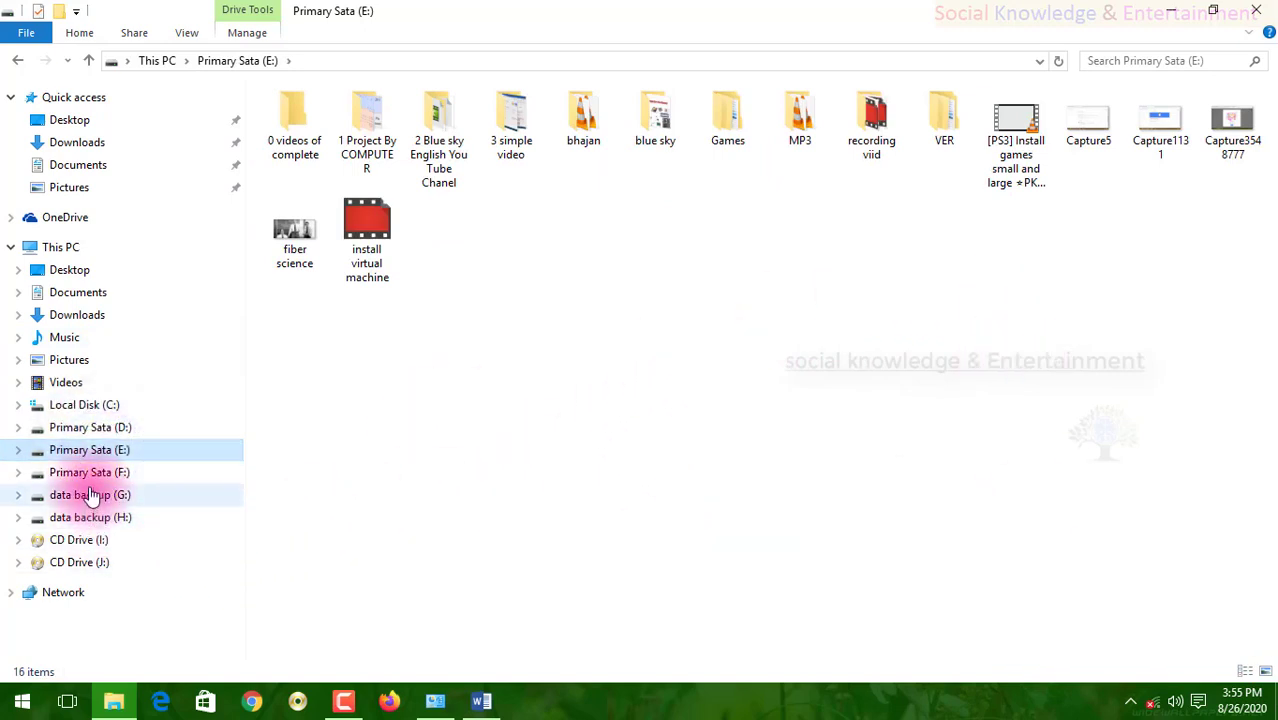
click(90, 427)
scroll(525, 446, down, 2)
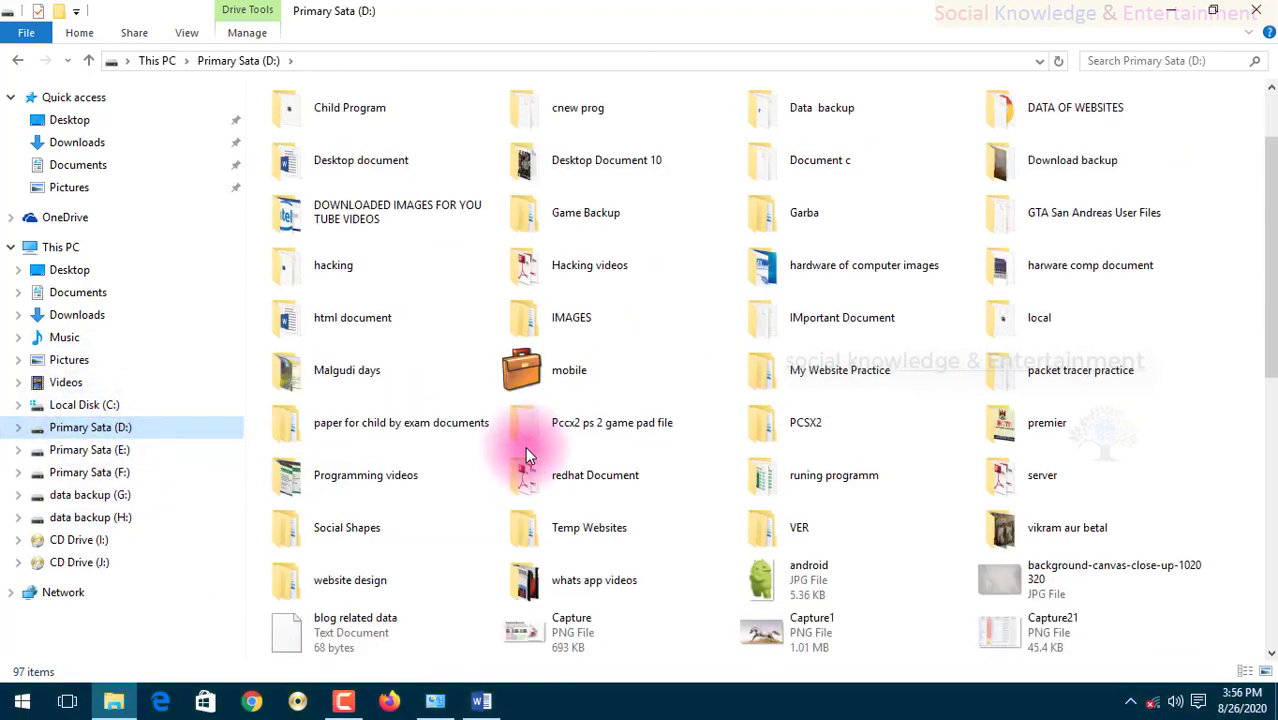
scroll(525, 440, down, 10)
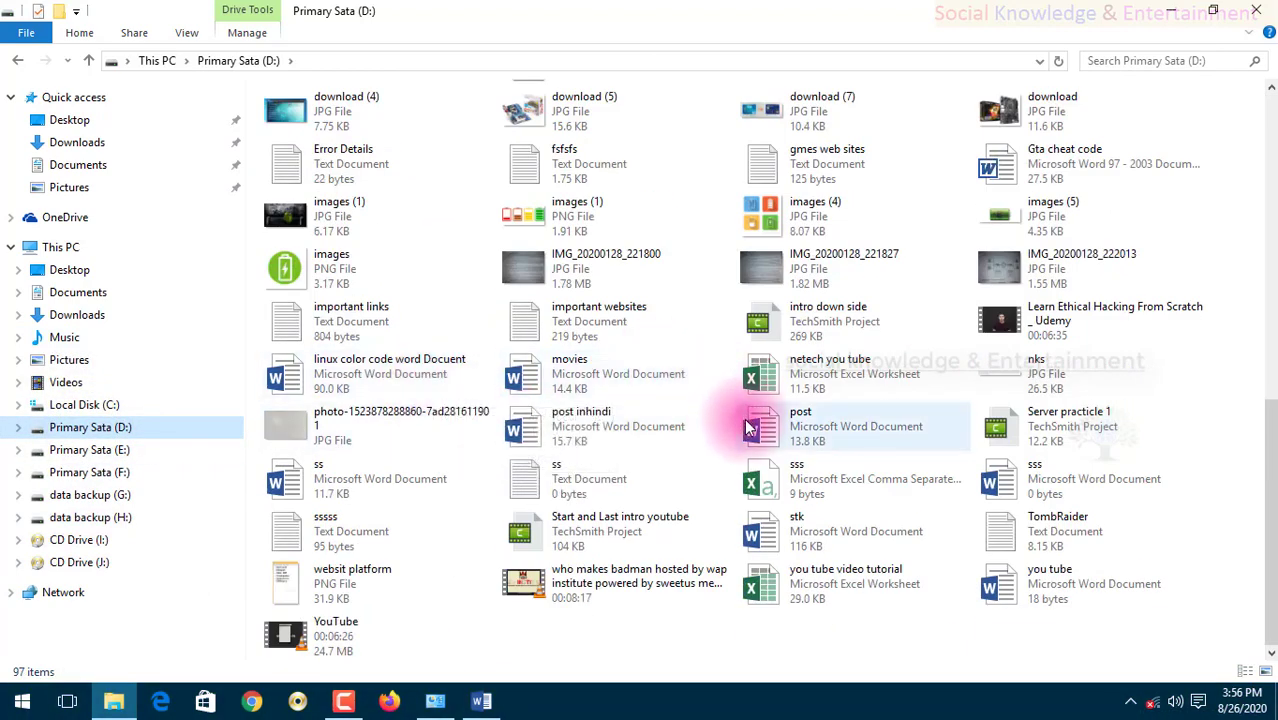
click(997, 481)
double_click(997, 481)
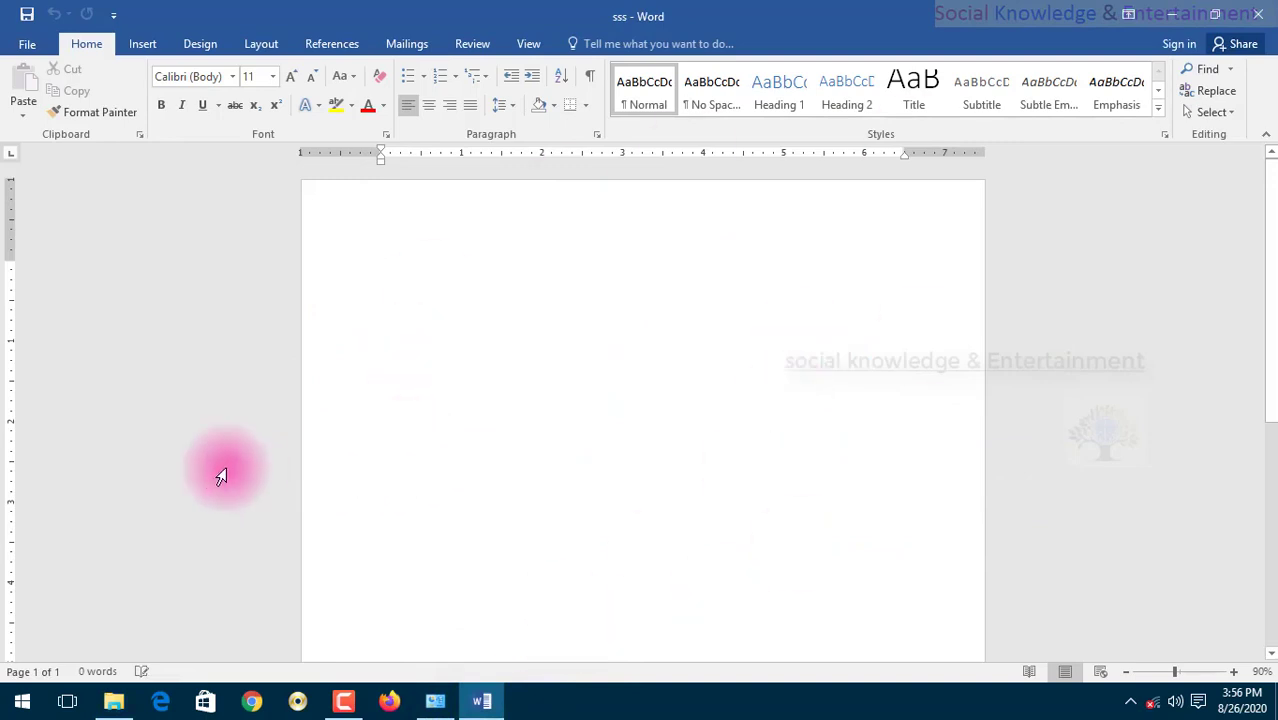
Close the sss document in Word, then close File Explorer
click(112, 703)
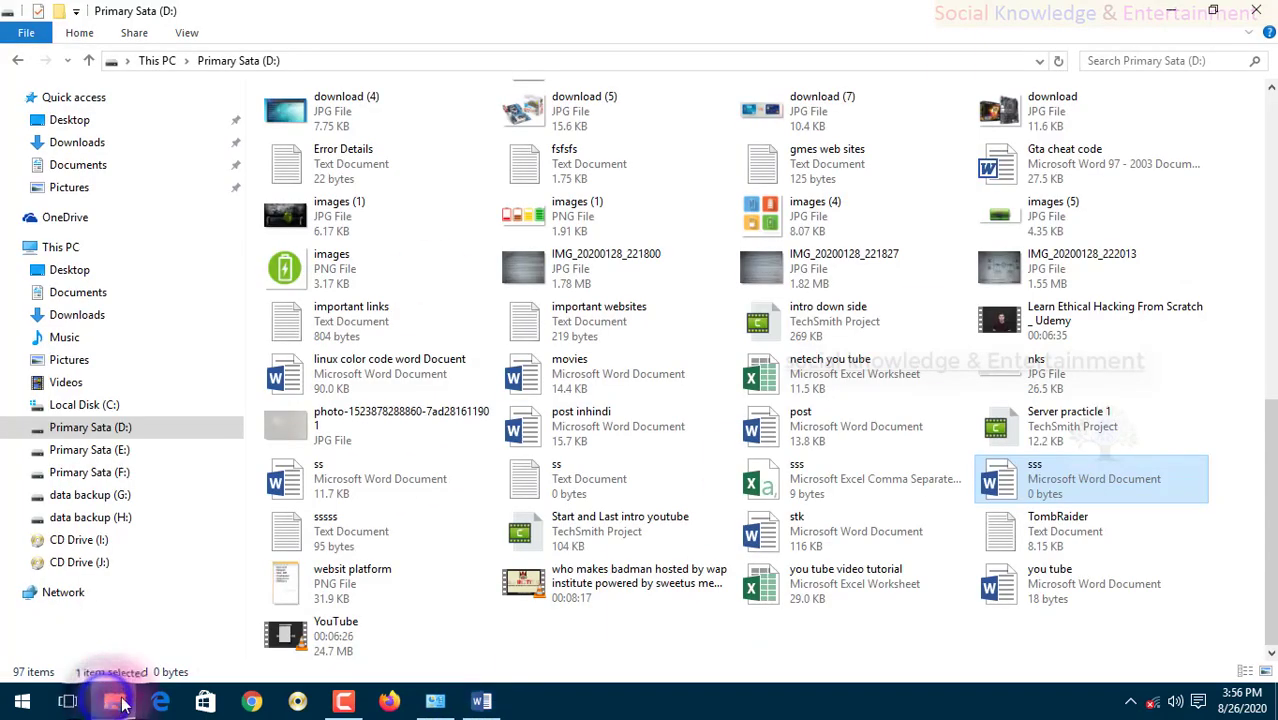
click(481, 701)
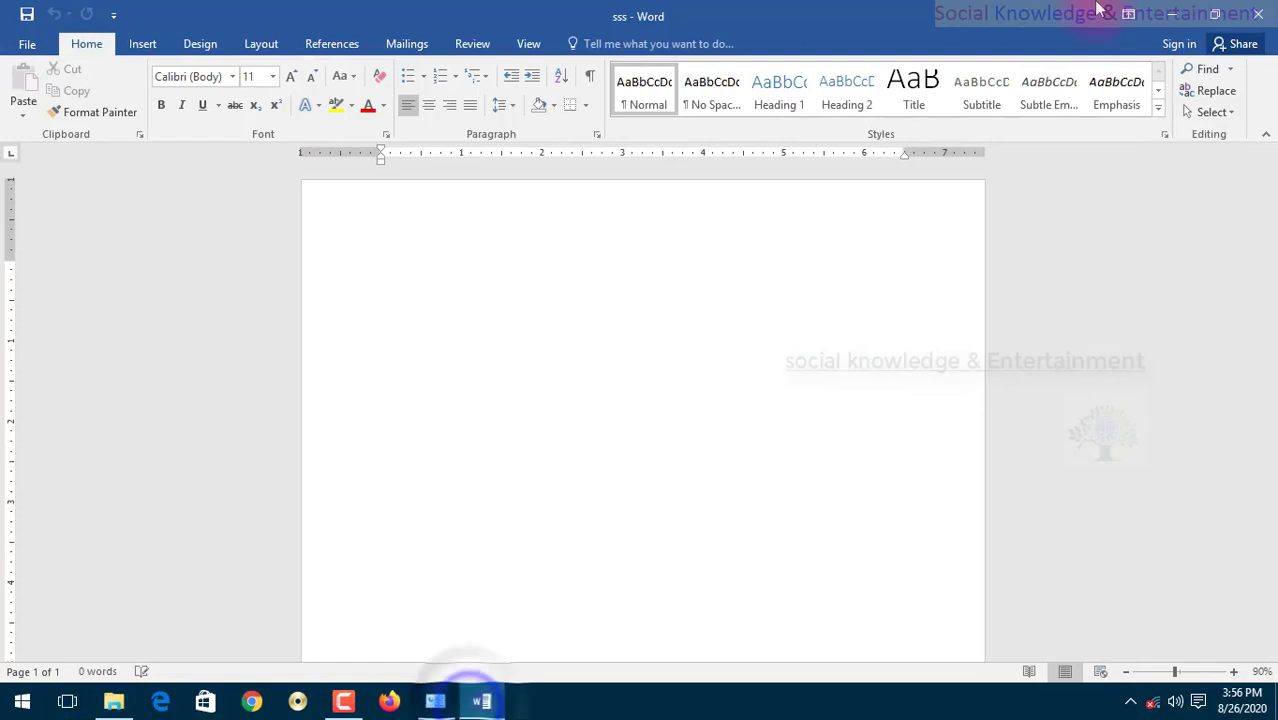
click(1255, 12)
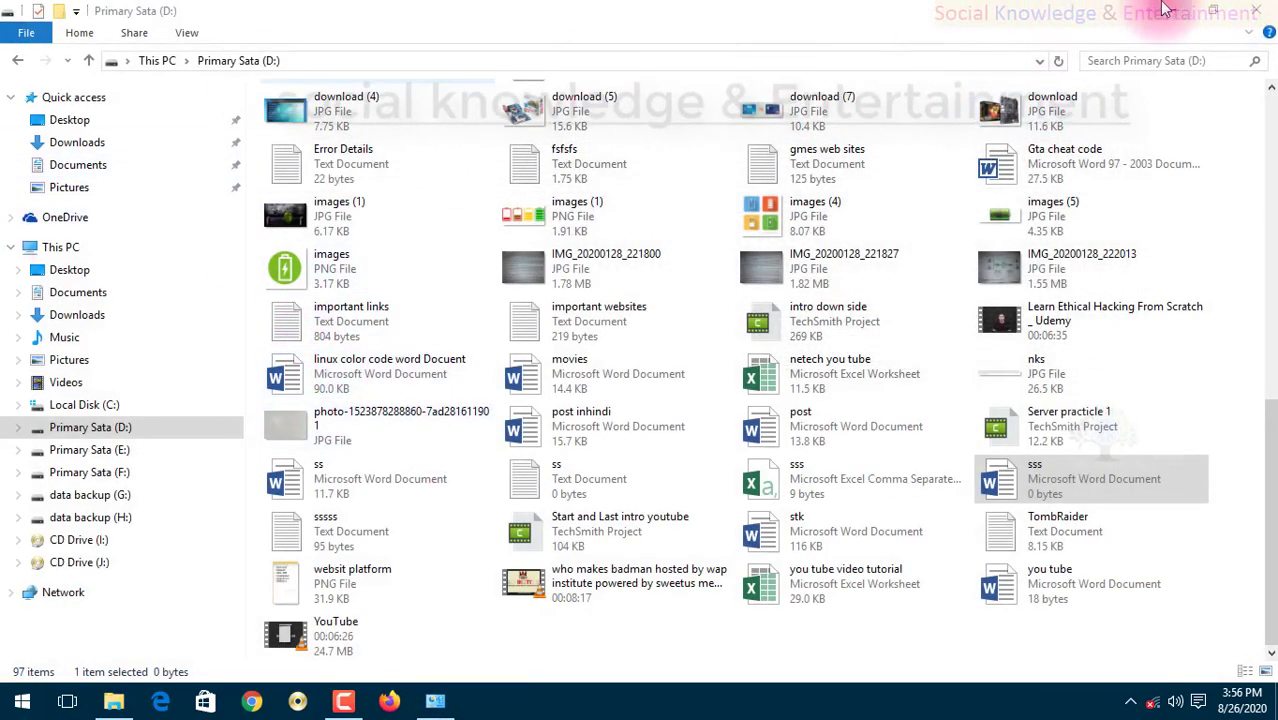
click(1262, 12)
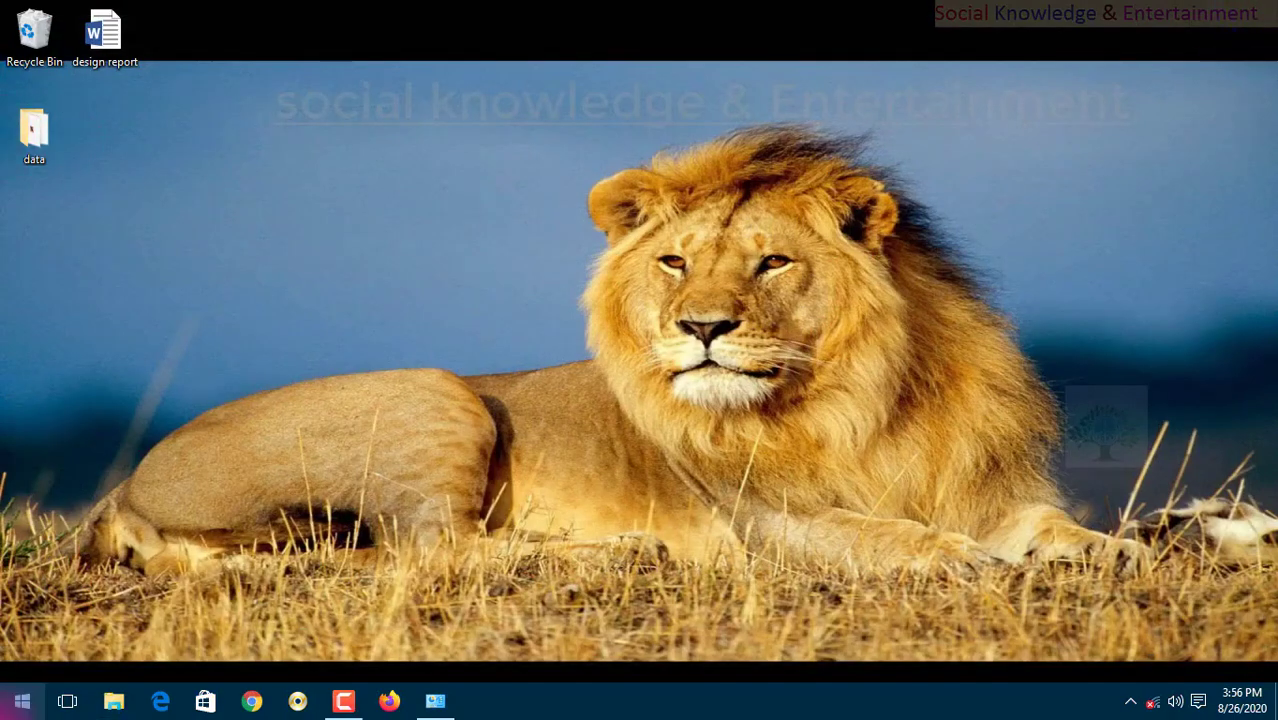
Launch Word 2016 from the Start menu and start a blank document
click(22, 700)
click(54, 366)
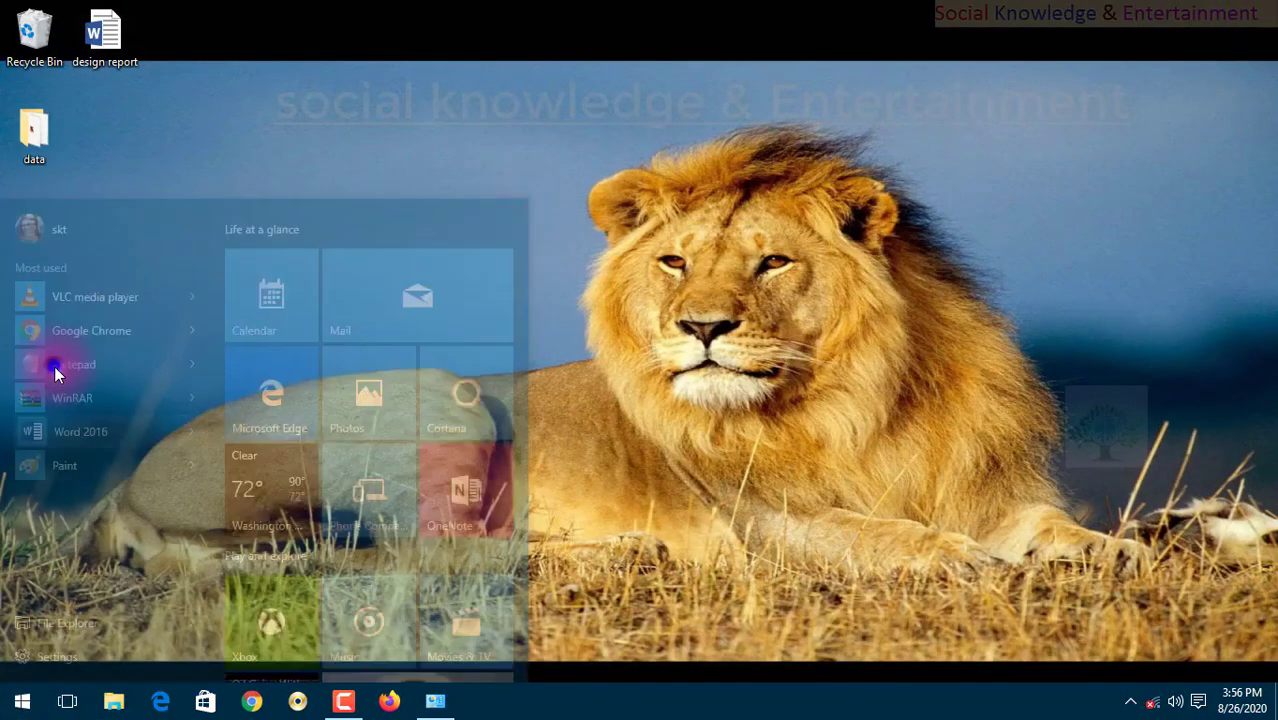
click(480, 241)
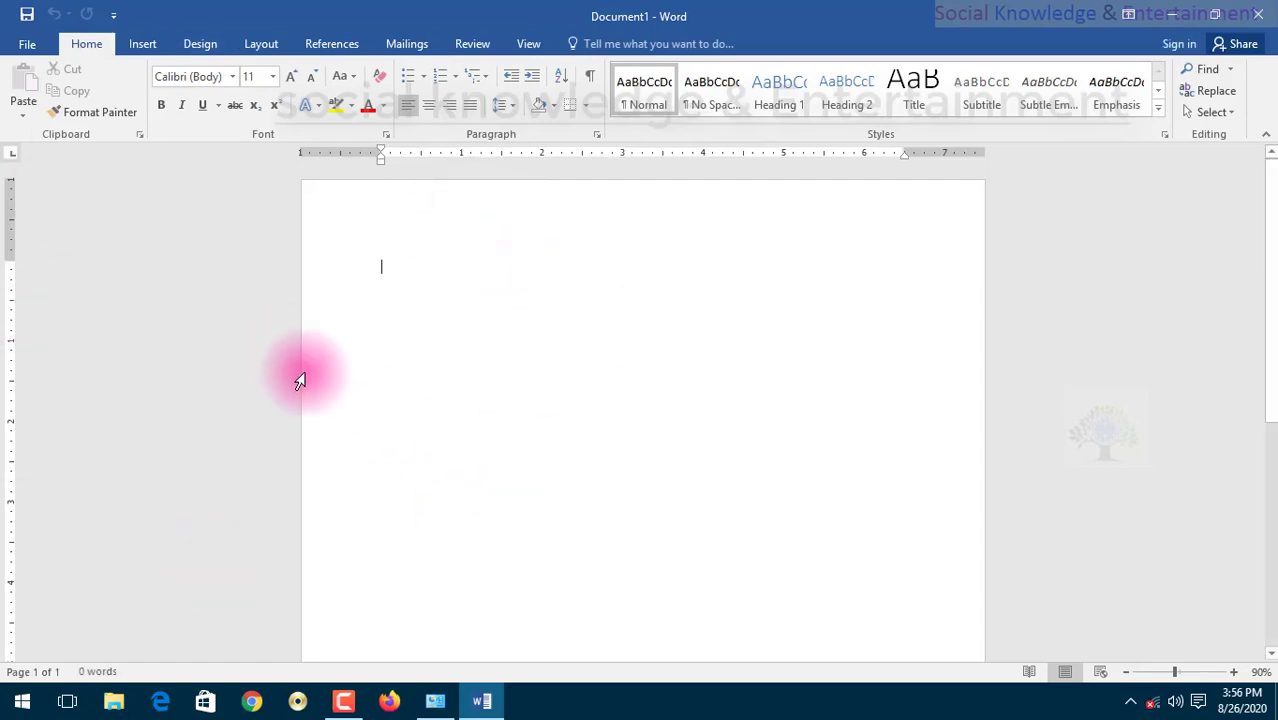
Create an extra Document2 through File > New, then close it to return to Document1
click(24, 52)
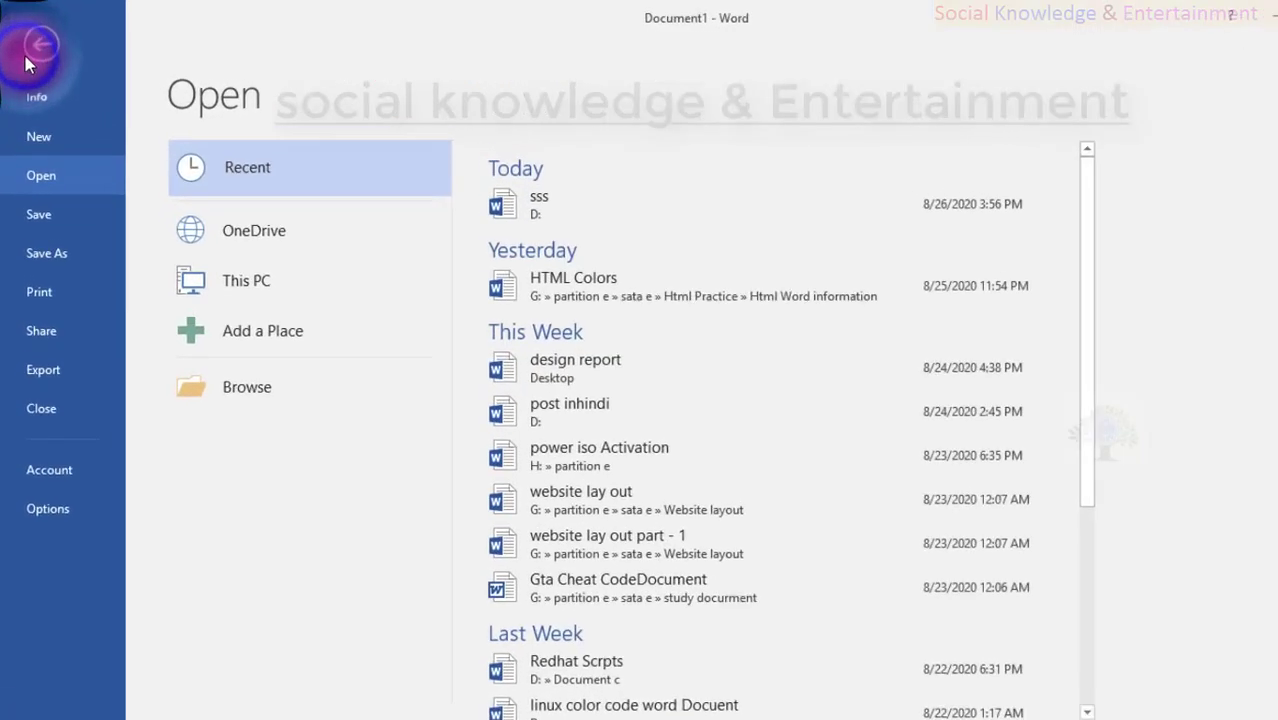
click(29, 179)
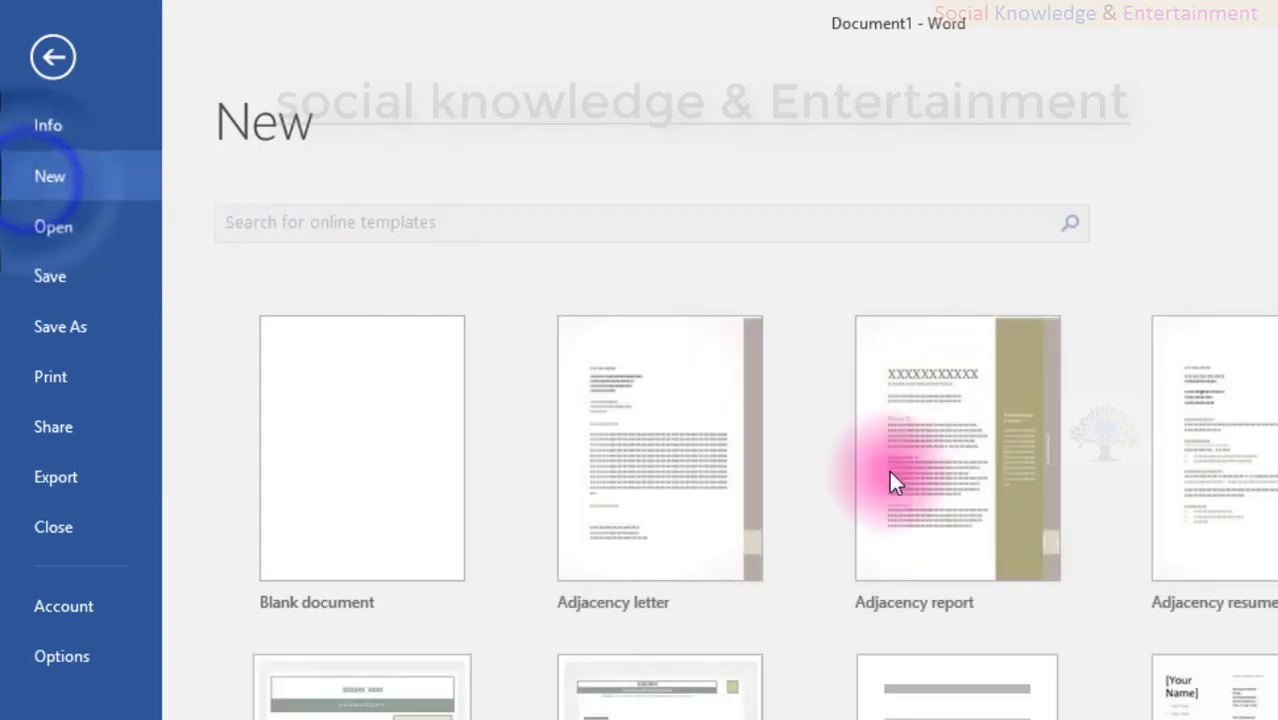
click(431, 427)
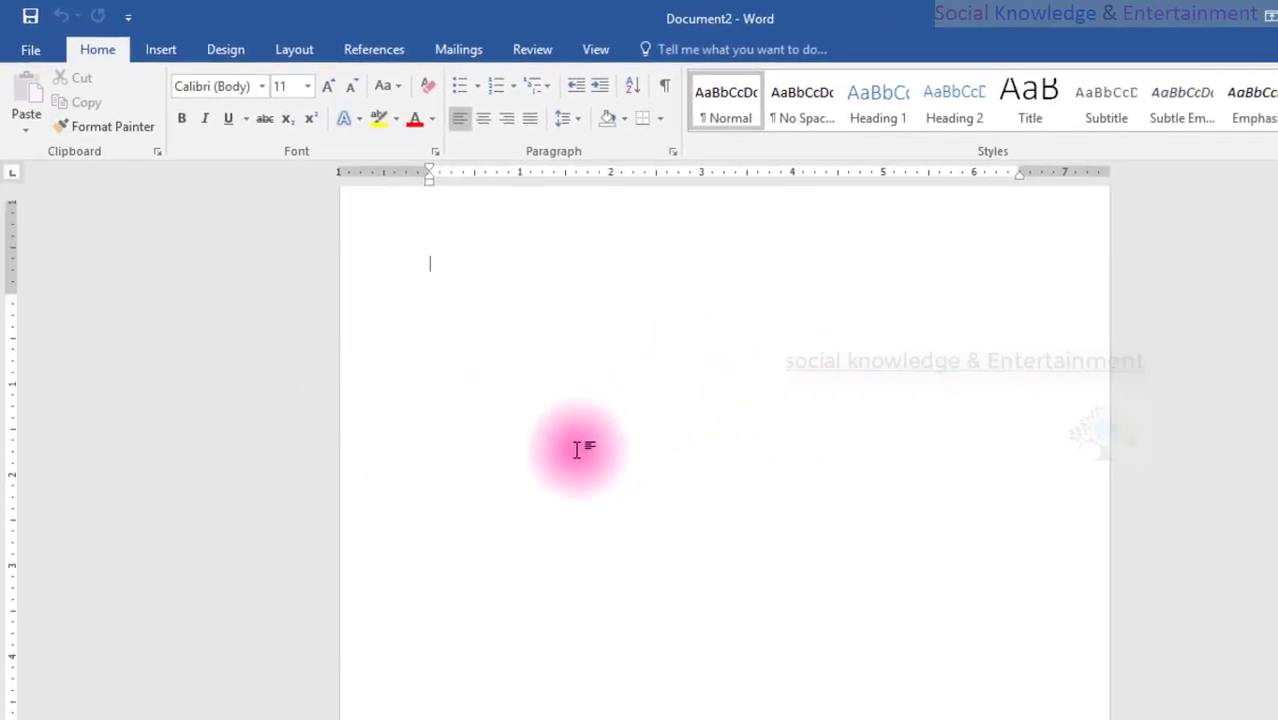
drag(727, 25, 707, 296)
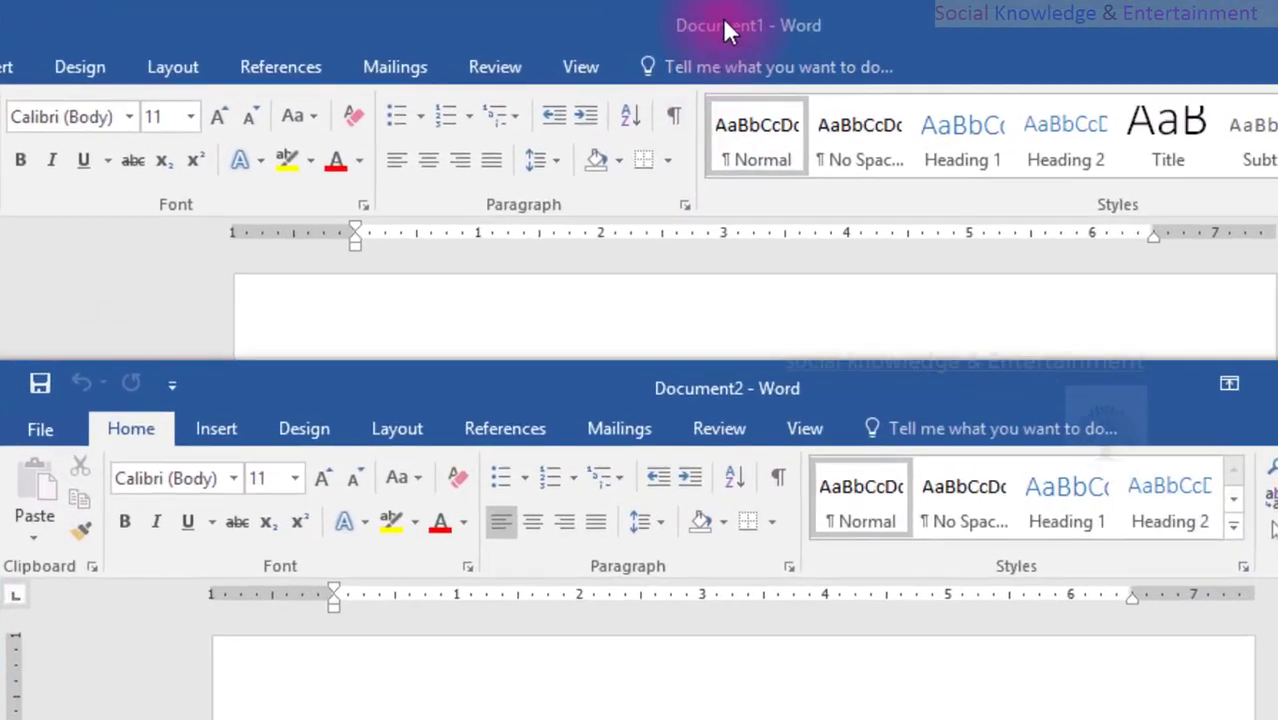
click(702, 20)
mouse_move(692, 612)
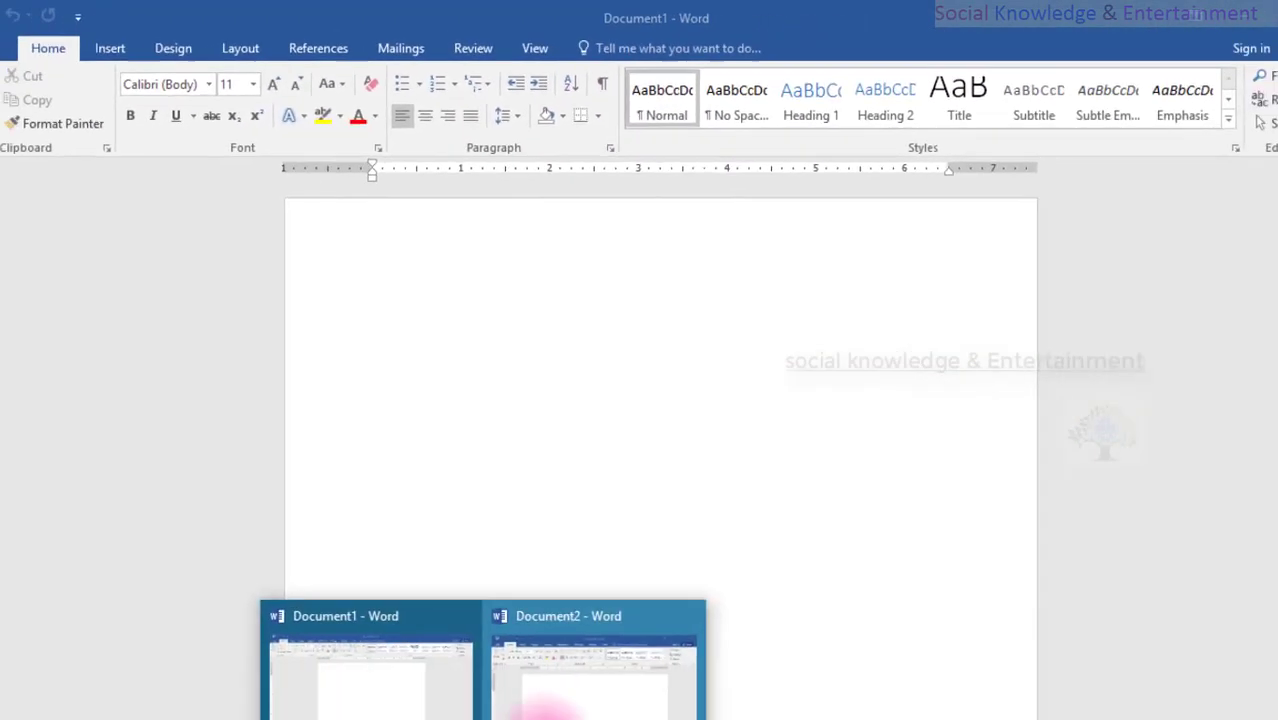
click(670, 562)
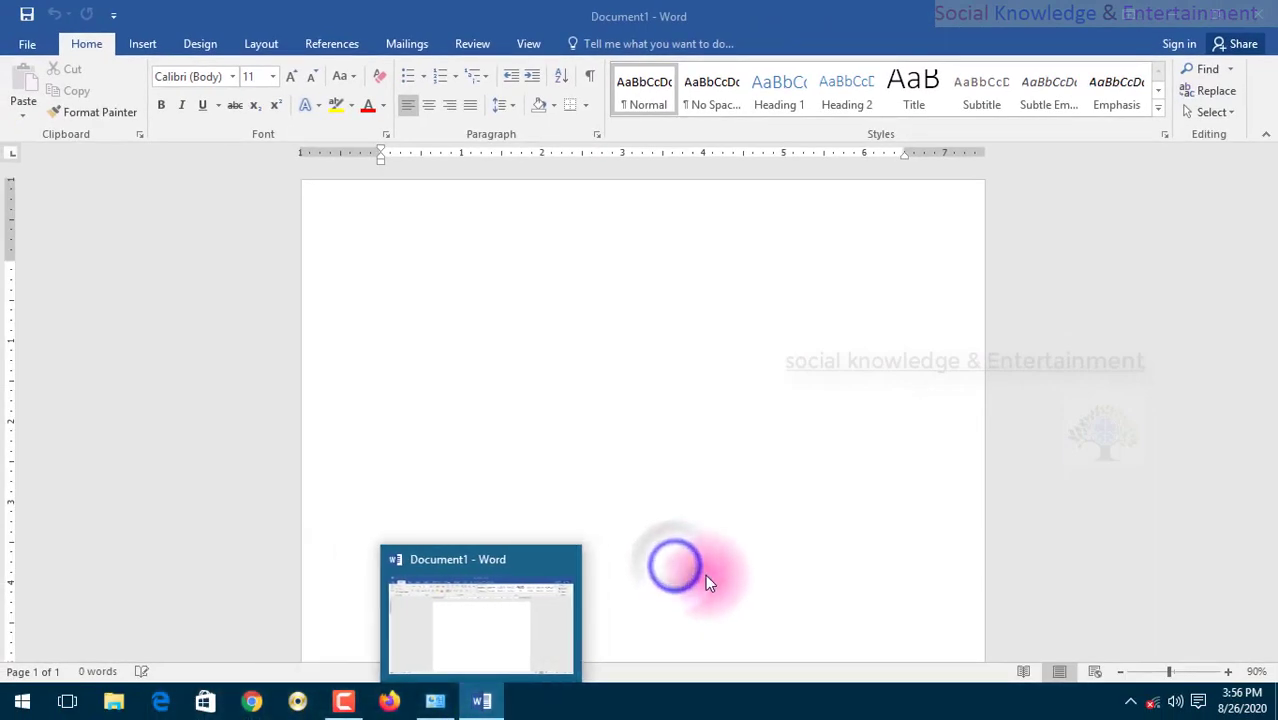
click(476, 601)
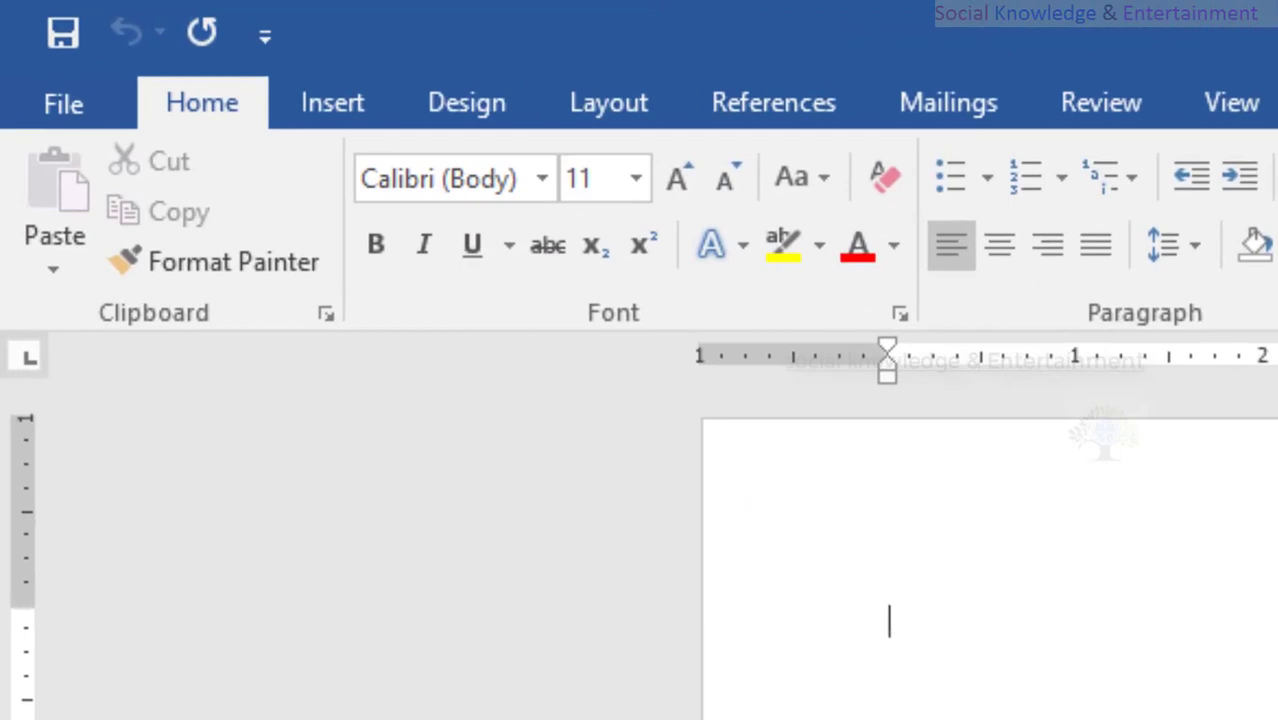
Save the blank document in Documents as 'table report', replacing the name Doc1
click(84, 106)
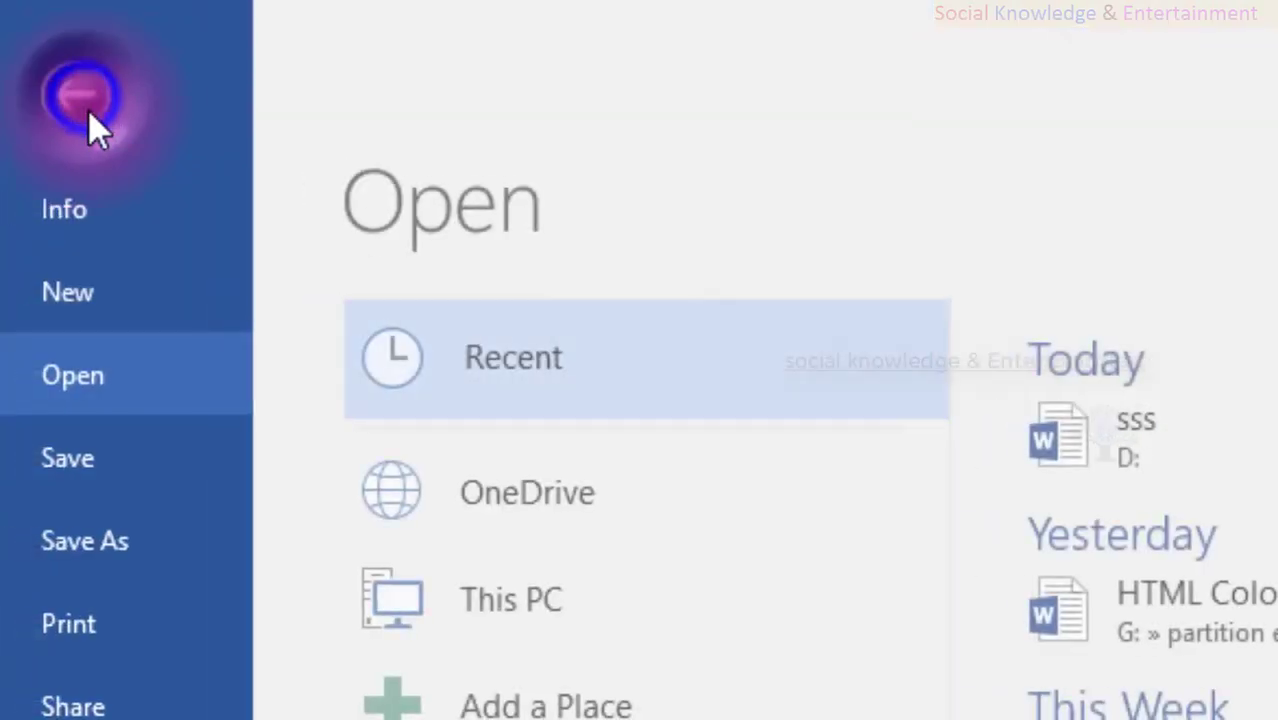
click(71, 348)
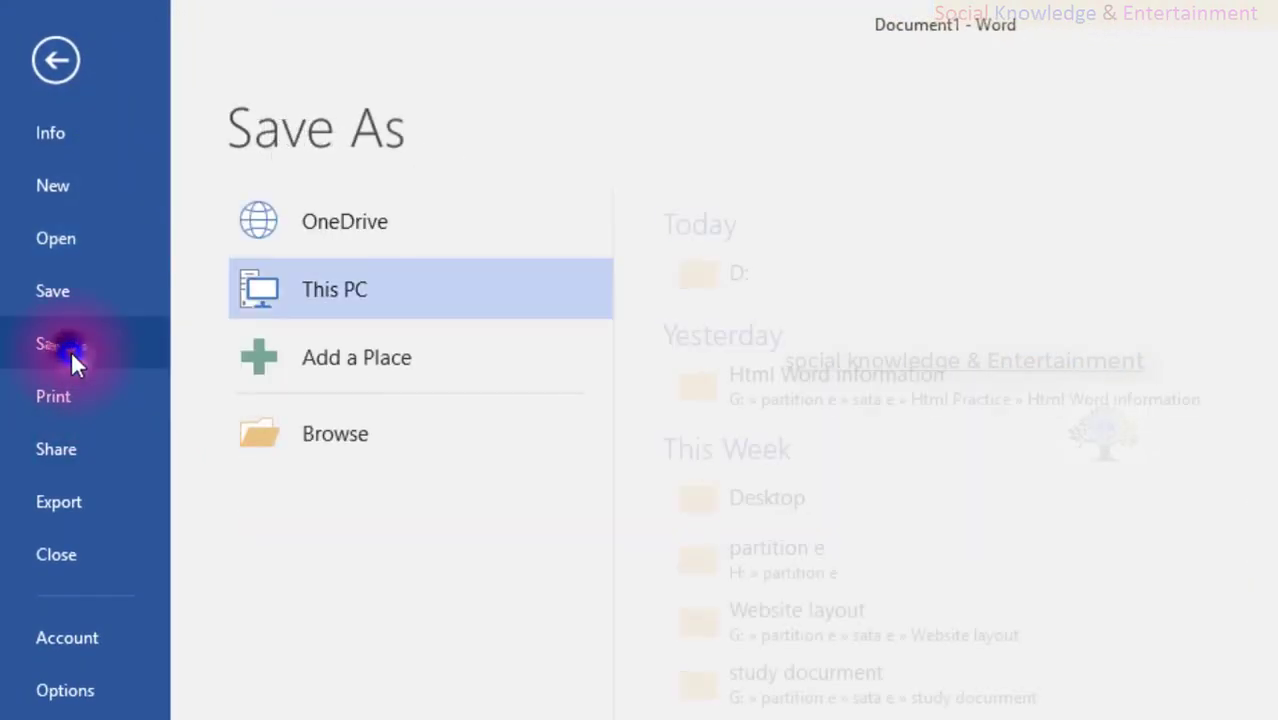
click(250, 445)
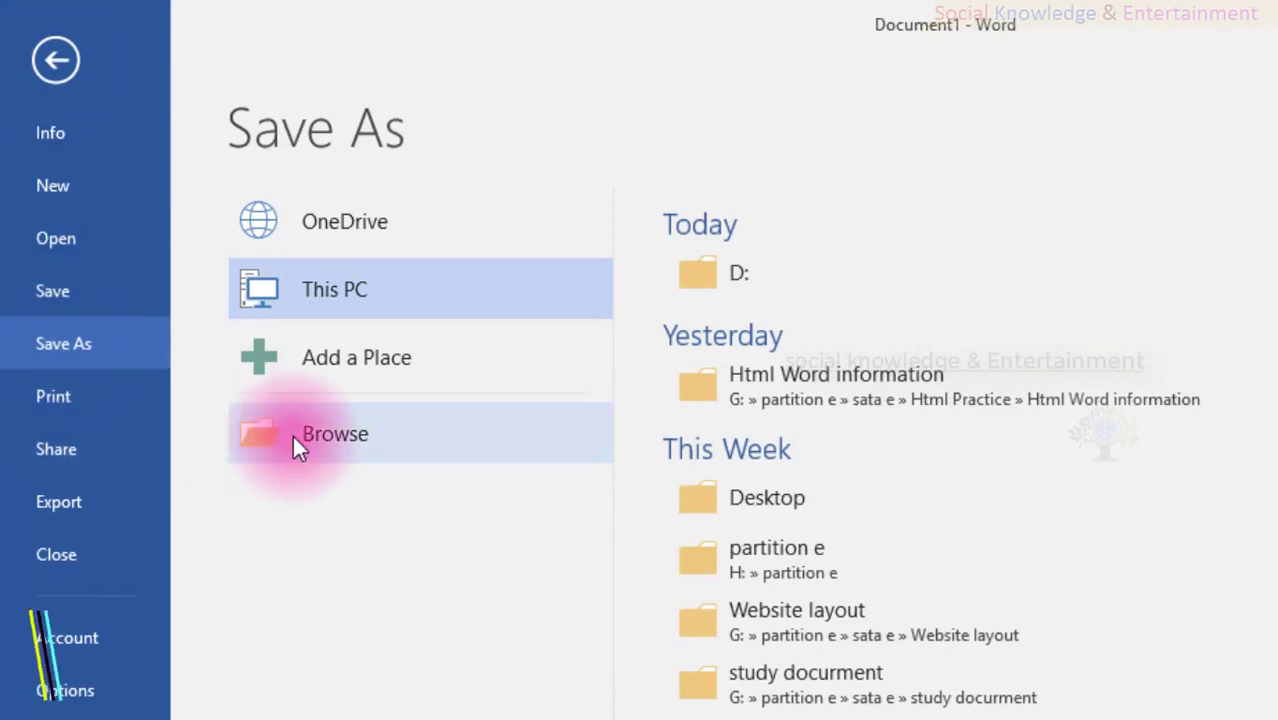
click(245, 367)
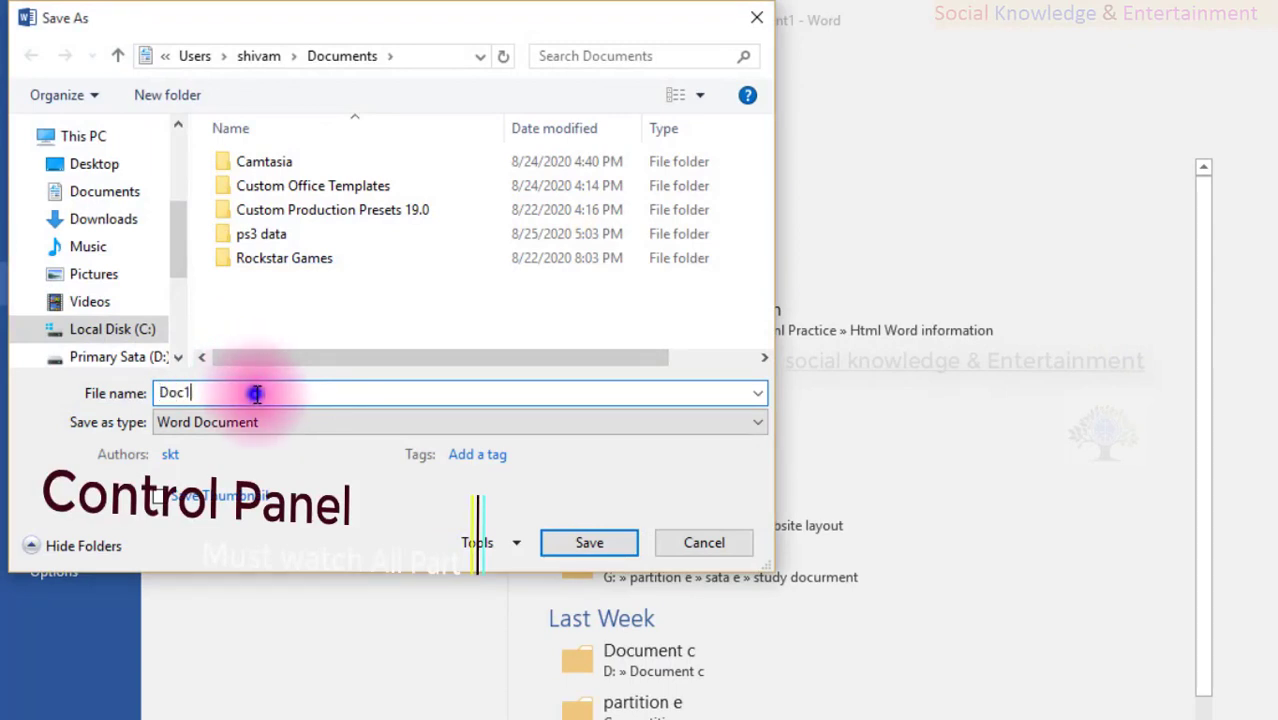
double_click(256, 393)
text(table report)
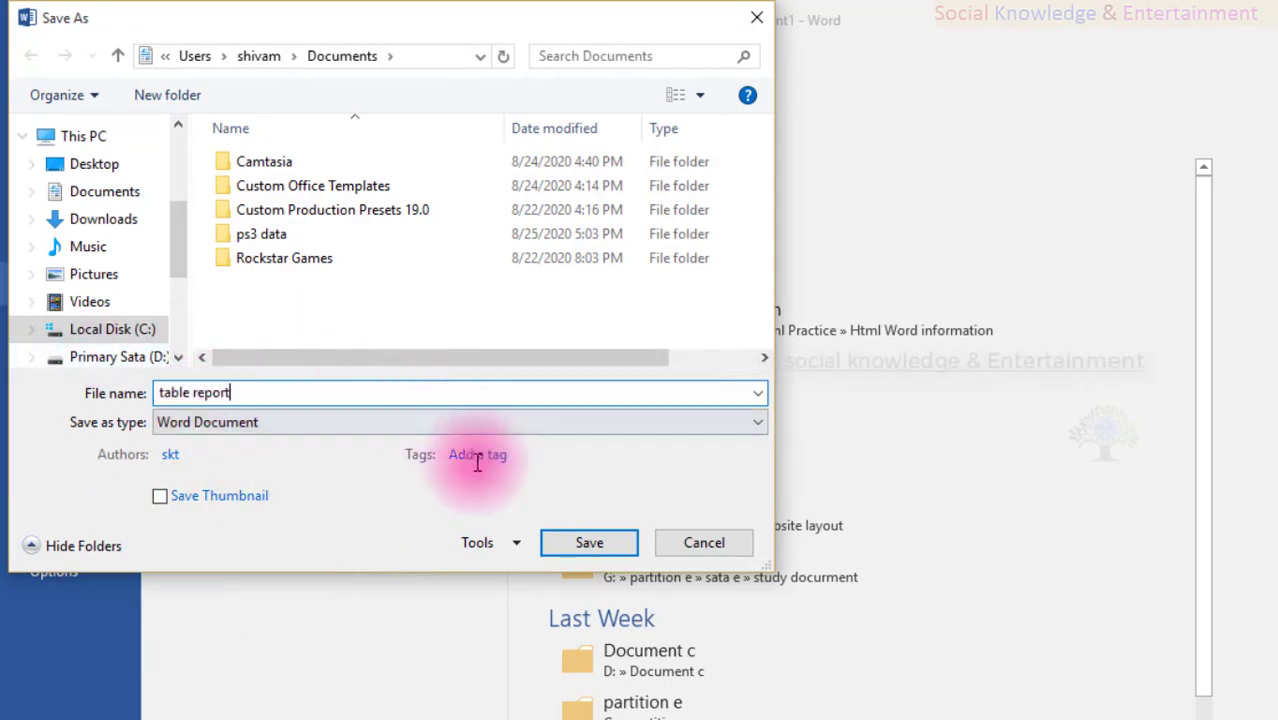
click(571, 546)
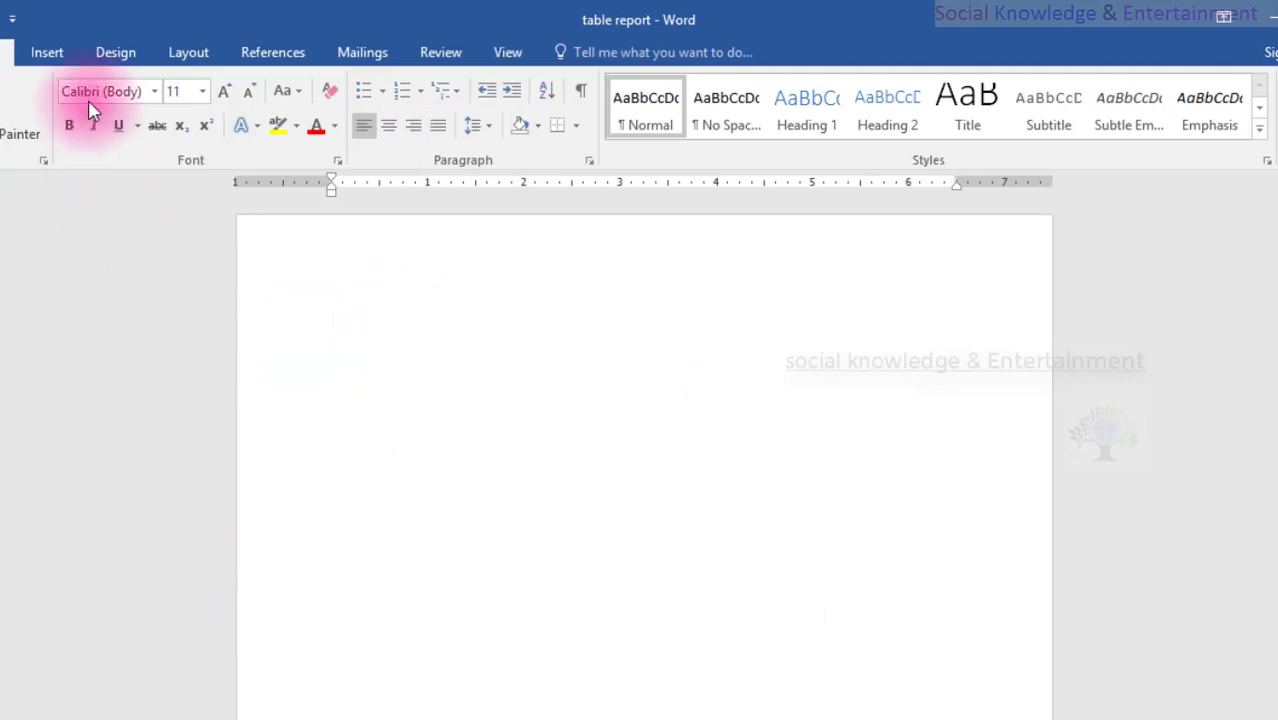
click(40, 58)
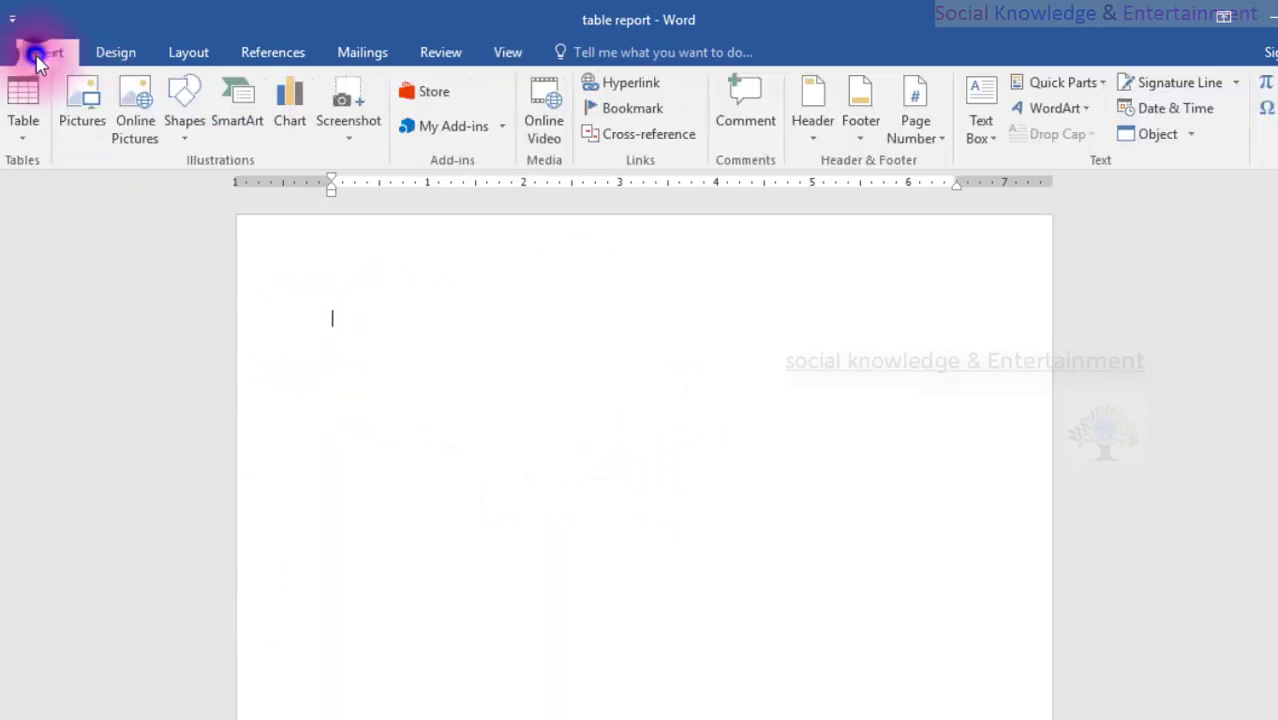
click(23, 115)
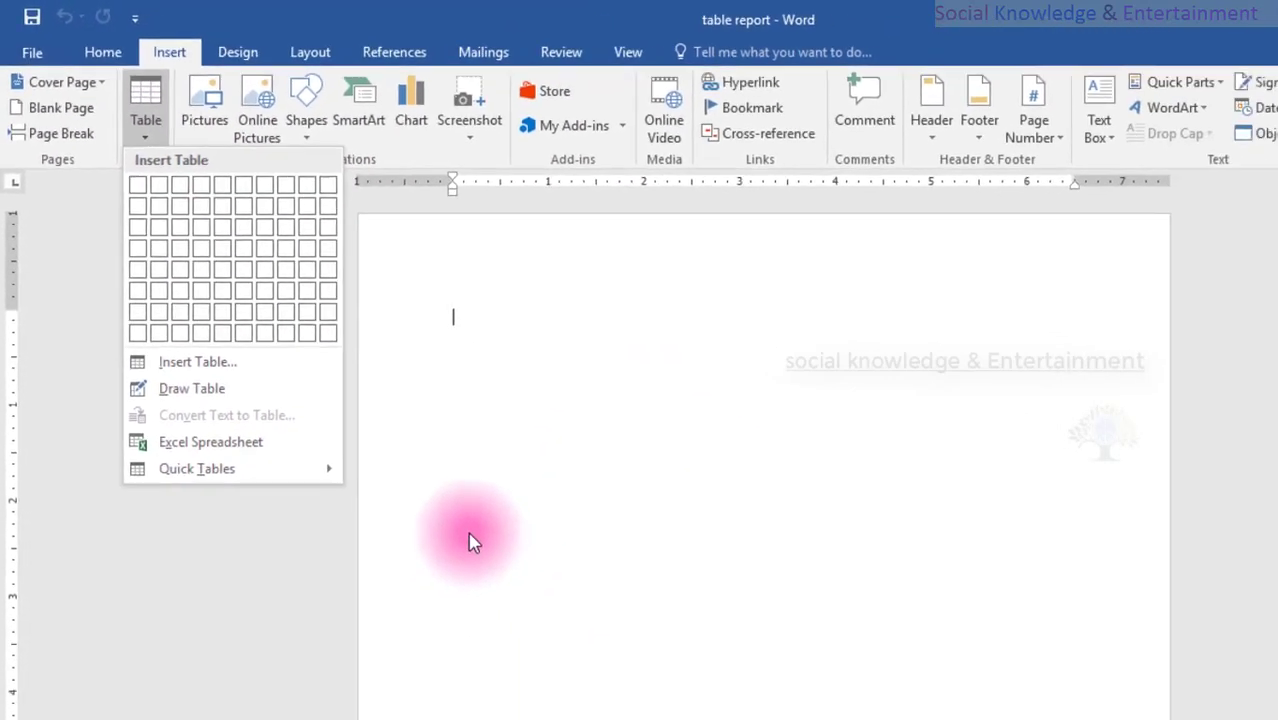
click(646, 712)
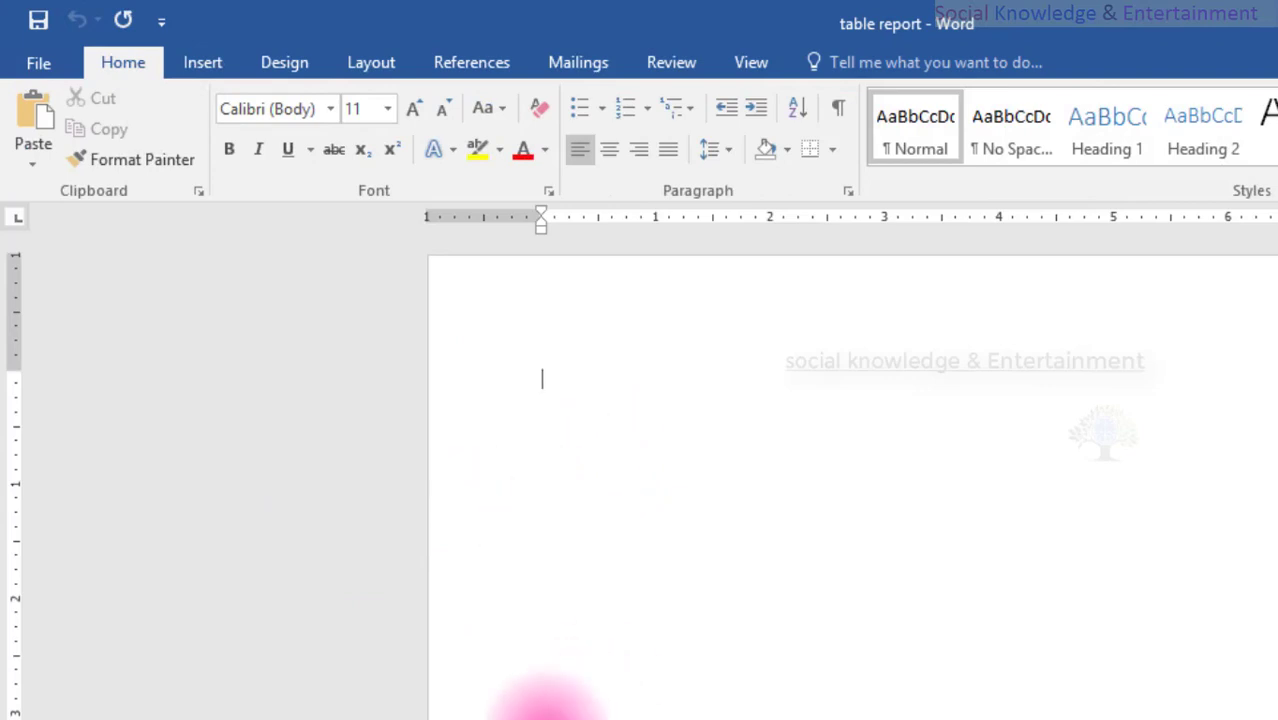
Paste the copied network-media text with Keep Source Formatting and enlarge all of it to 14 pt
right_click(650, 432)
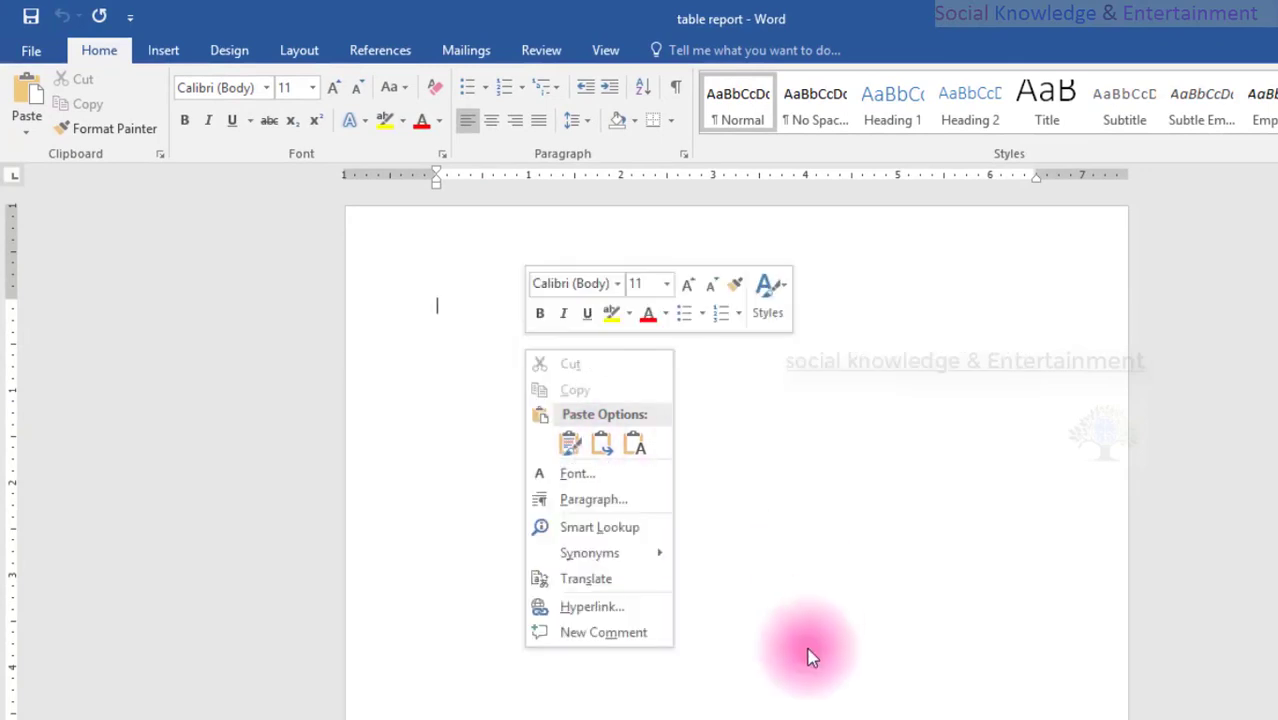
click(570, 446)
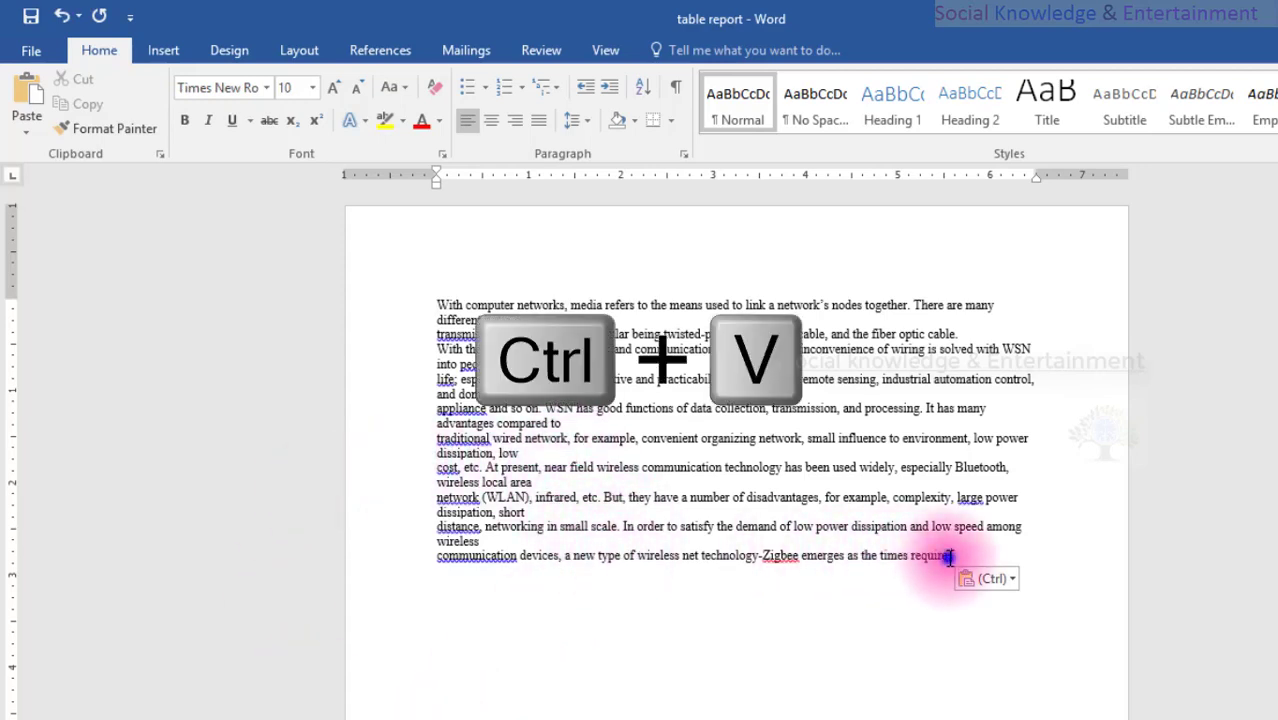
drag(948, 556, 359, 271)
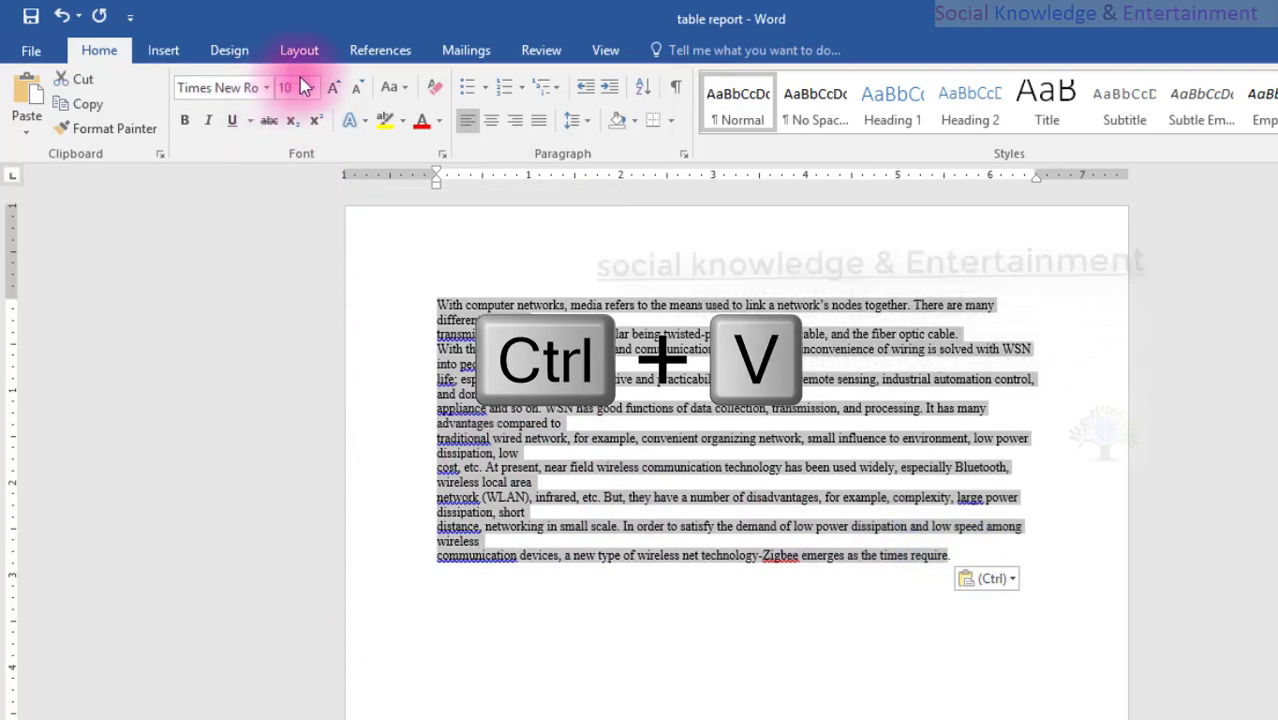
click(333, 87)
click(333, 87)
click(333, 87)
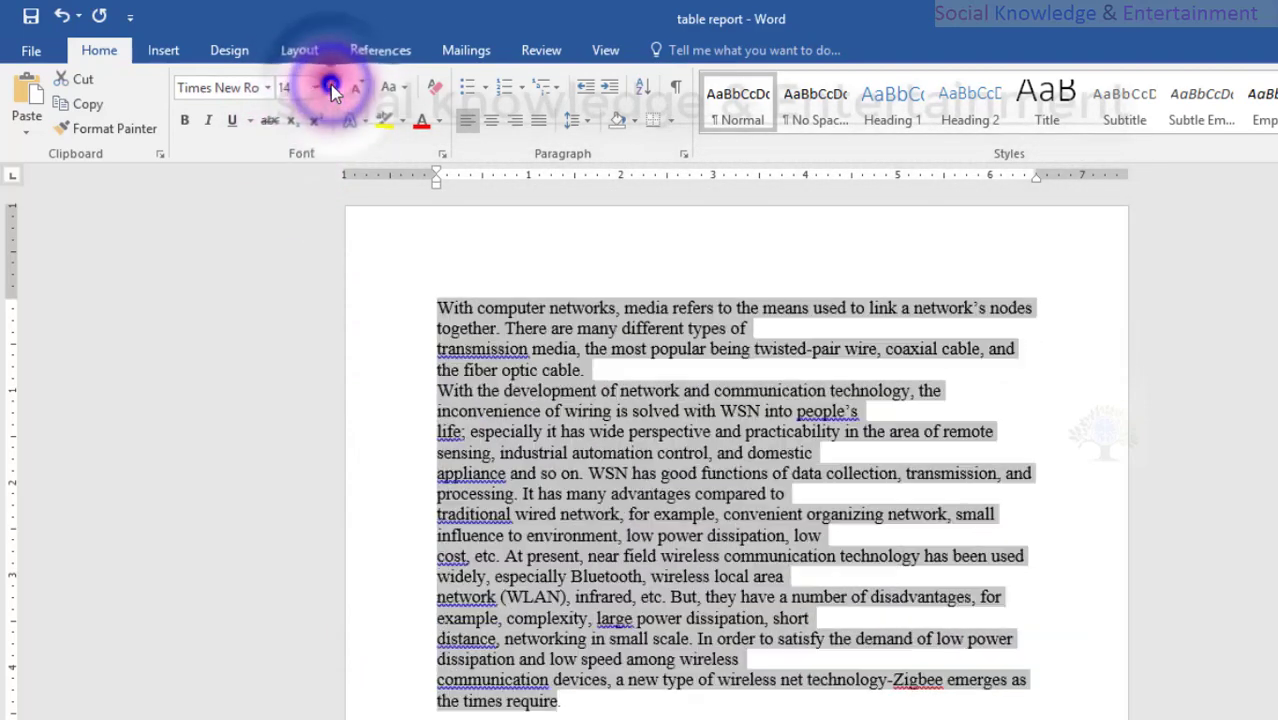
click(655, 318)
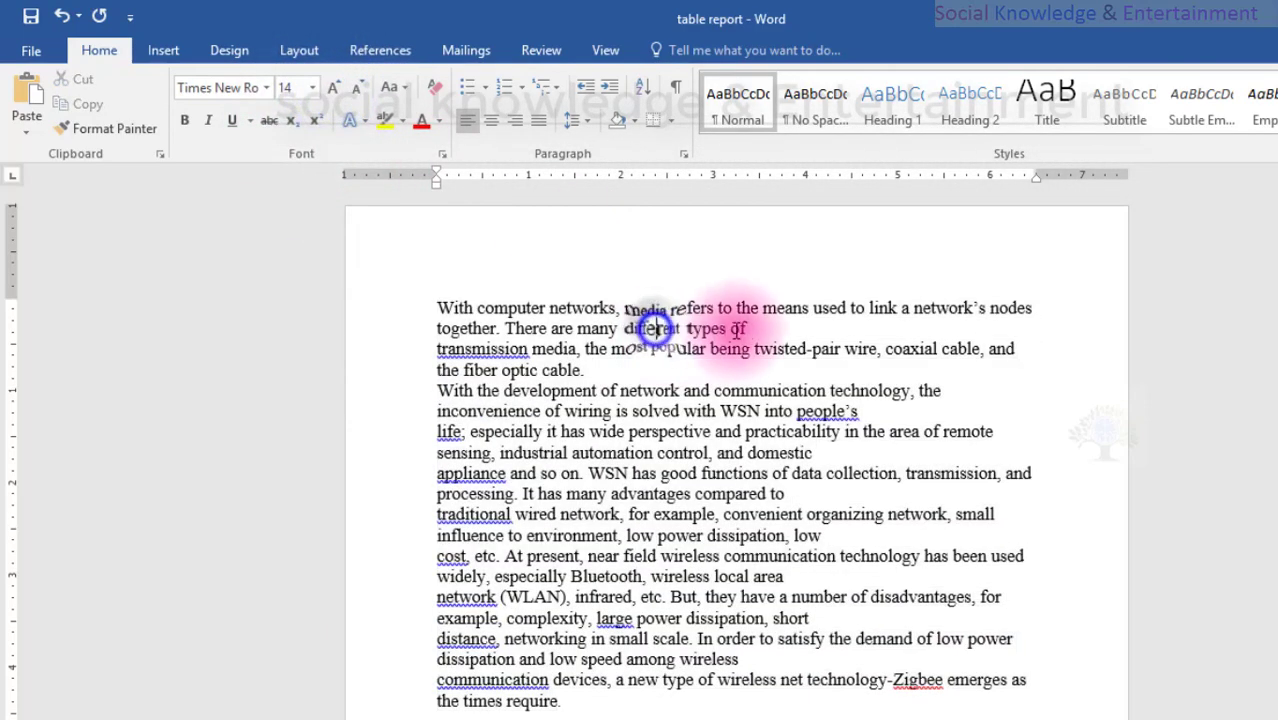
click(763, 330)
Remove the line breaks after 'types of', 'domestic', 'compared to', 'wireless local area', 'short' and 'people's'
key(Delete)
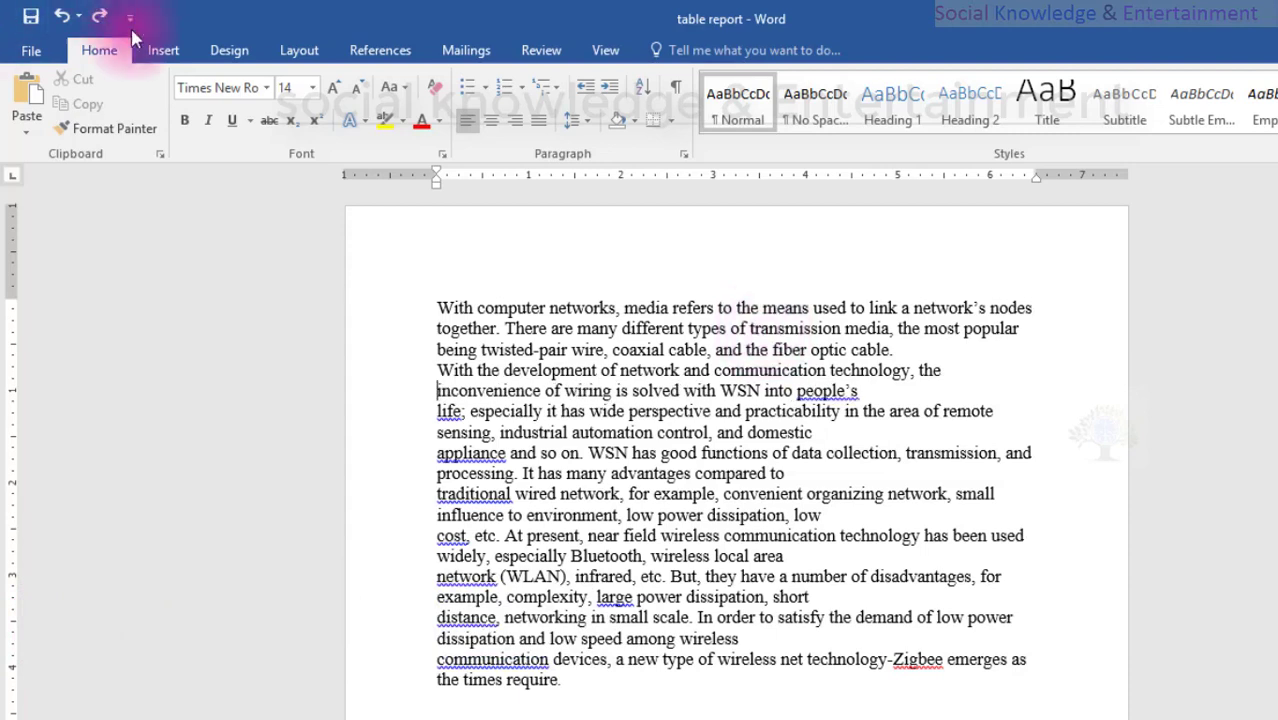
click(818, 432)
key(Delete)
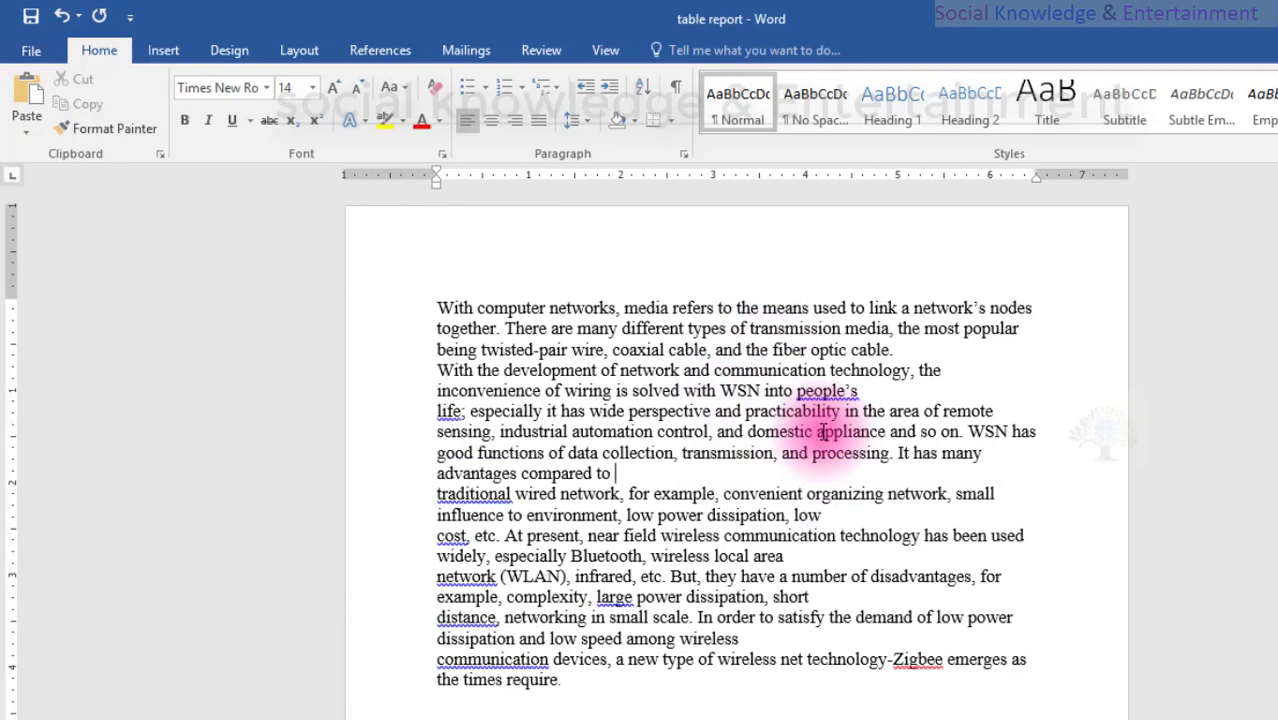
key(Delete)
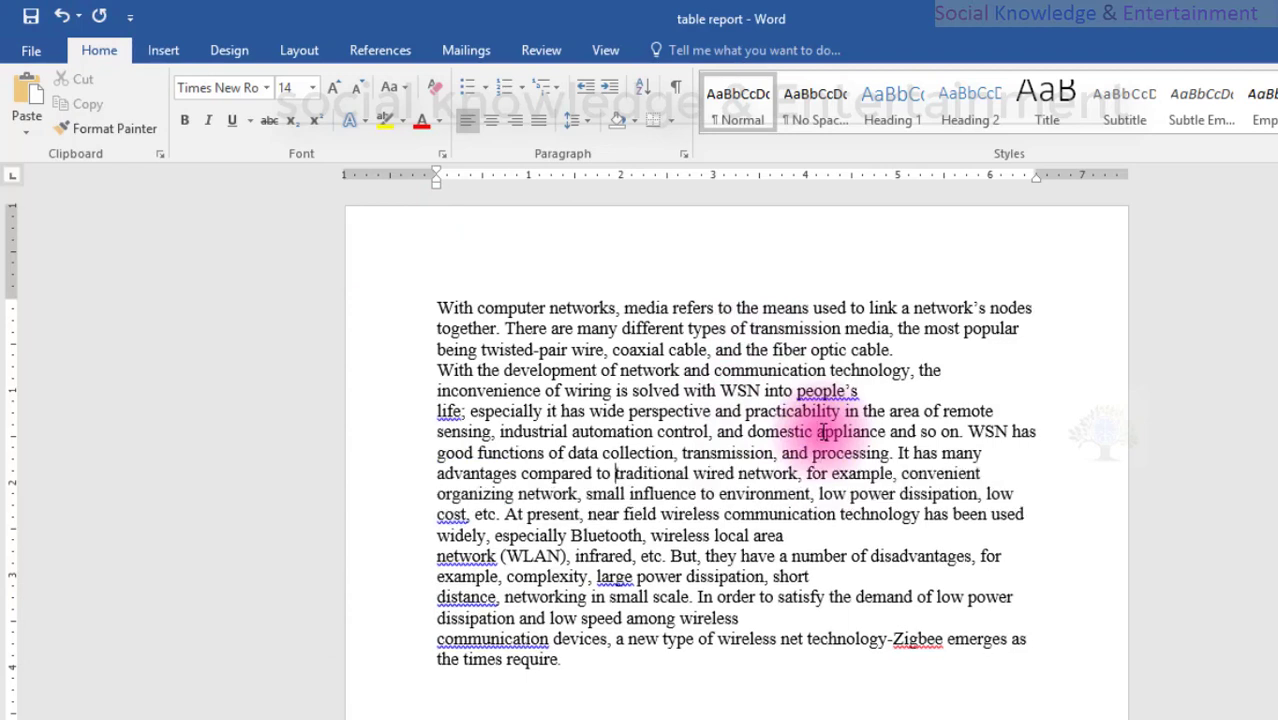
click(789, 537)
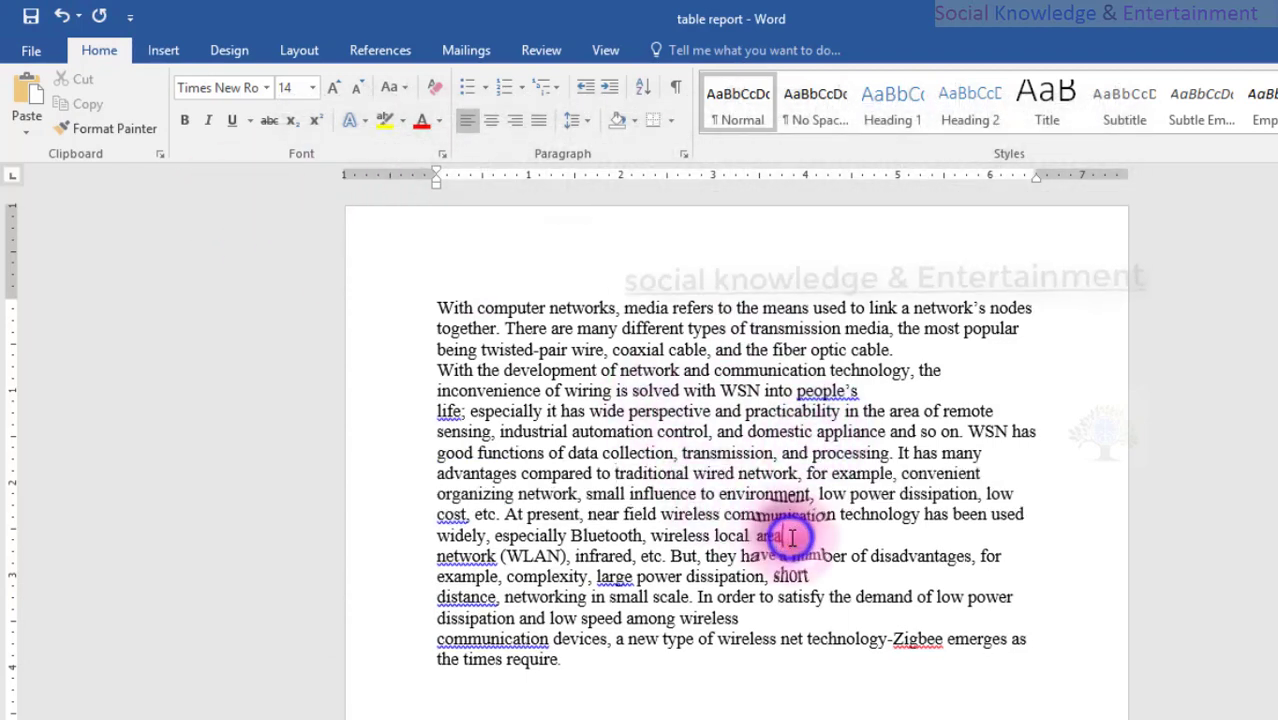
key(Delete)
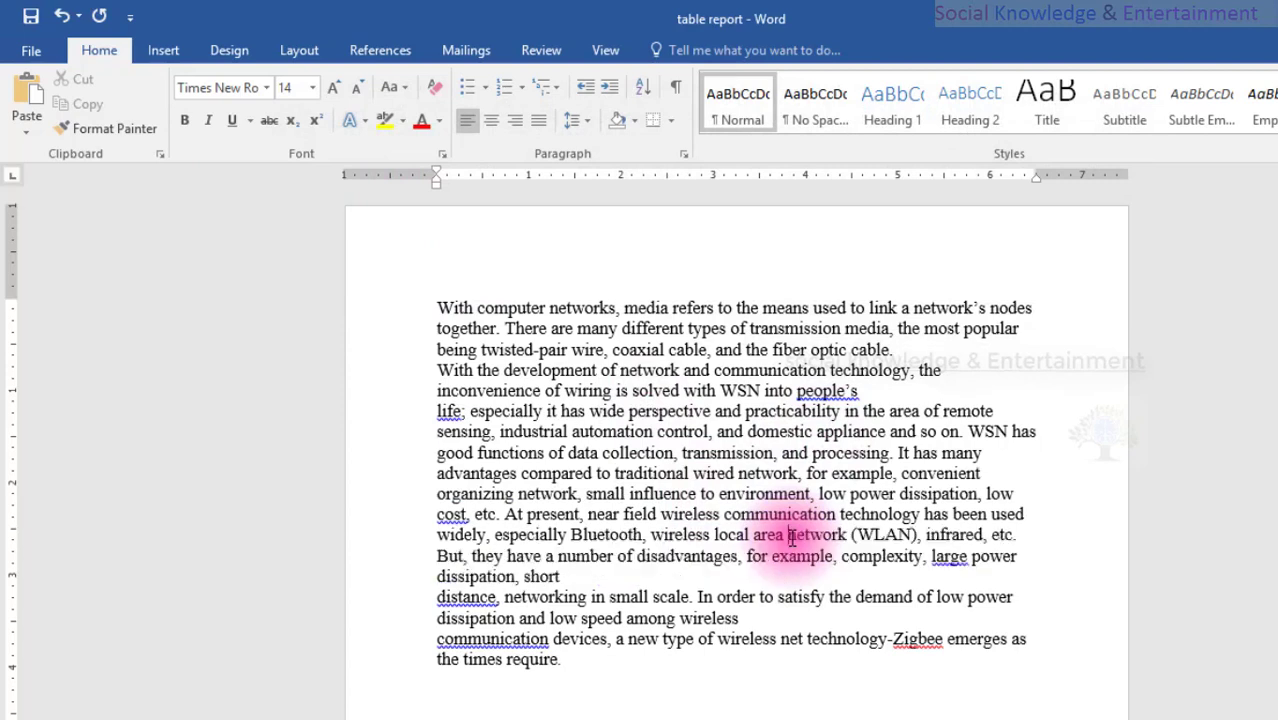
click(755, 568)
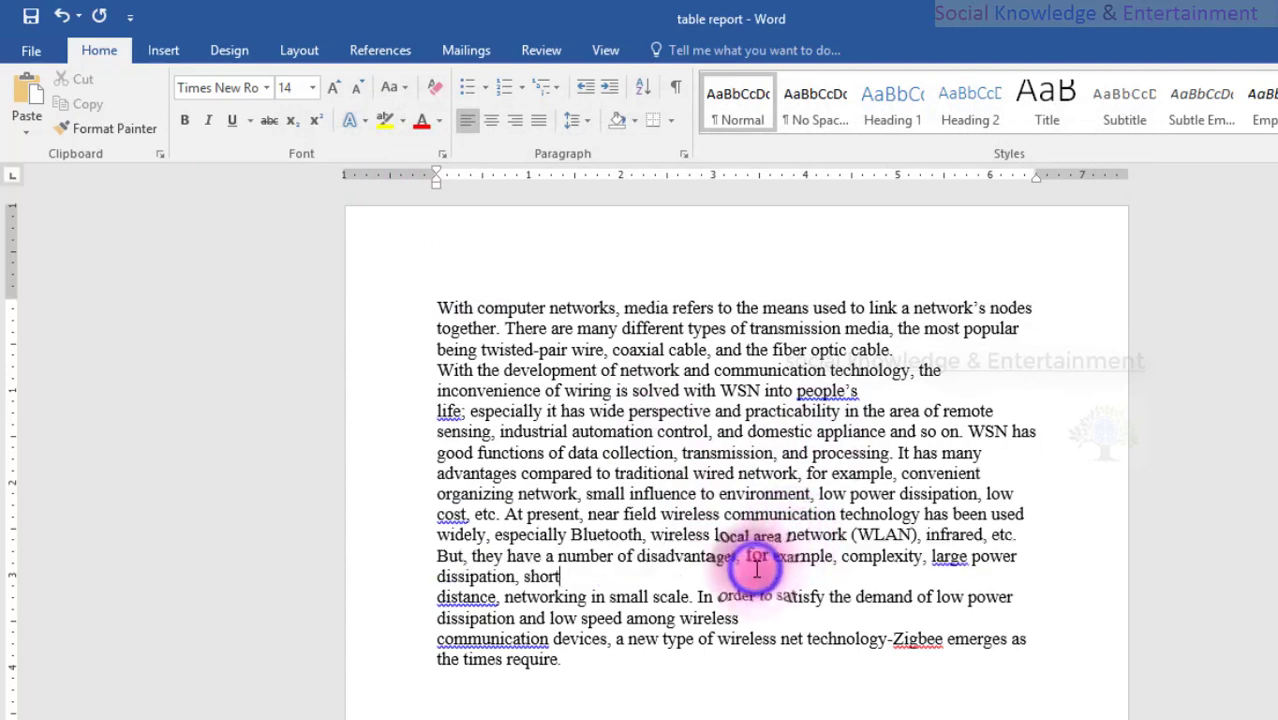
key(Delete)
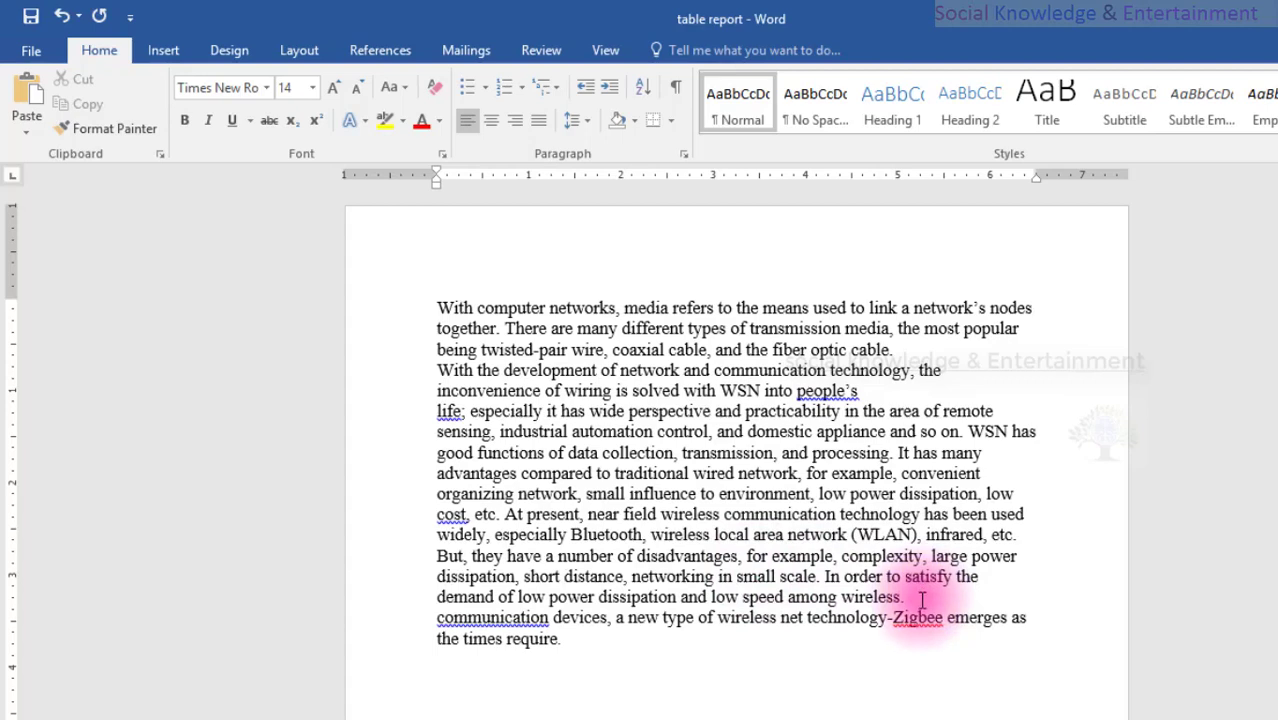
click(898, 397)
key(Delete)
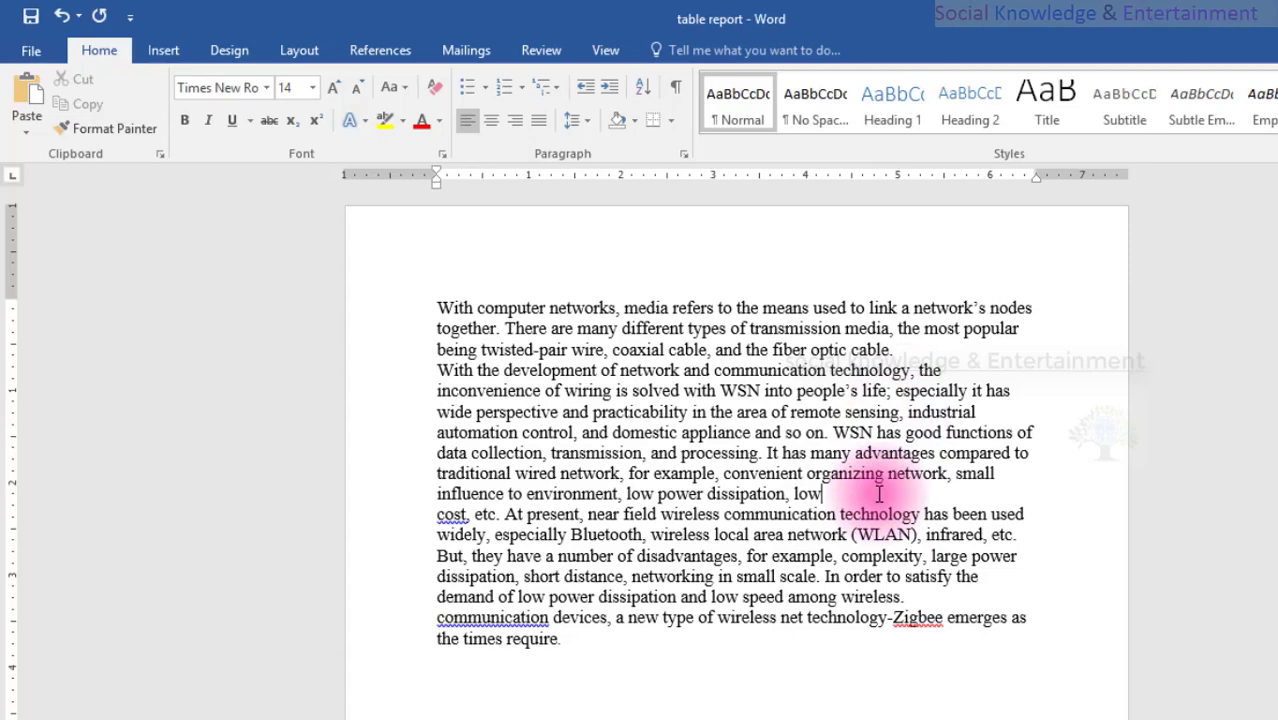
Undo an accidental drag-move of the opening text block and deselect it
click(432, 304)
mouse_move(432, 304)
mouse_down()
mouse_move(561, 394)
mouse_move(552, 617)
mouse_up()
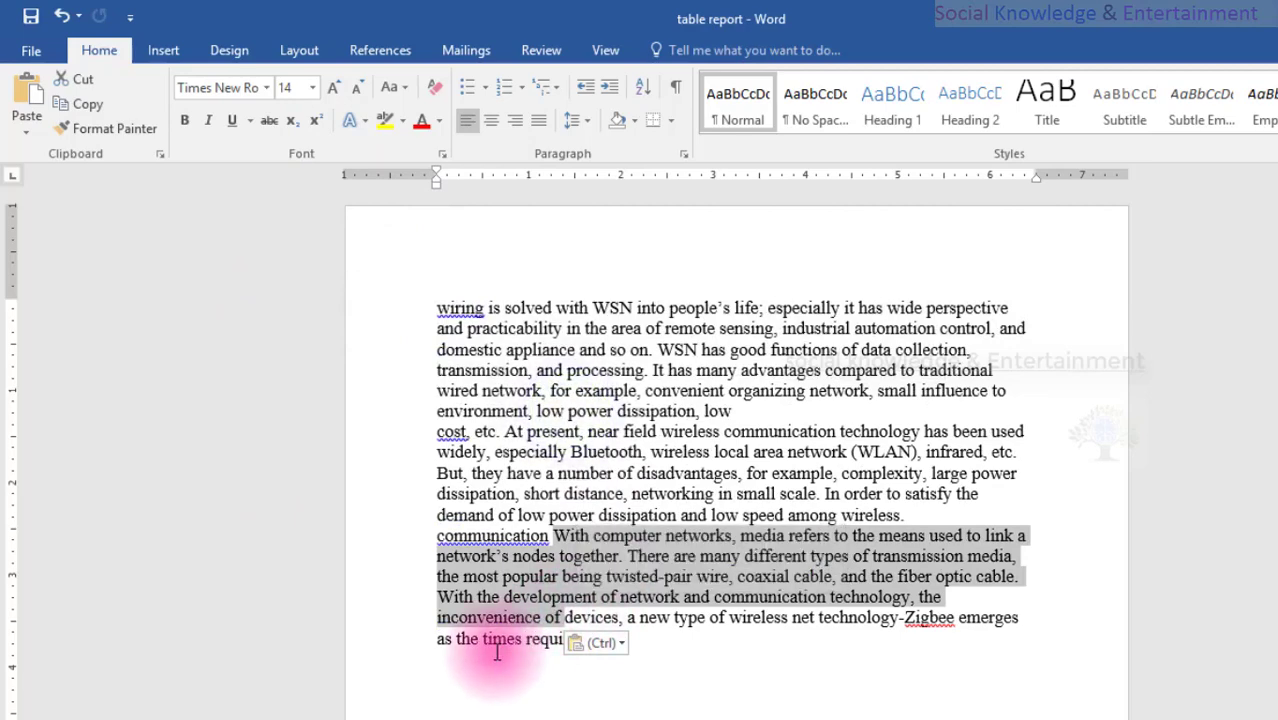
key(ctrl+z)
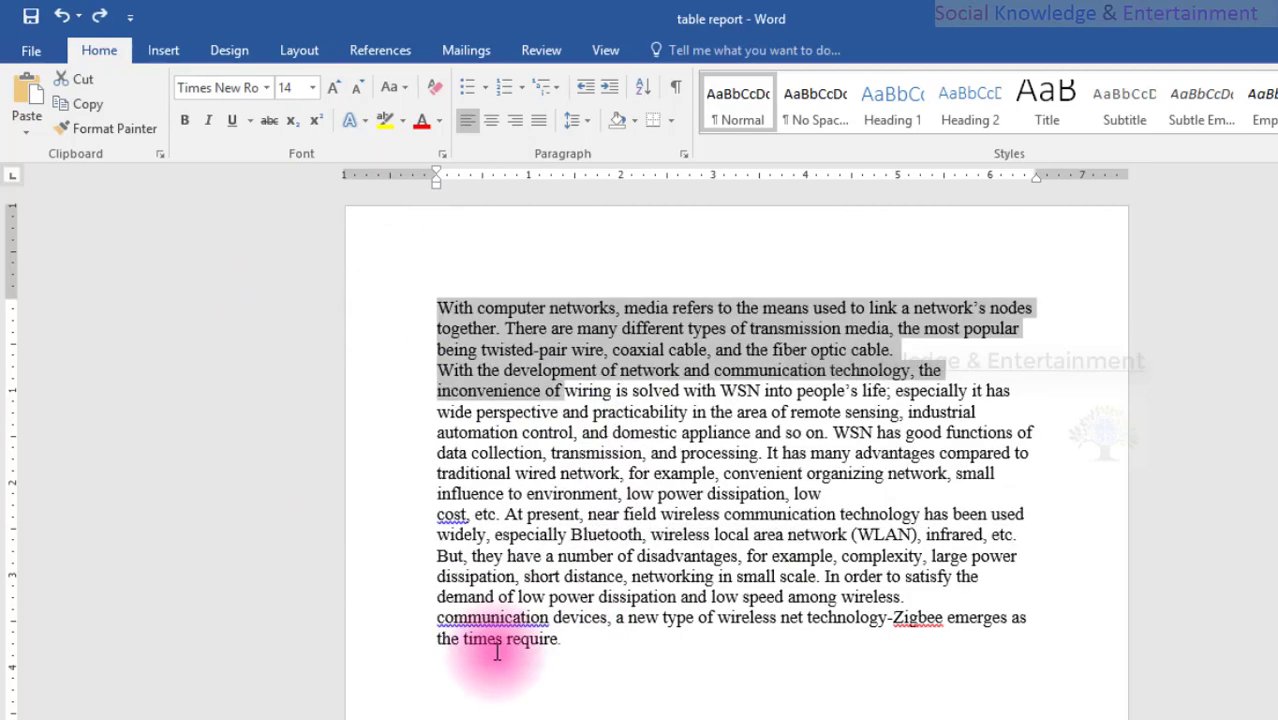
click(437, 440)
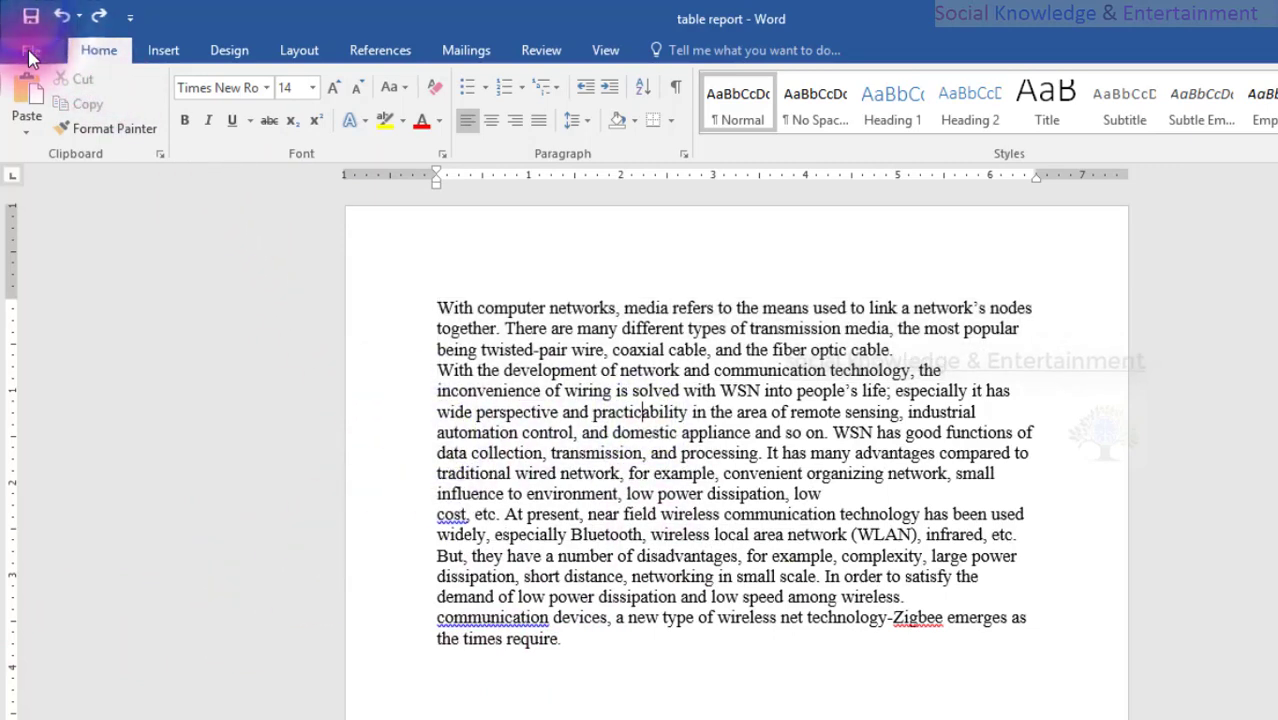
Save the 'table report' document through File > Save and again with Ctrl+S
click(29, 52)
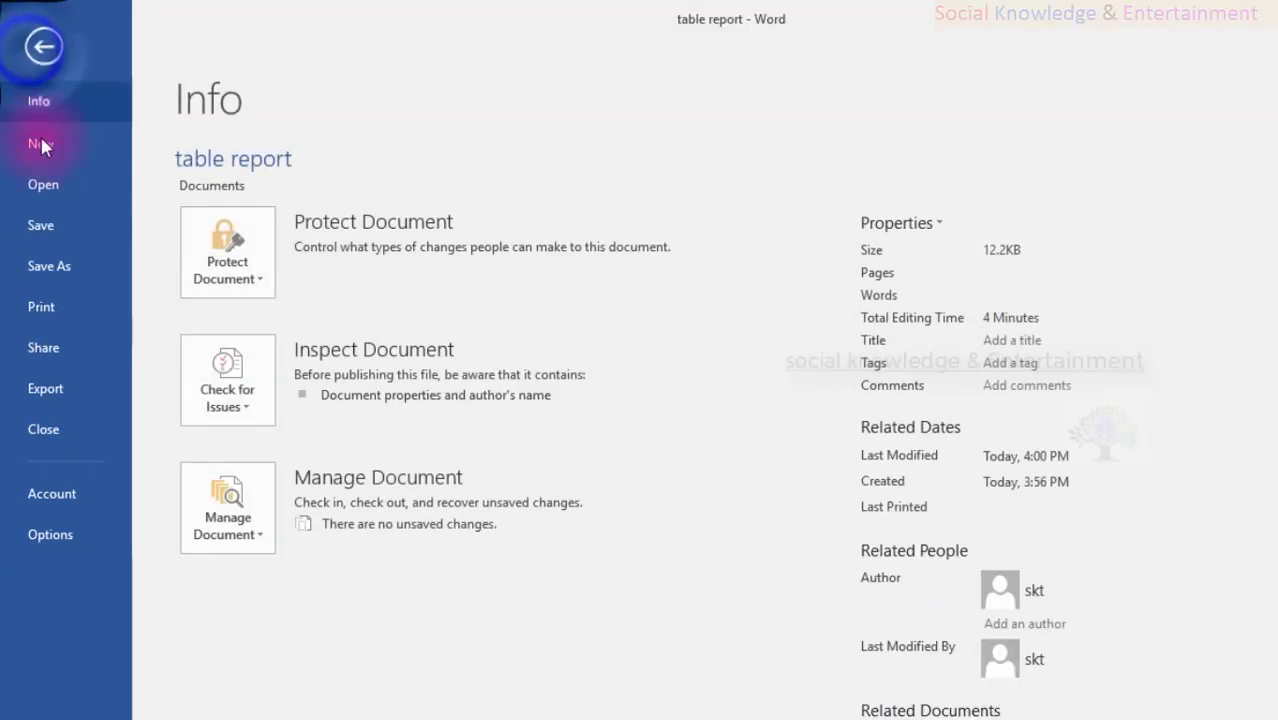
click(40, 224)
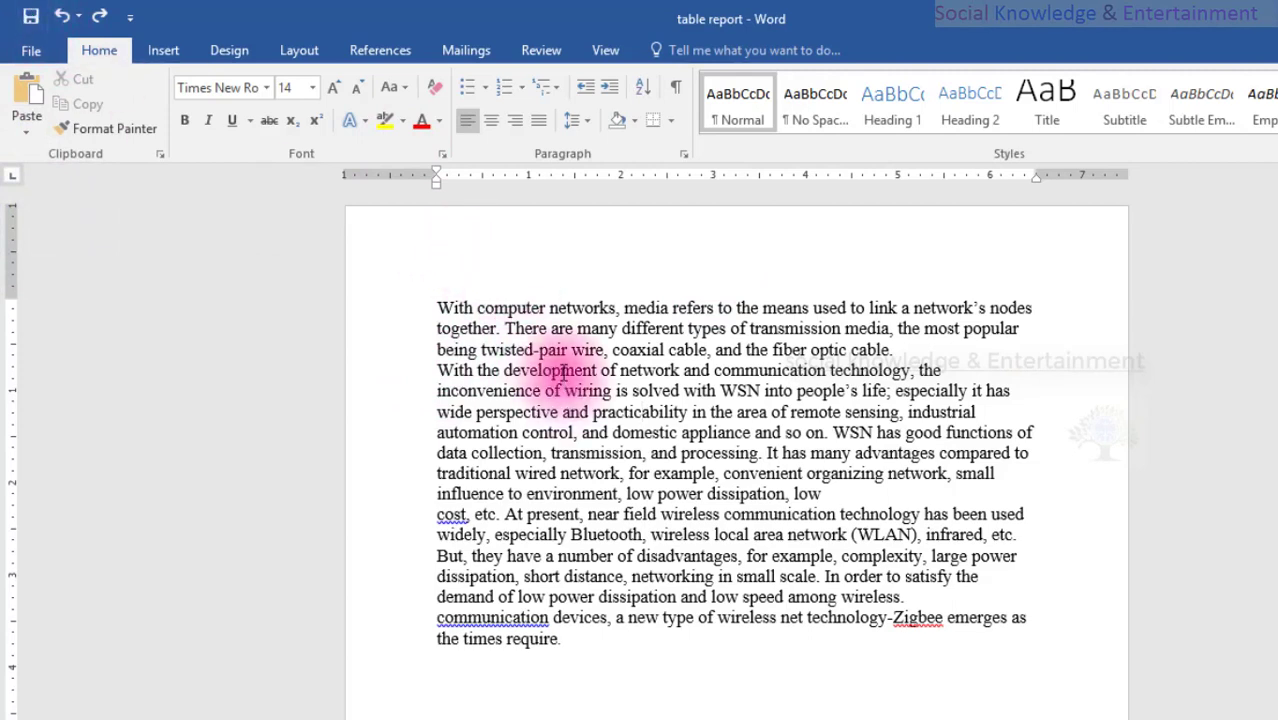
key(ctrl+s)
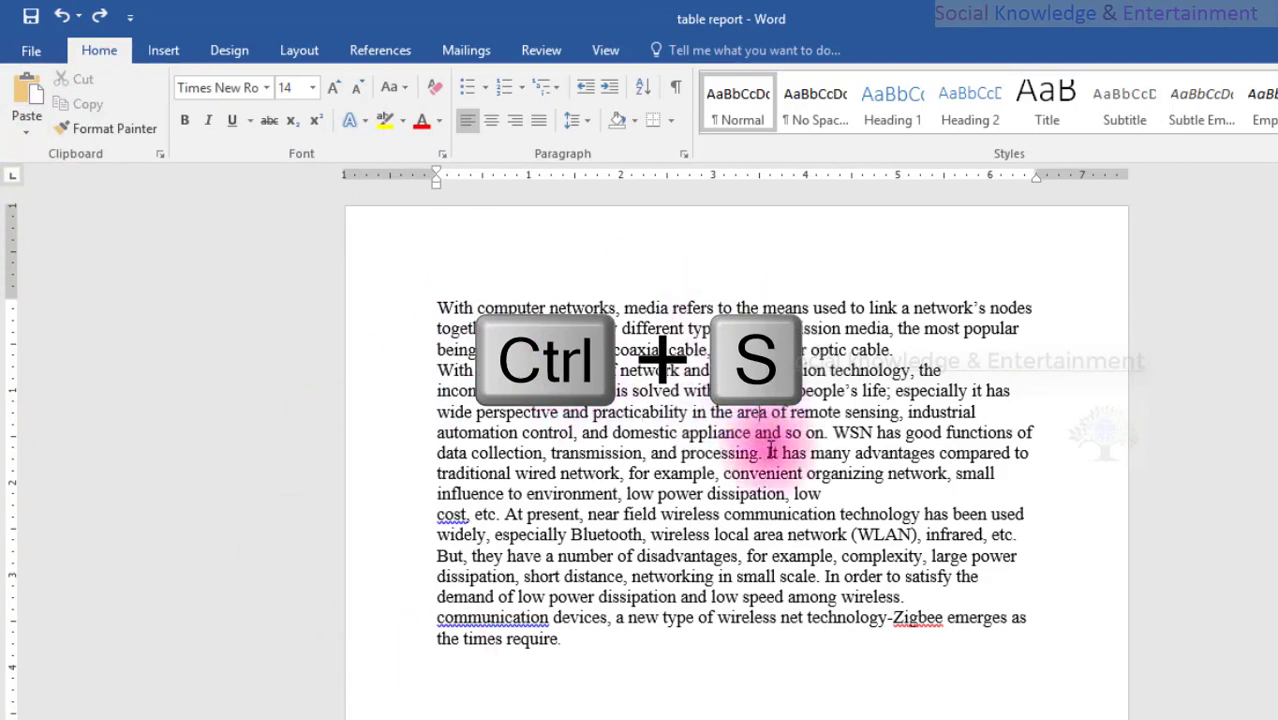
click(826, 493)
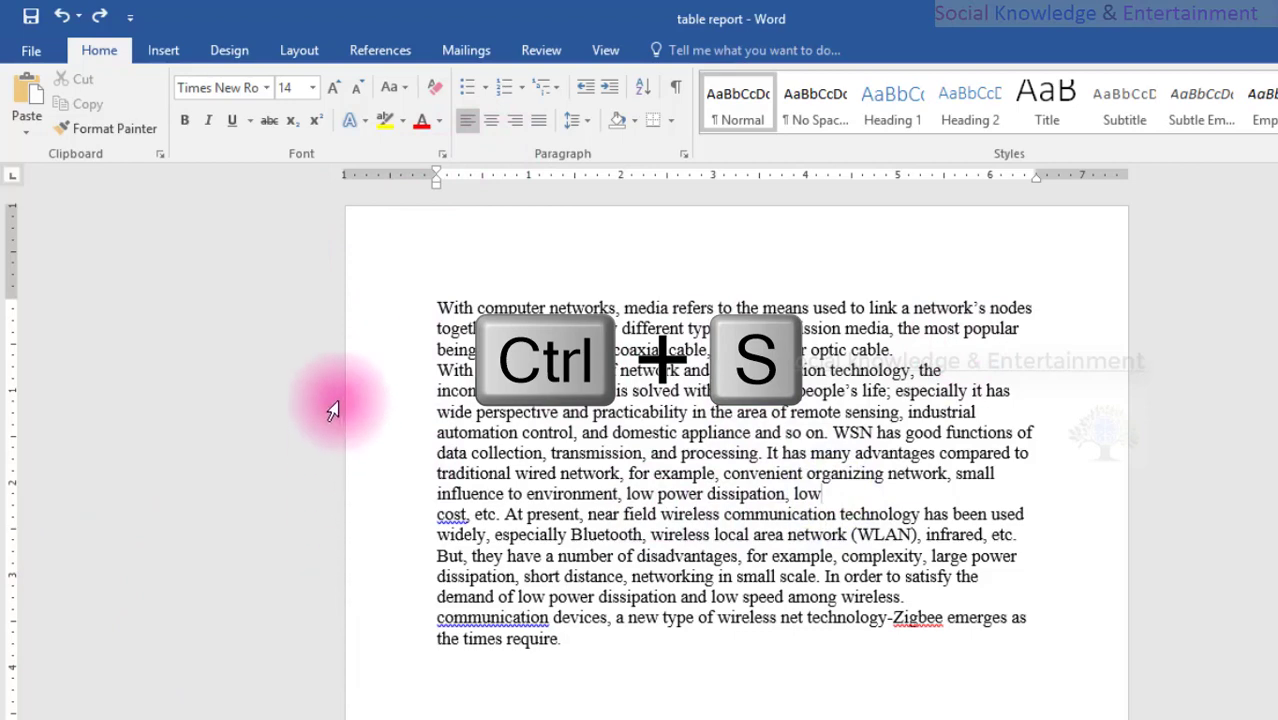
Open the page header, leave it empty, return to the body text, and show the View commands
double_click(544, 260)
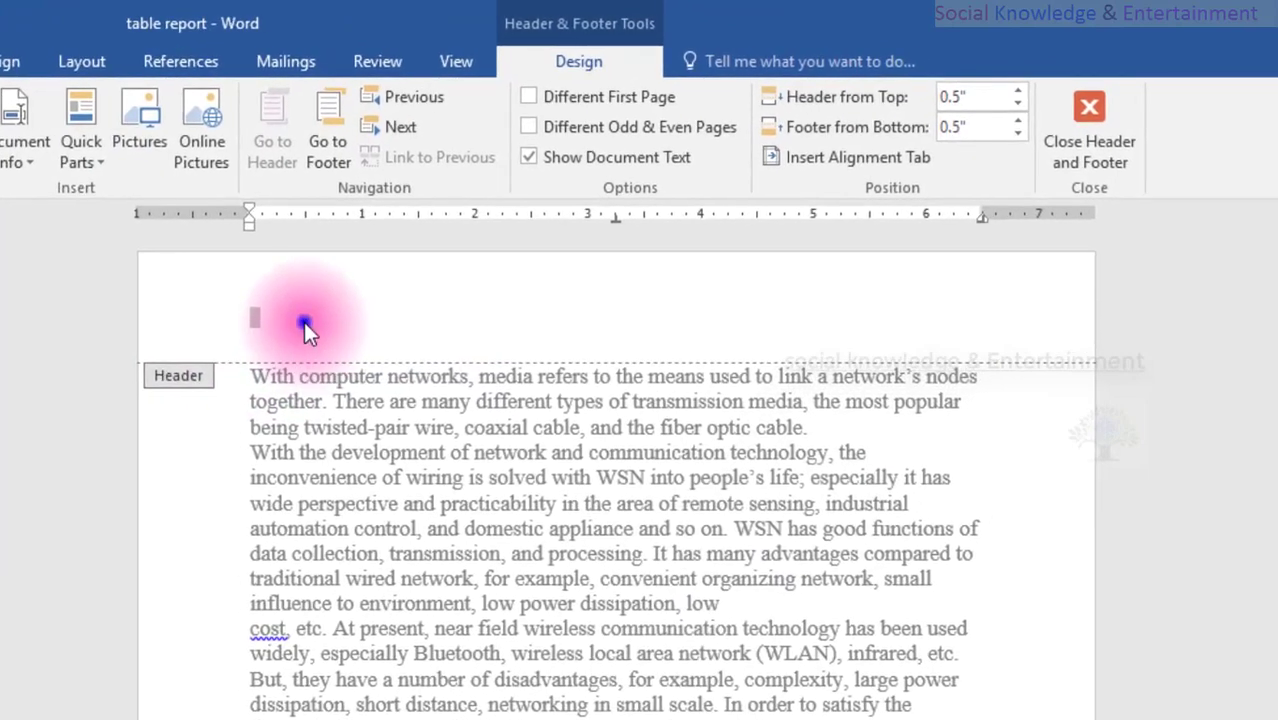
click(450, 271)
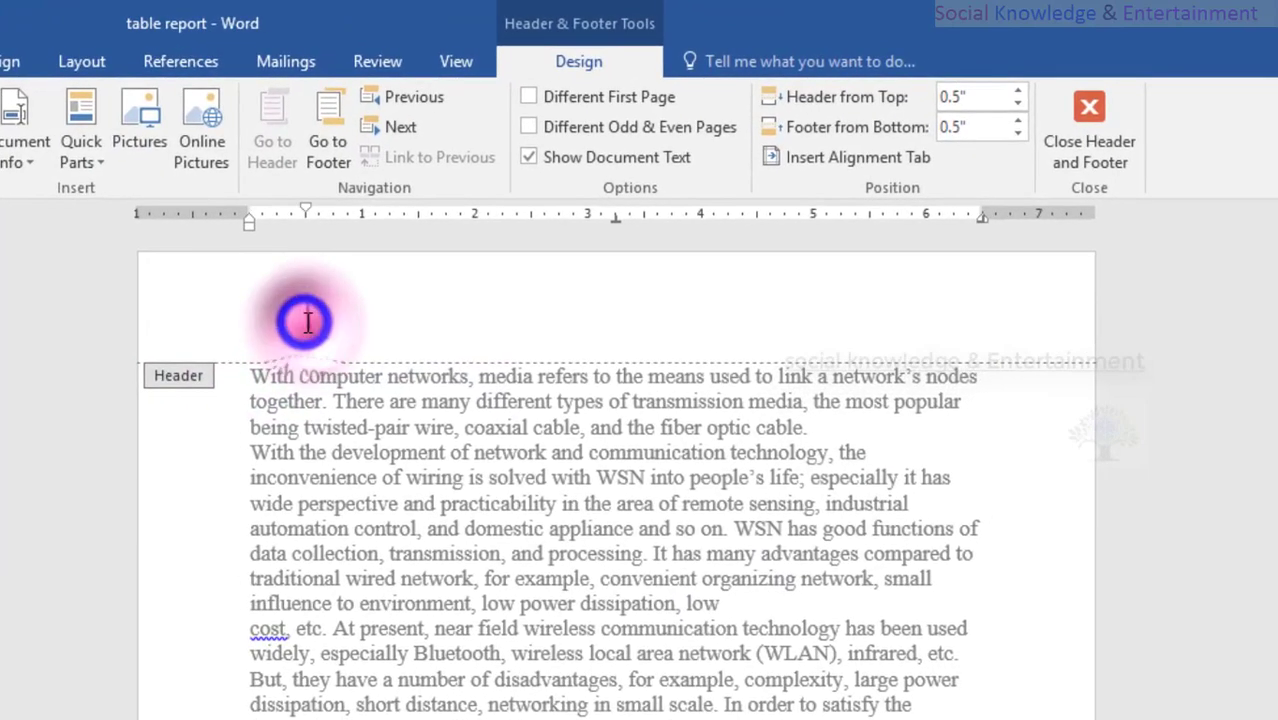
double_click(323, 450)
click(307, 427)
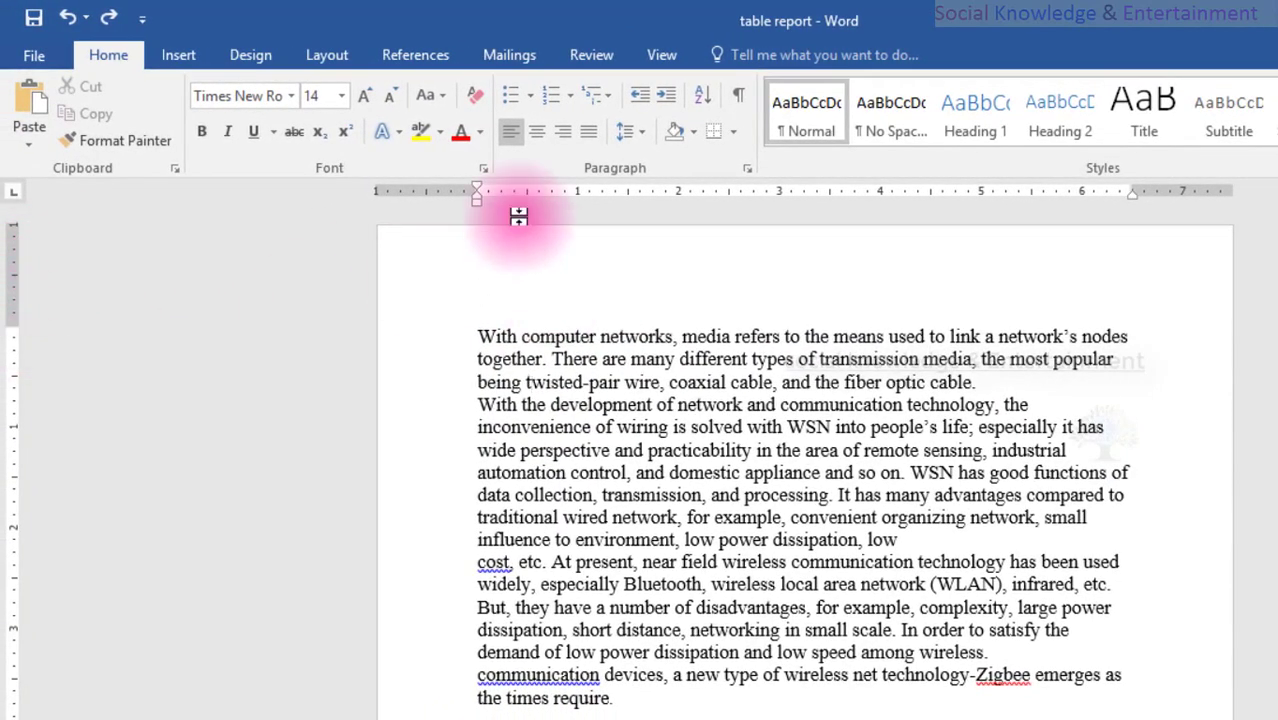
click(659, 57)
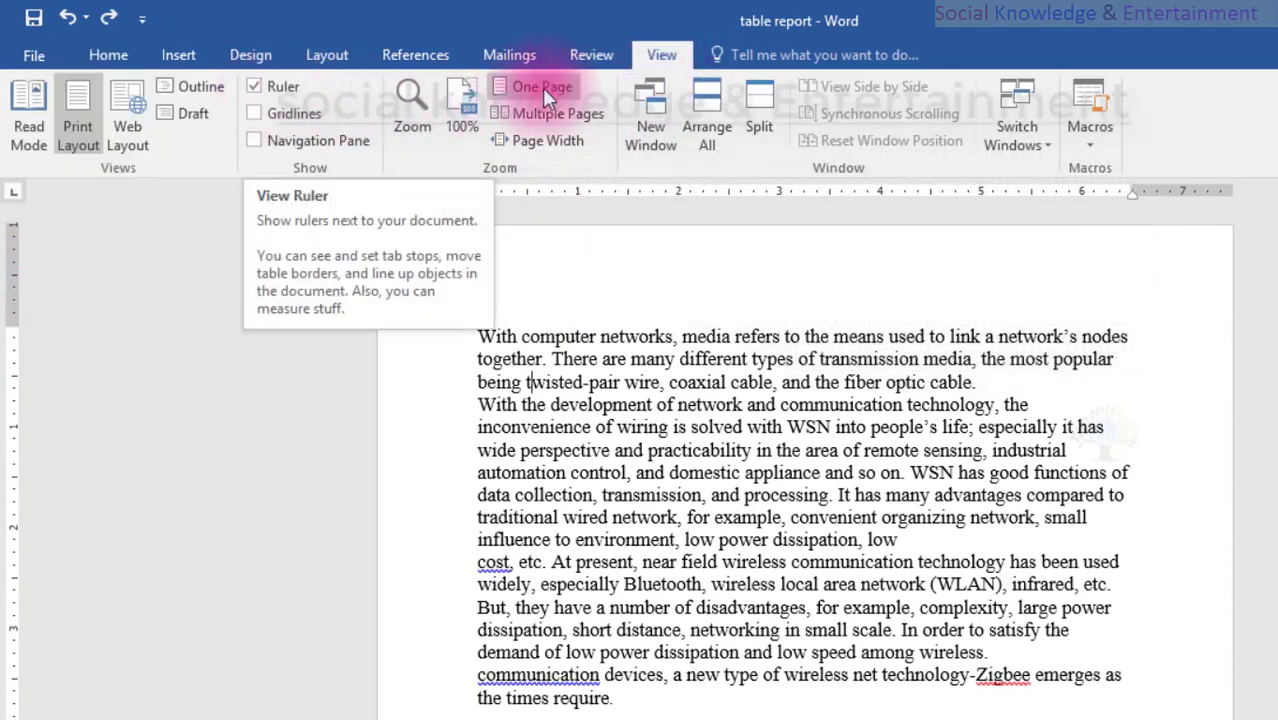
click(109, 58)
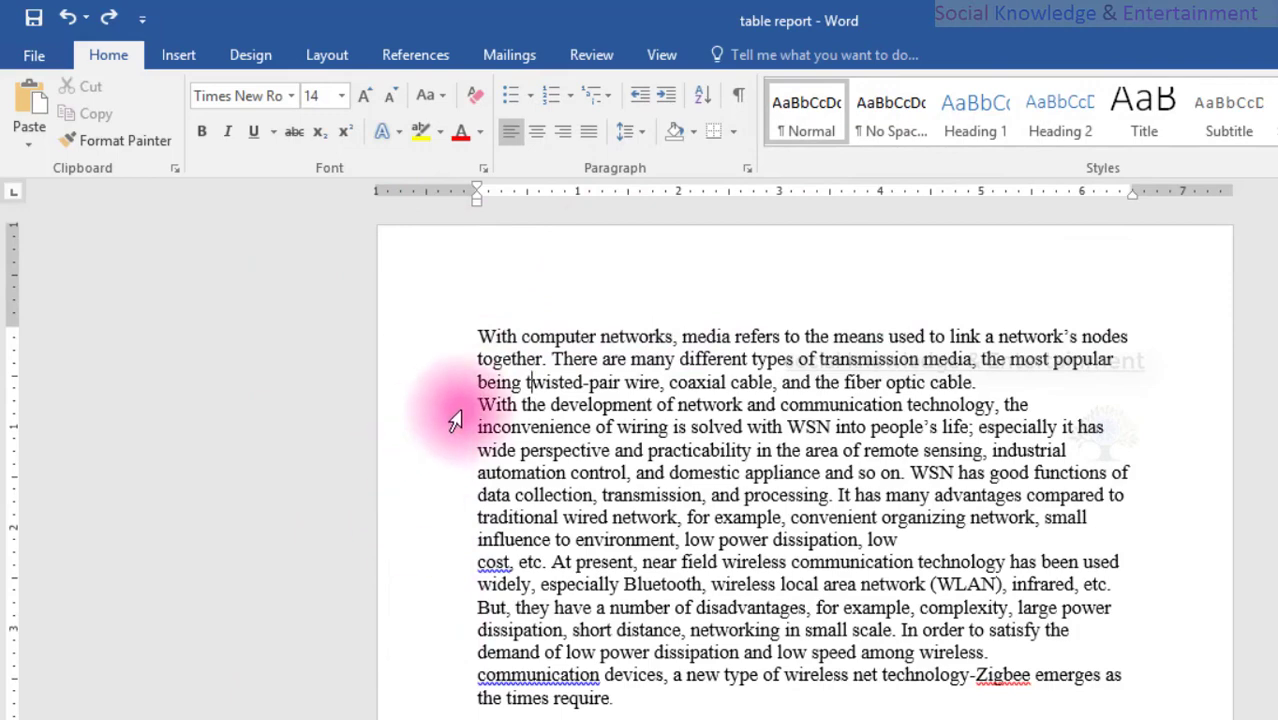
scroll(445, 415, down, 3)
scroll(445, 415, down, 5)
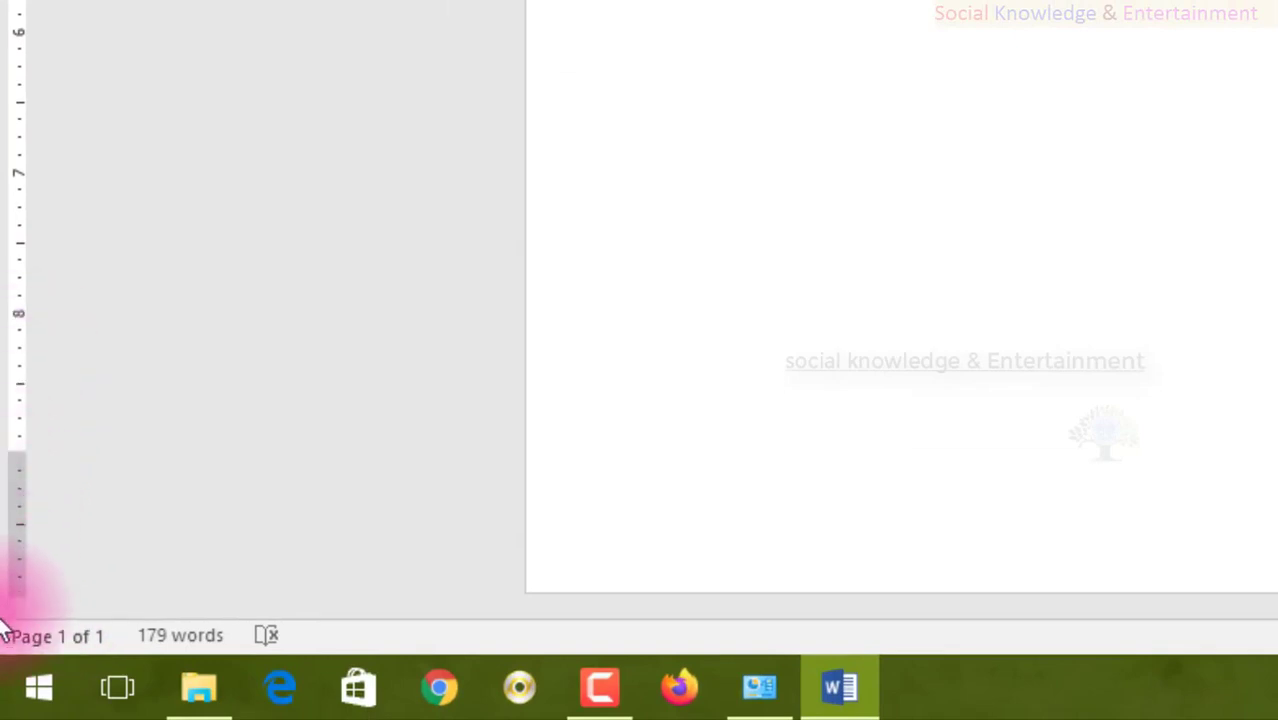
scroll(379, 477, up, 8)
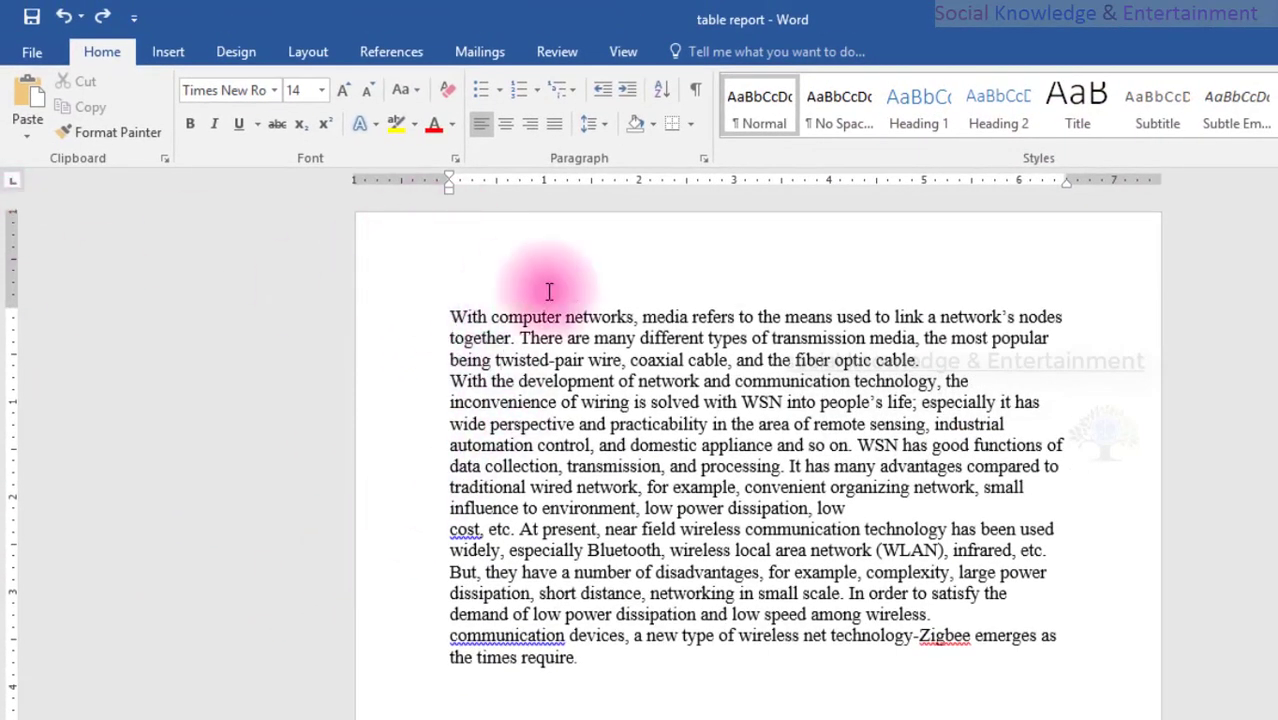
double_click(542, 253)
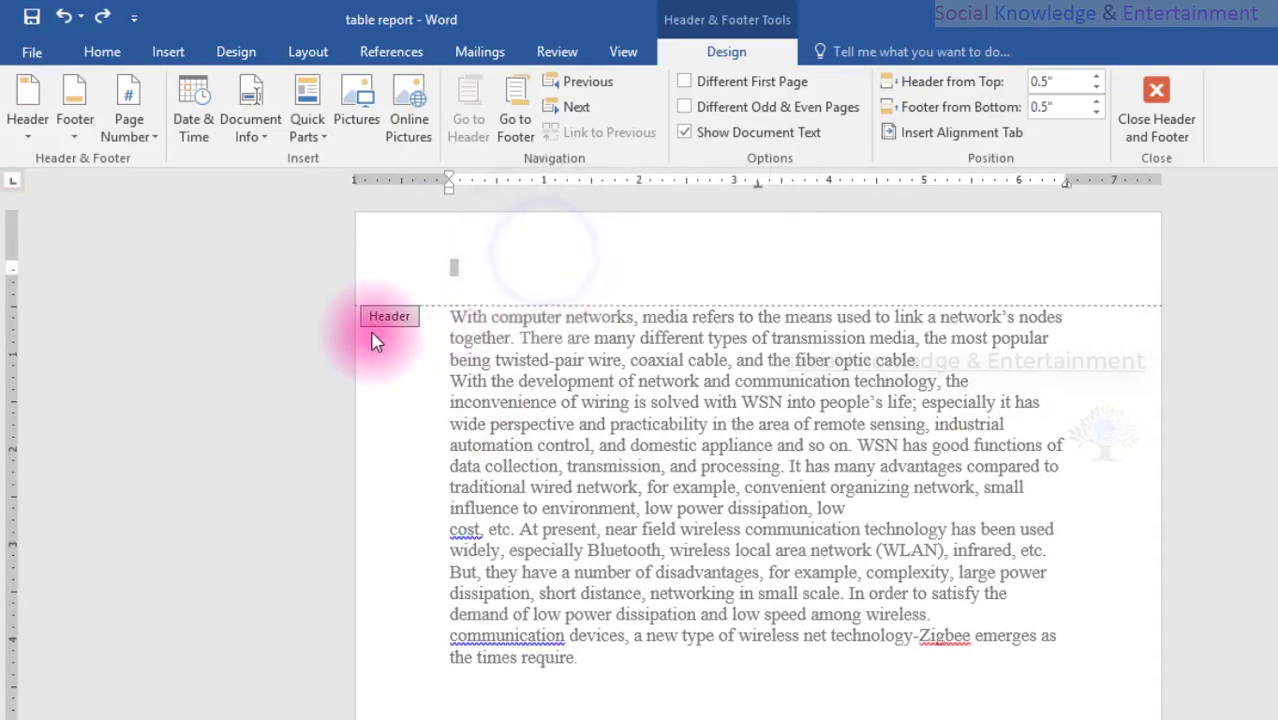
scroll(532, 432, down, 4)
double_click(532, 432)
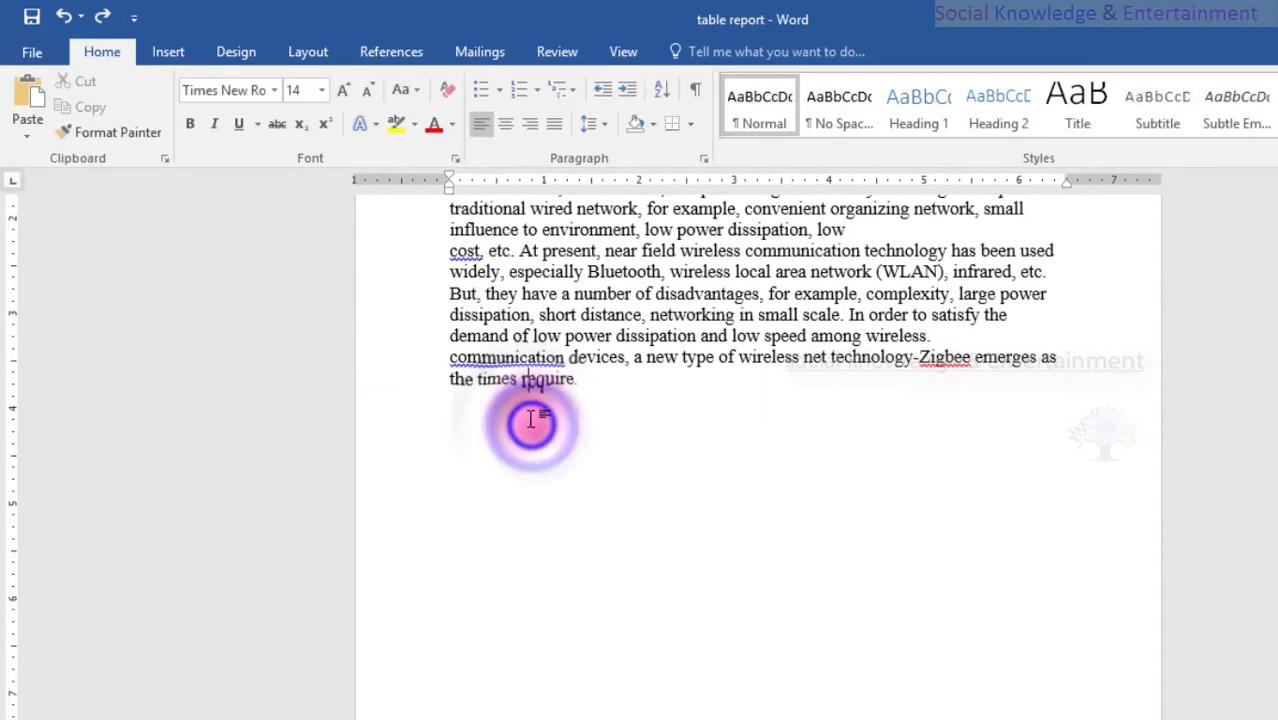
scroll(530, 440, down, 5)
double_click(471, 708)
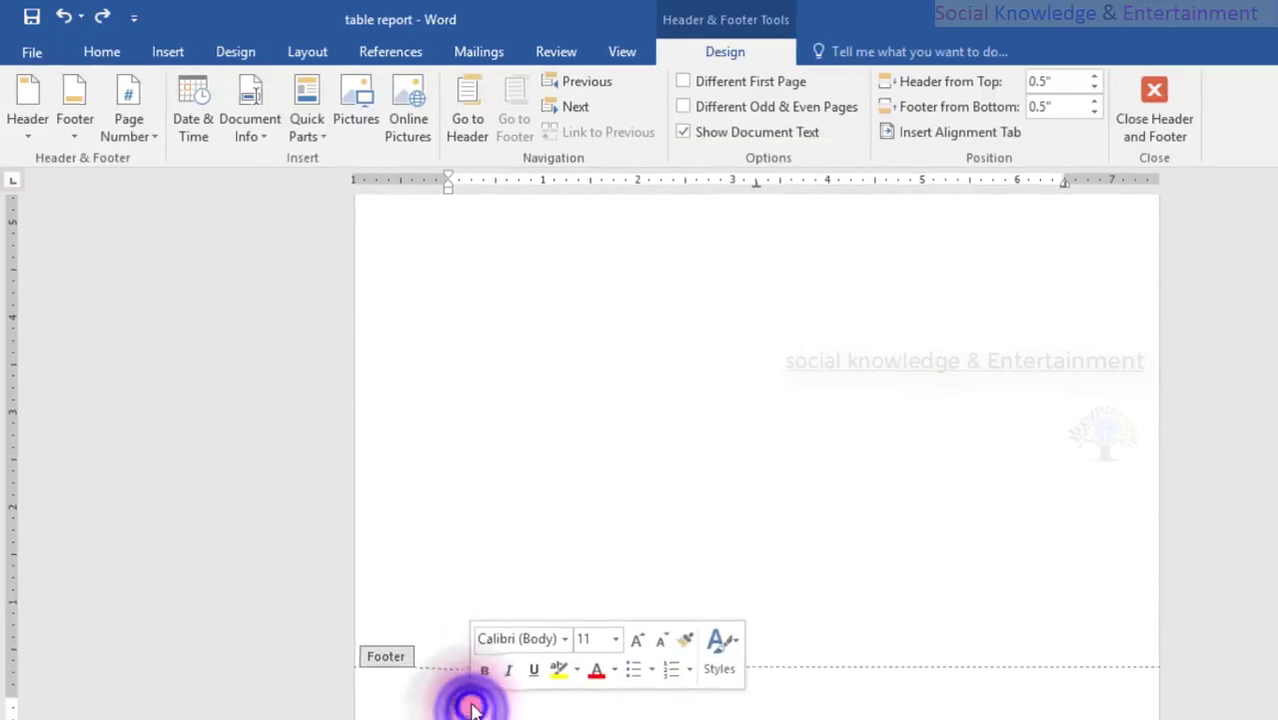
click(460, 408)
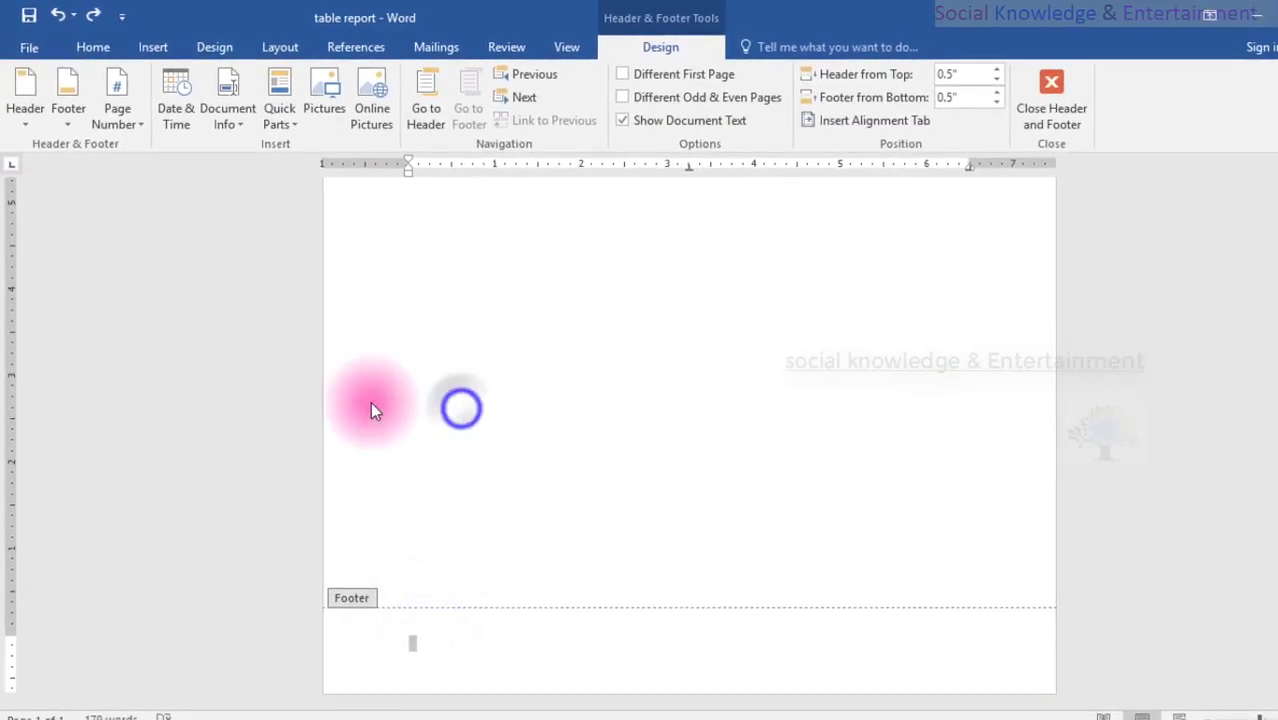
triple_click(229, 366)
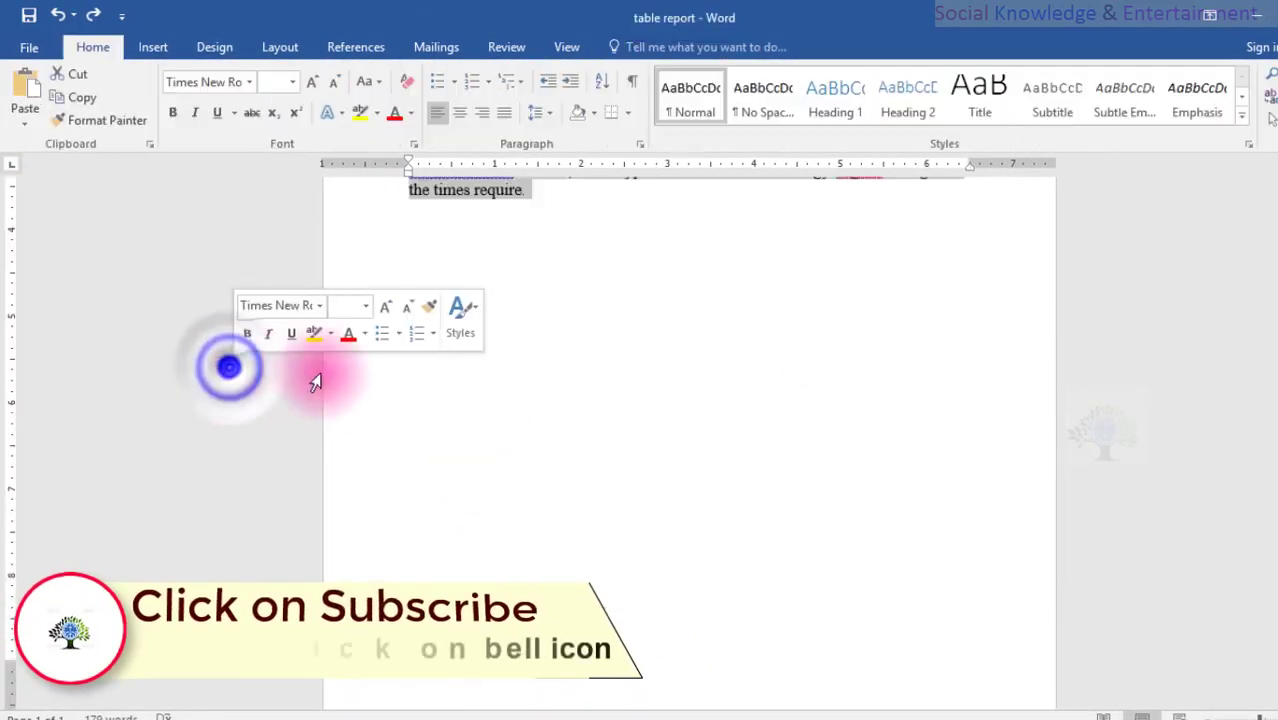
click(490, 412)
scroll(490, 412, up, 7)
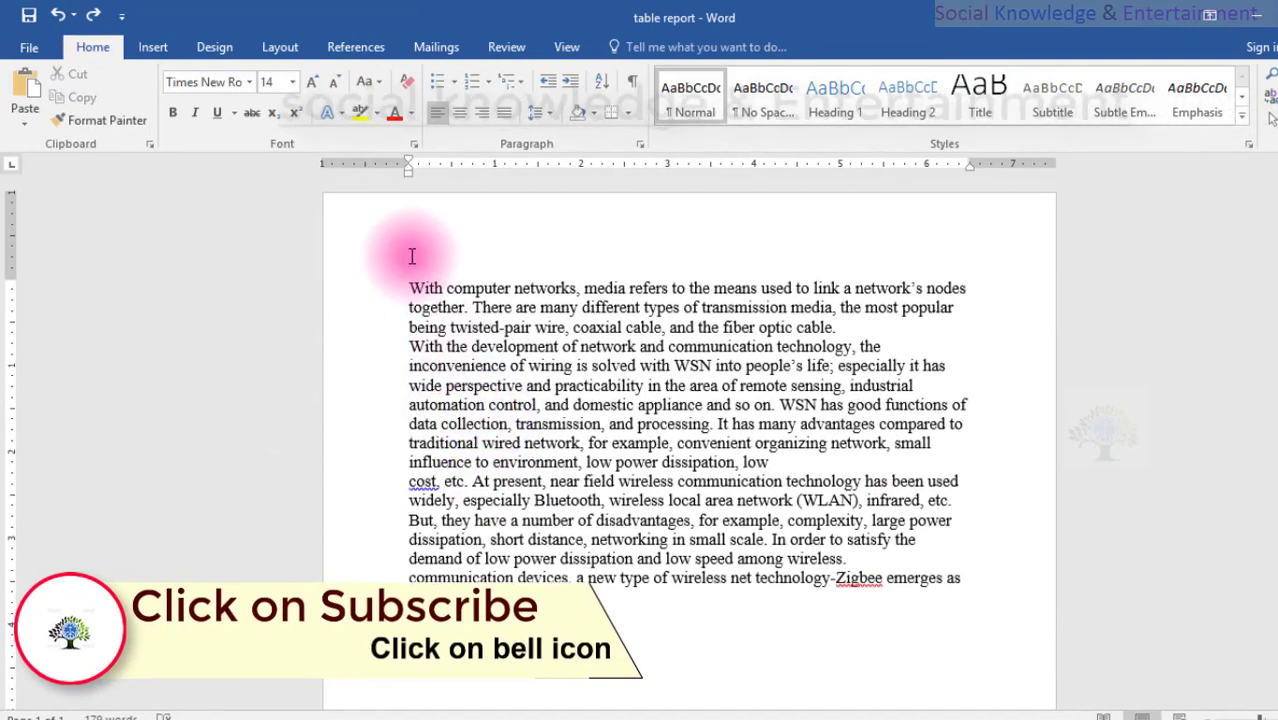
click(410, 290)
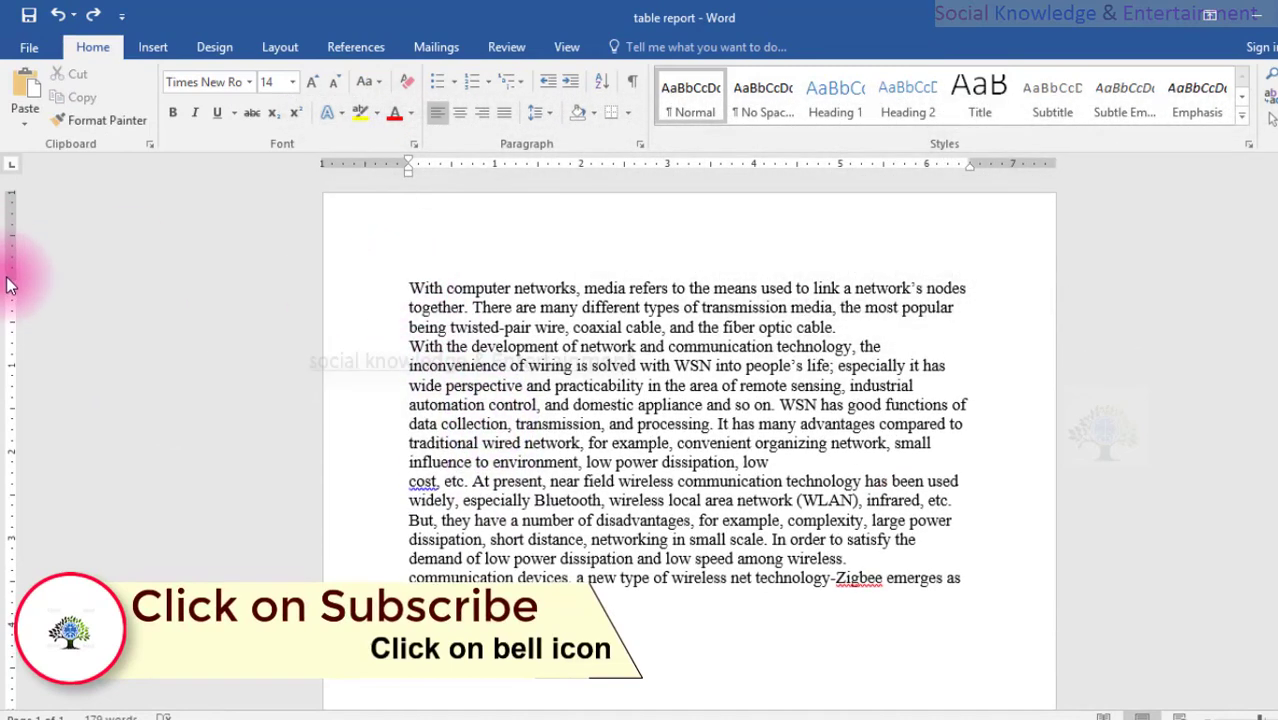
Drag the ruler margins: top margin up, left margin left, right margin outward for wider lines
drag(6, 280, 3, 195)
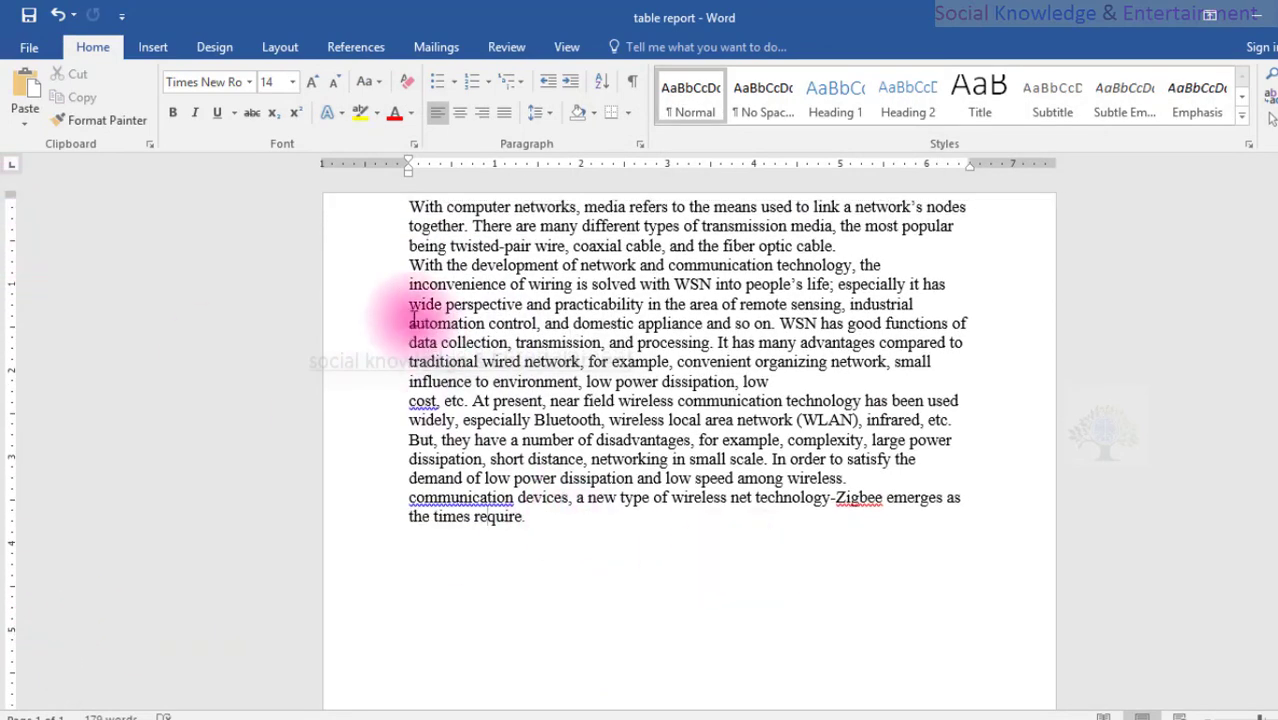
click(408, 163)
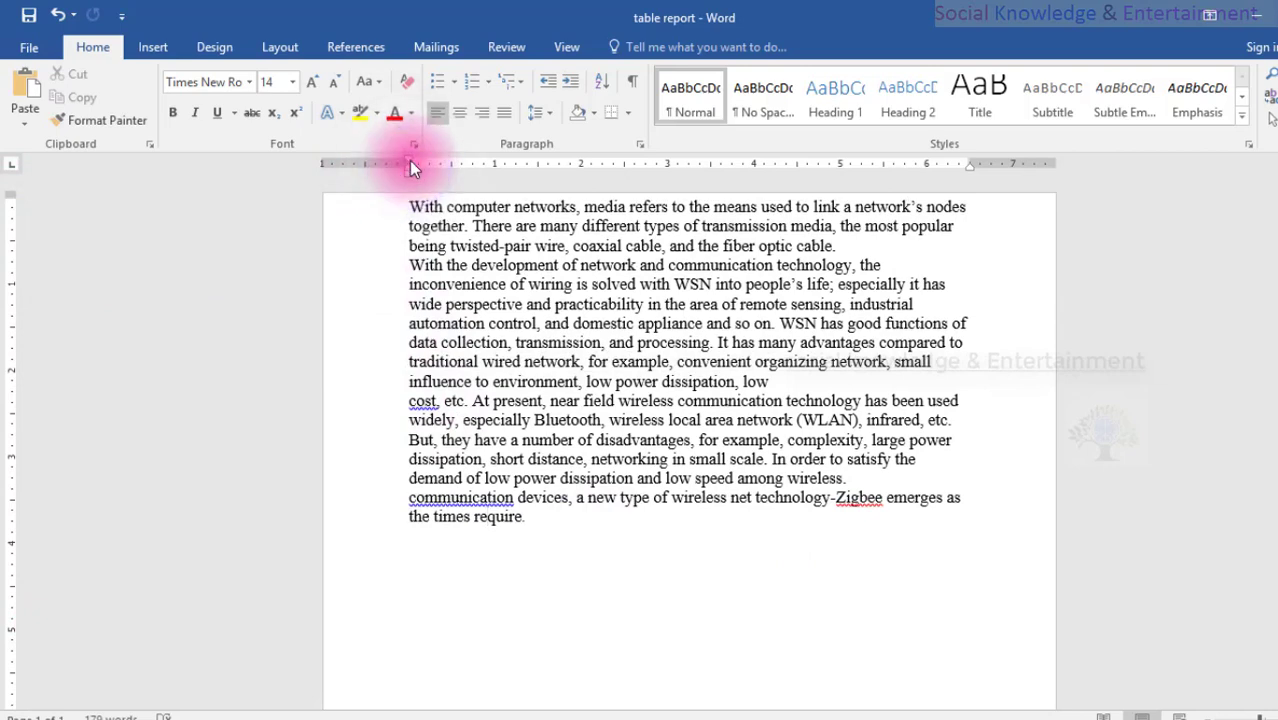
drag(409, 161, 333, 167)
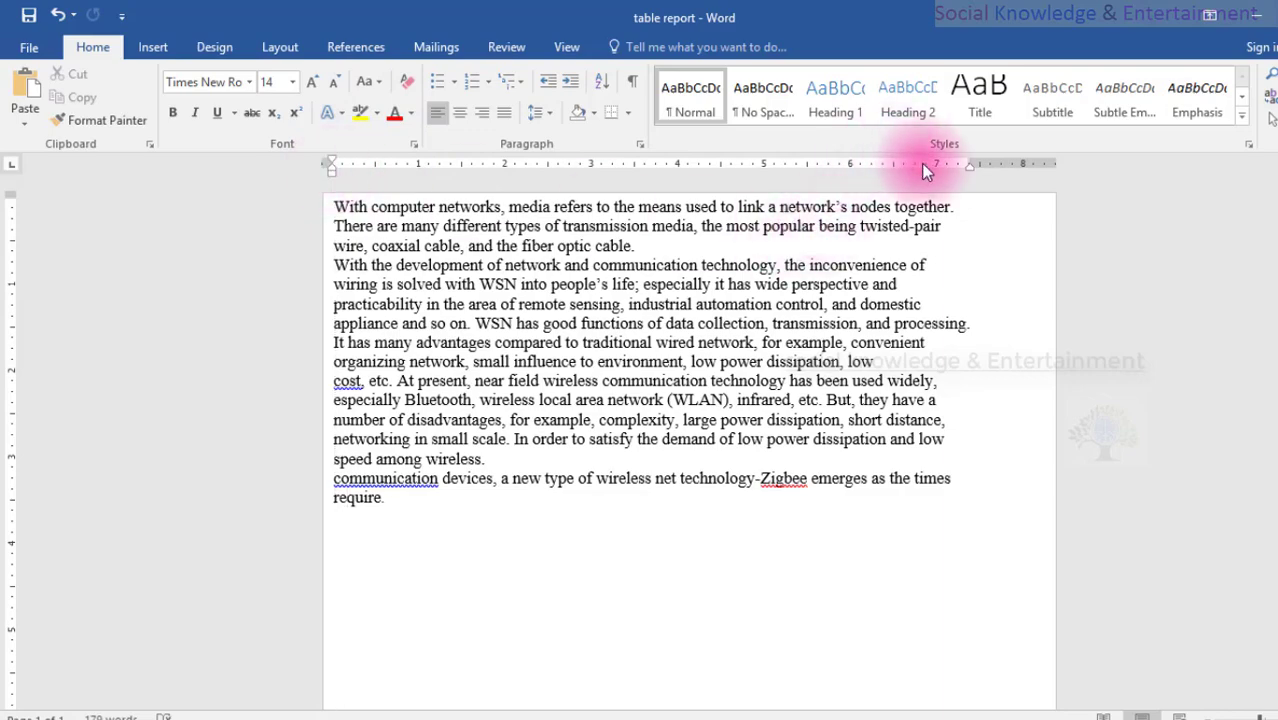
drag(965, 165, 992, 162)
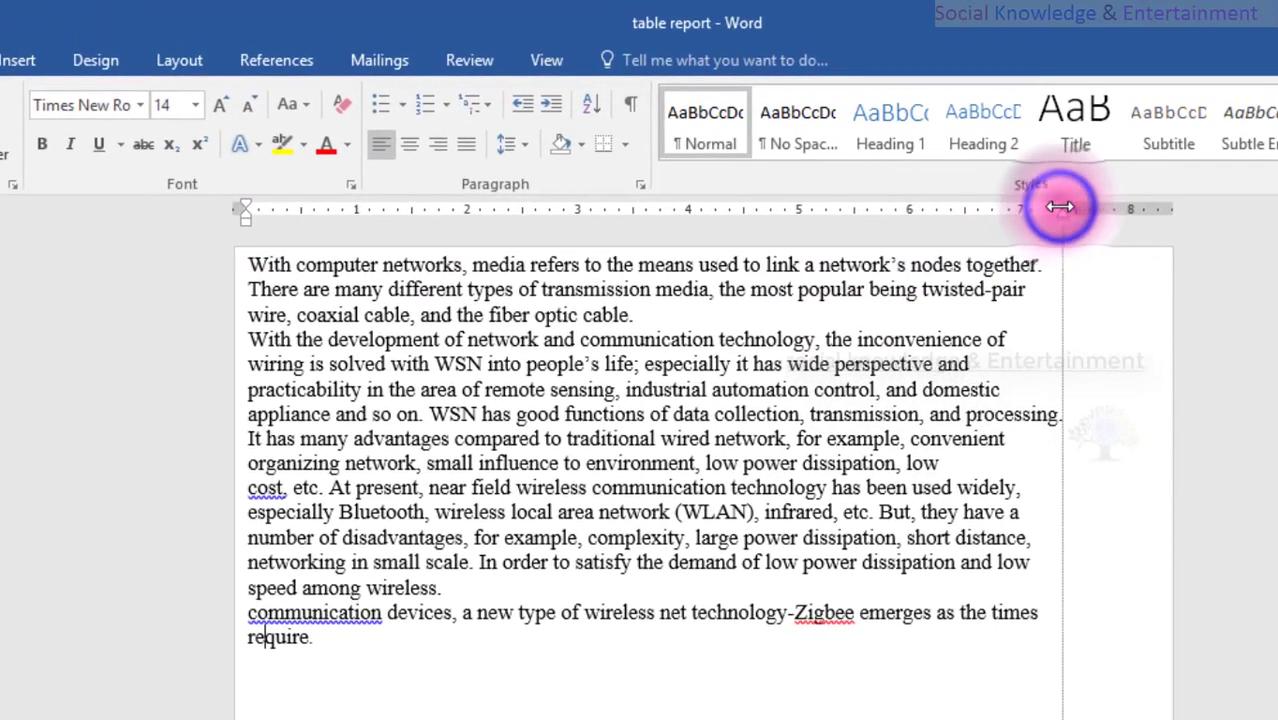
drag(1090, 208, 1160, 210)
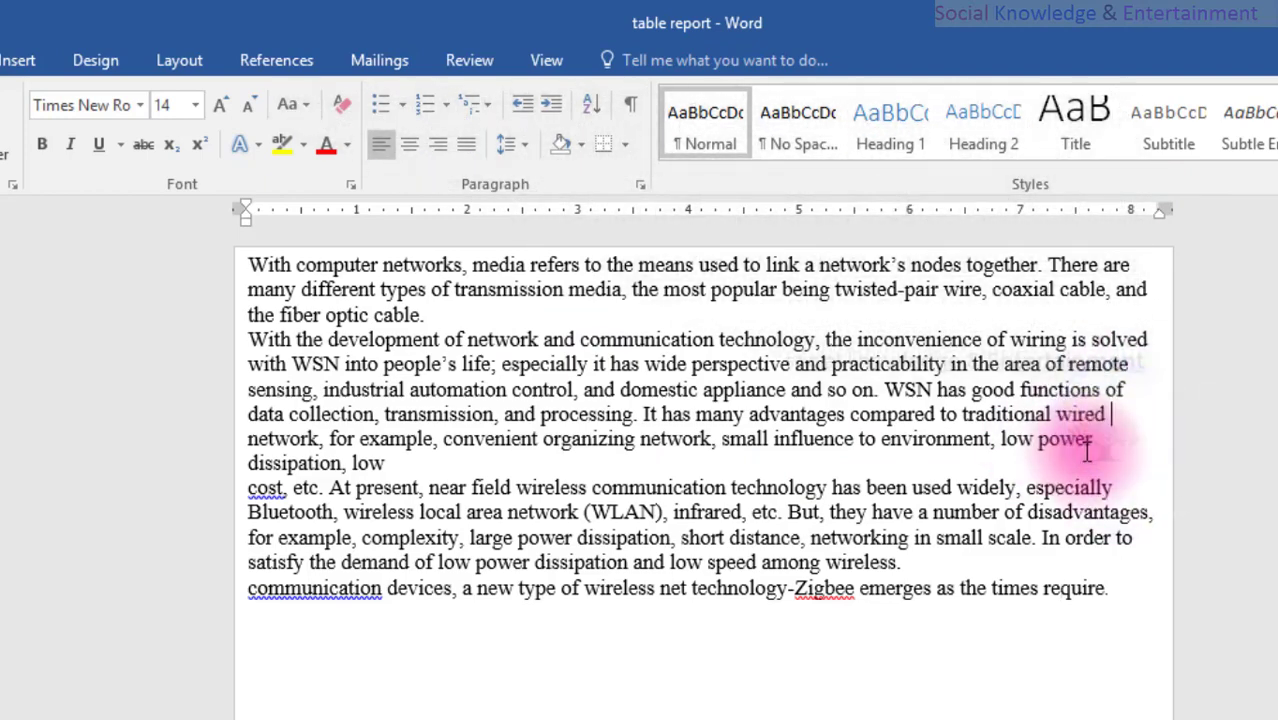
Undo an accidental deletion and add one blank line above the first paragraph
key(Delete)
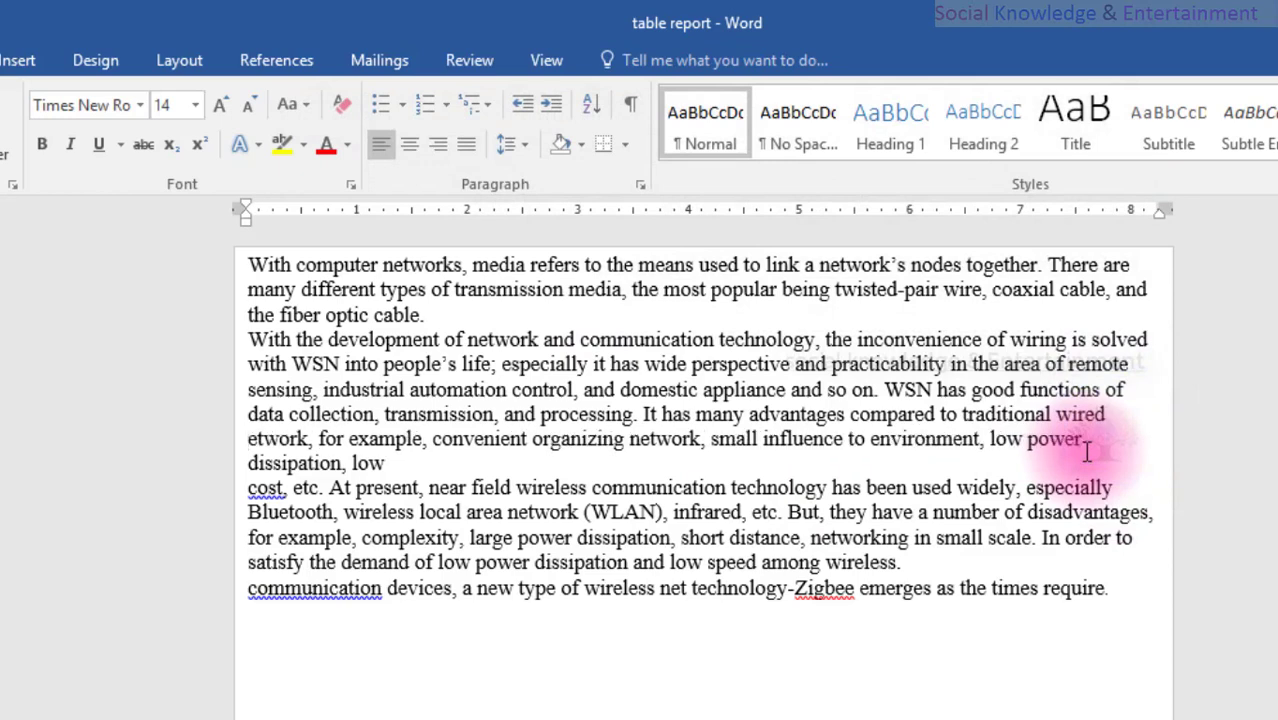
key(ctrl+z)
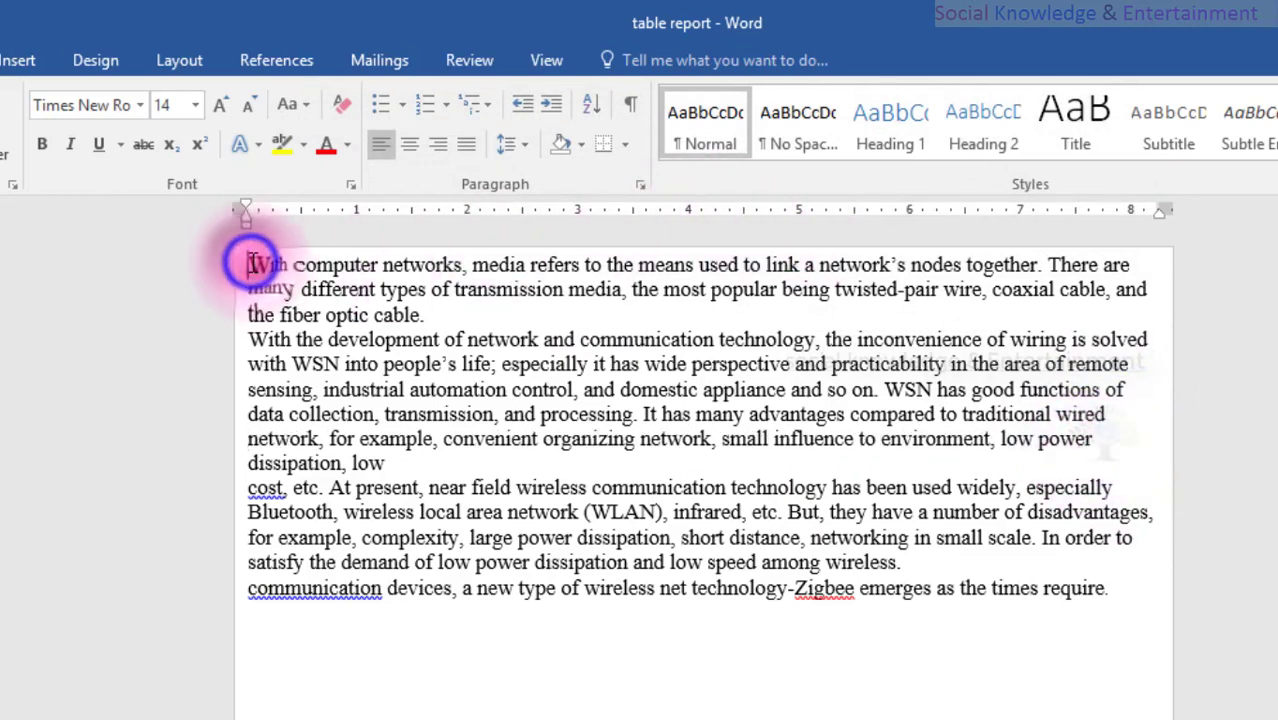
key(Return)
key(Return)
key(Return)
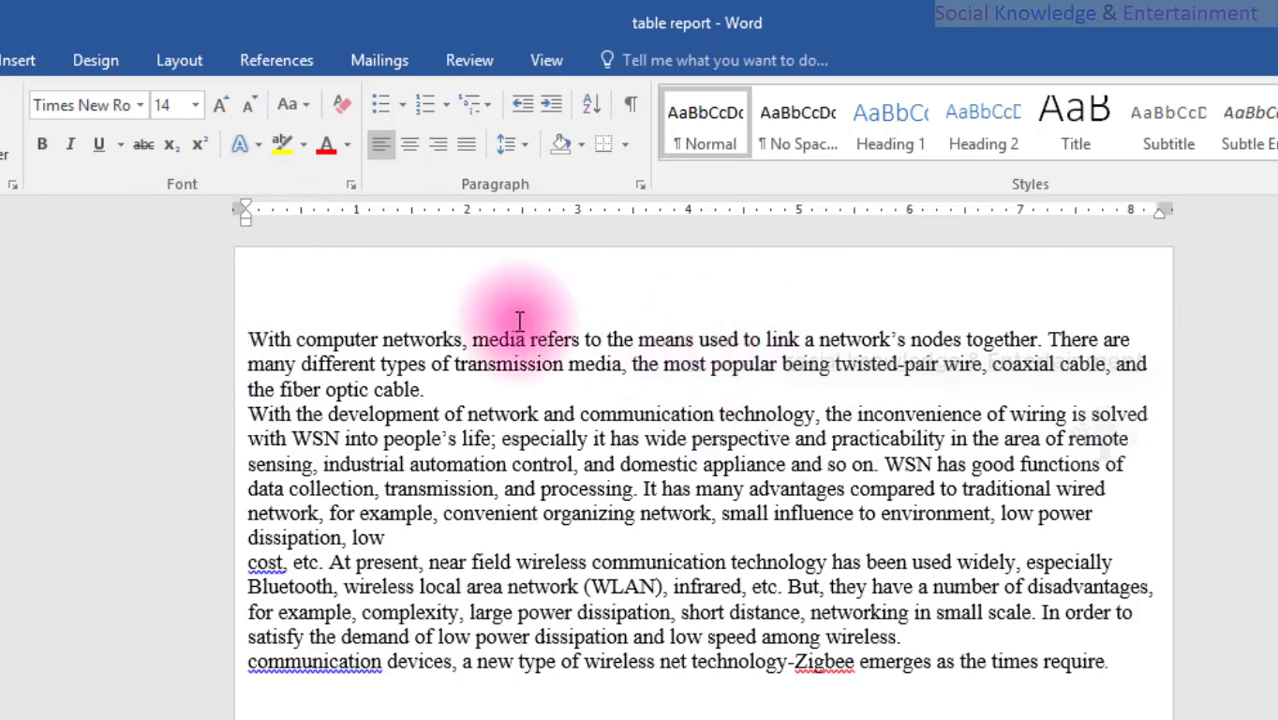
key(BackSpace)
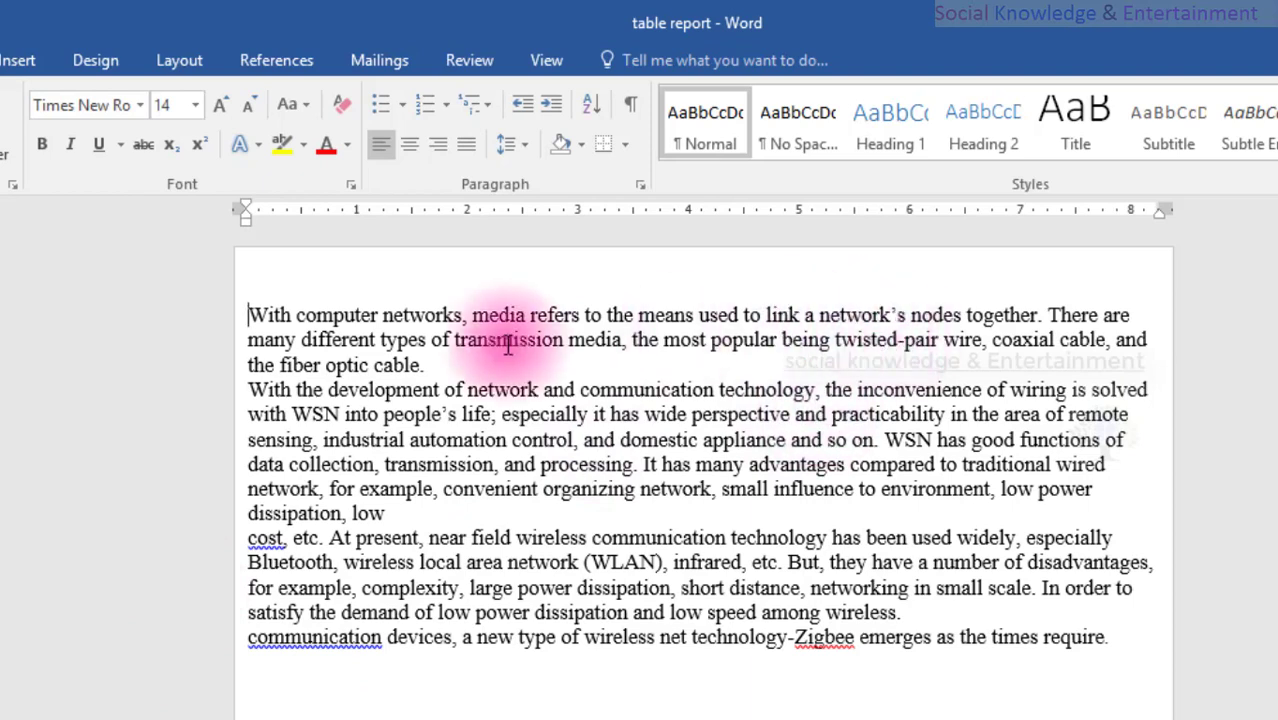
Copy 'media refers' from the first sentence onto the new top line without indentation
drag(474, 316, 556, 316)
key(ctrl+c)
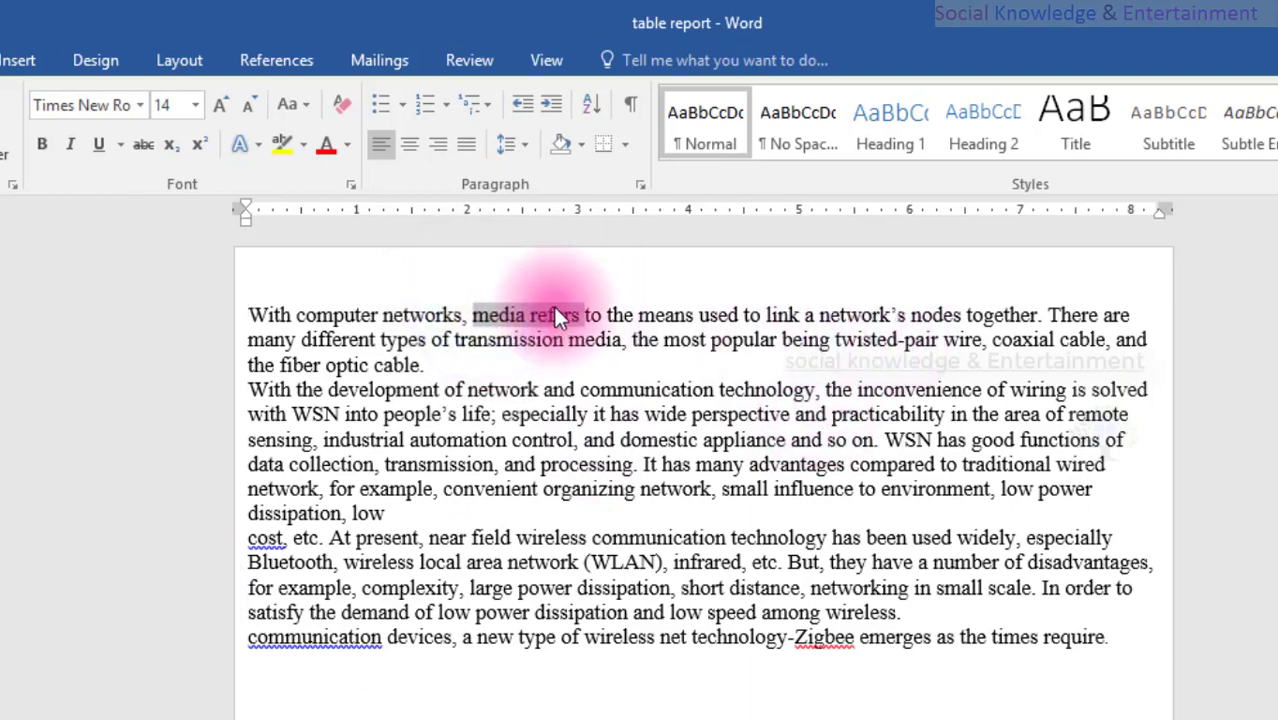
click(572, 287)
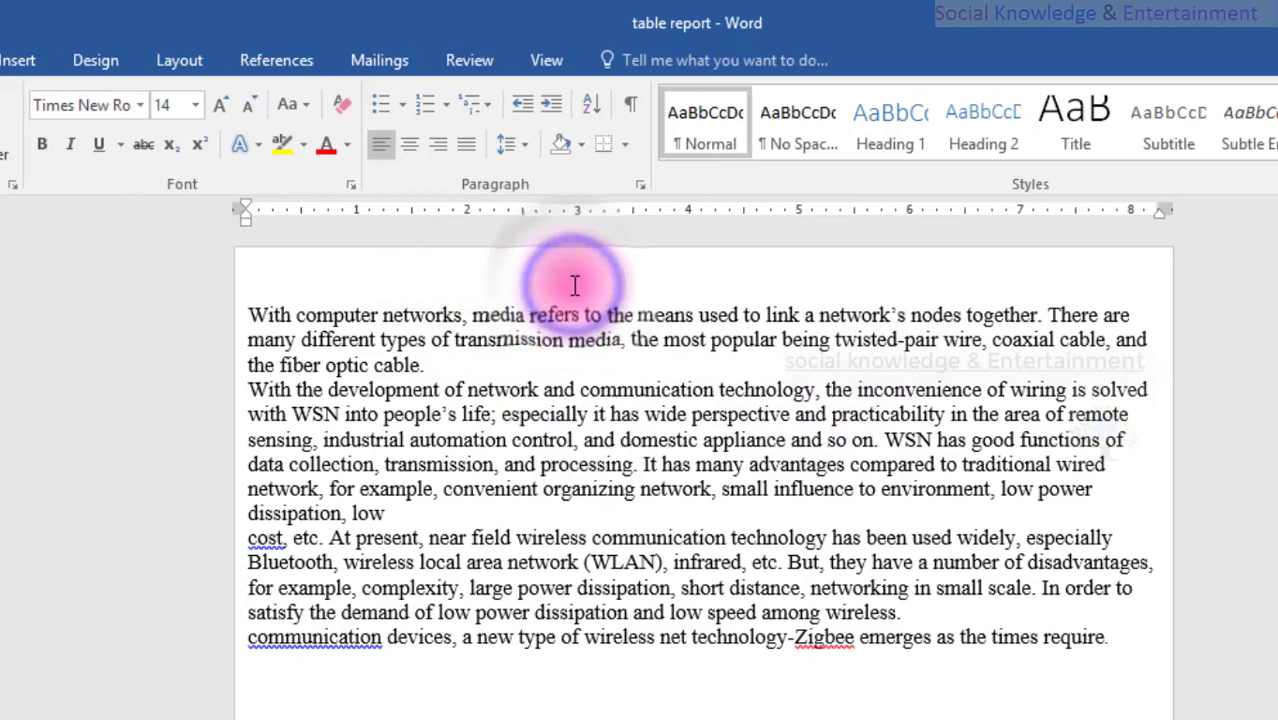
key(Tab)
key(Tab)
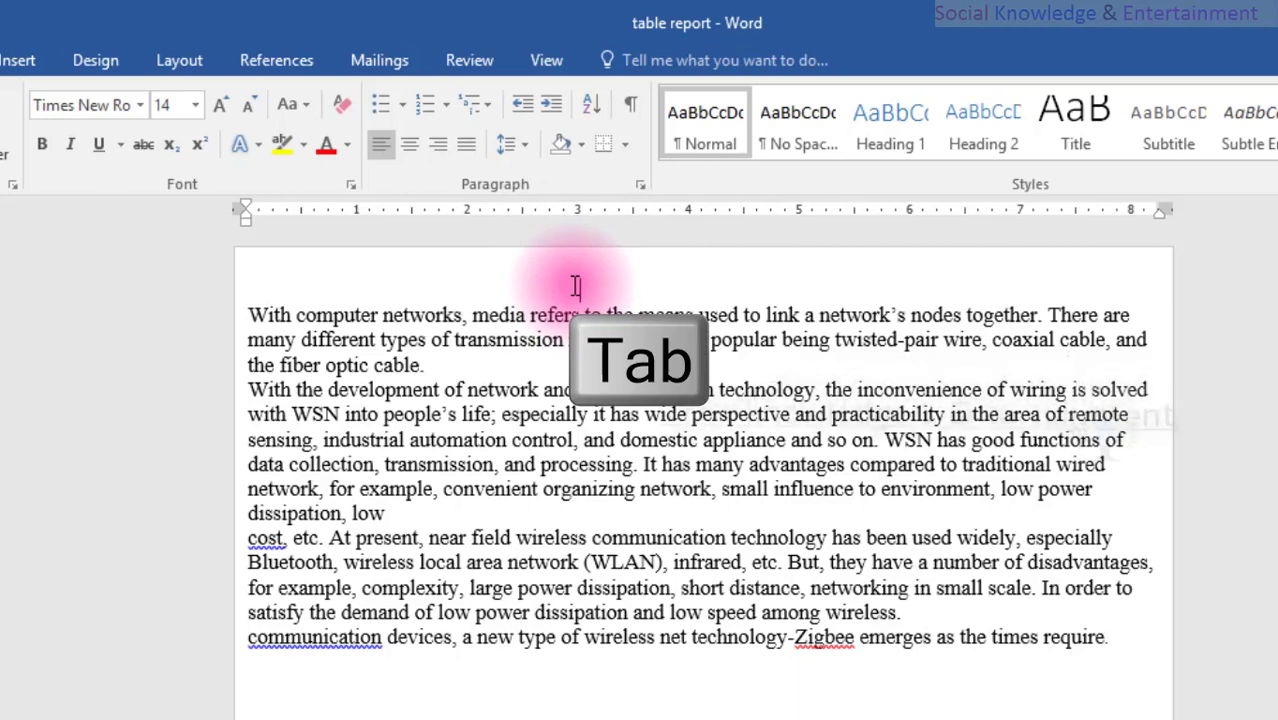
key(ctrl+v)
key(ctrl+Down)
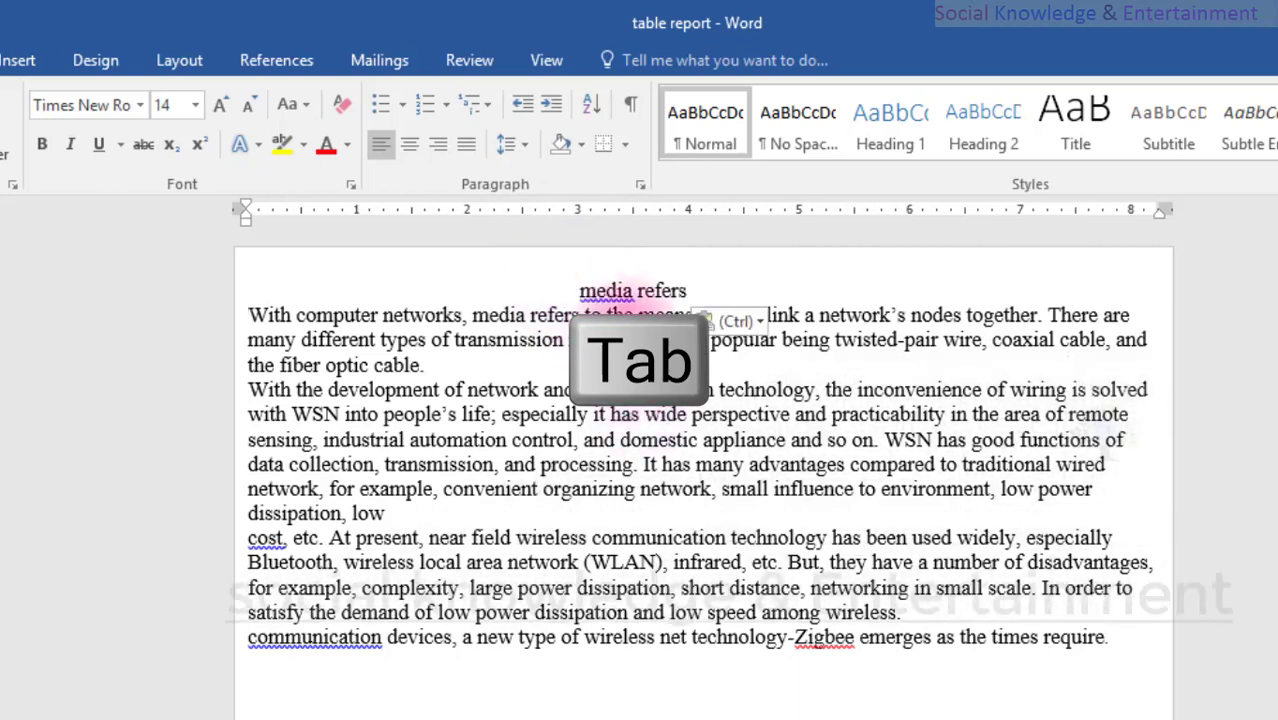
drag(578, 290, 204, 310)
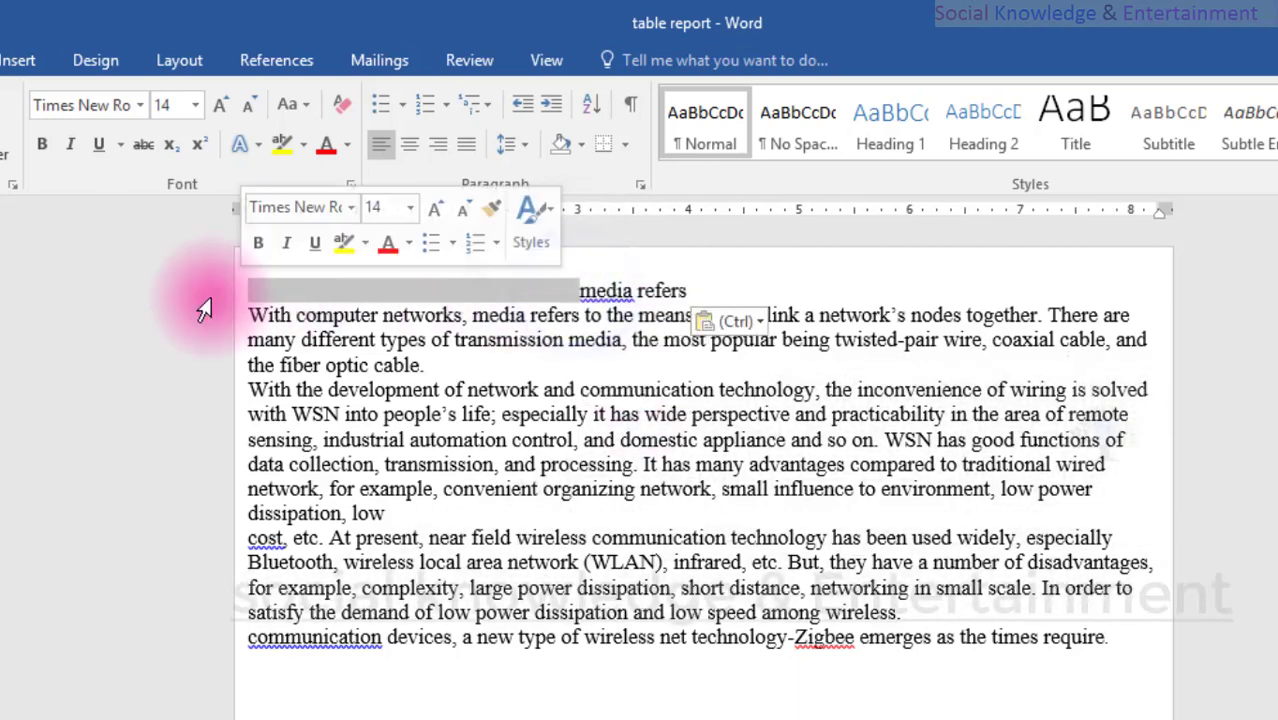
key(Delete)
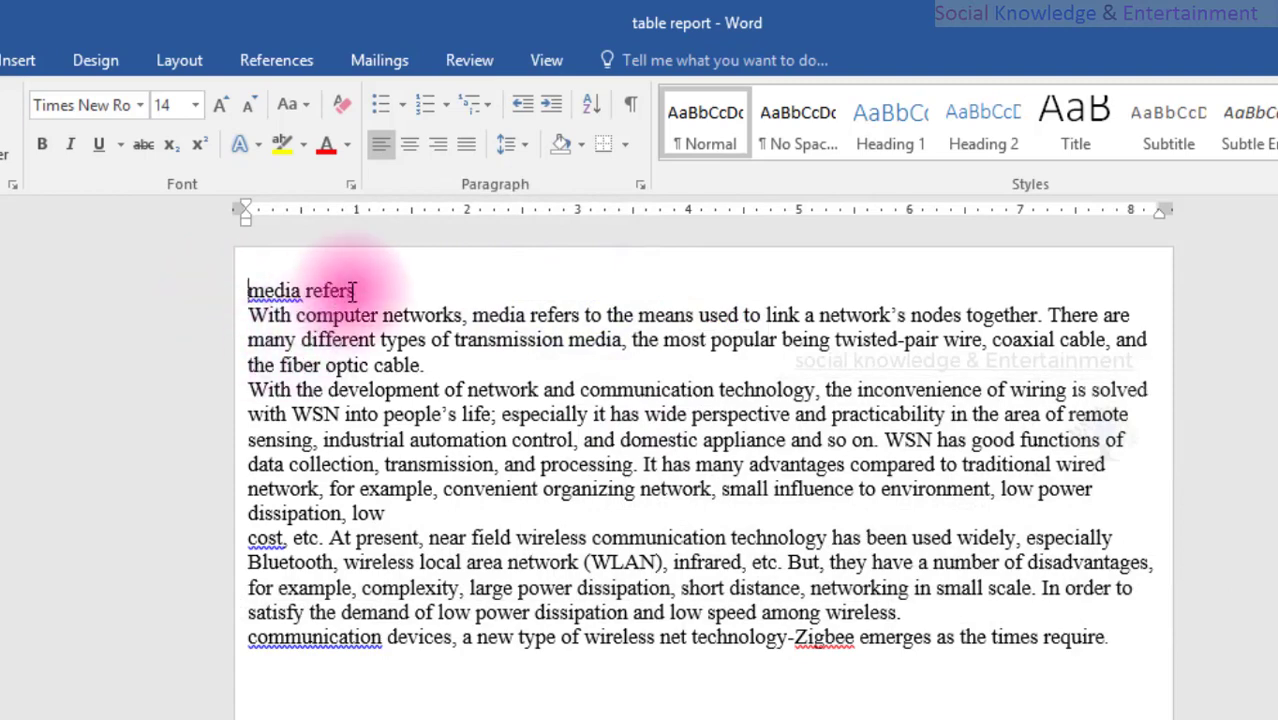
drag(352, 291, 205, 291)
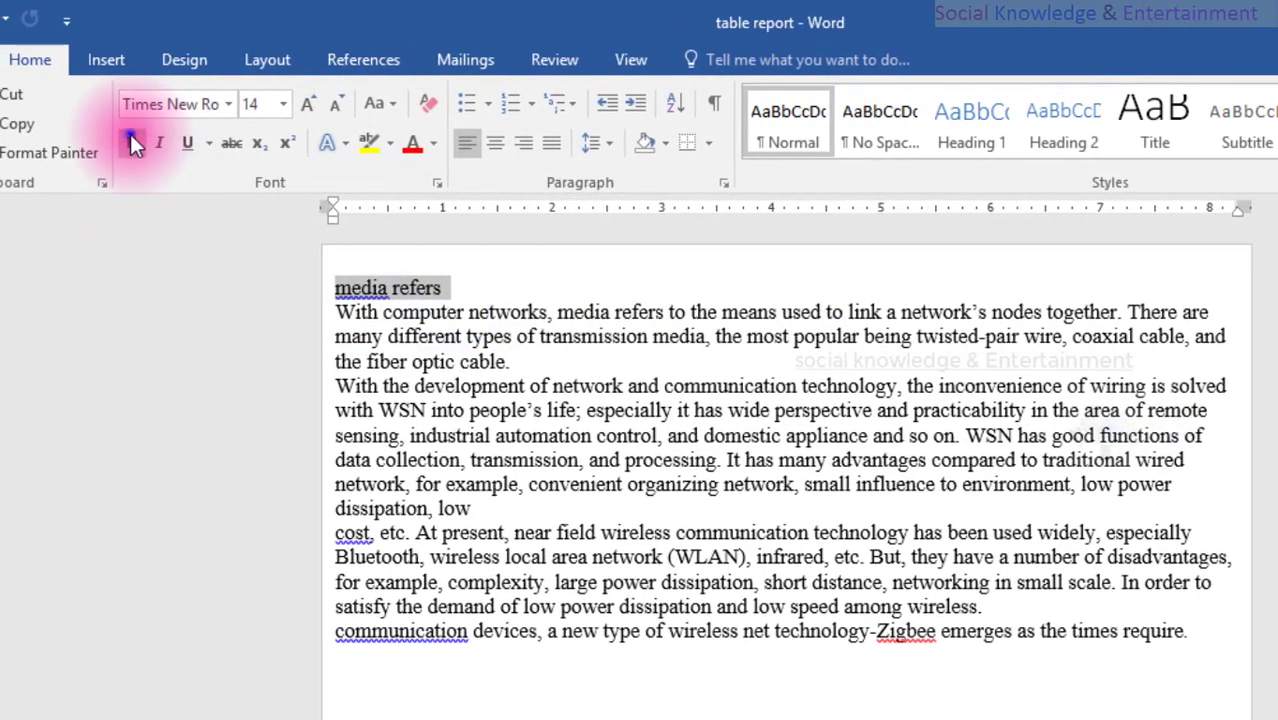
Format the 'Media Refers' title as bold, larger, red, centred, with each word capitalized
click(130, 137)
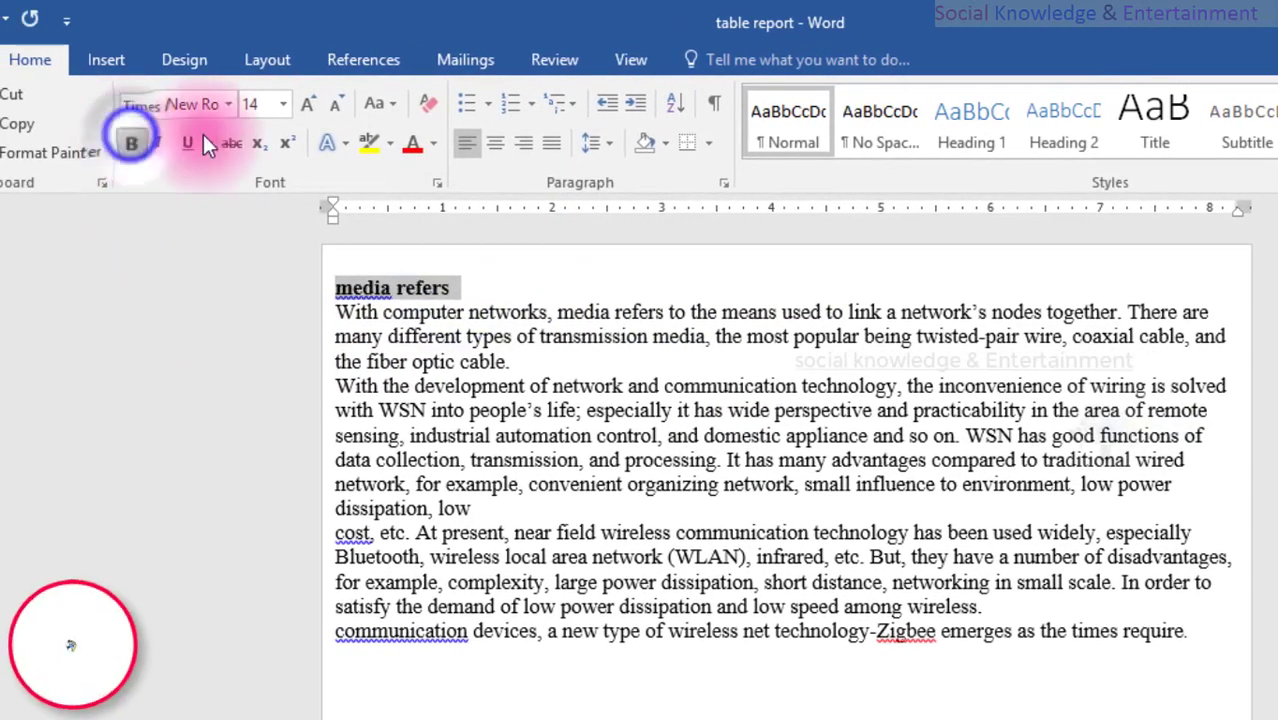
click(307, 107)
click(307, 107)
click(307, 107)
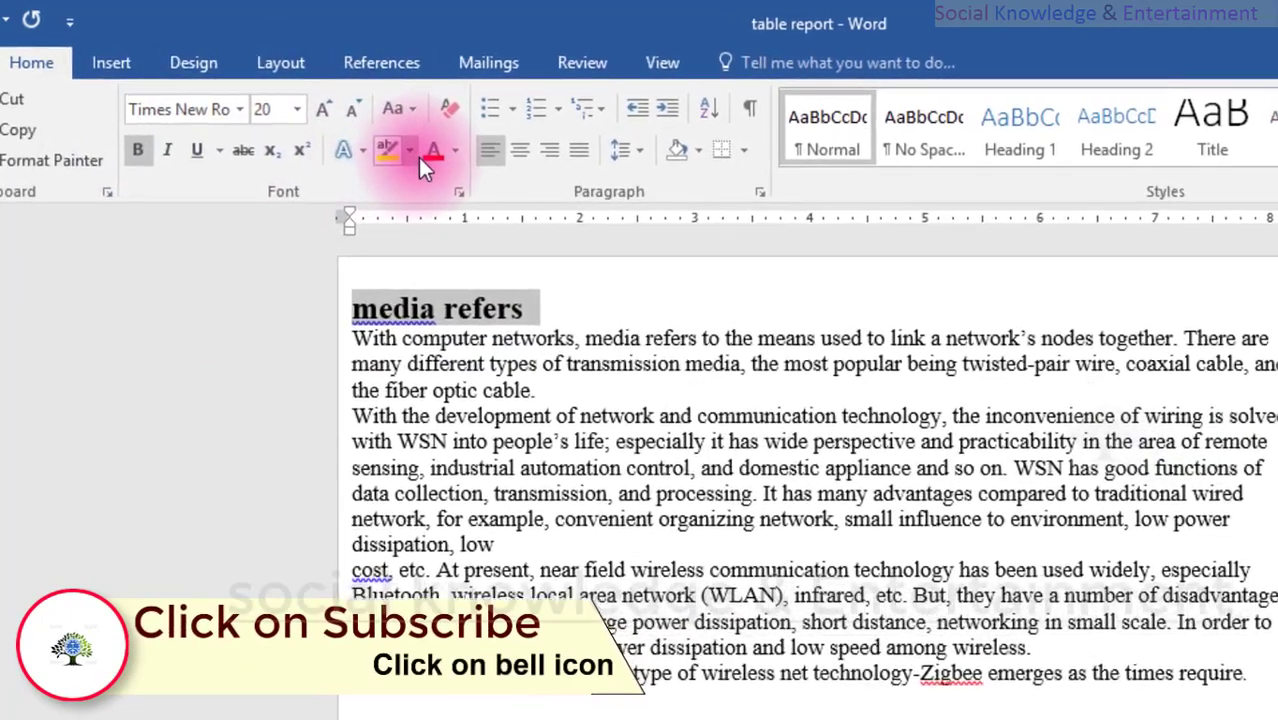
click(433, 152)
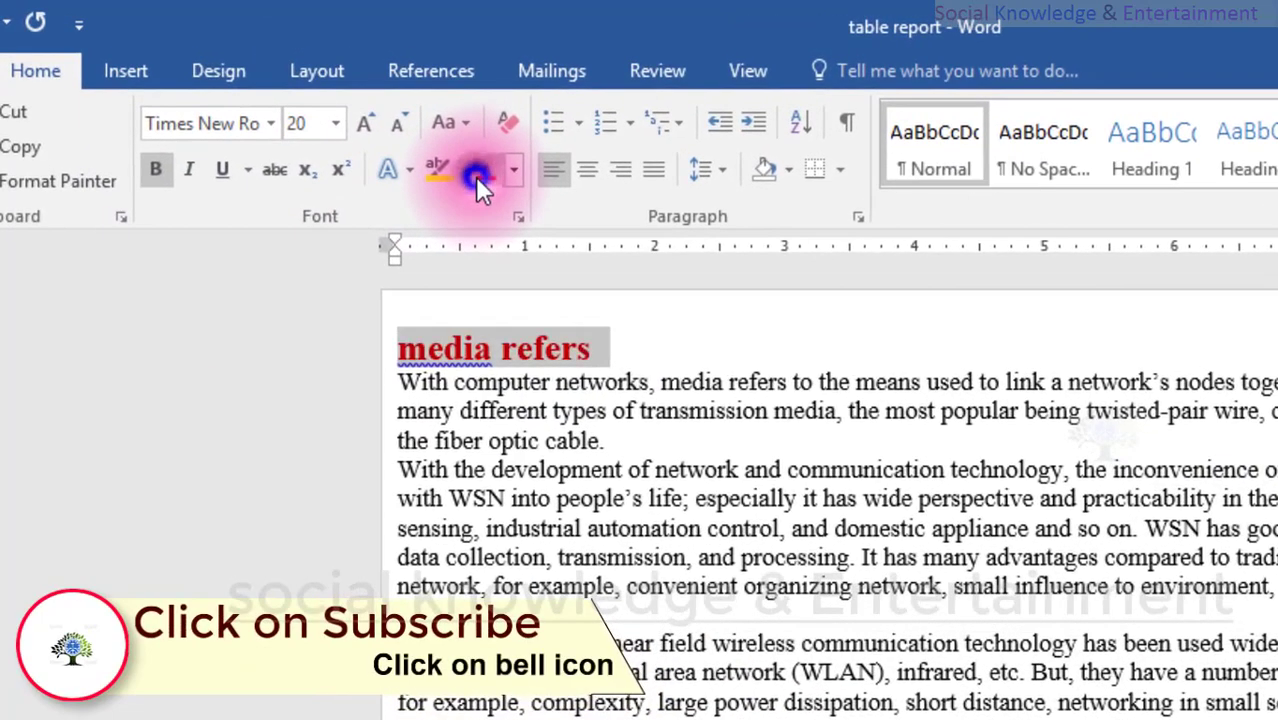
click(591, 170)
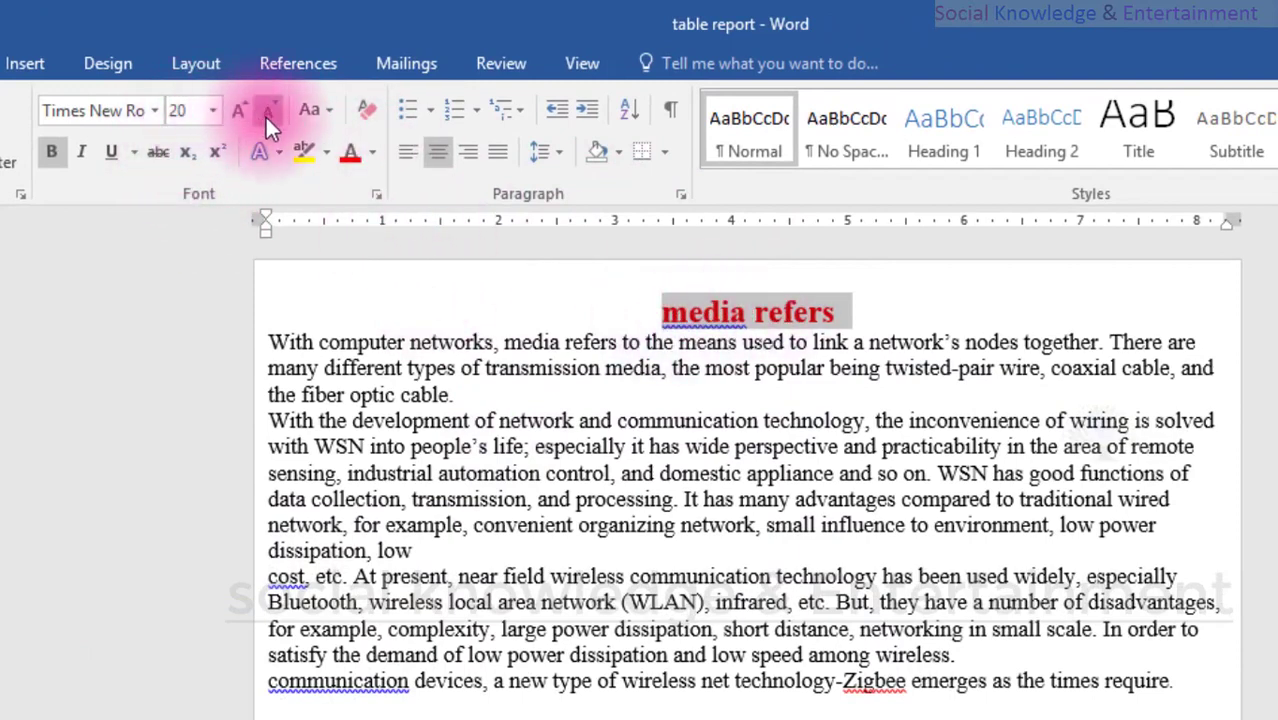
click(320, 114)
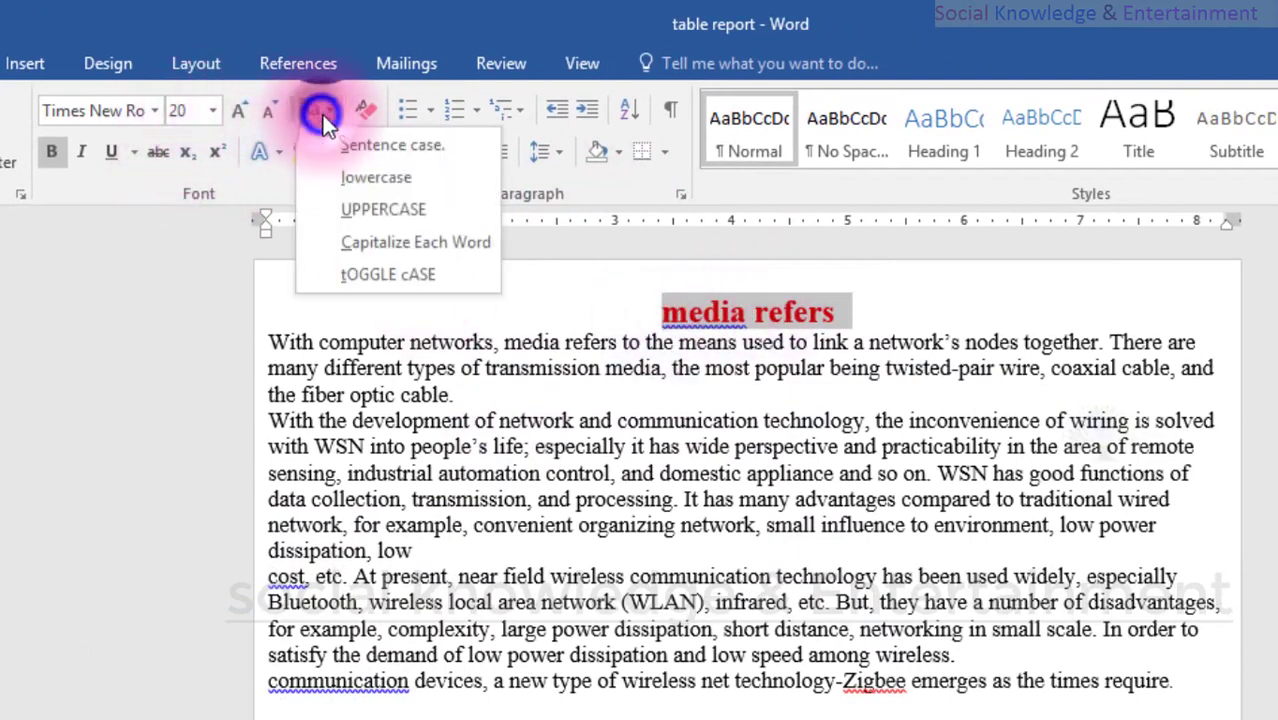
click(342, 250)
Insert a blank line after the title, separating it from the first paragraph
click(714, 421)
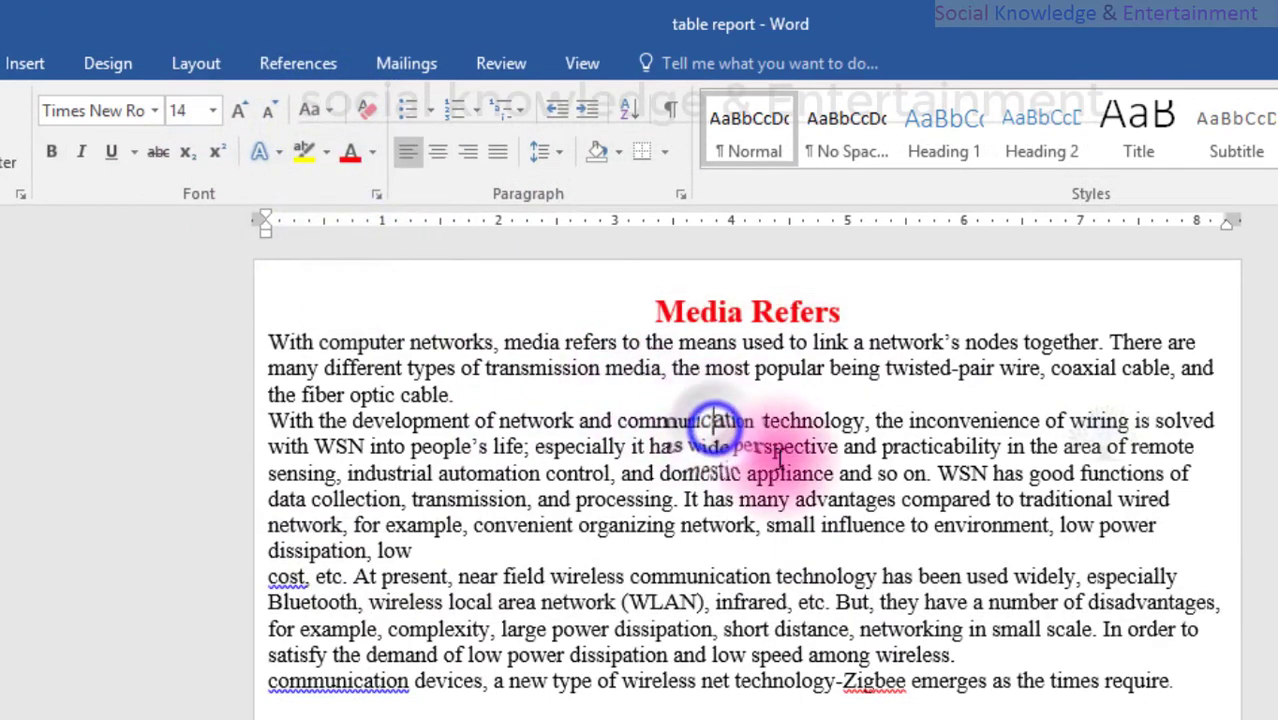
click(868, 311)
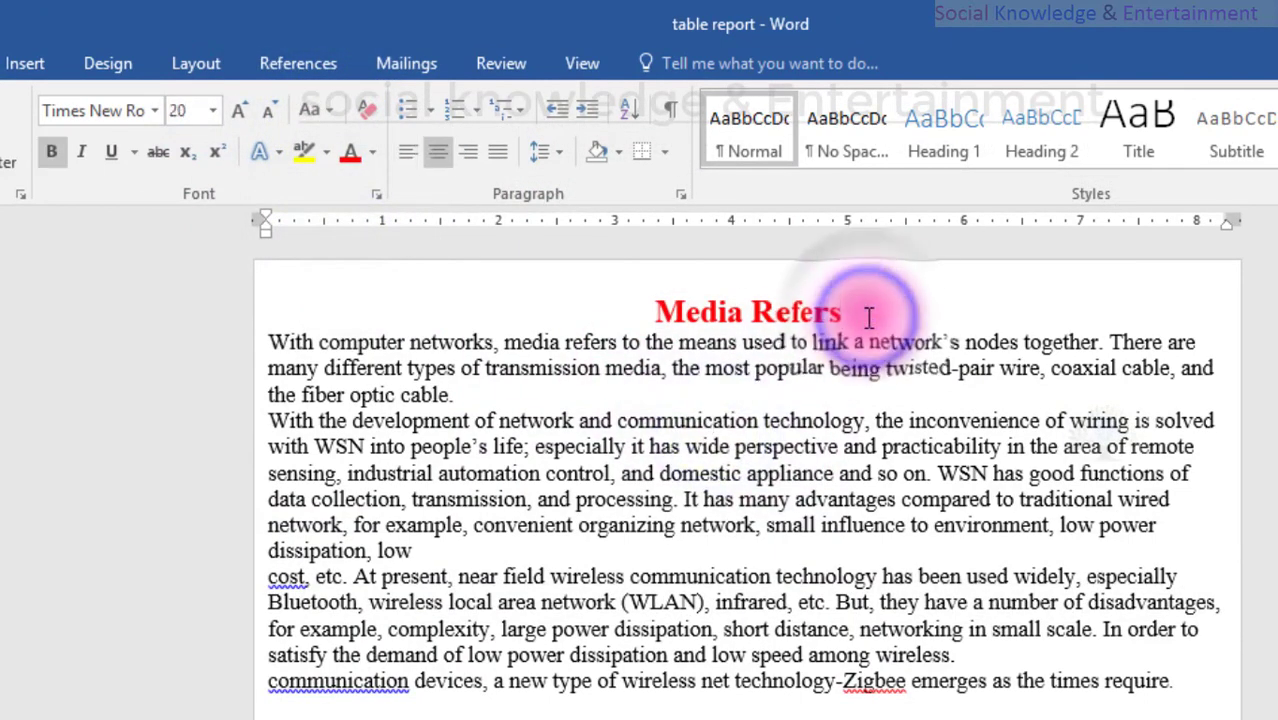
key(Return)
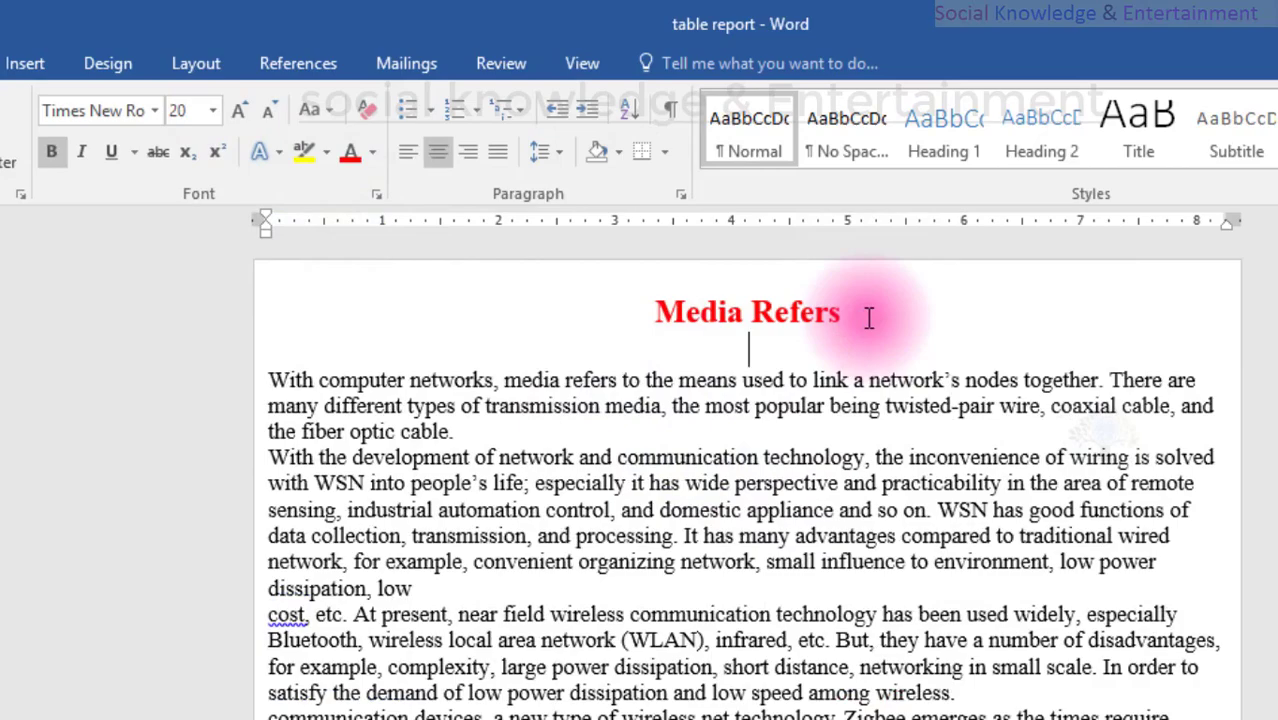
scroll(640, 450, down, 2)
scroll(560, 530, down, 2)
scroll(555, 500, up, 3)
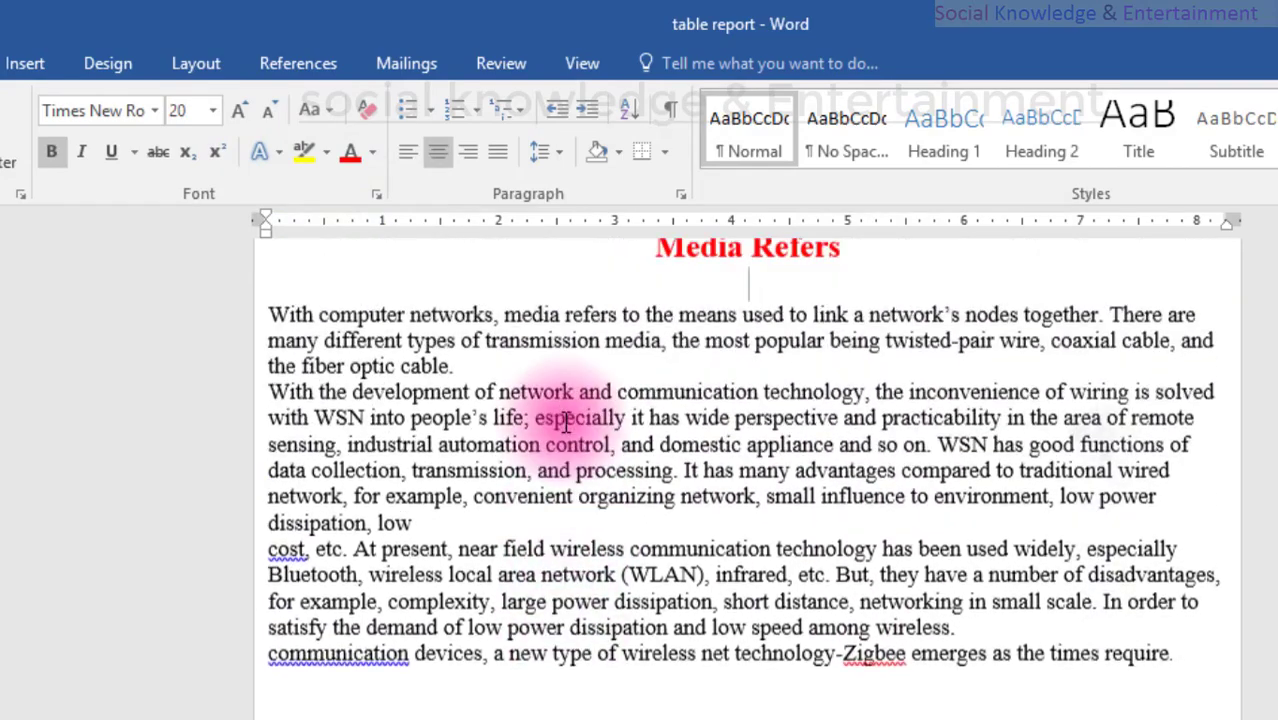
scroll(560, 440, down, 3)
scroll(400, 330, up, 3)
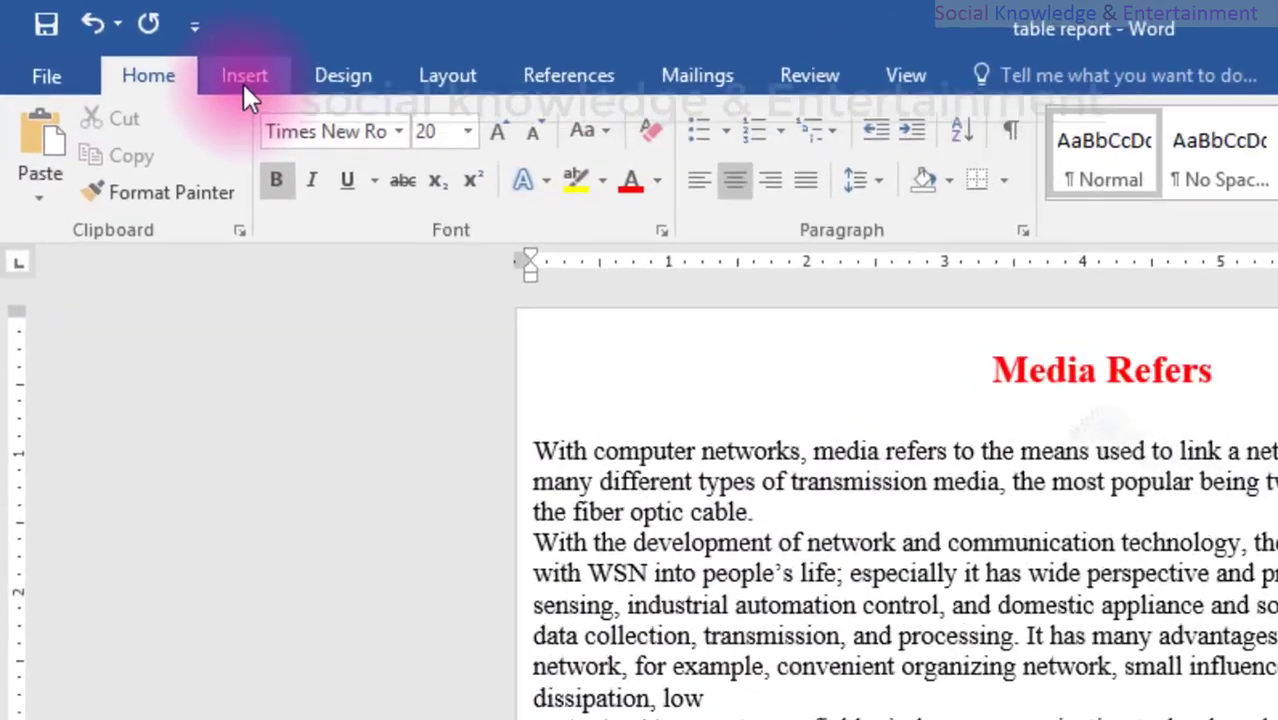
Place the caret below the last paragraph and open the Insert tab's Table size grid
click(147, 55)
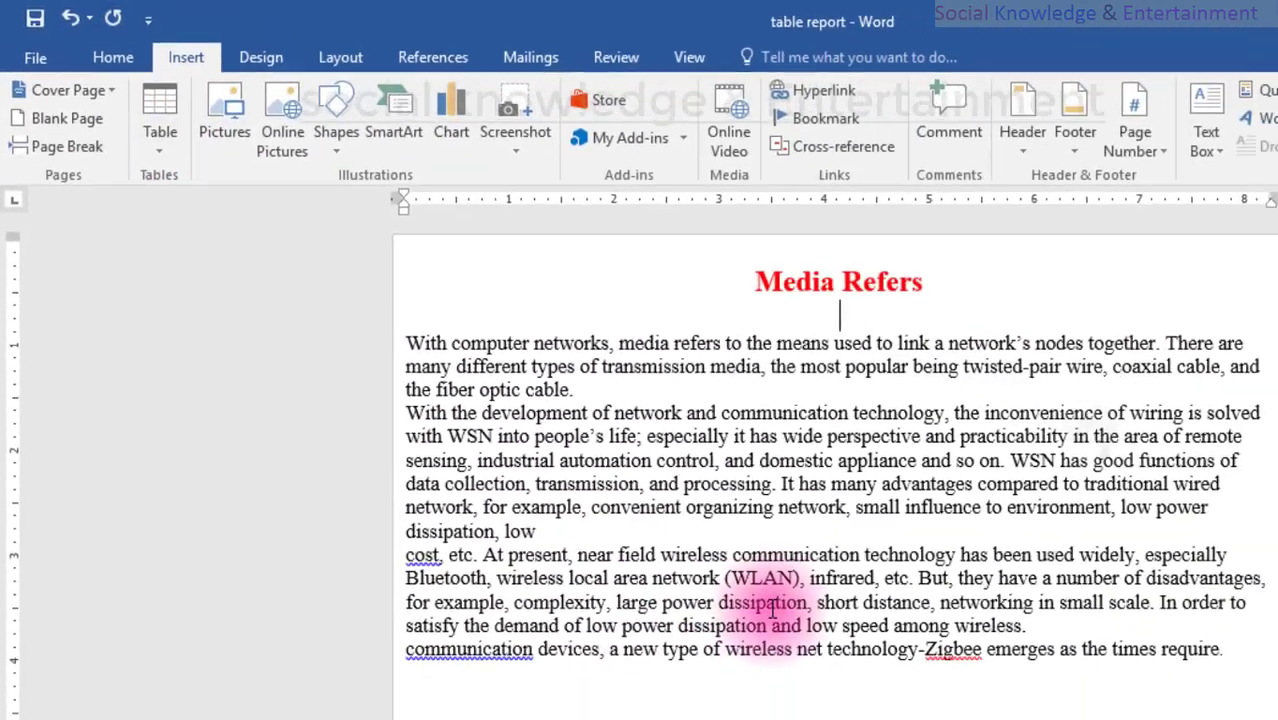
scroll(665, 560, down, 3)
click(660, 545)
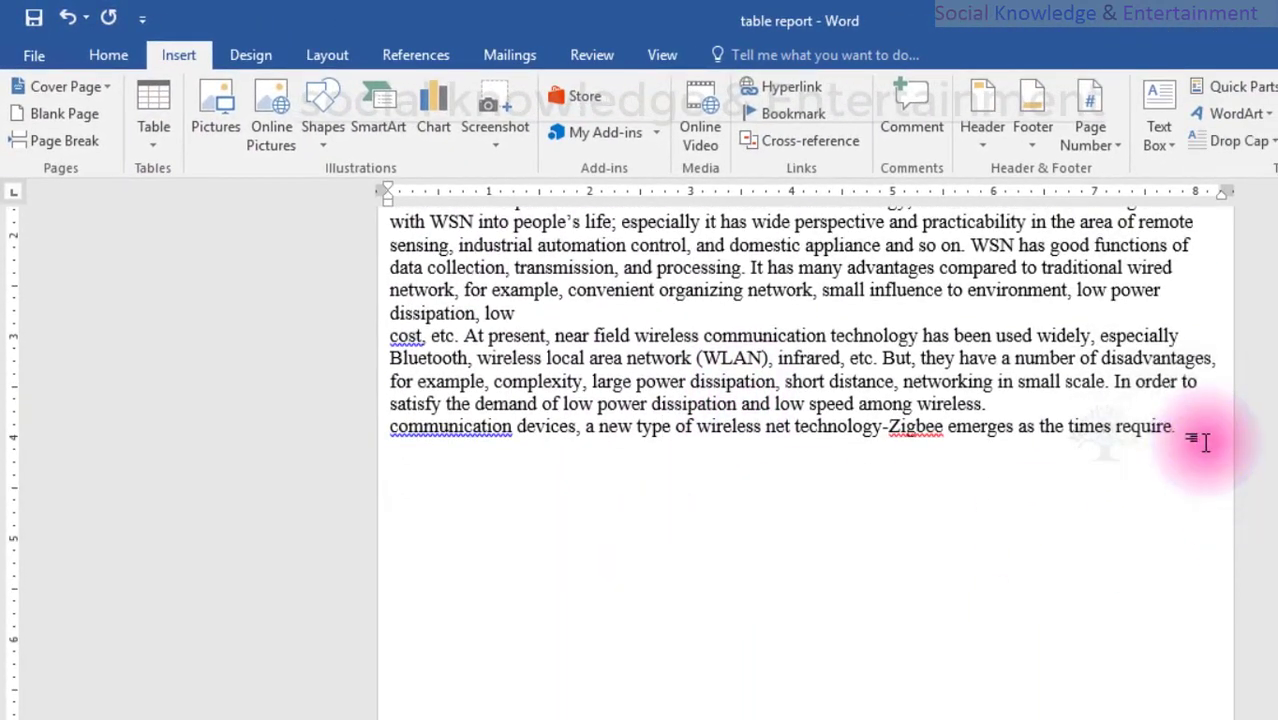
scroll(720, 600, up, 3)
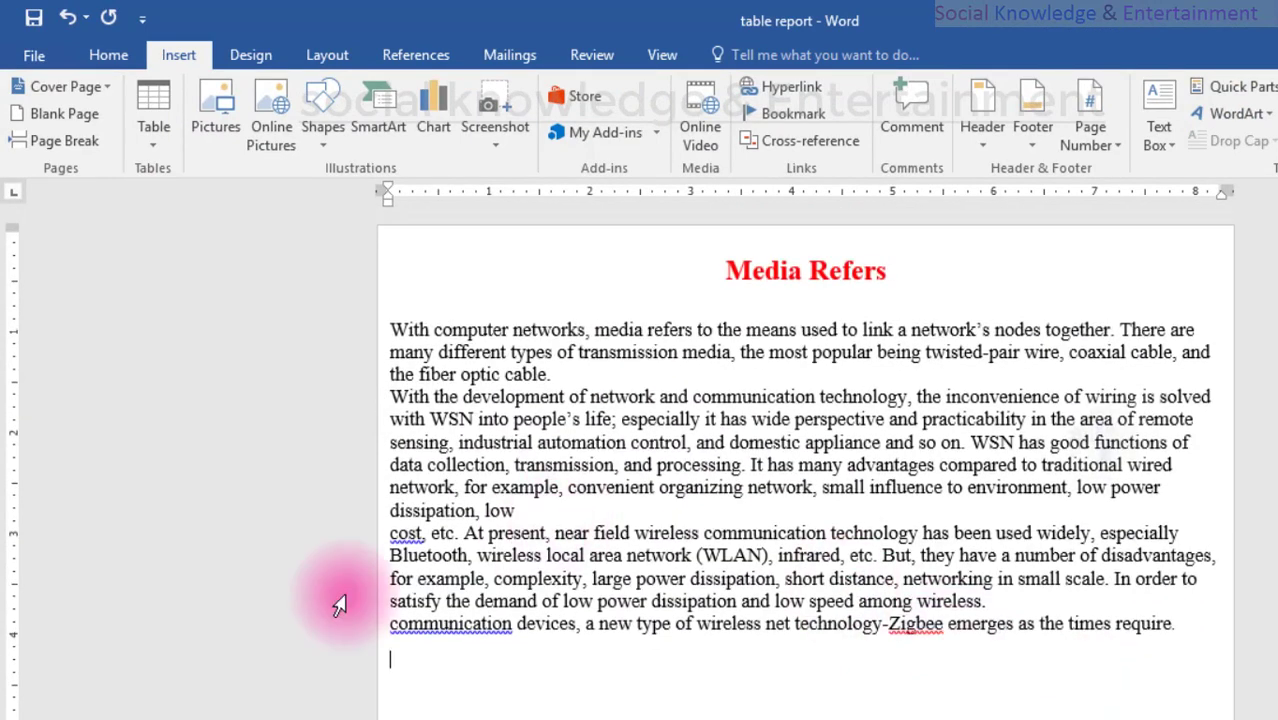
click(149, 136)
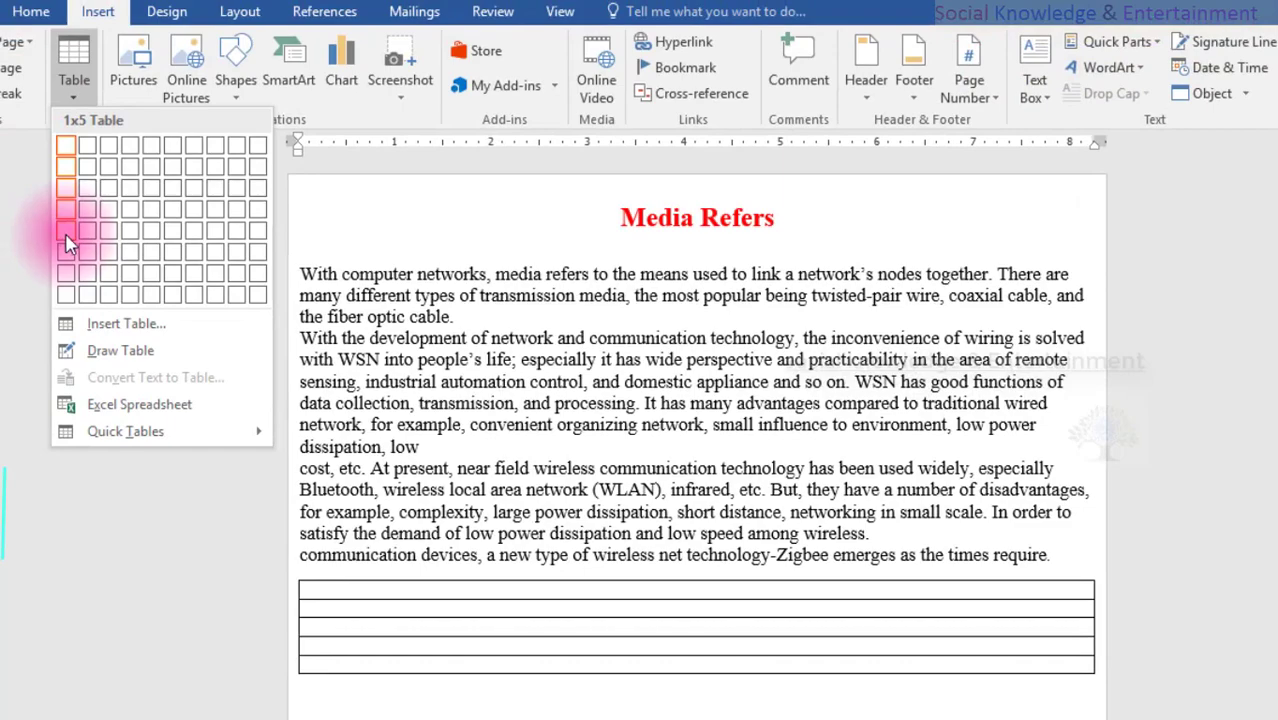
Insert a two-column, five-row table below the text
click(82, 244)
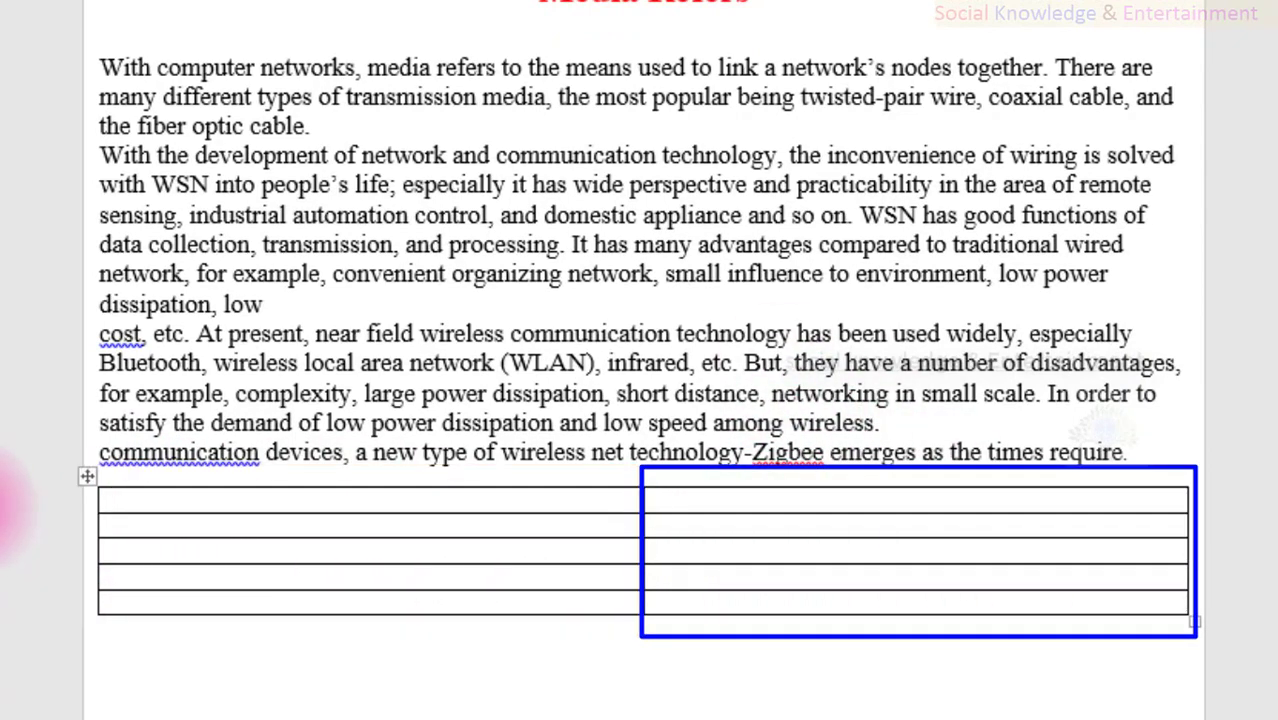
click(20, 500)
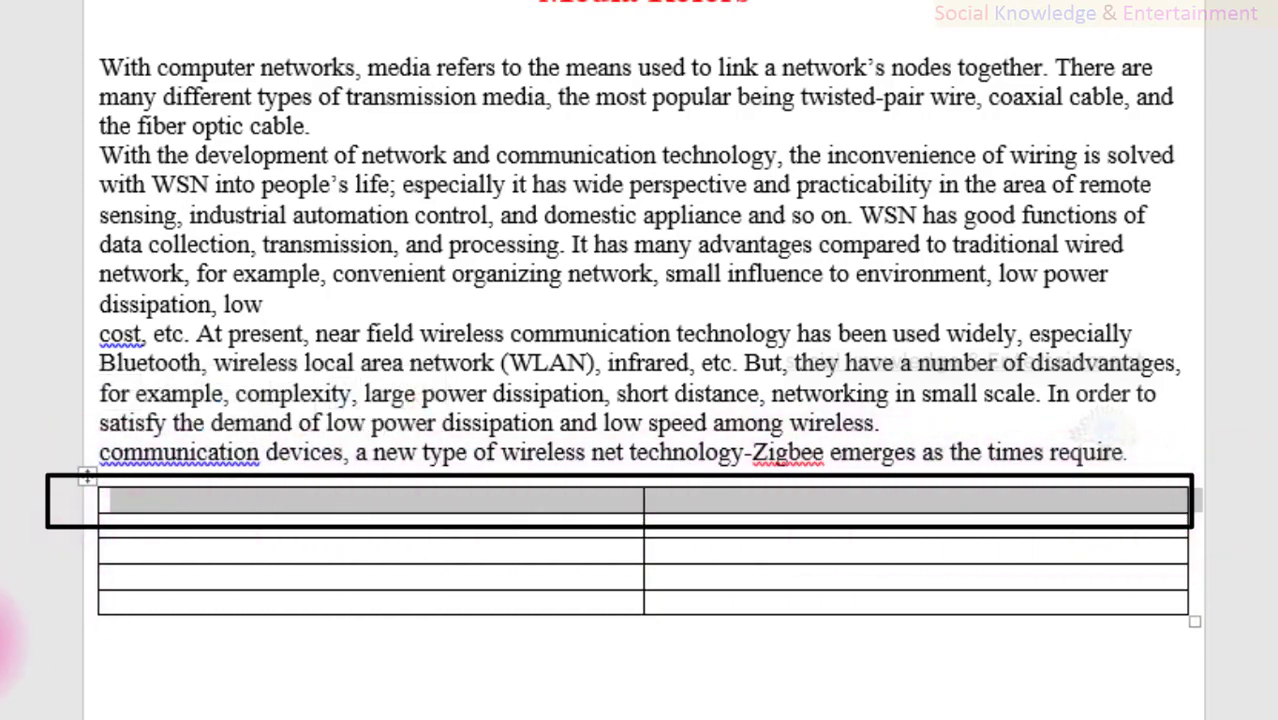
click(20, 578)
click(535, 655)
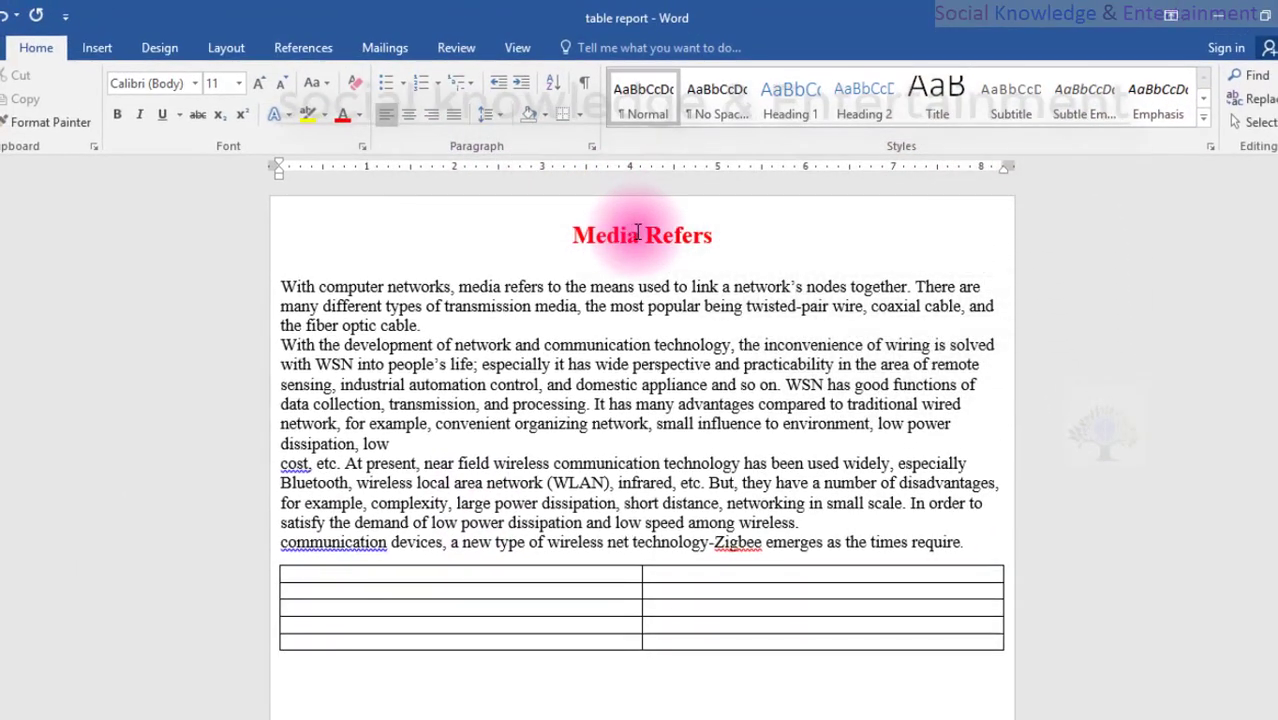
Copy 'Media' from the title and paste it into the first table cell
drag(638, 235, 580, 238)
key(ctrl+c)
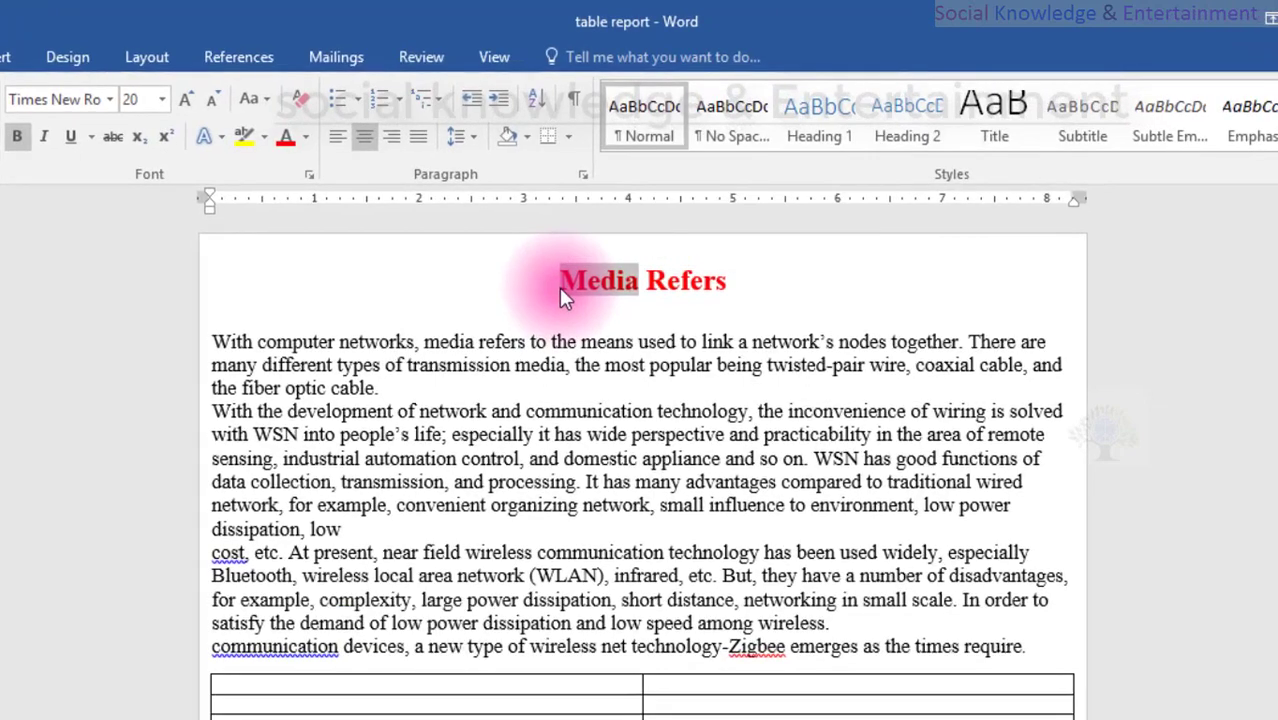
click(462, 687)
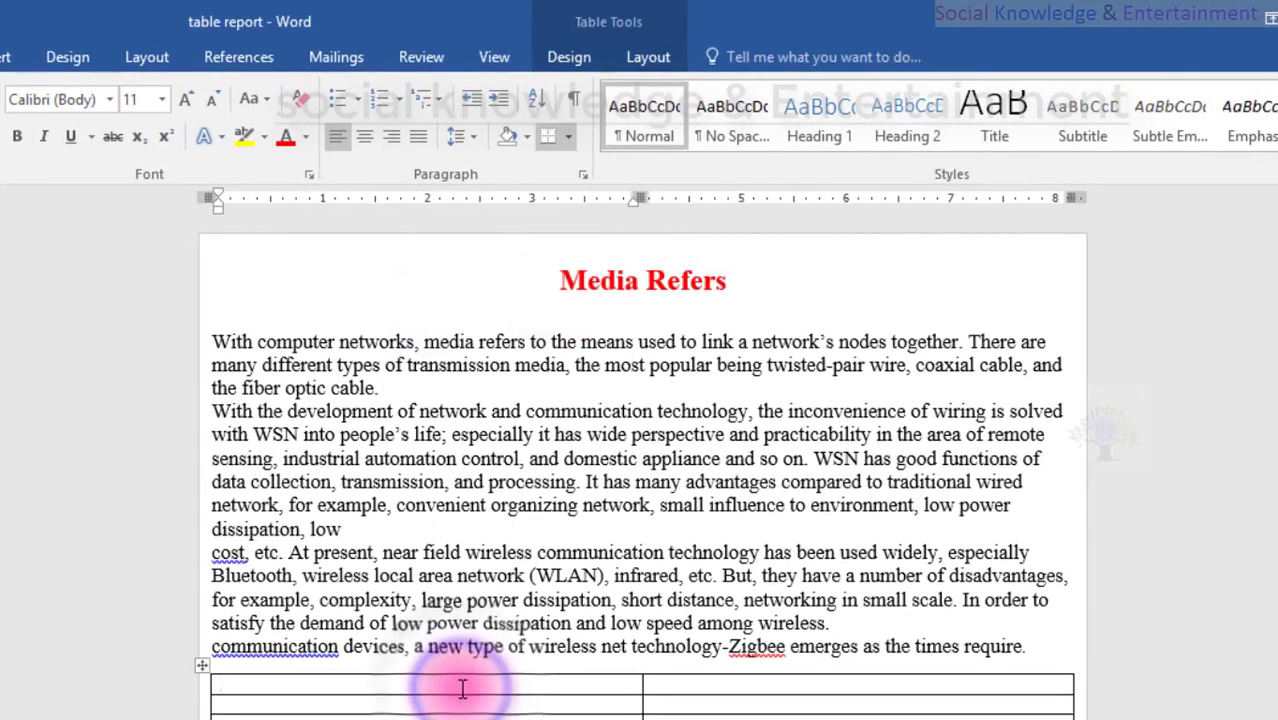
key(ctrl+v)
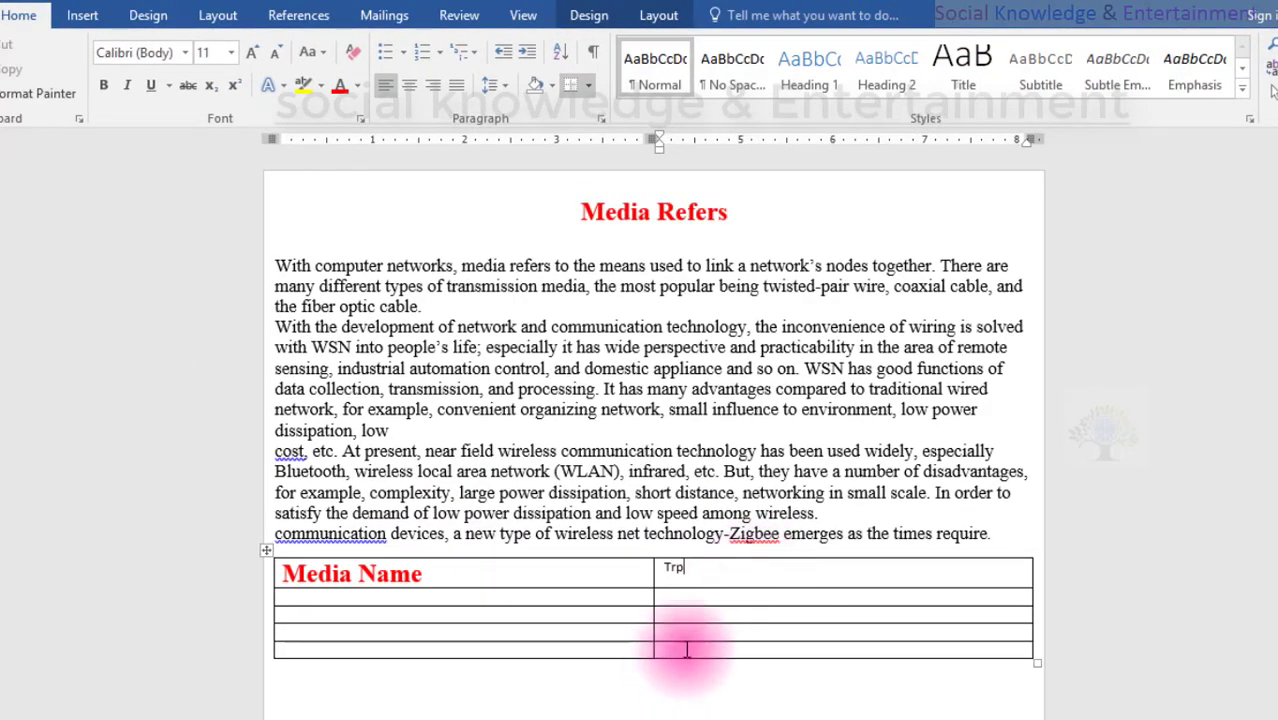
Make the 'Trp' header 22 pt, bold, centred, with each word capitalized
drag(699, 563, 662, 578)
click(662, 578)
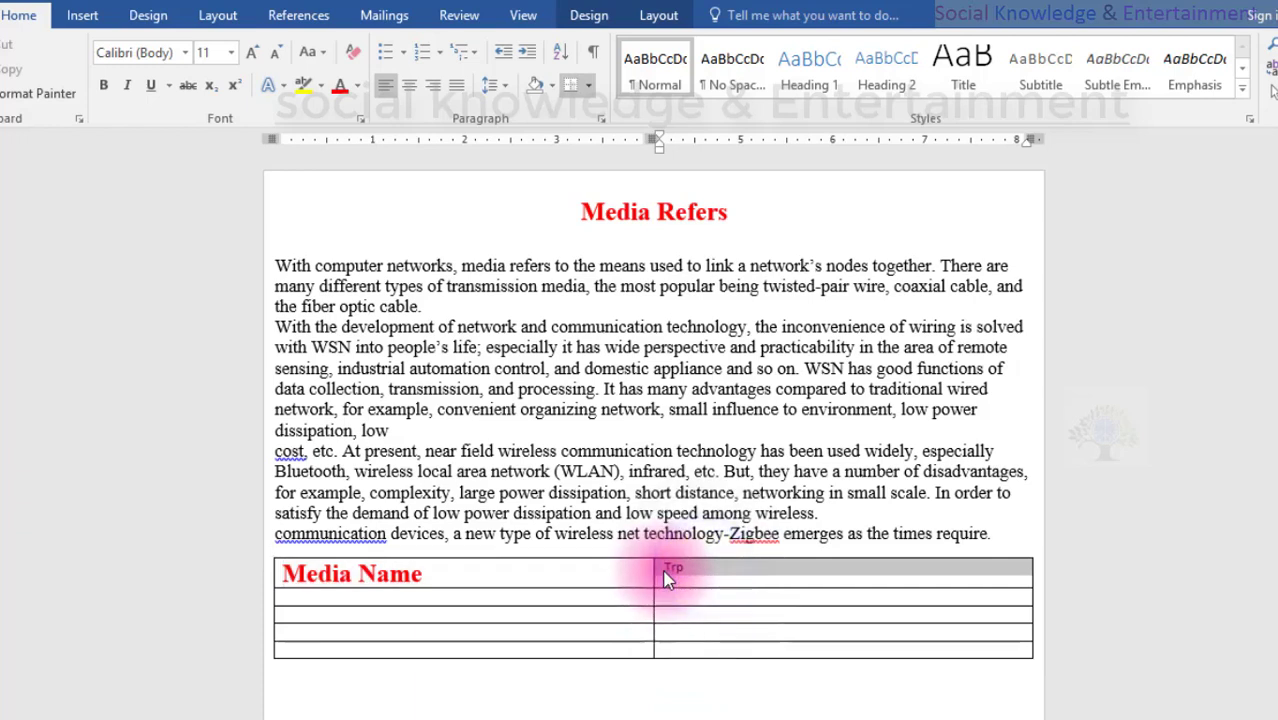
click(250, 52)
click(250, 52)
click(250, 52)
click(250, 52)
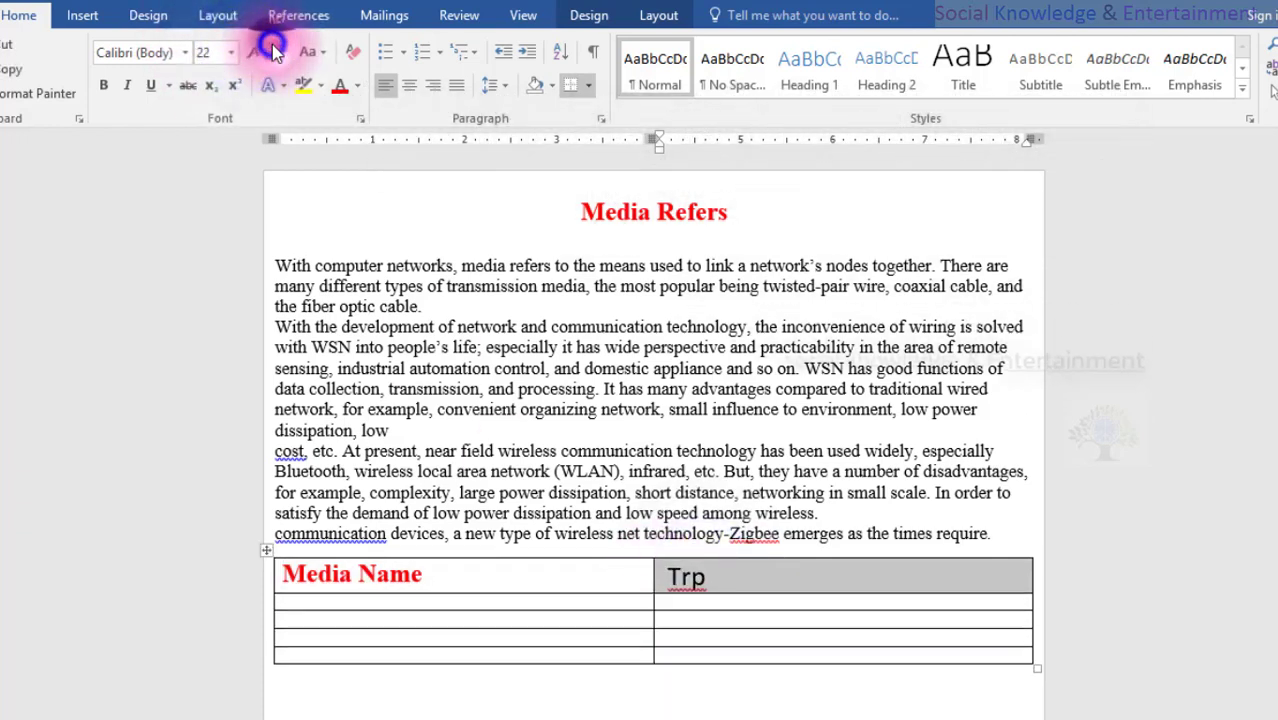
click(103, 85)
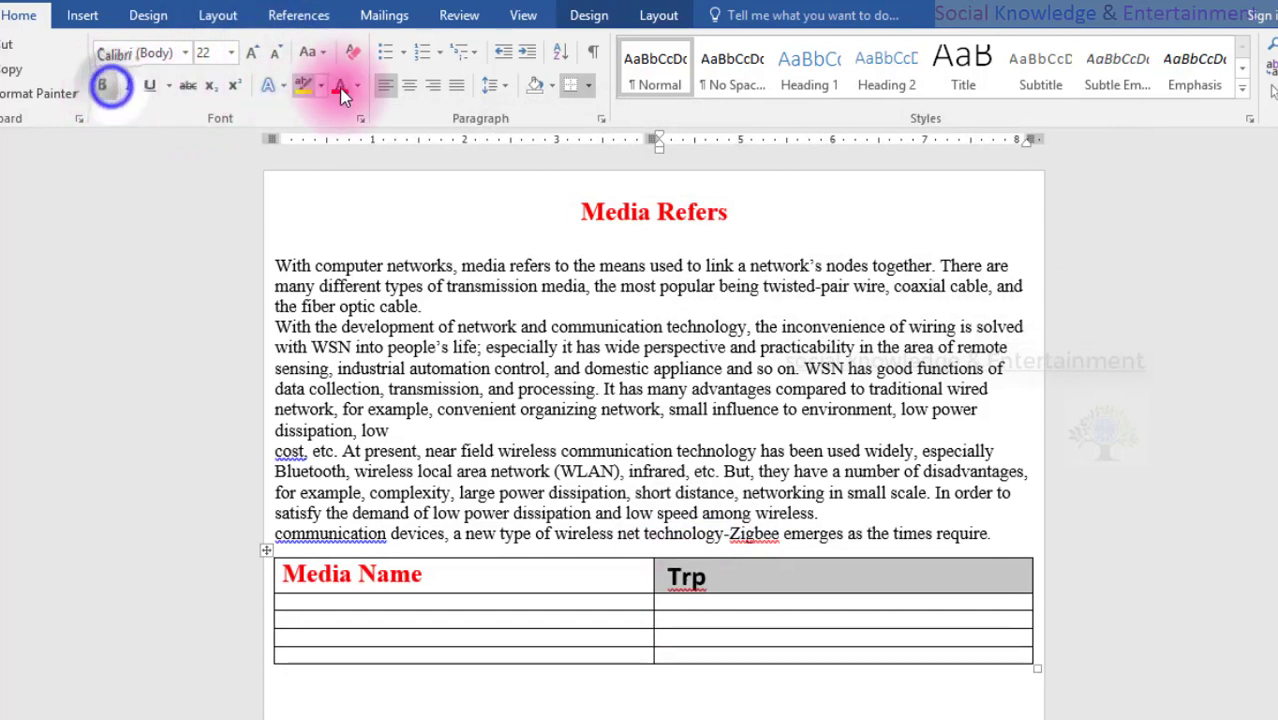
click(406, 84)
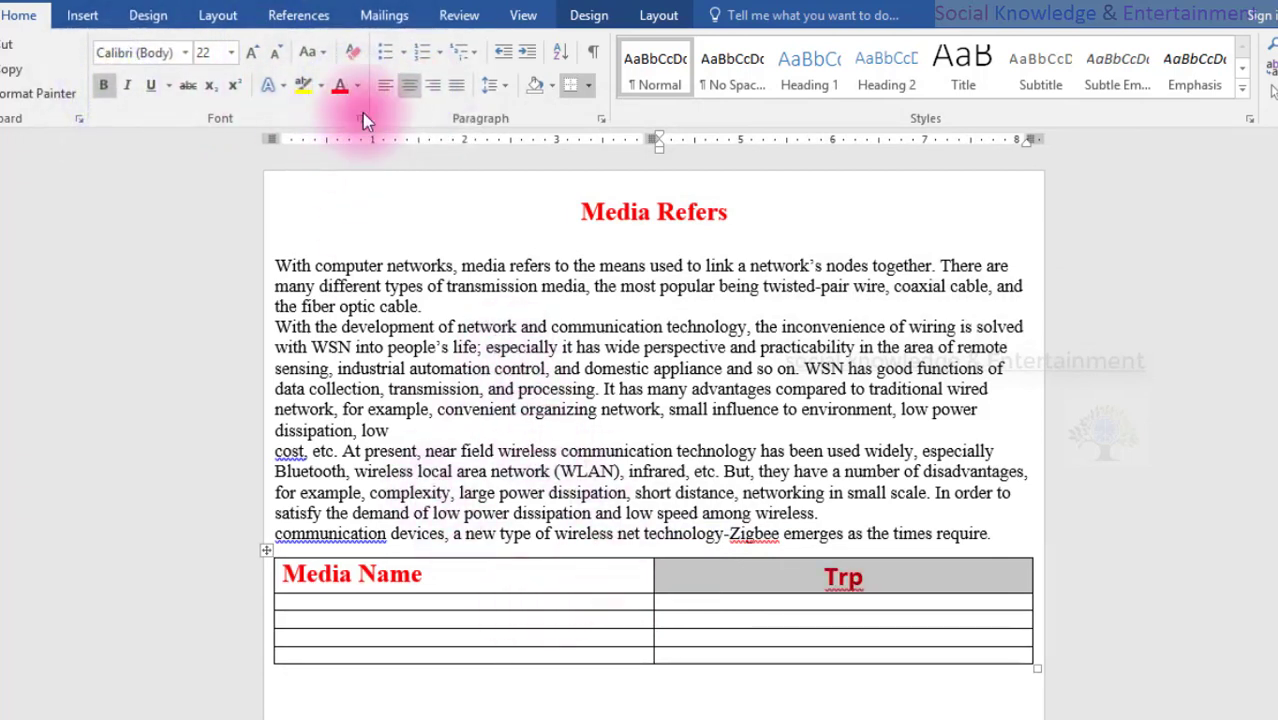
click(325, 54)
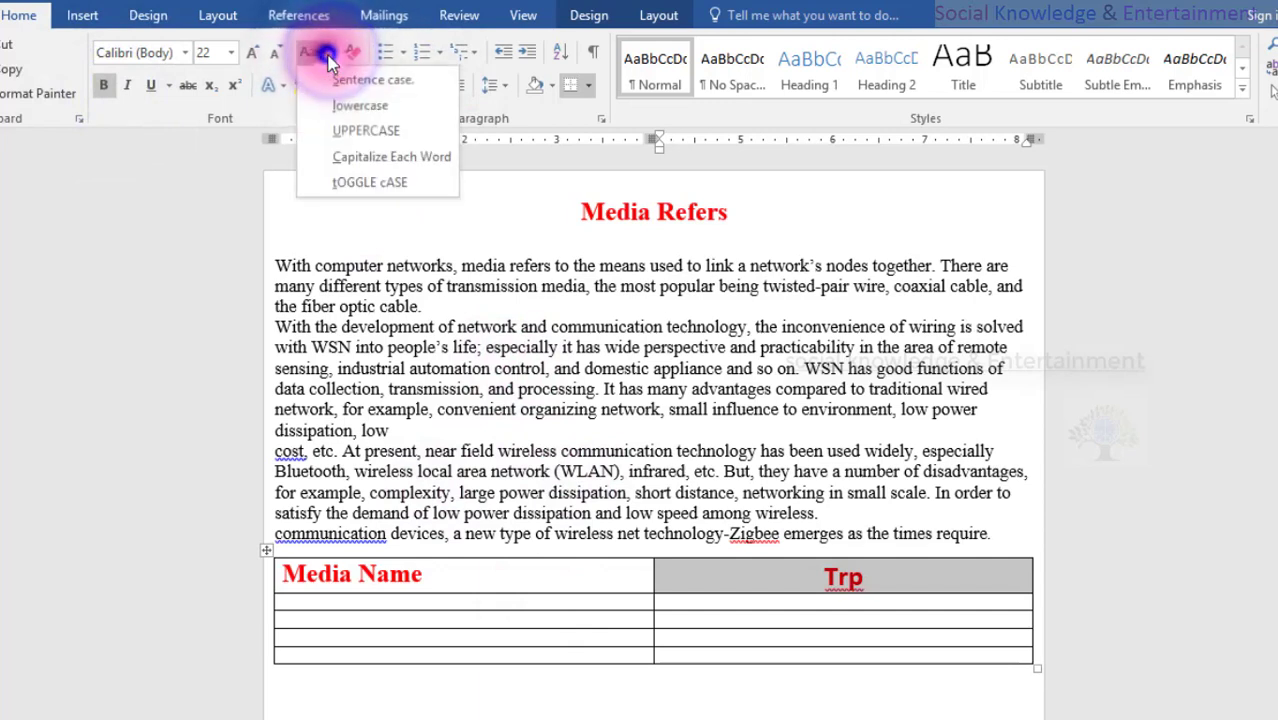
click(336, 156)
Centre the 'Media Name' header in its cell
triple_click(350, 576)
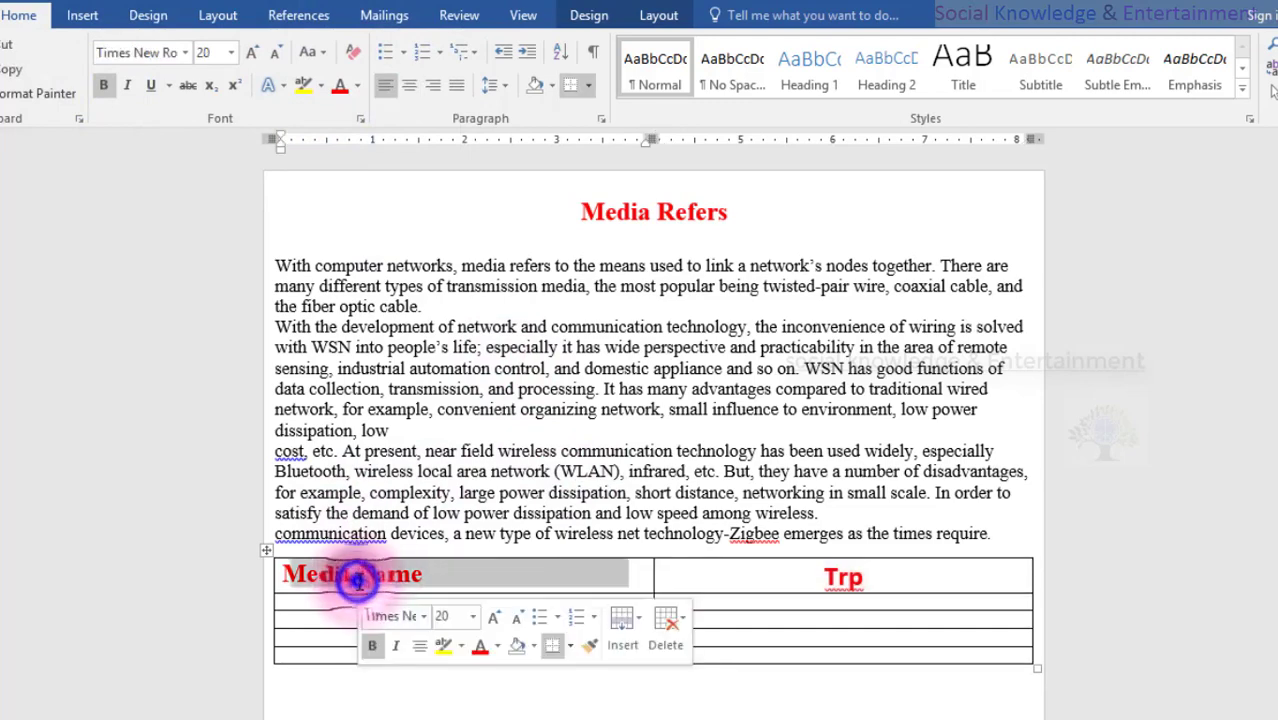
click(409, 85)
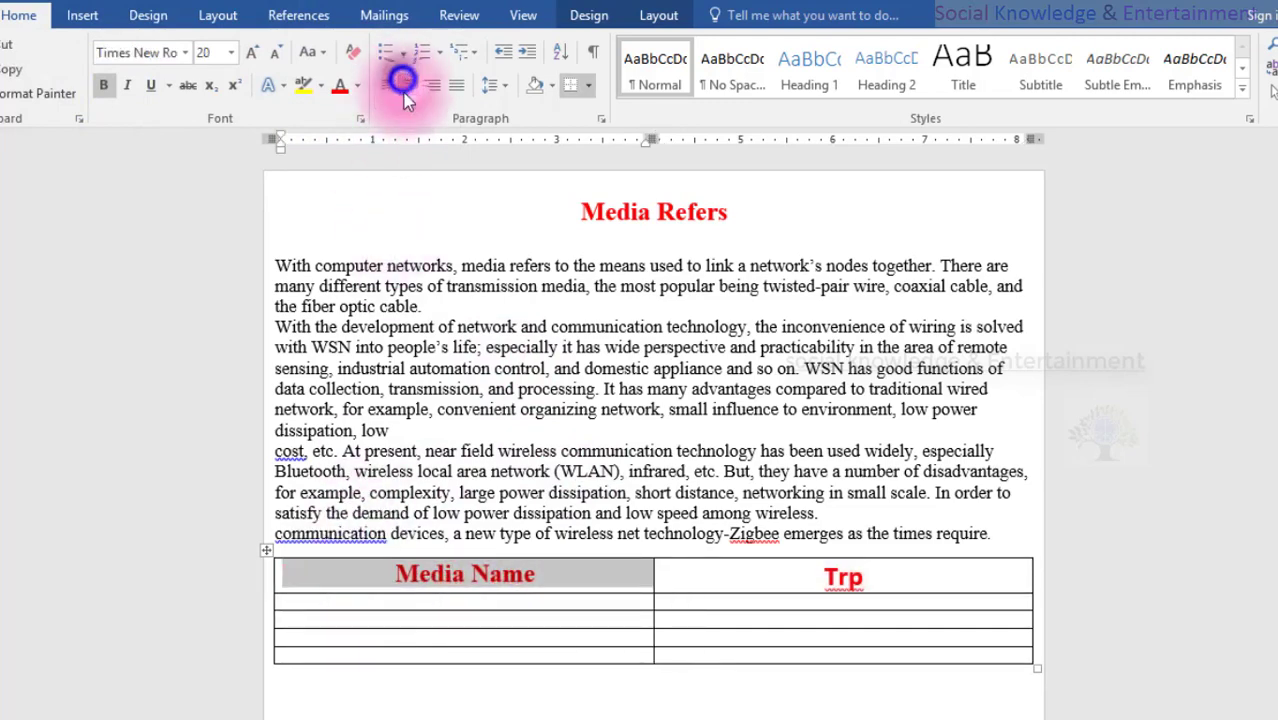
click(375, 427)
scroll(530, 560, down, 1)
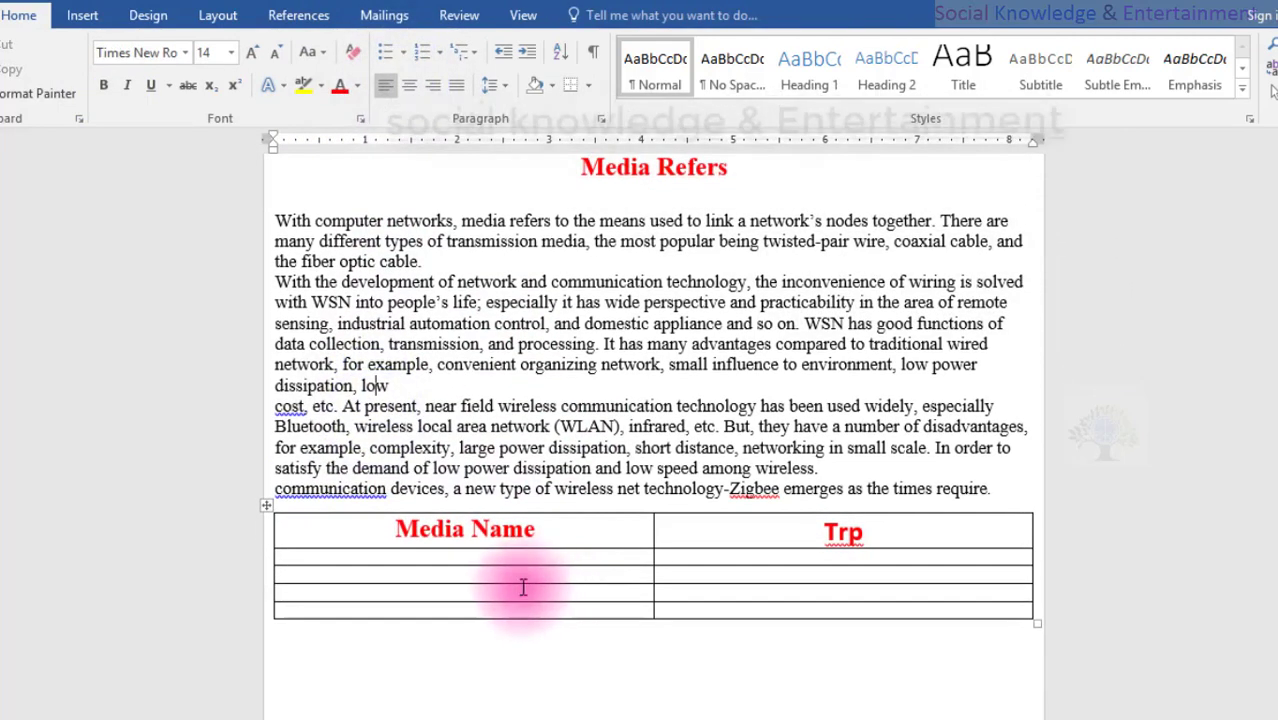
Stretch the Media Name/Trp table taller by dragging its bottom-right corner downward
click(510, 557)
click(747, 557)
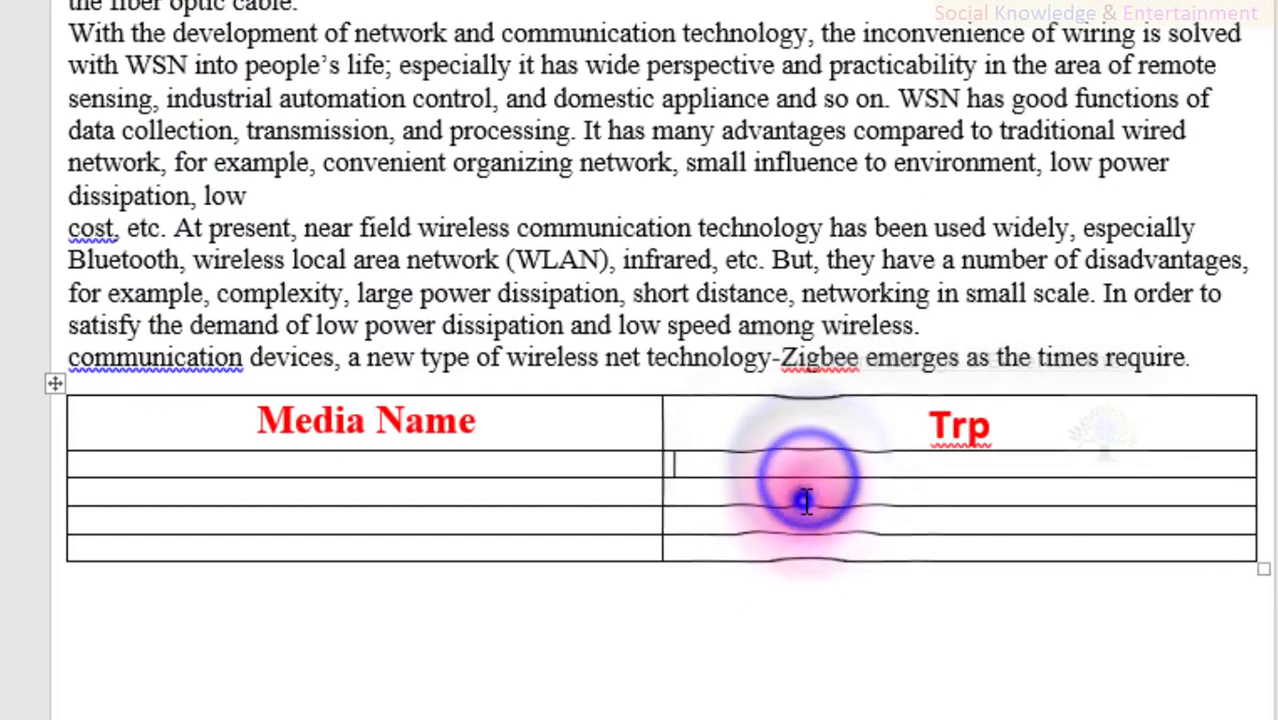
click(795, 492)
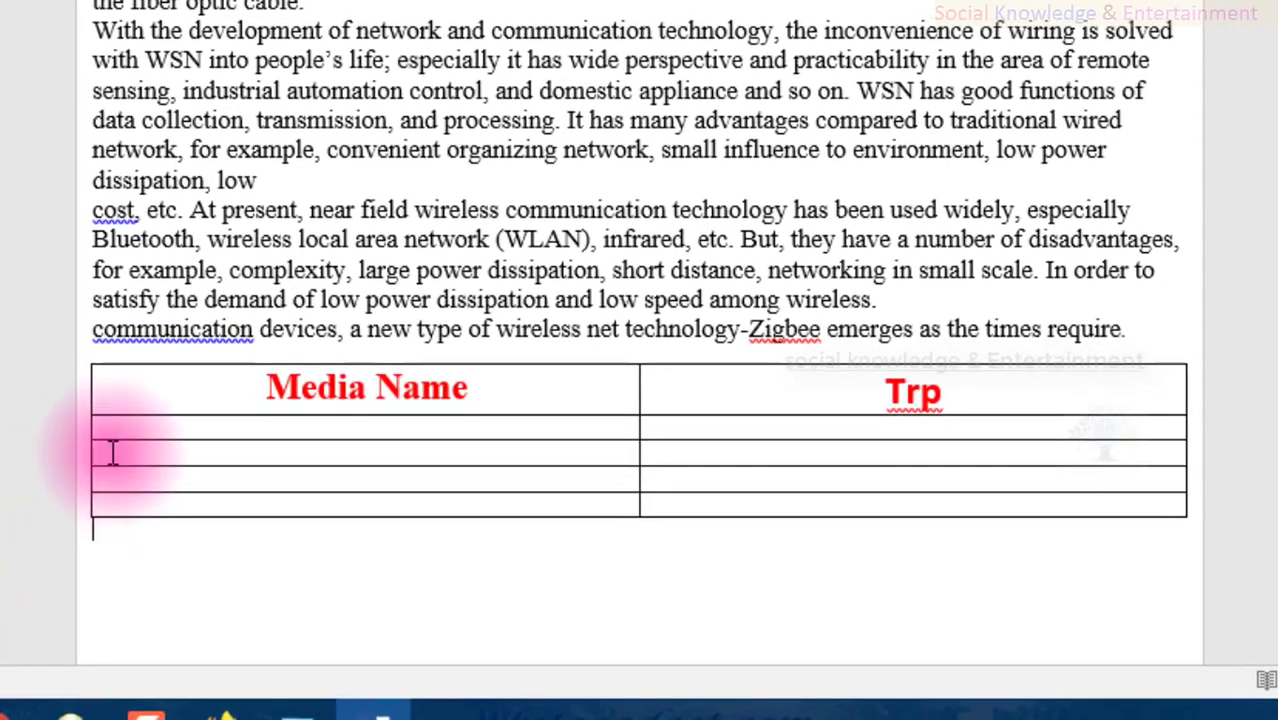
click(115, 452)
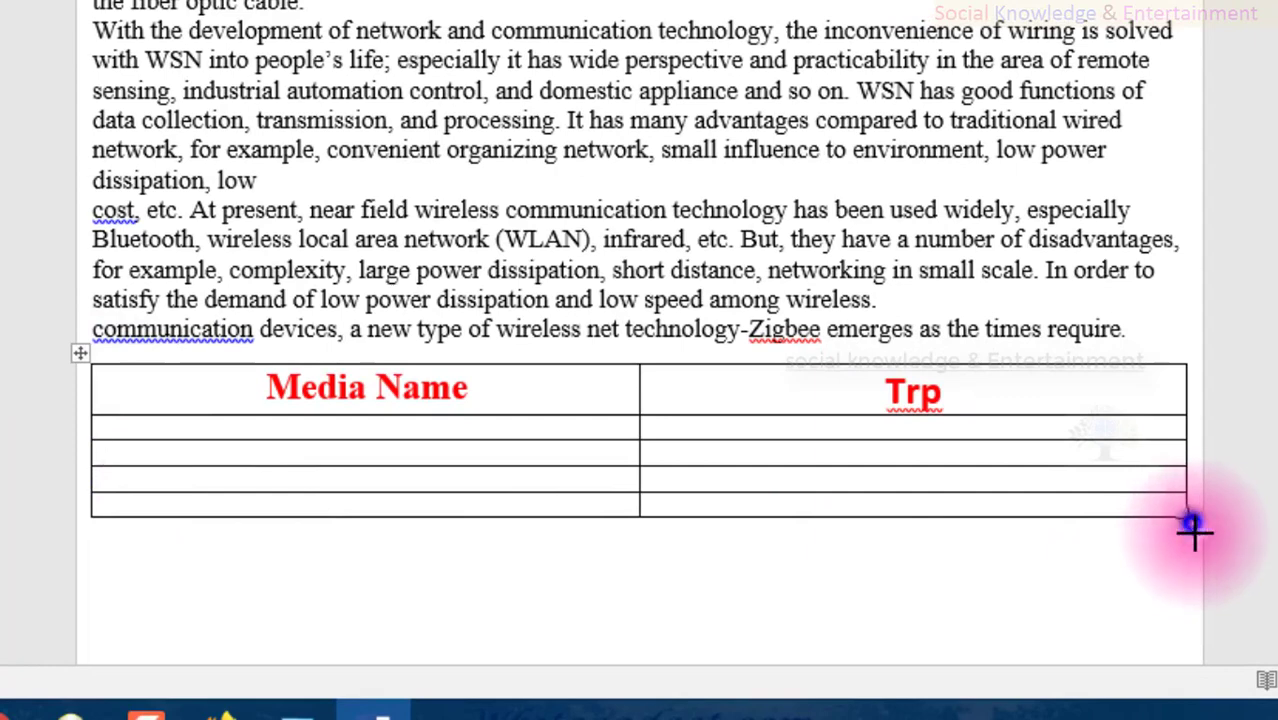
mouse_move(1193, 523)
mouse_down()
mouse_move(1195, 567)
mouse_move(1175, 599)
mouse_move(1170, 480)
mouse_move(1175, 520)
mouse_move(1193, 537)
mouse_up()
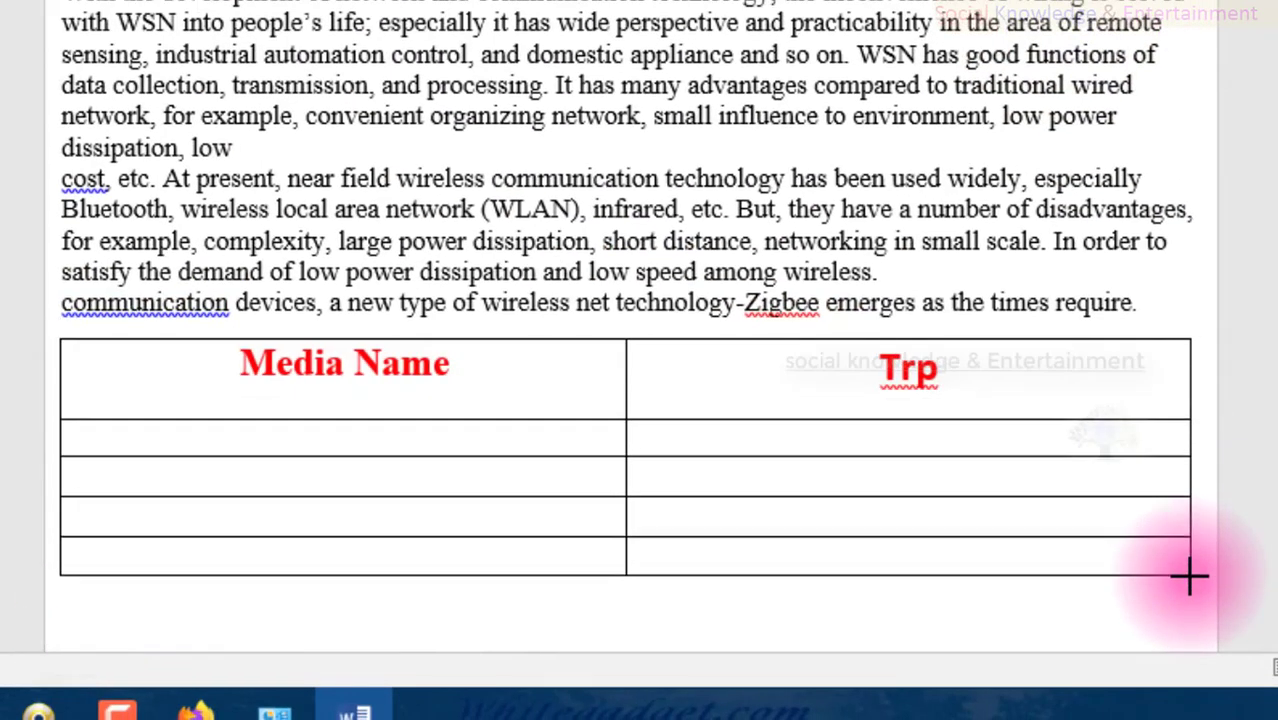
mouse_move(1186, 528)
mouse_down()
mouse_move(1190, 570)
mouse_move(1186, 541)
mouse_up()
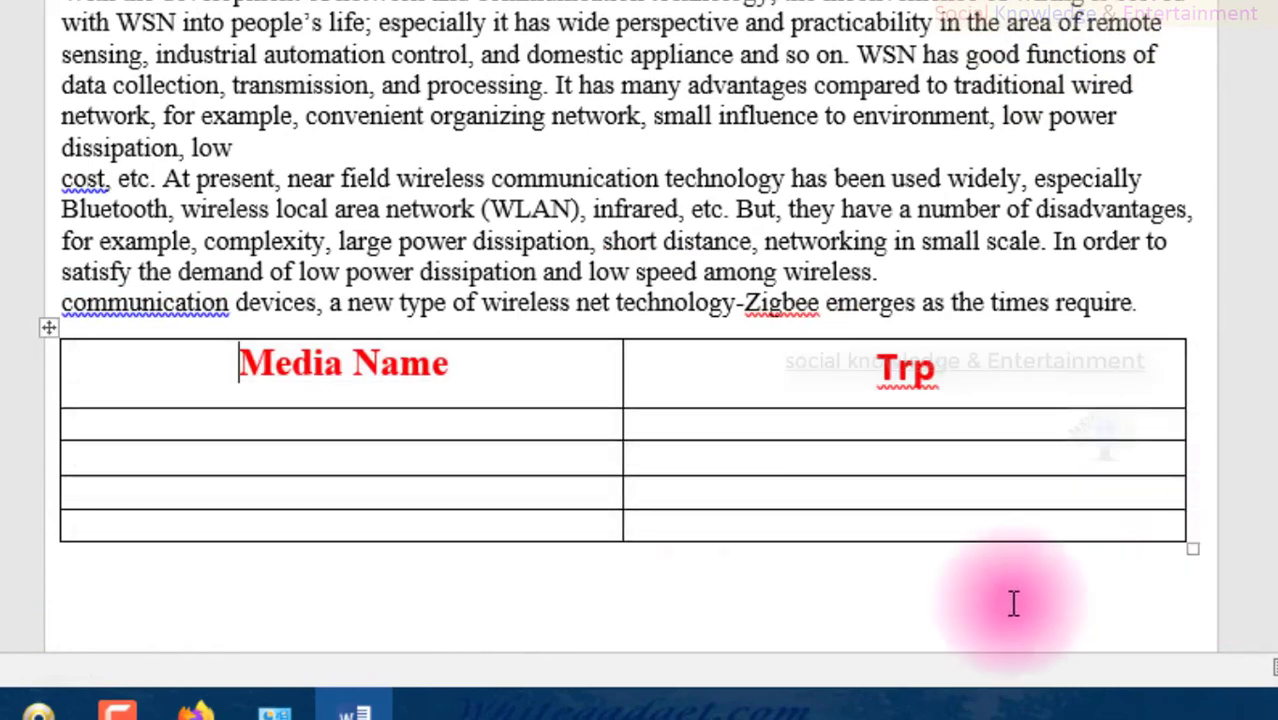
scroll(340, 477, down, 1)
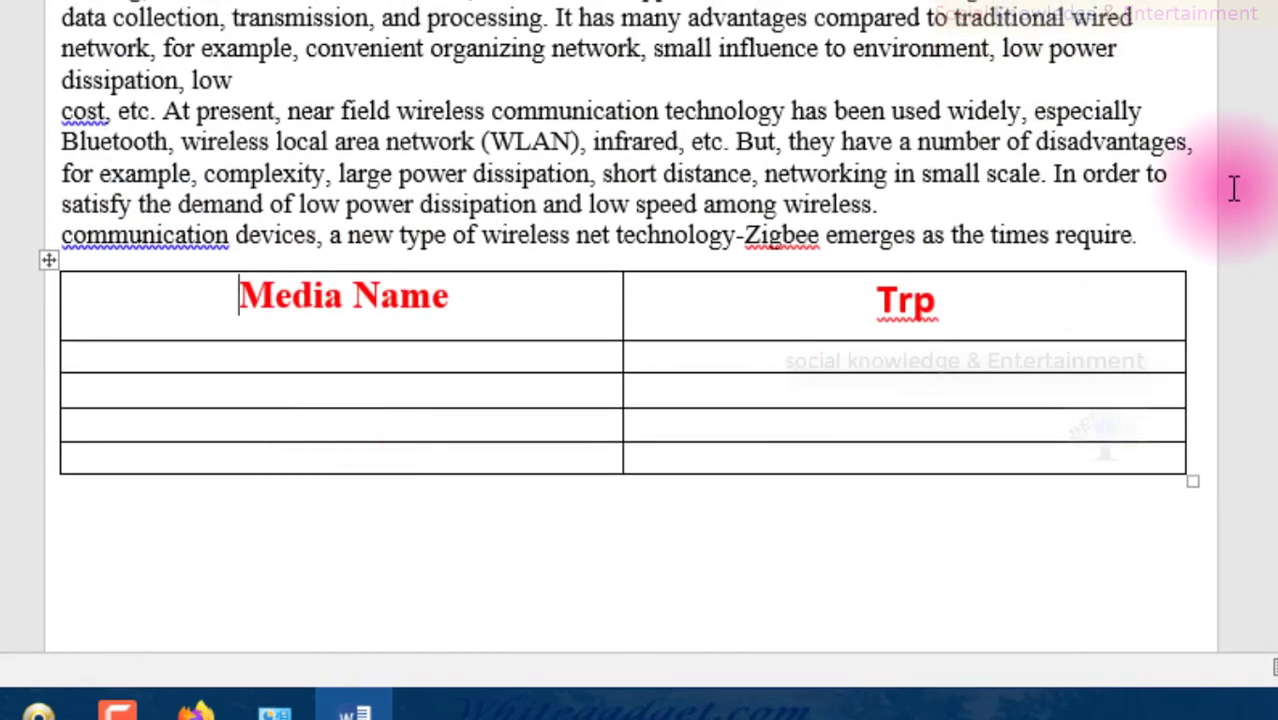
Add a blank line after the last paragraph and an empty line below the table
key(Return)
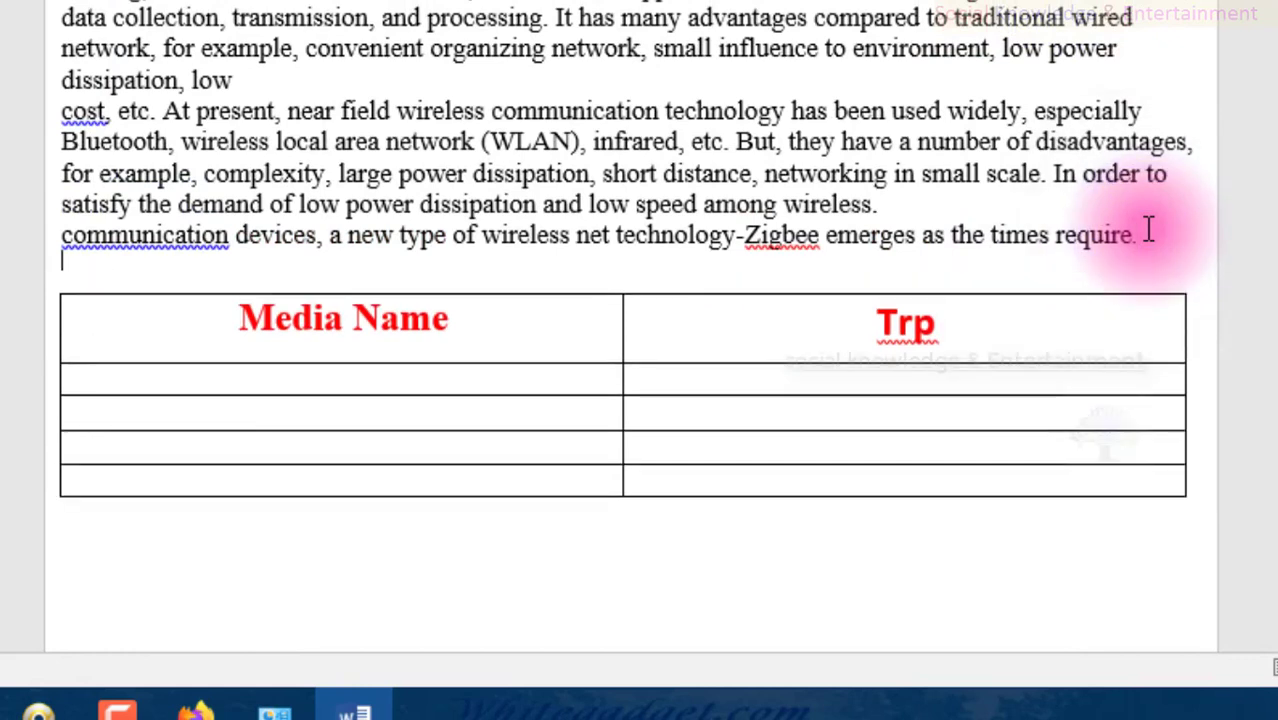
click(859, 428)
mouse_move(284, 378)
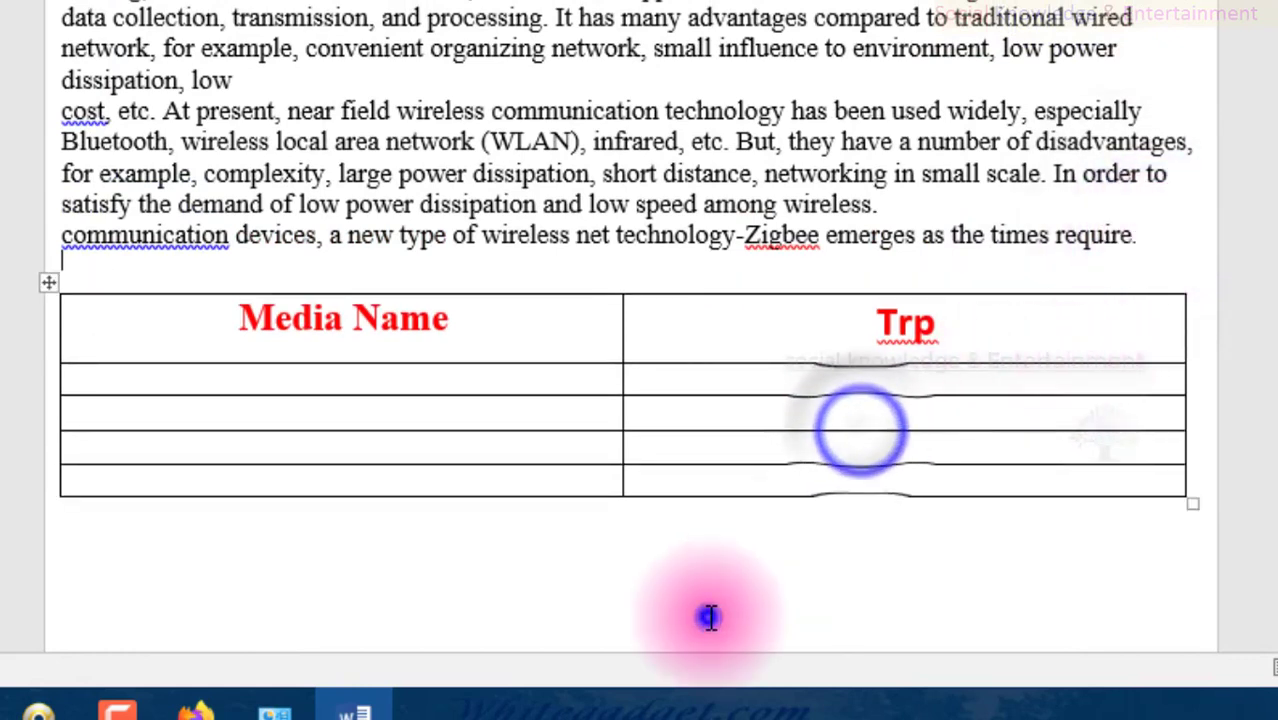
click(708, 614)
key(Return)
text(54)
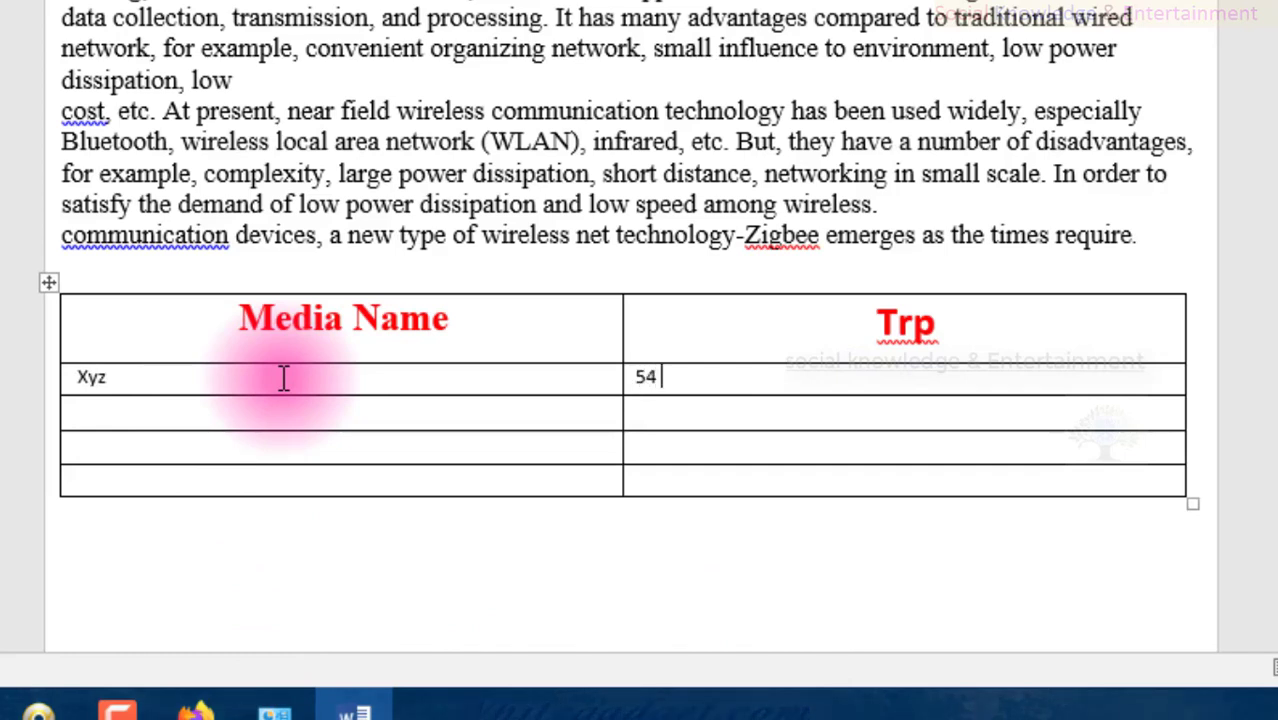
Fill the table rows with Xyz 54 %, nkt 6%, vvs 30% and drt 20
text(%)
mouse_move(598, 380)
mouse_down()
mouse_move(695, 380)
mouse_move(636, 377)
mouse_up()
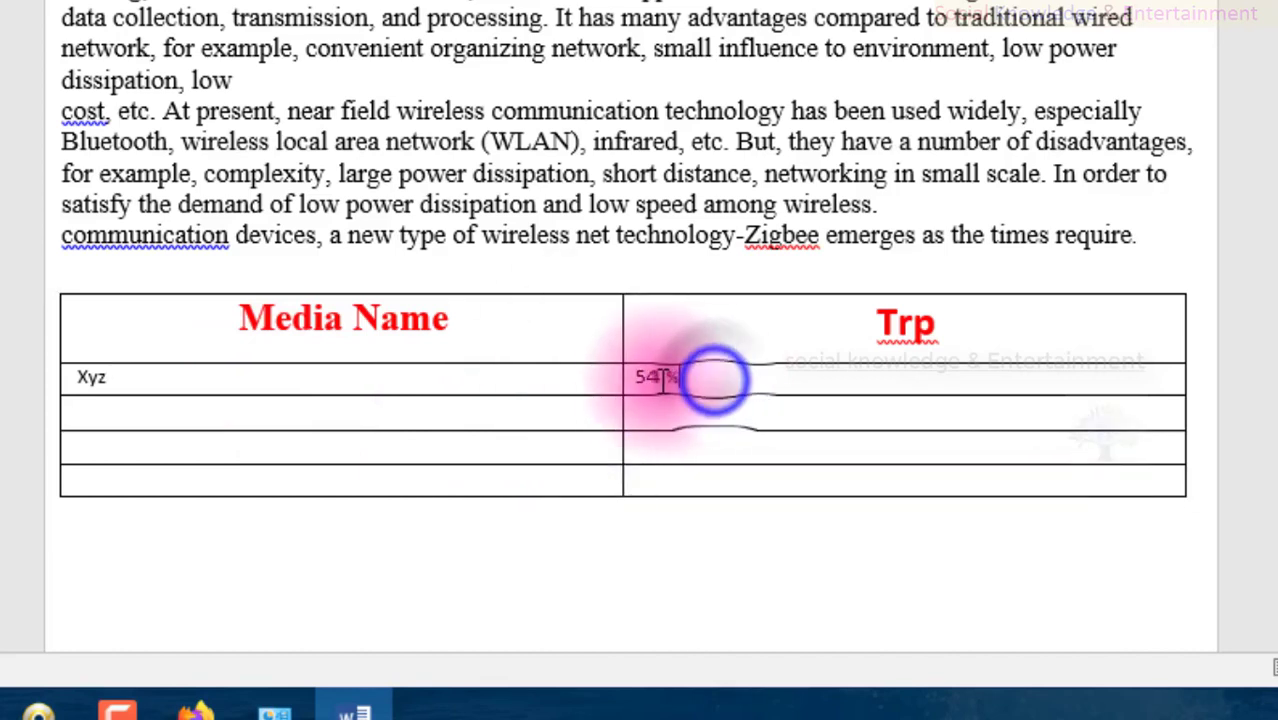
click(231, 414)
text(nkt)
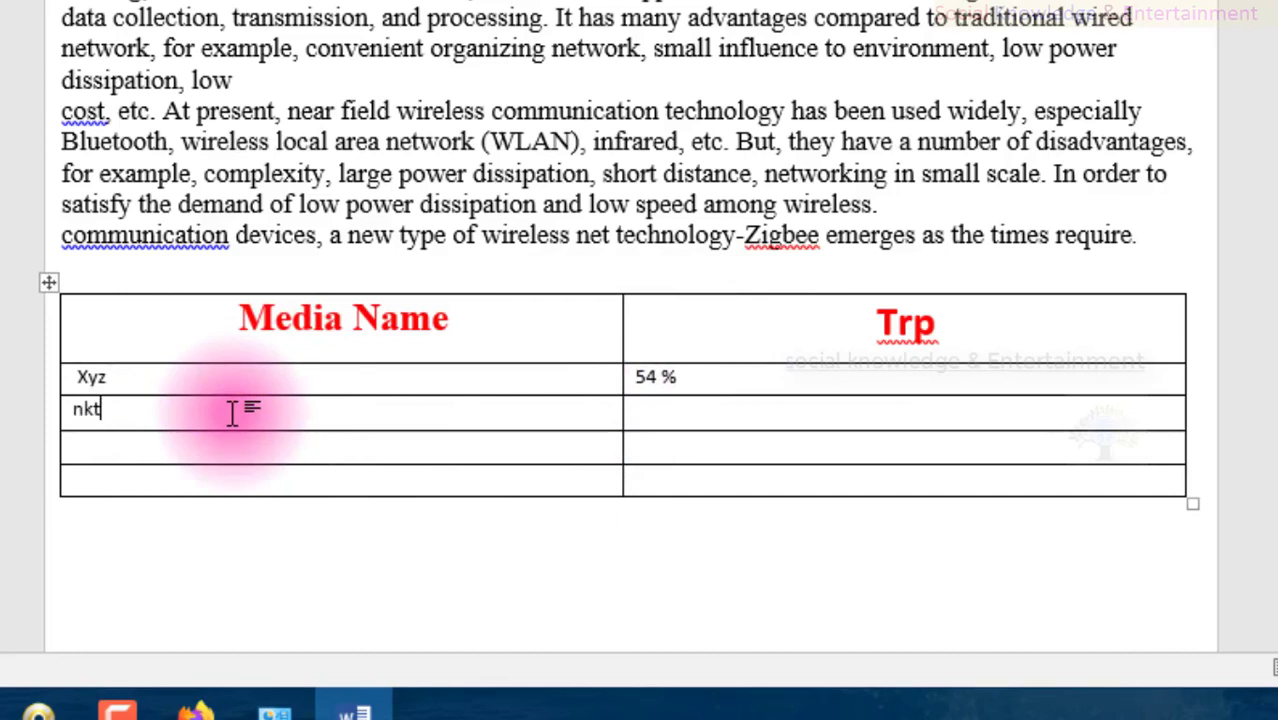
click(720, 418)
text(6)
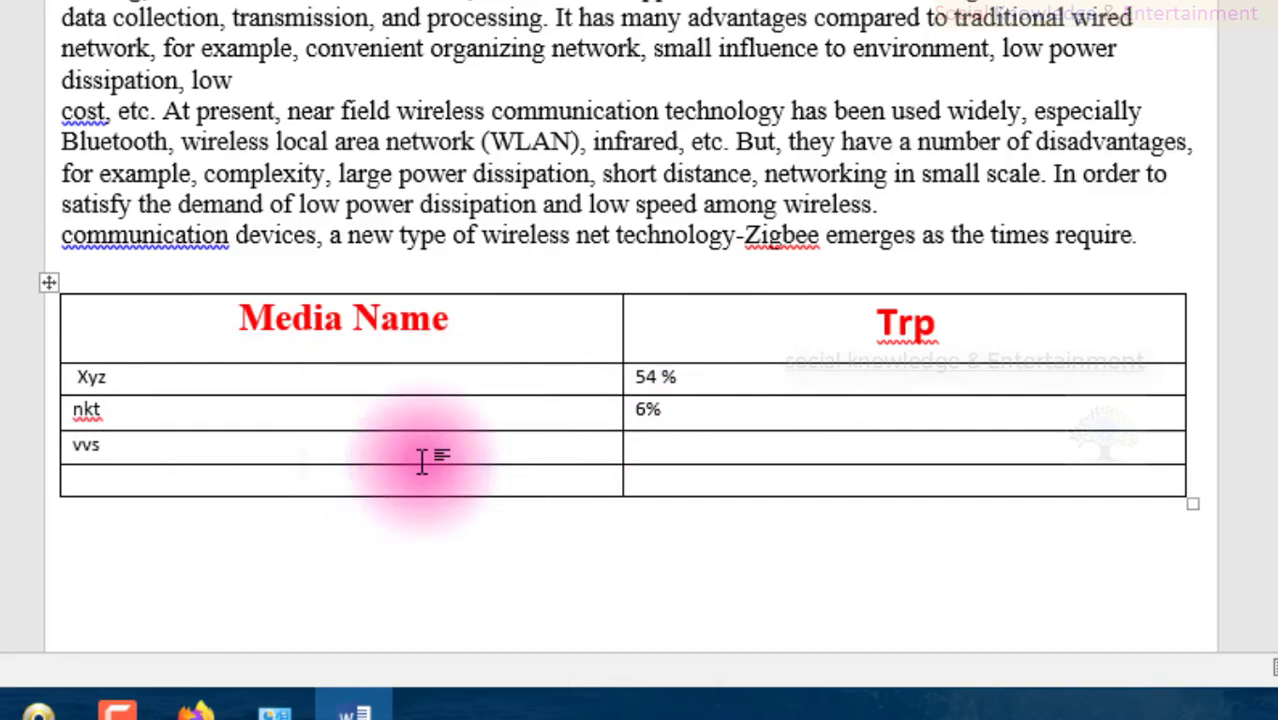
click(632, 447)
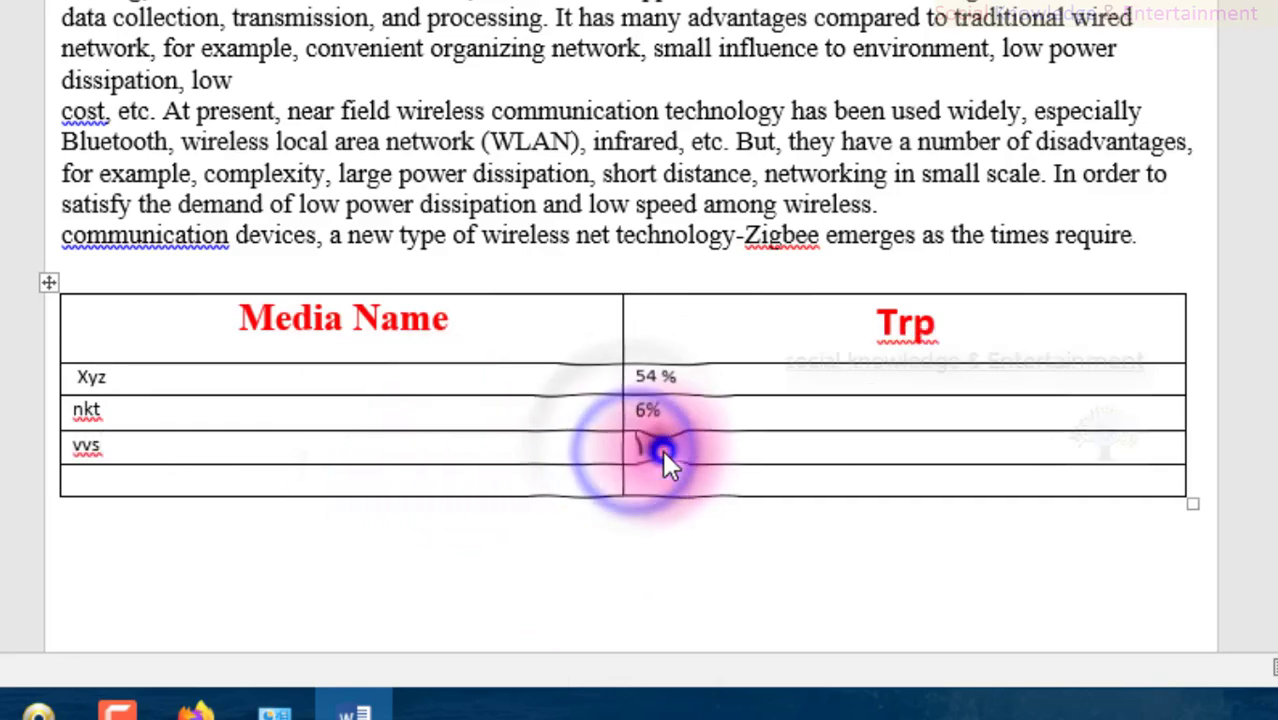
text(30)
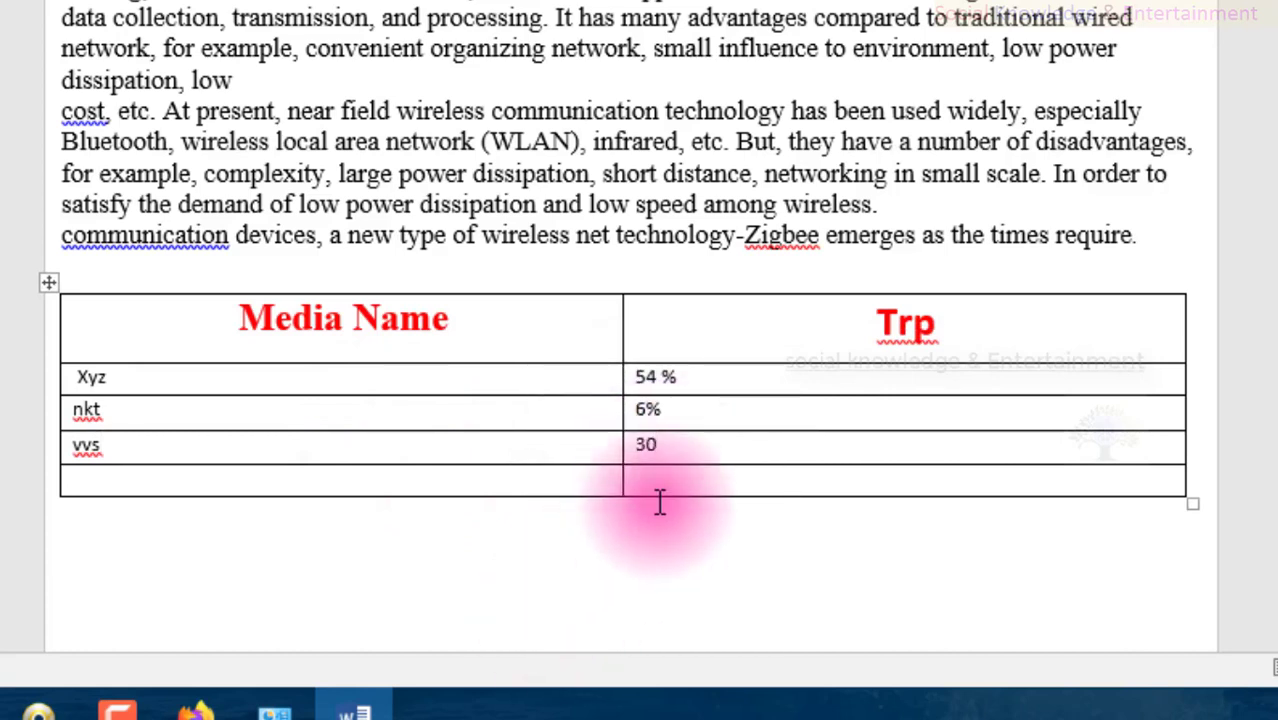
click(482, 480)
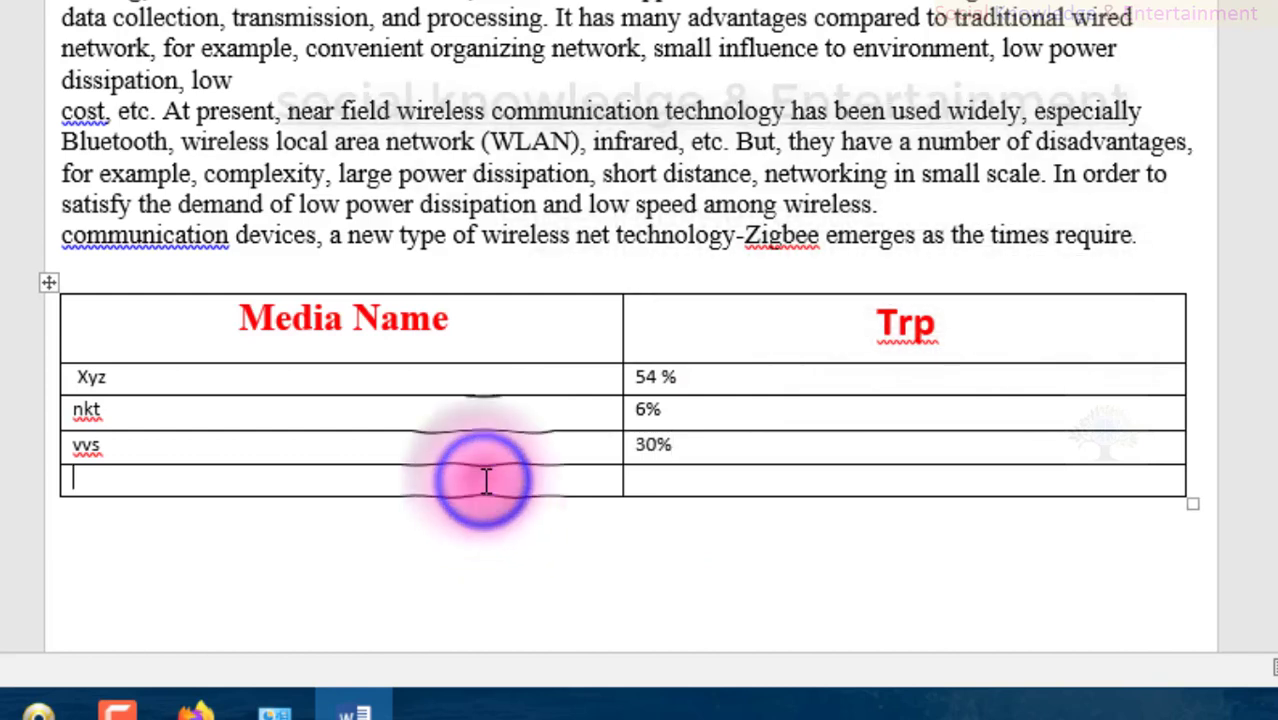
text(dr)
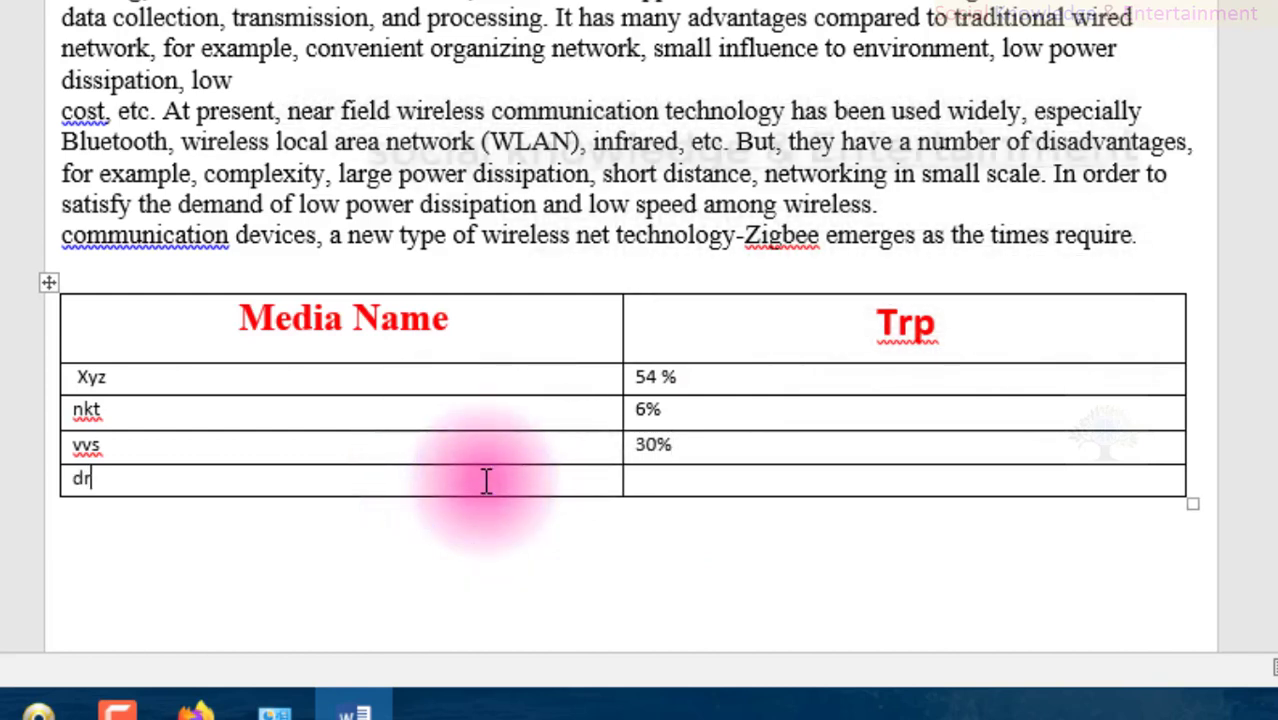
text(t)
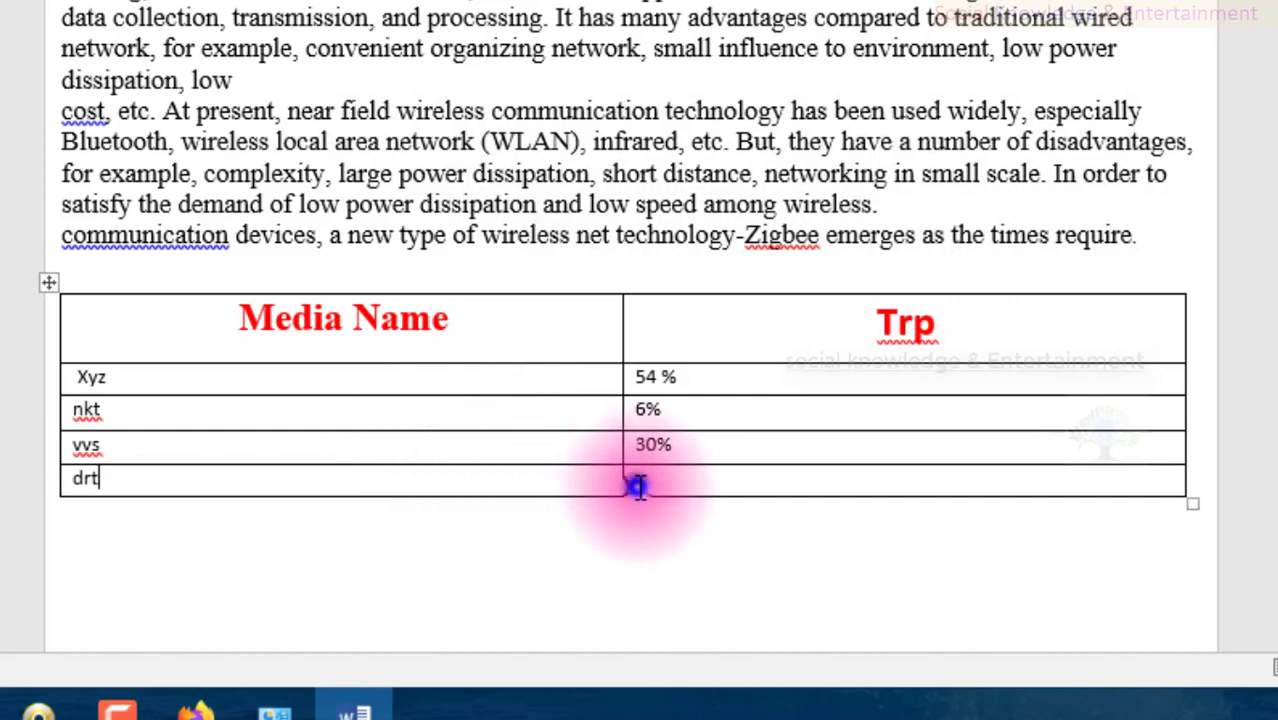
click(638, 486)
mouse_move(45, 466)
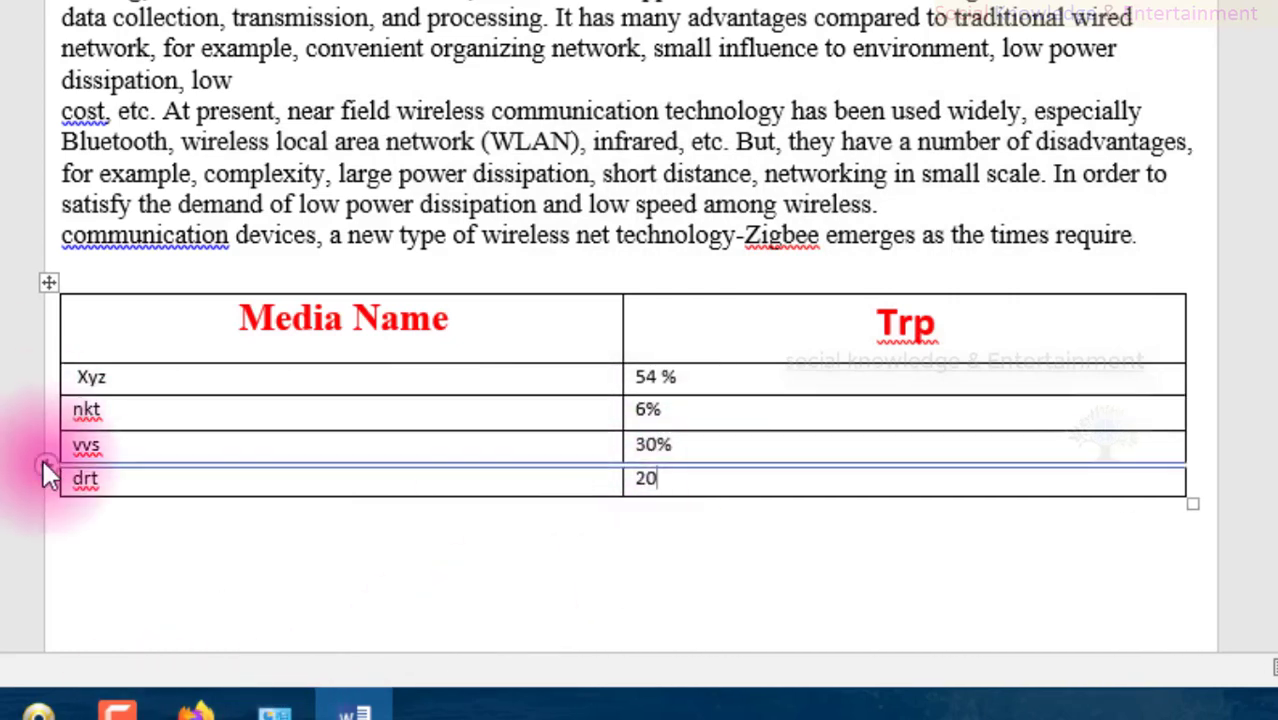
Make the four table data rows bold and apply Capitalize Each Word
drag(52, 377, 52, 478)
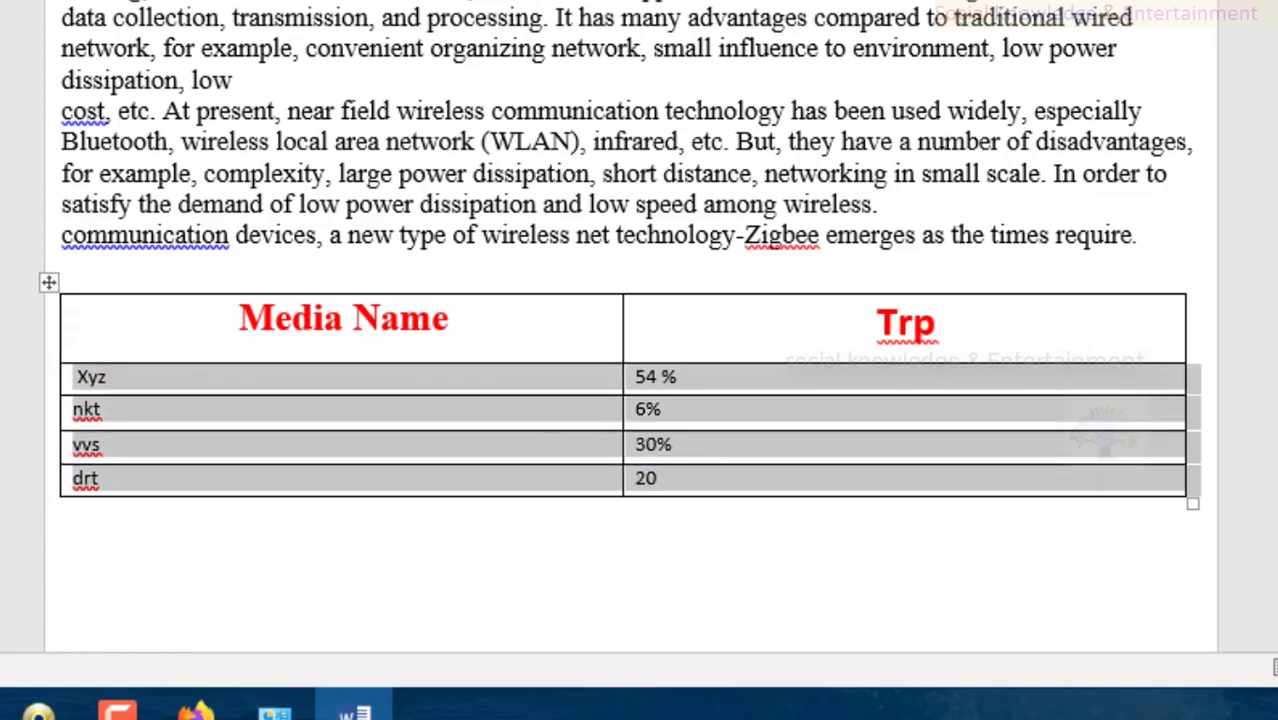
drag(52, 377, 52, 478)
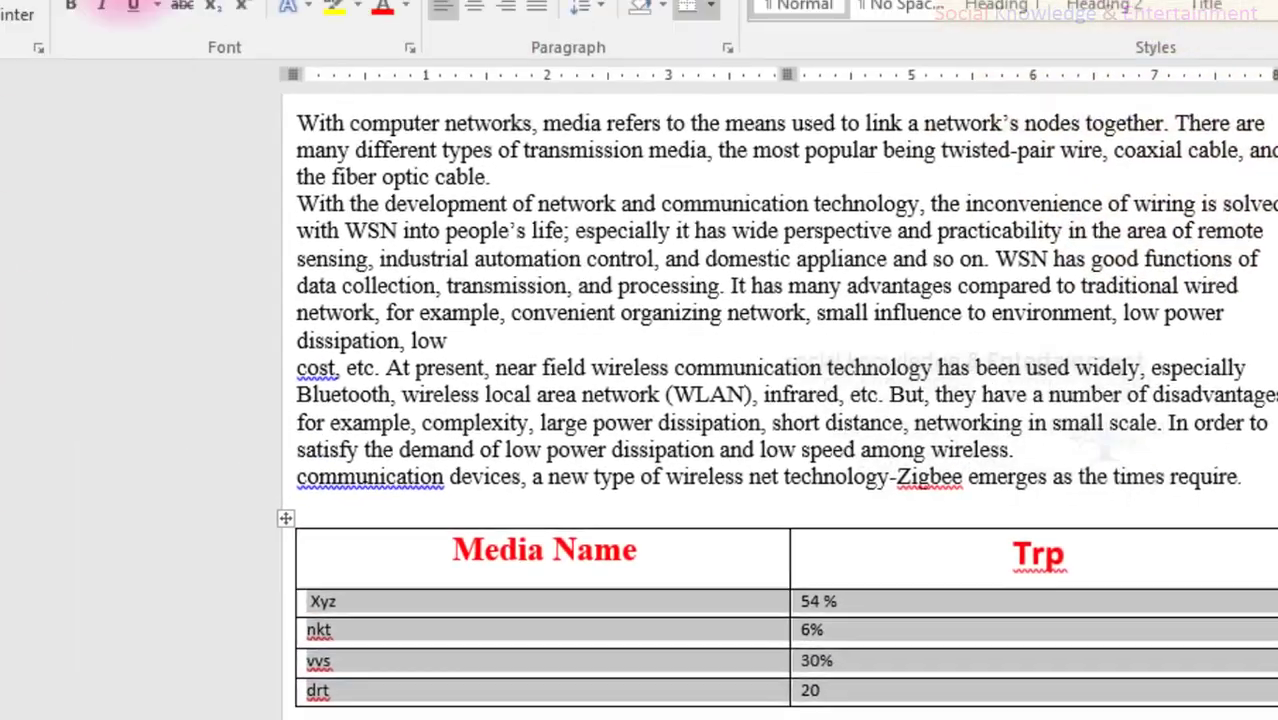
click(198, 144)
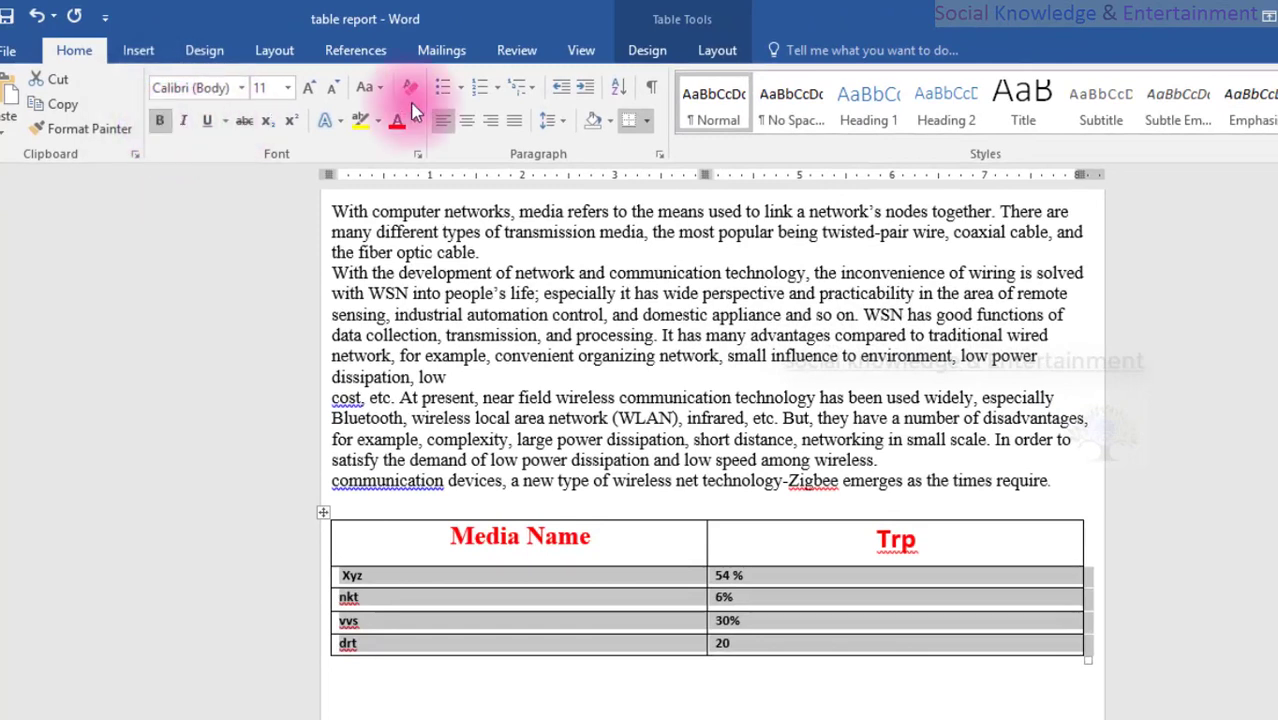
click(372, 87)
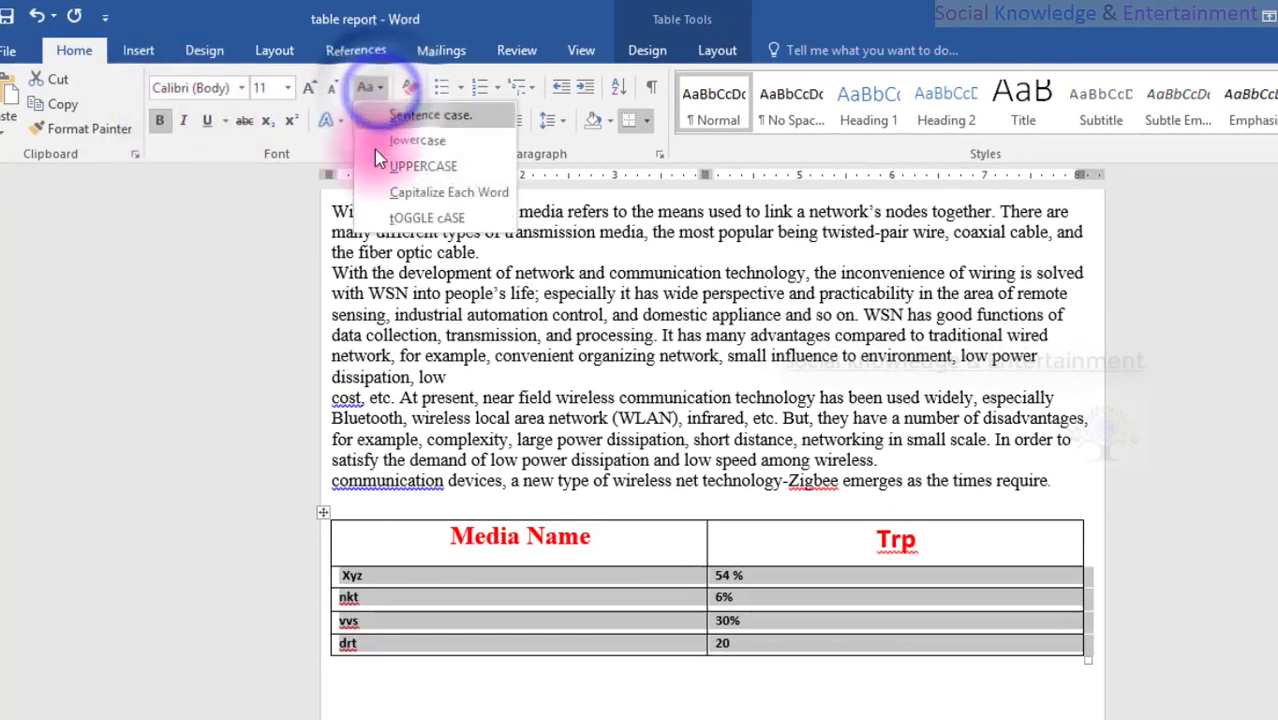
click(372, 195)
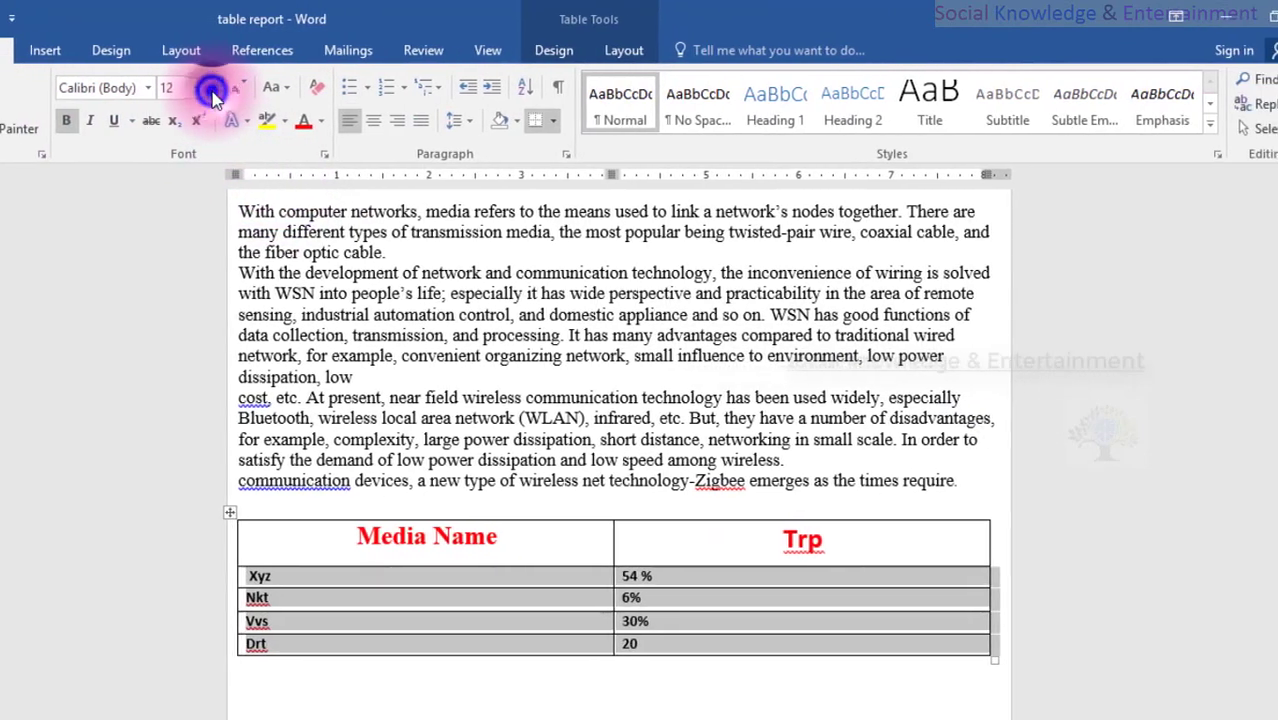
Set the data rows to font size 16, centred, in dark blue
click(285, 90)
click(285, 90)
click(285, 90)
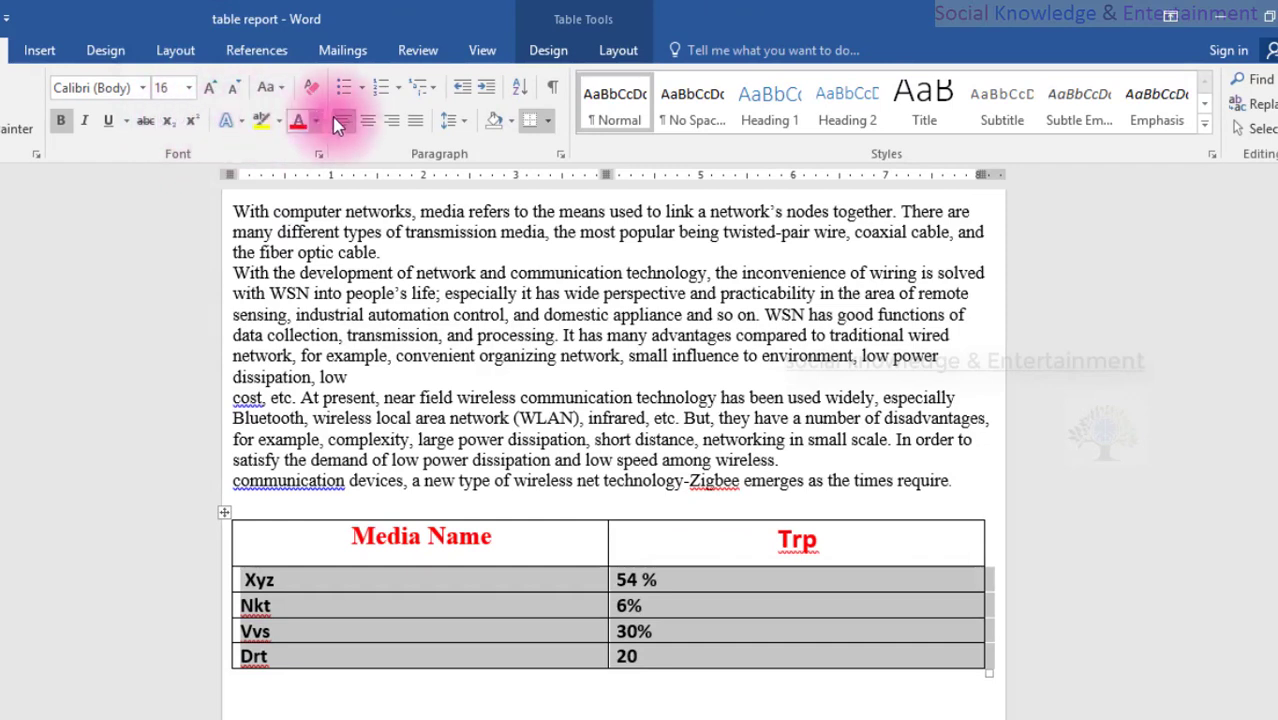
click(368, 122)
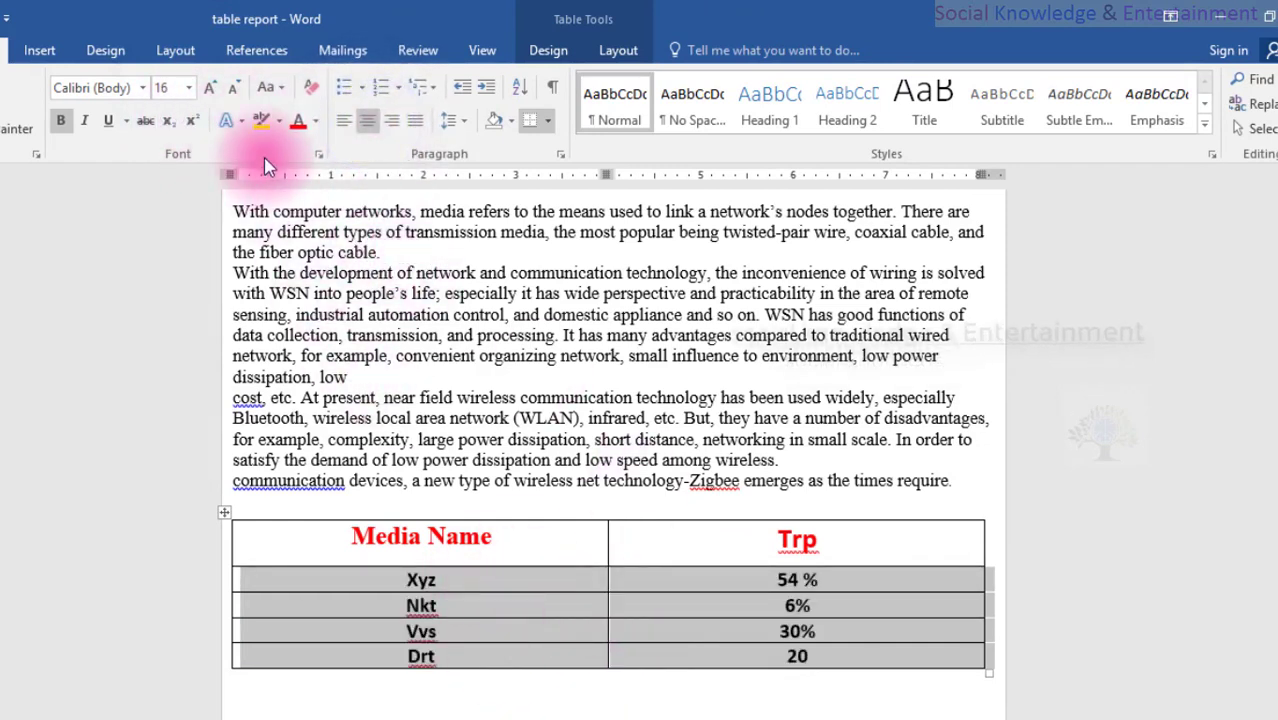
click(315, 121)
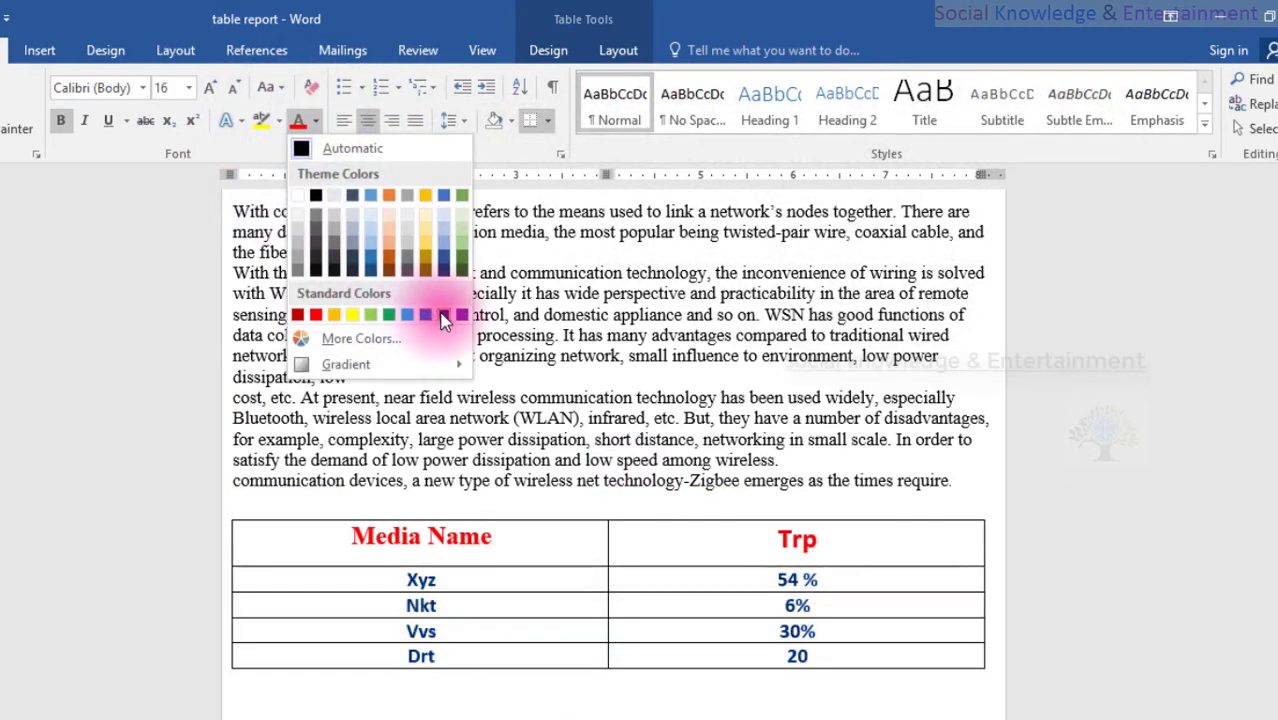
click(444, 316)
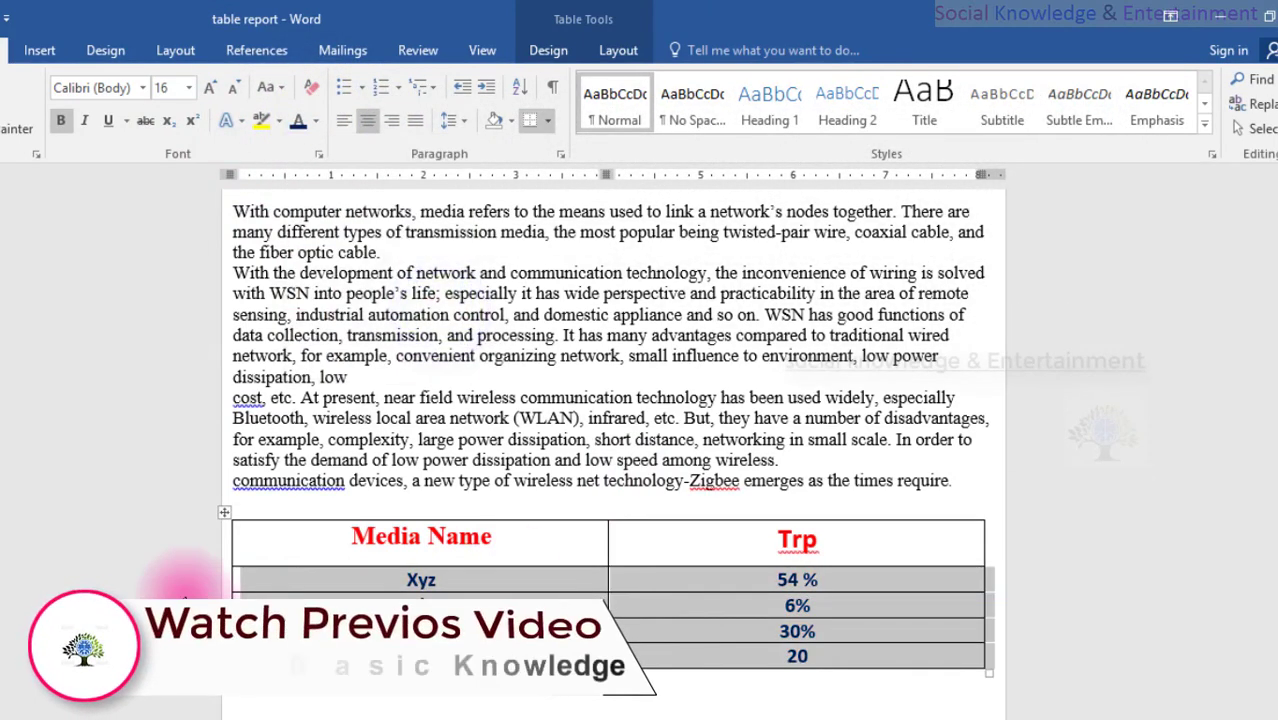
click(165, 560)
scroll(600, 400, down, 3)
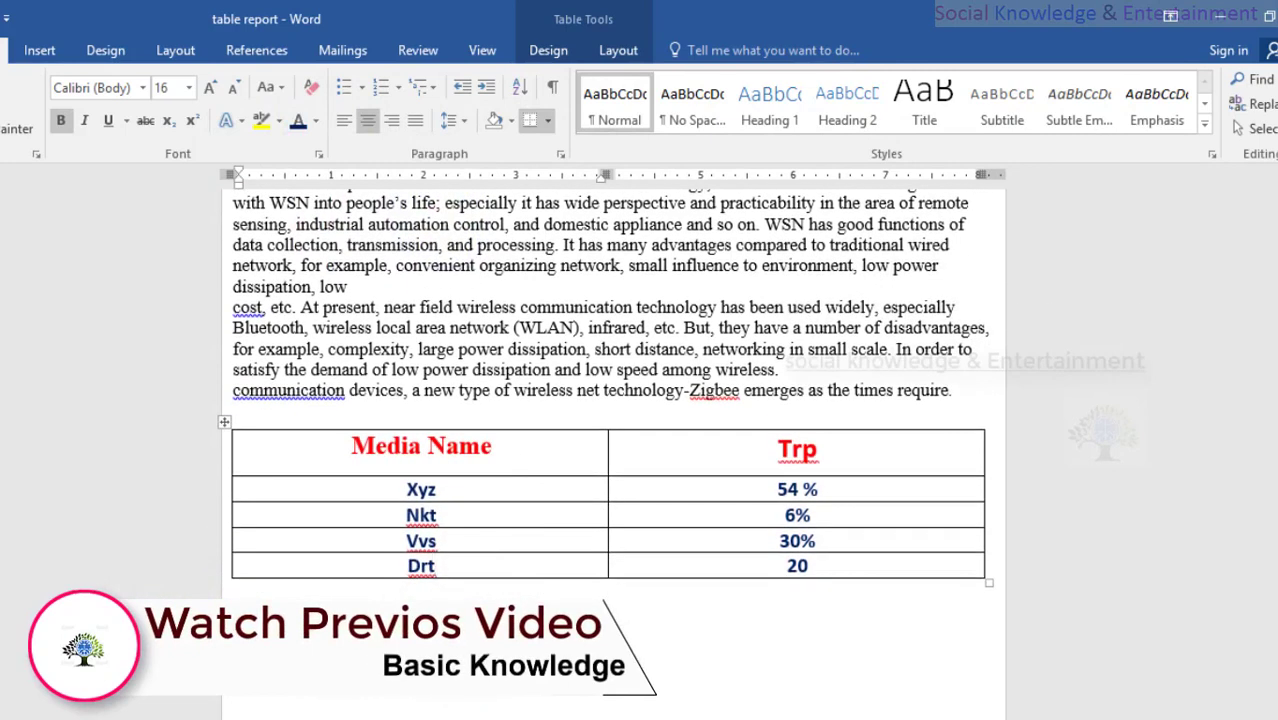
Open the Insert tab's Table menu and close it without inserting a table
click(38, 62)
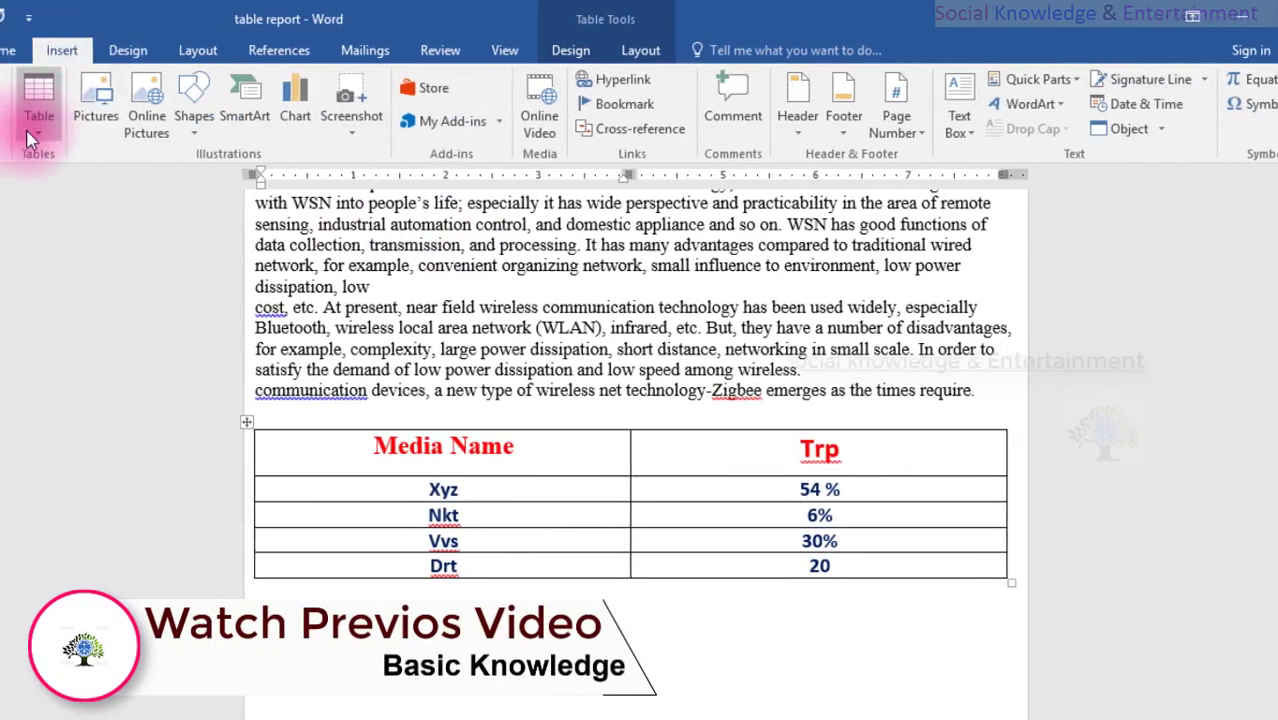
click(120, 137)
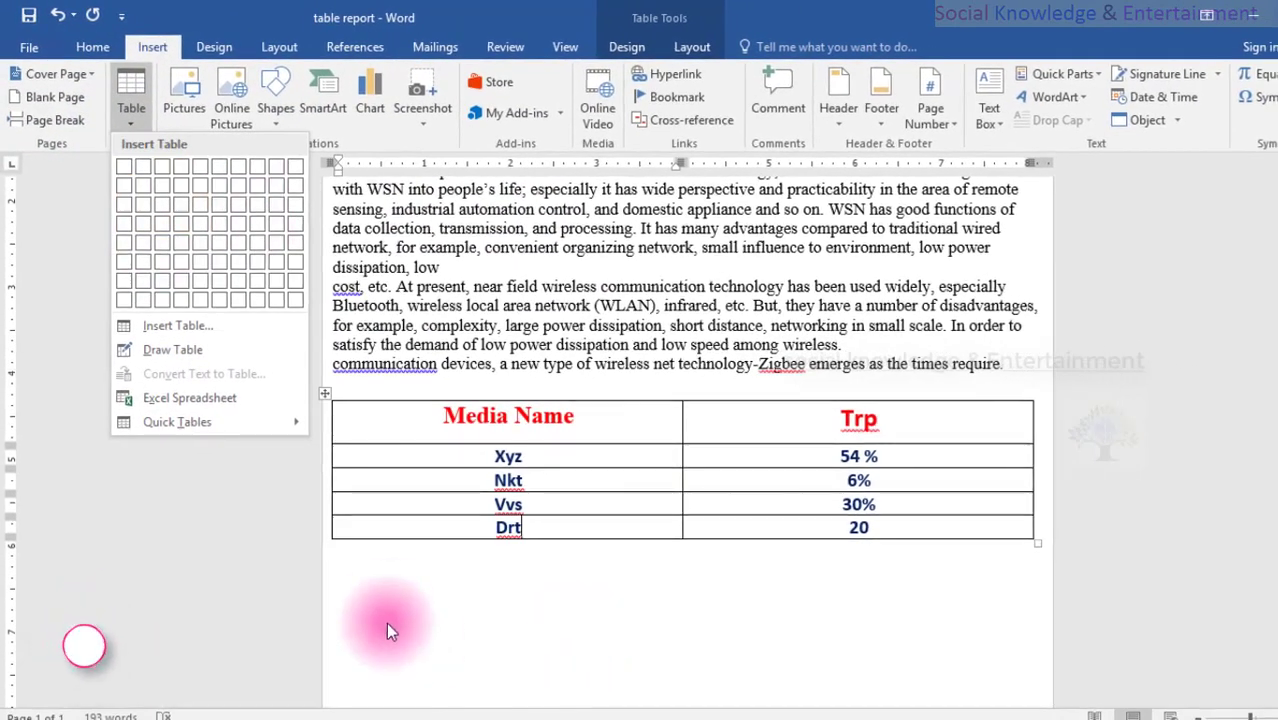
click(386, 622)
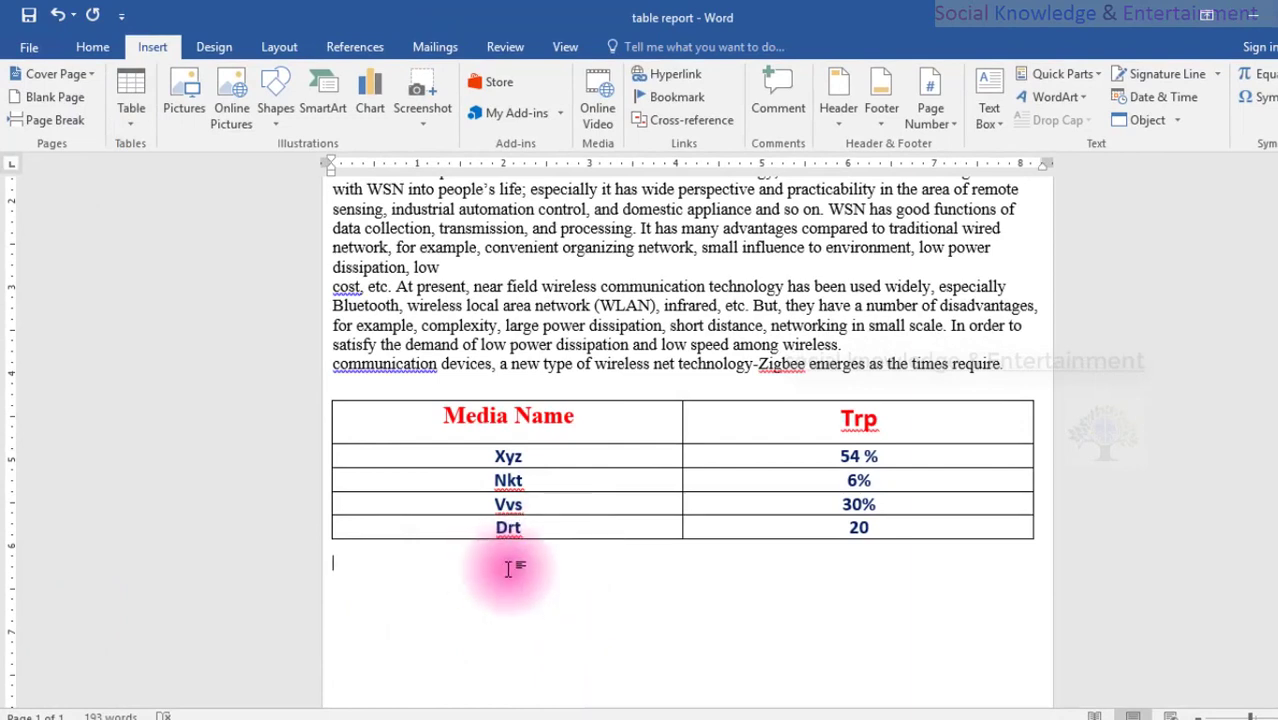
mouse_move(508, 421)
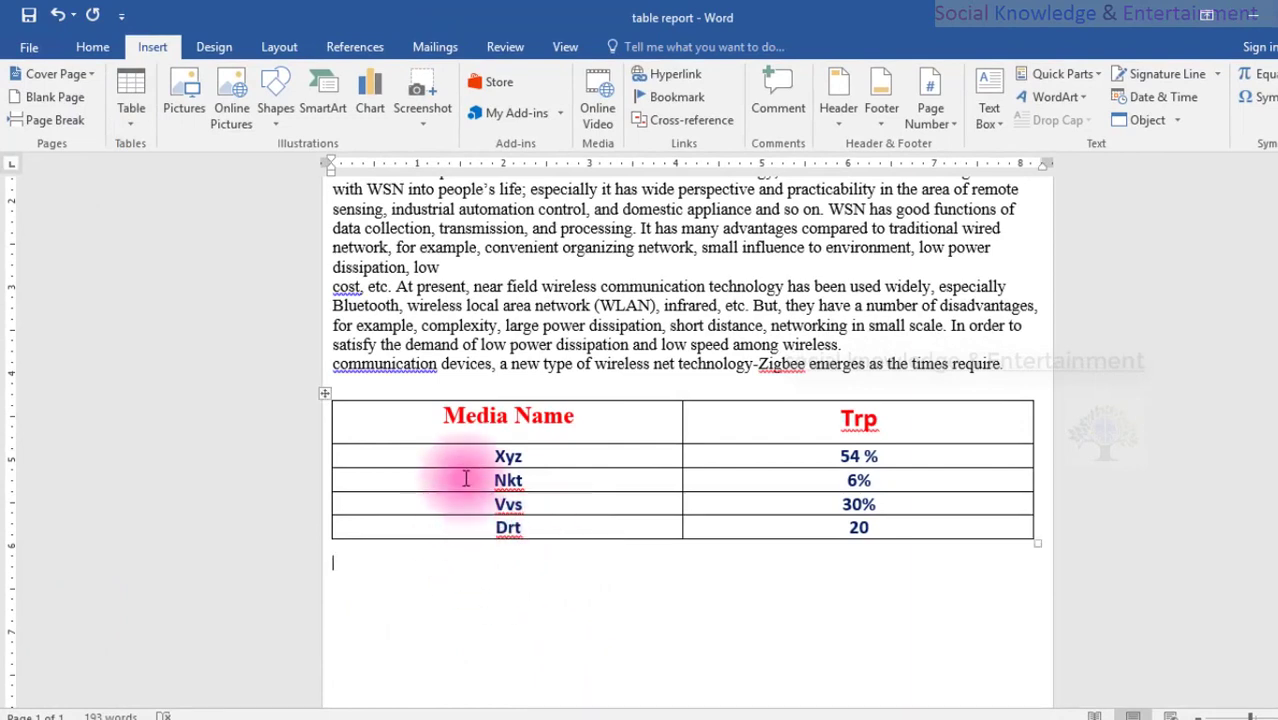
Select the Media Name and Trp header words in the table
drag(348, 427, 884, 414)
click(488, 420)
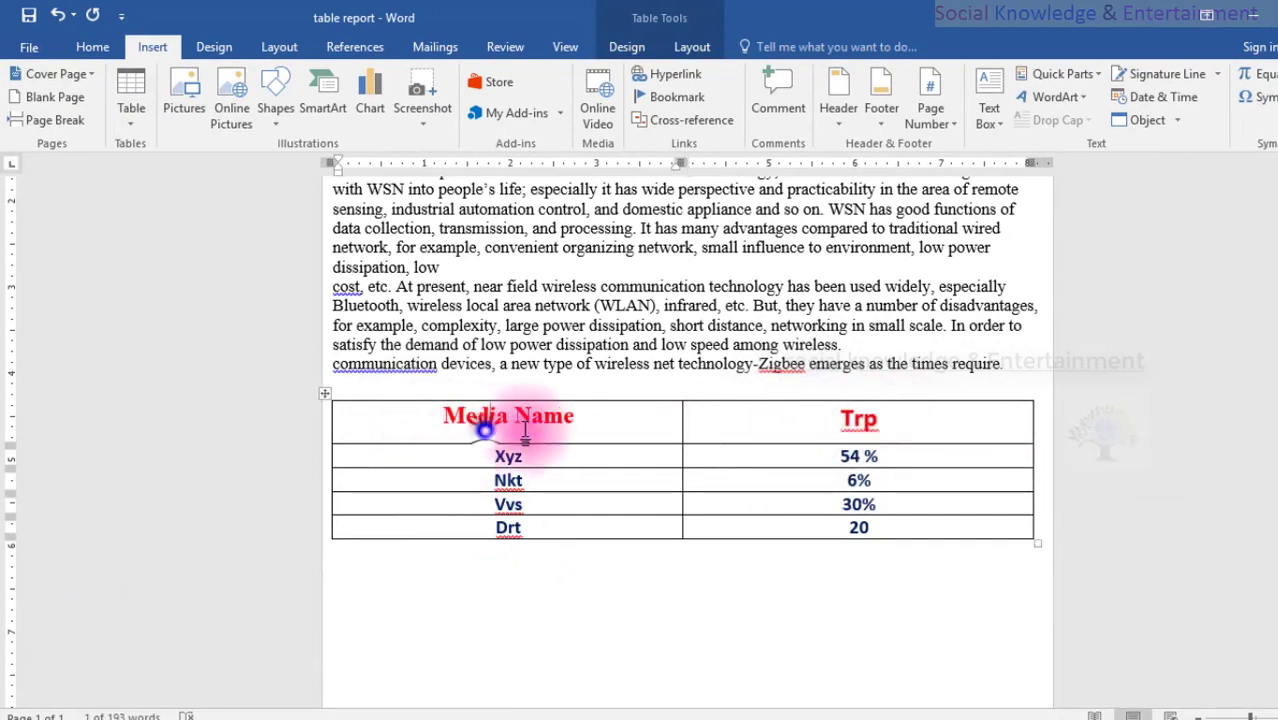
drag(590, 427, 443, 419)
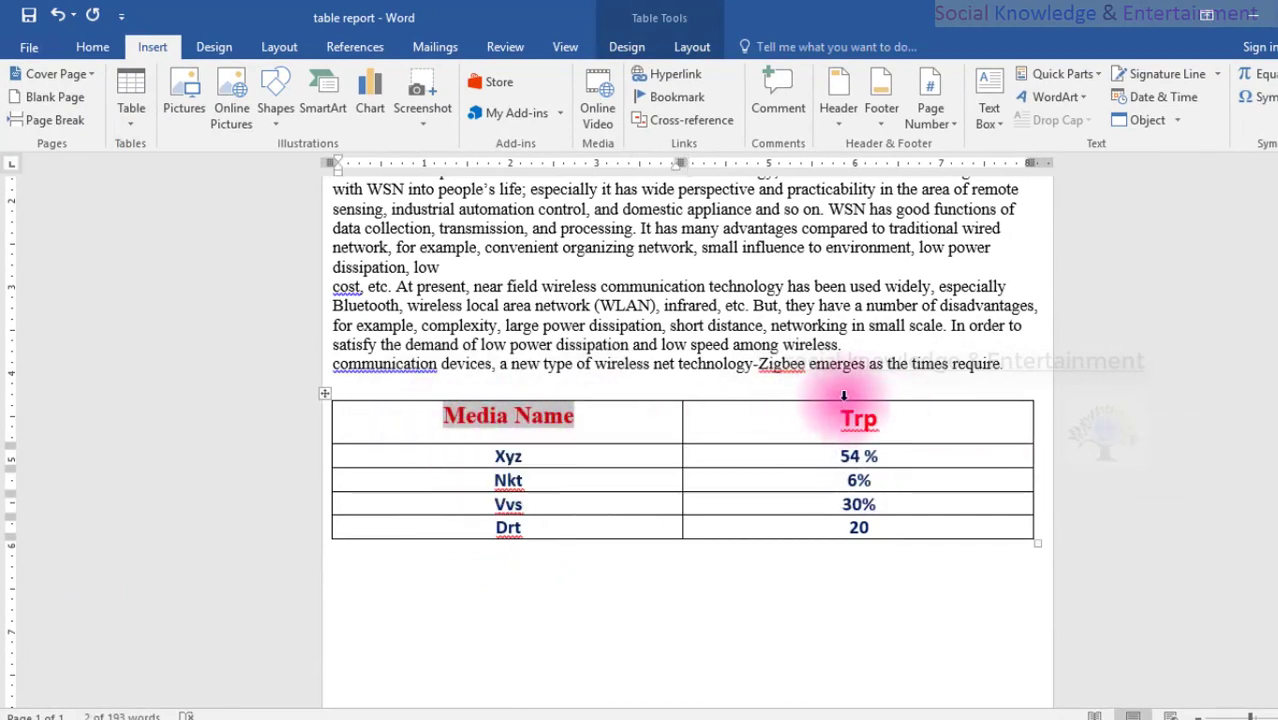
double_click(912, 421)
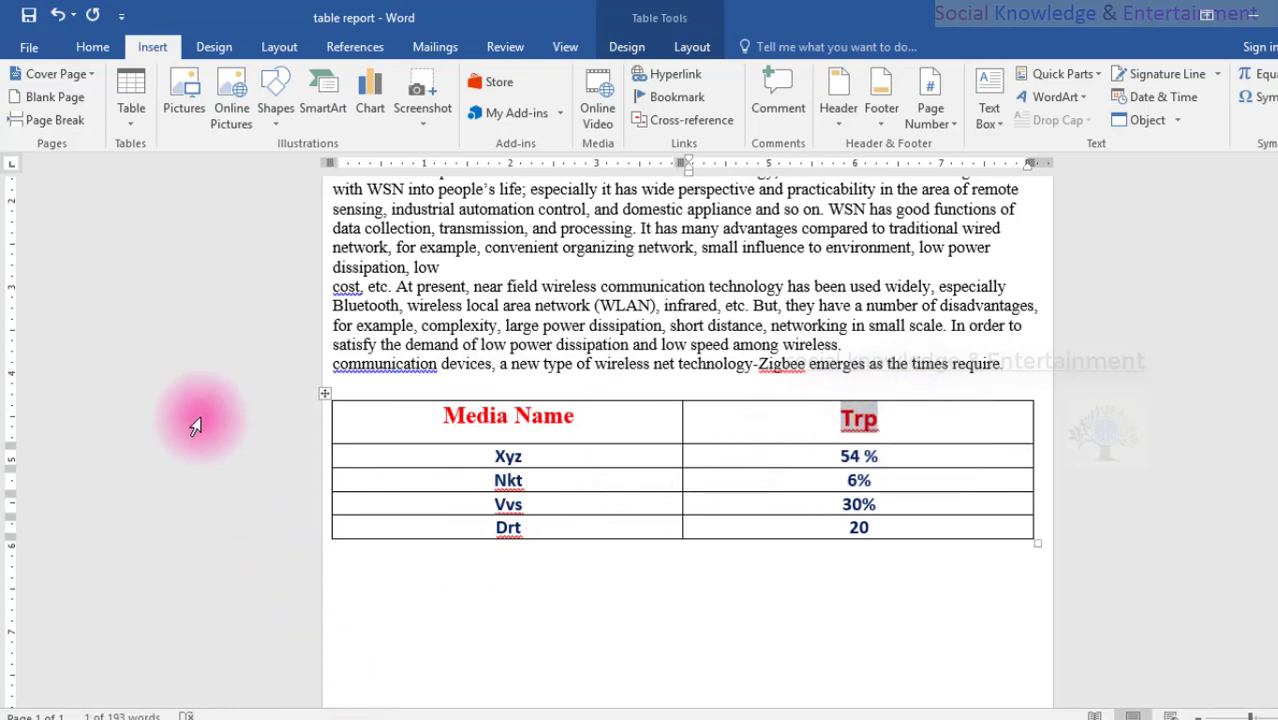
Select the table and try an orange banded style from the Table Styles gallery
drag(200, 424, 200, 528)
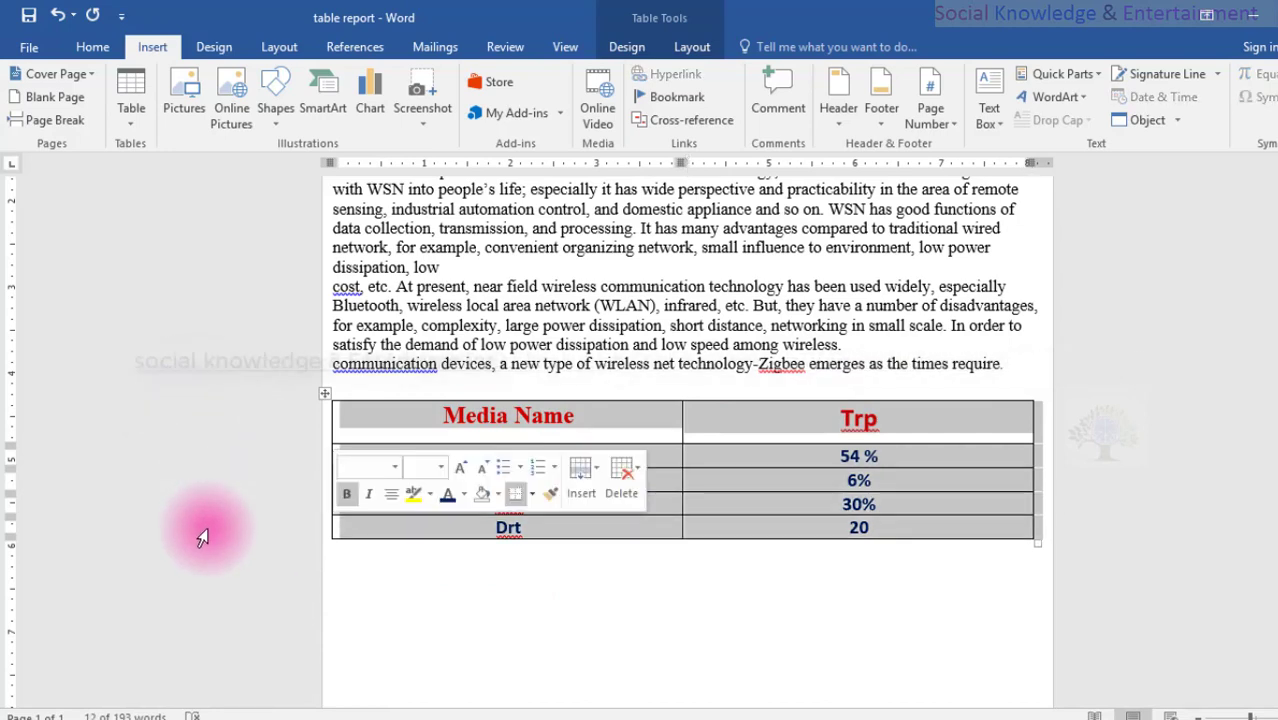
click(624, 47)
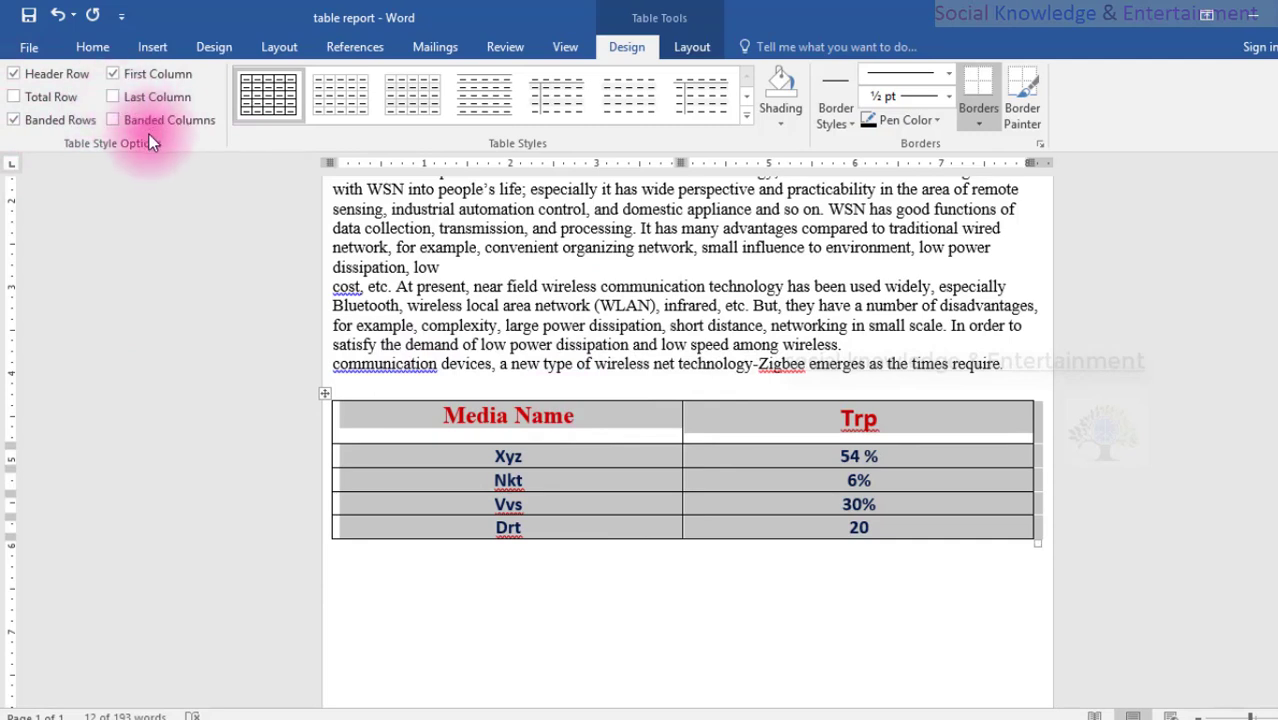
click(137, 94)
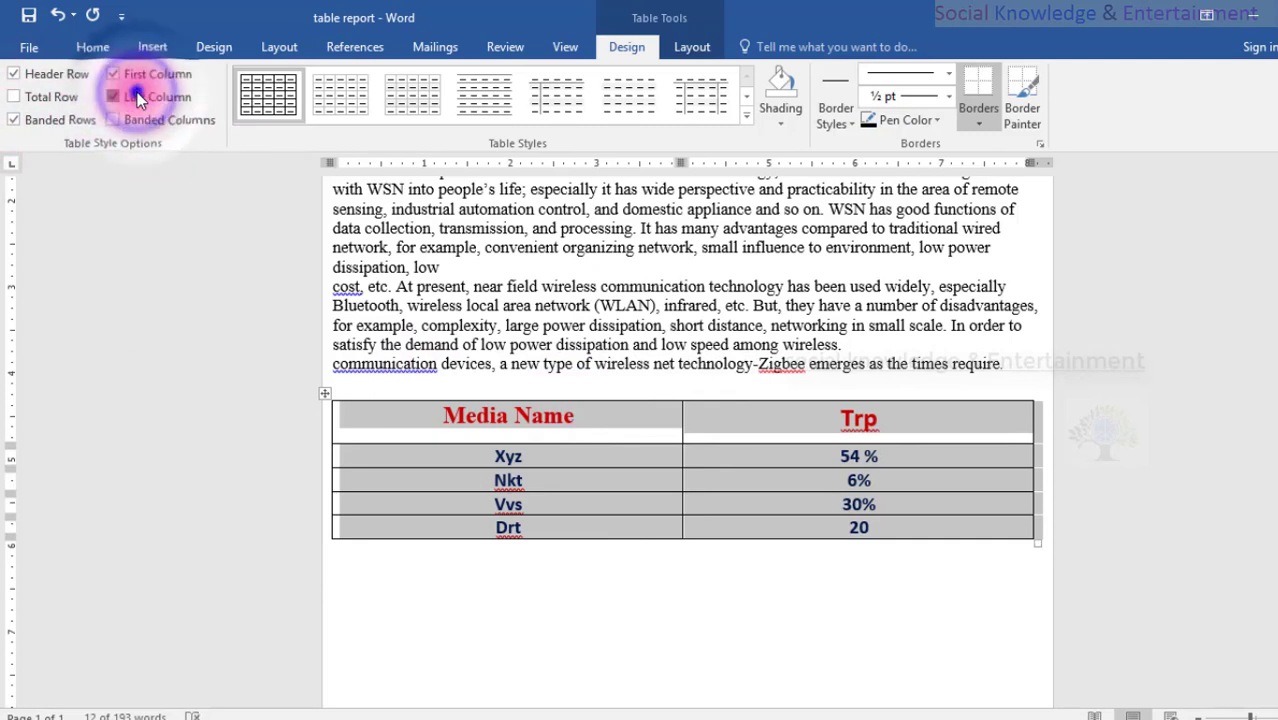
click(137, 96)
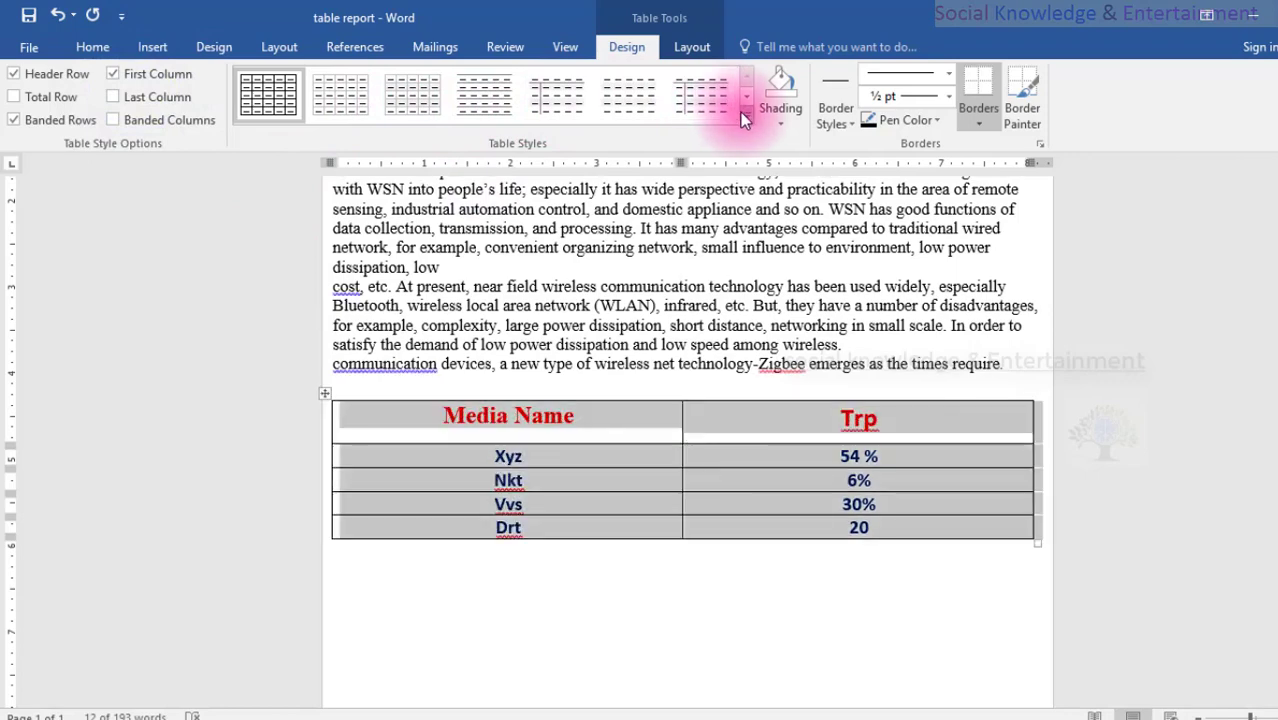
click(745, 118)
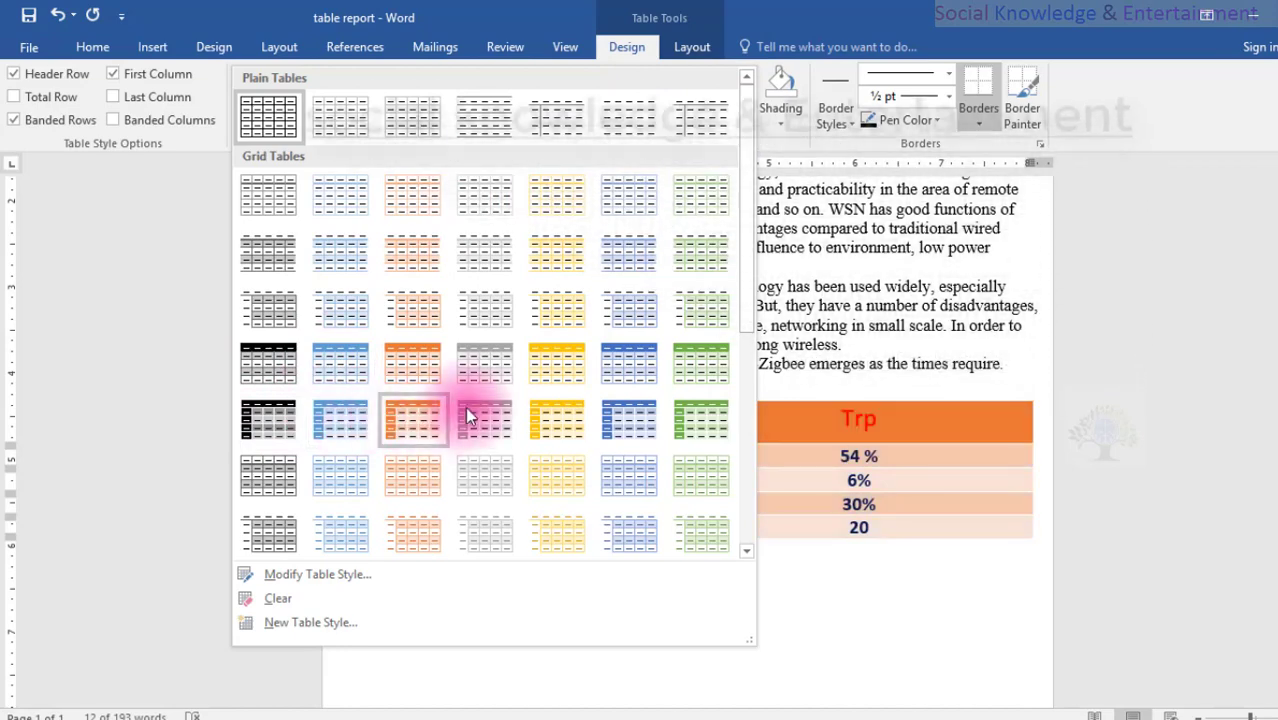
scroll(542, 351, down, 5)
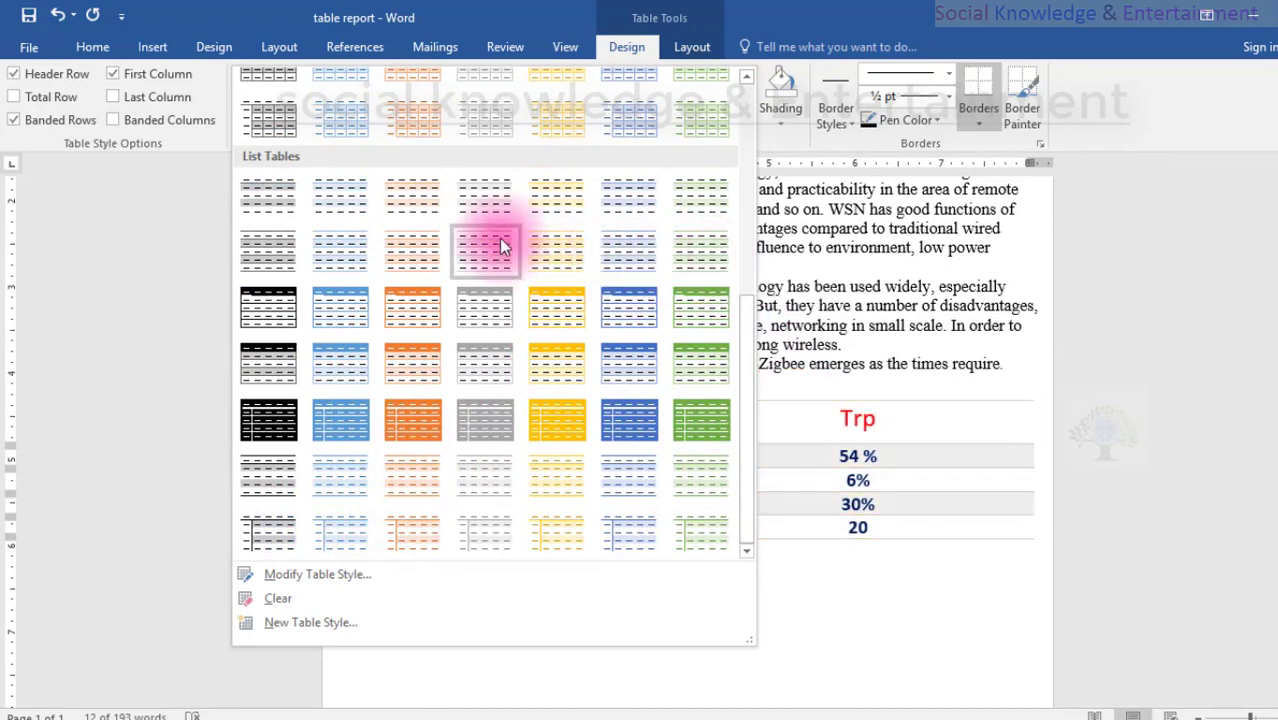
click(447, 238)
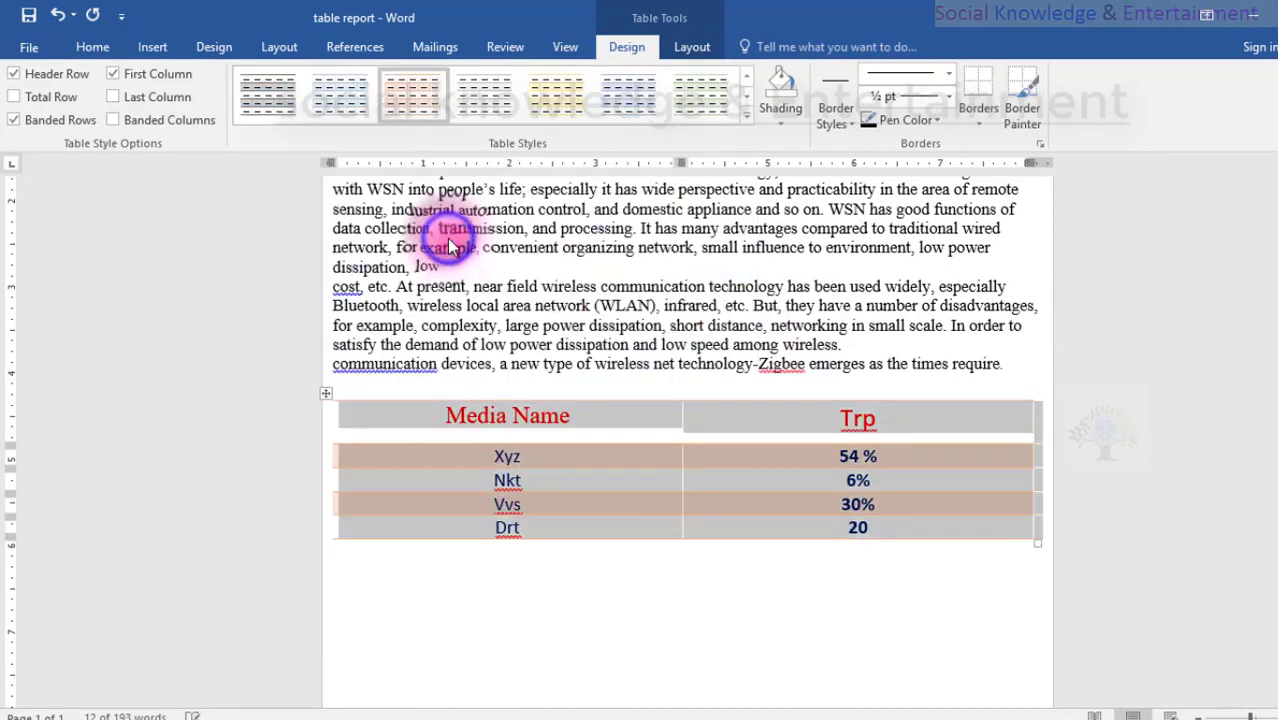
click(496, 481)
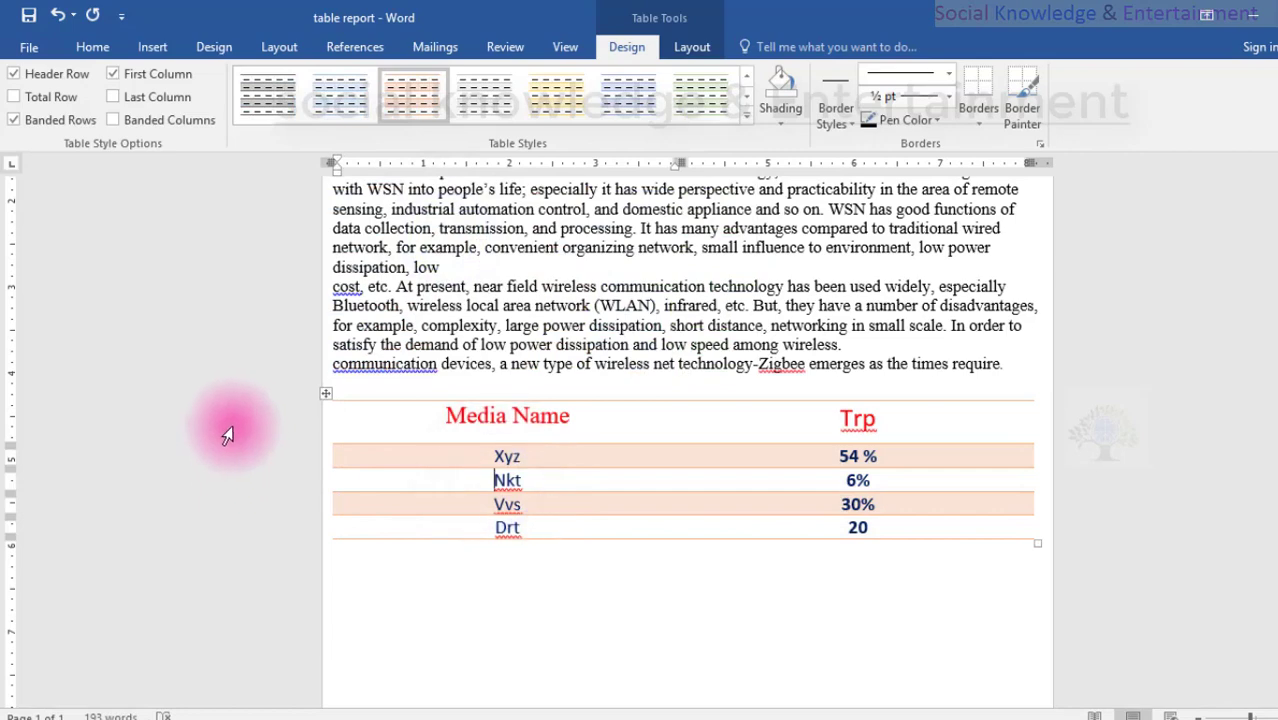
Preview other coloured table styles, including black and green ones
drag(237, 418, 232, 541)
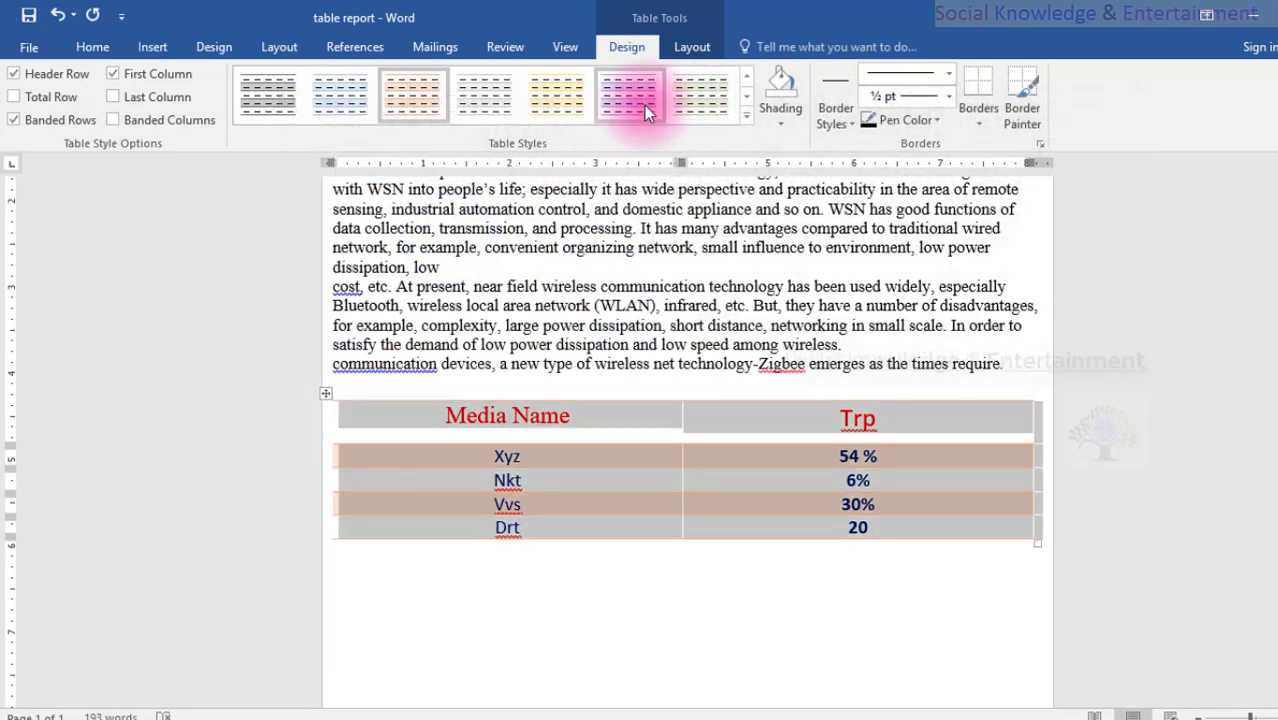
click(642, 104)
click(745, 97)
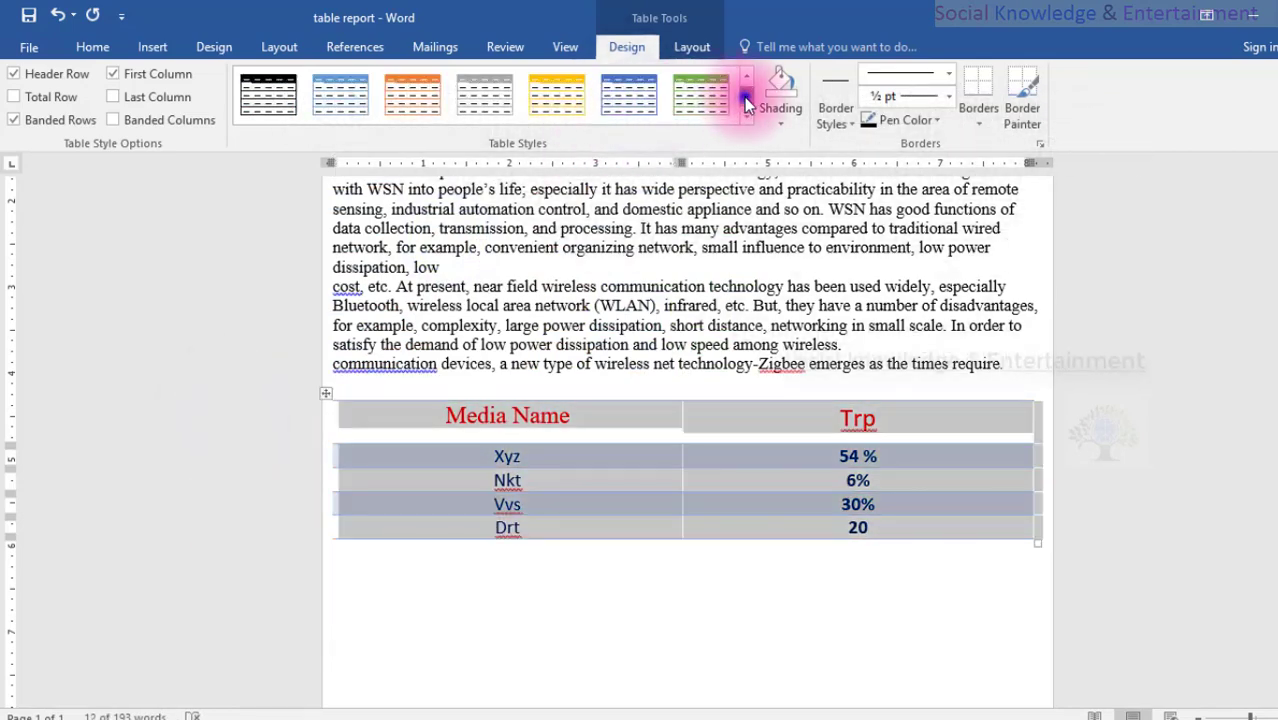
click(295, 99)
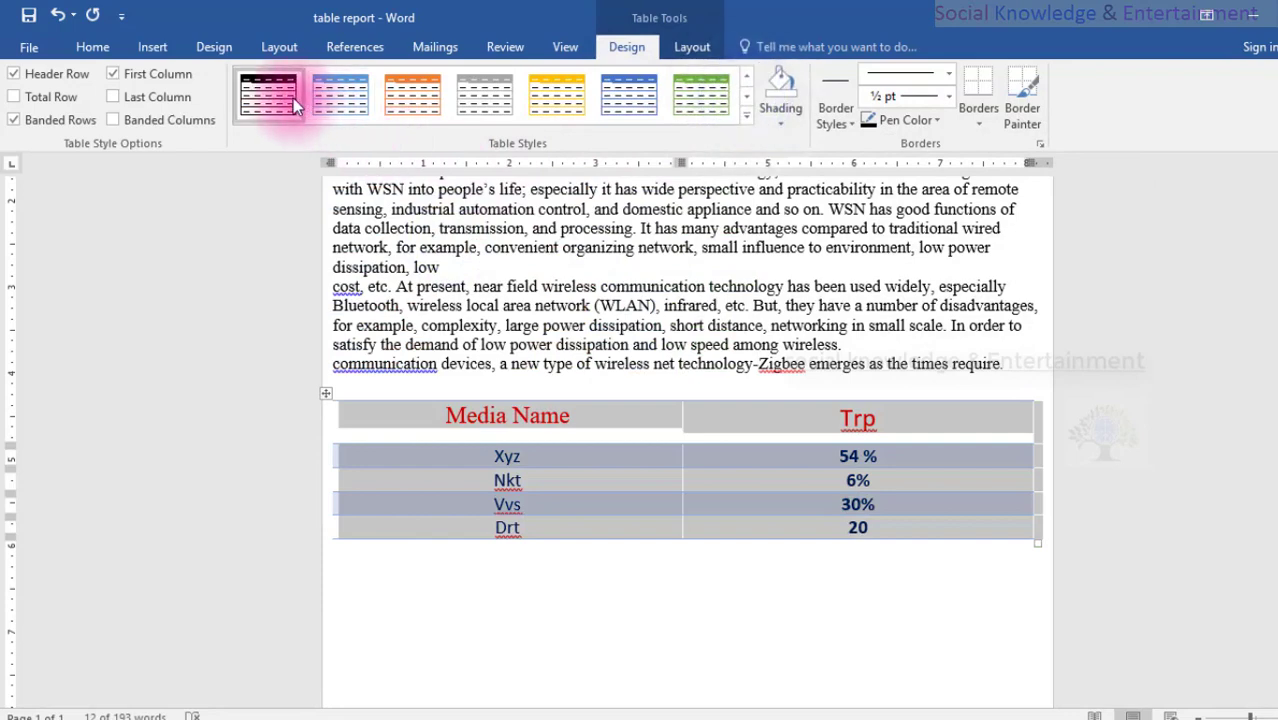
click(700, 98)
click(746, 98)
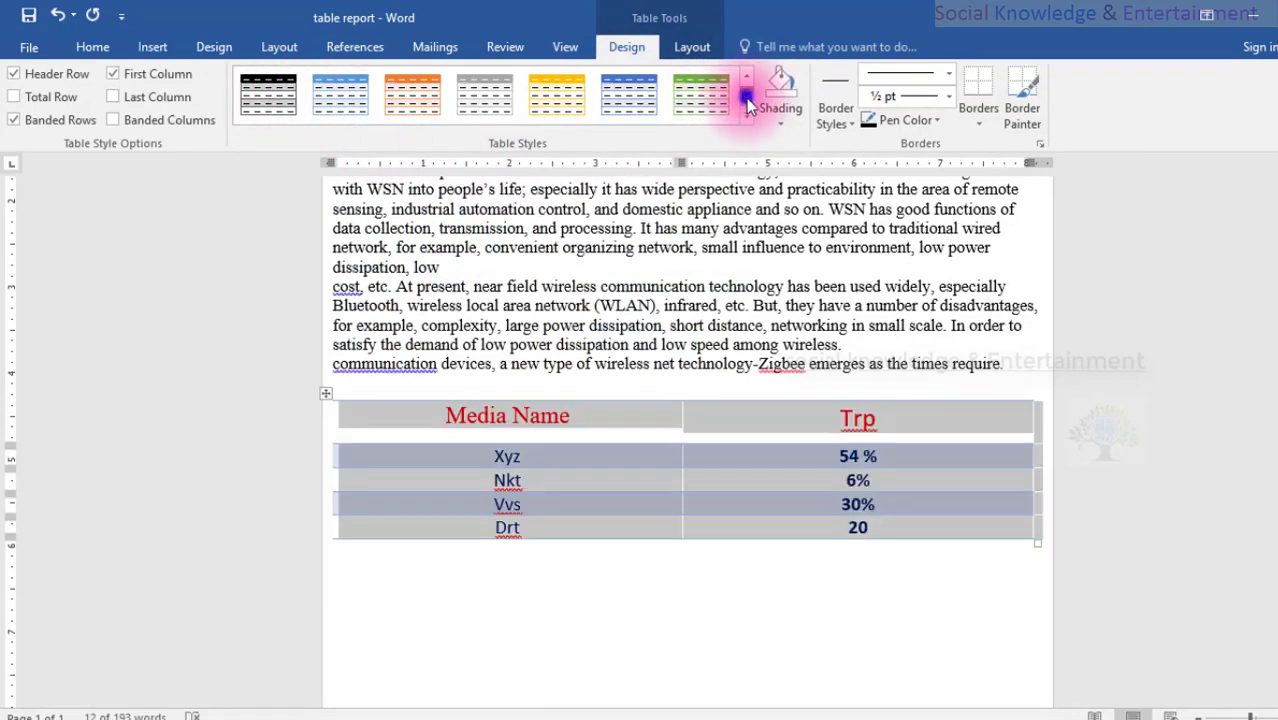
Apply List Table 6 Colorful to the table, then reselect the whole table
click(745, 119)
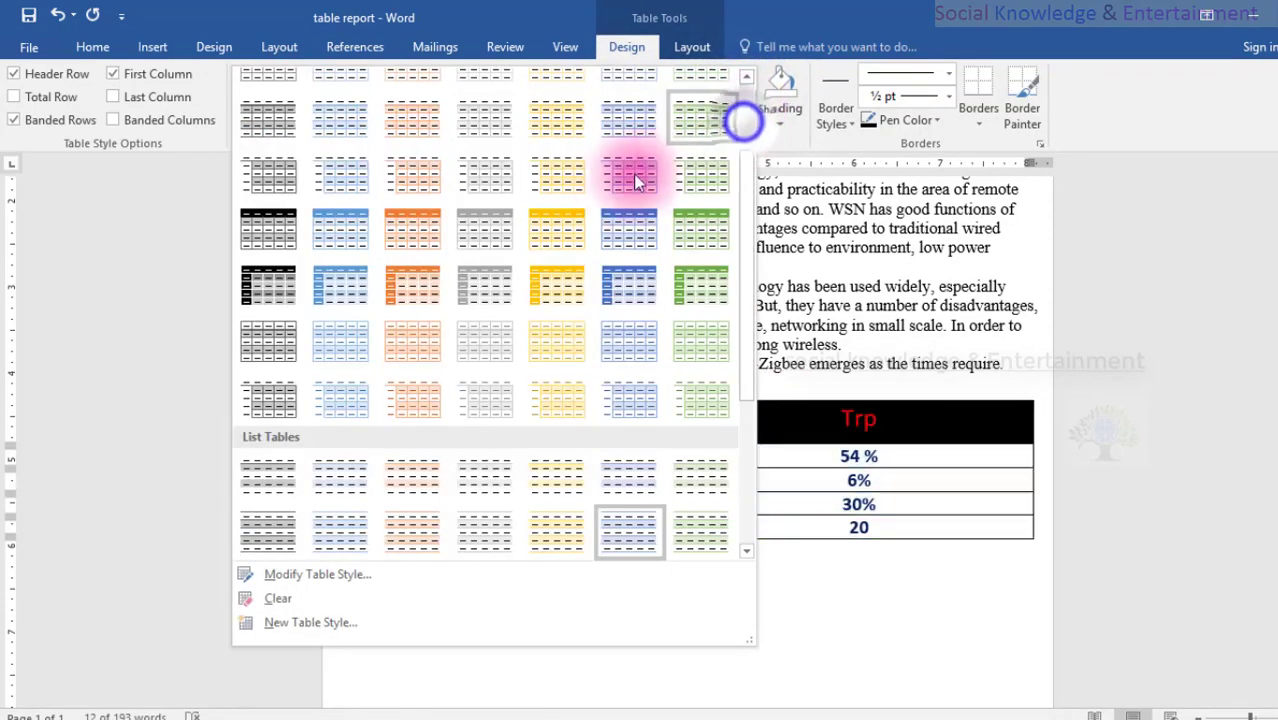
scroll(559, 251, down, 3)
scroll(559, 251, down, 2)
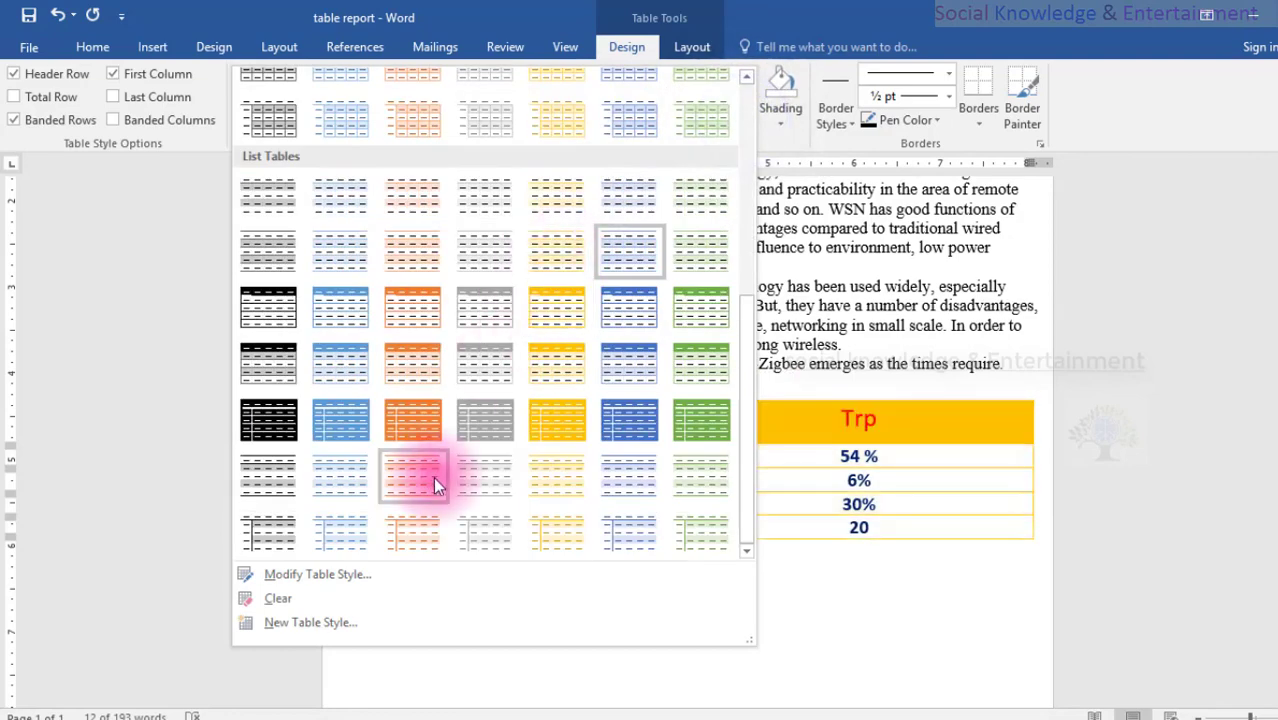
click(277, 484)
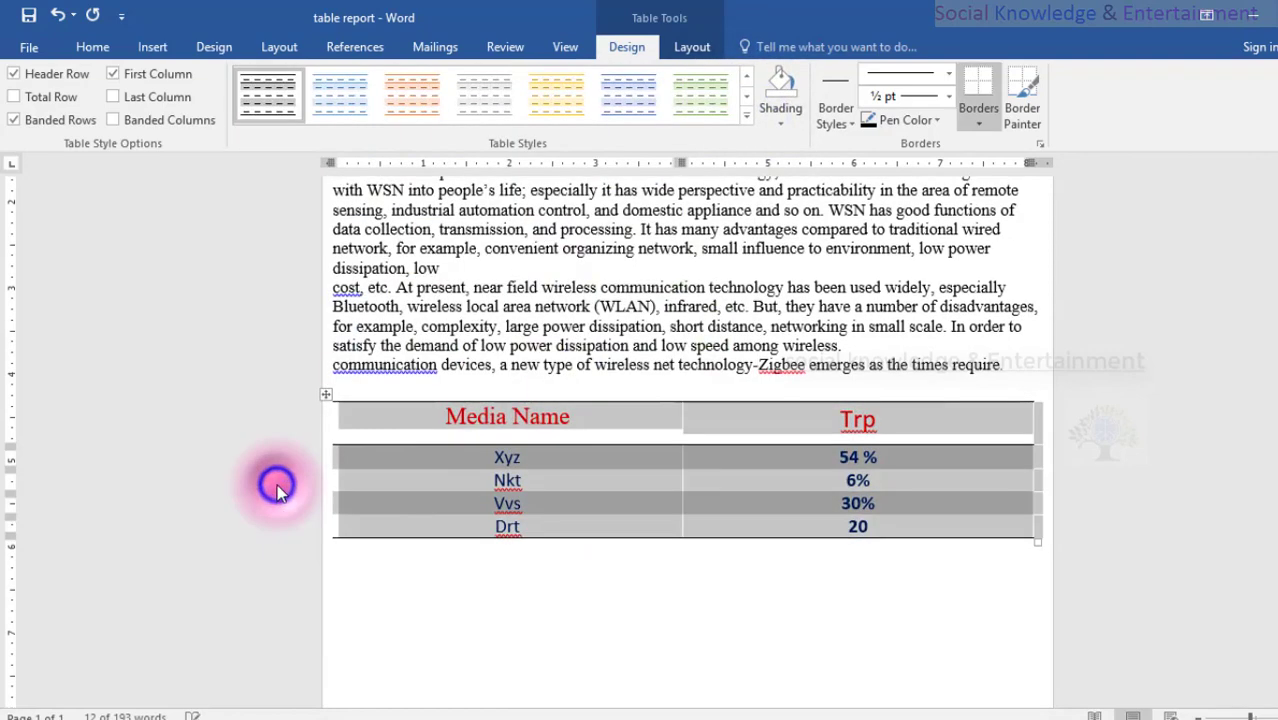
click(431, 480)
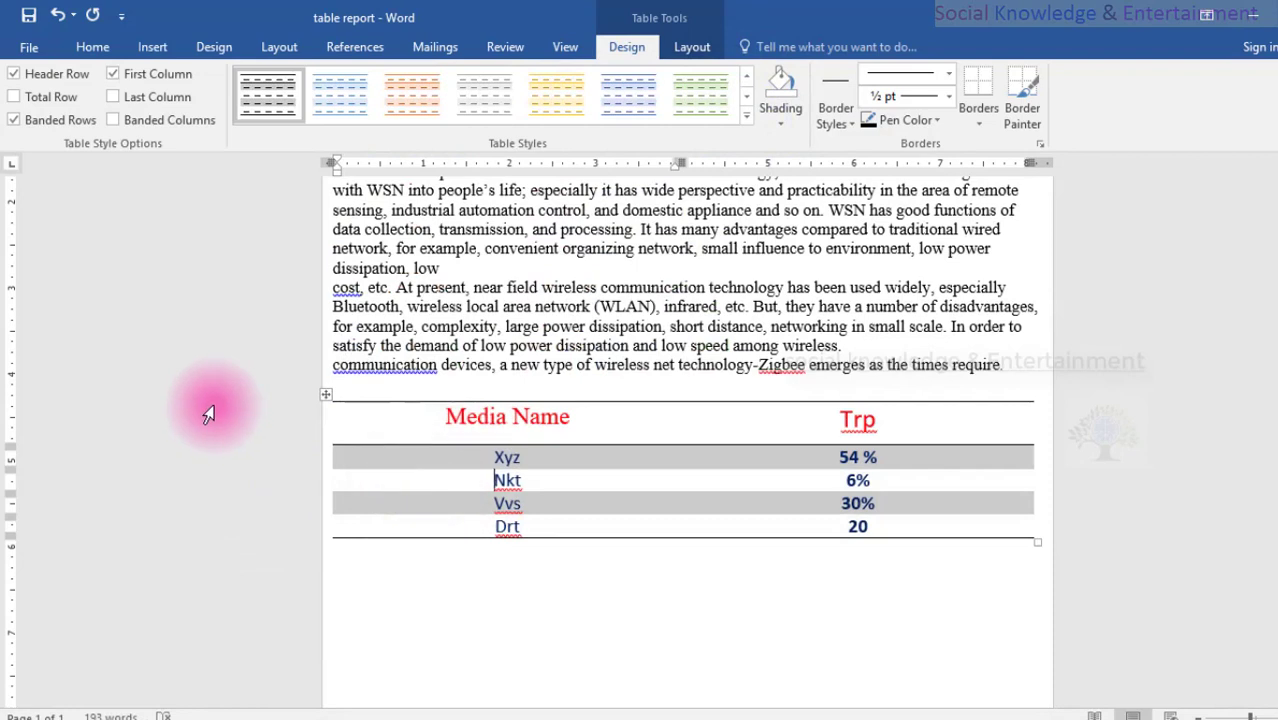
drag(208, 413, 234, 522)
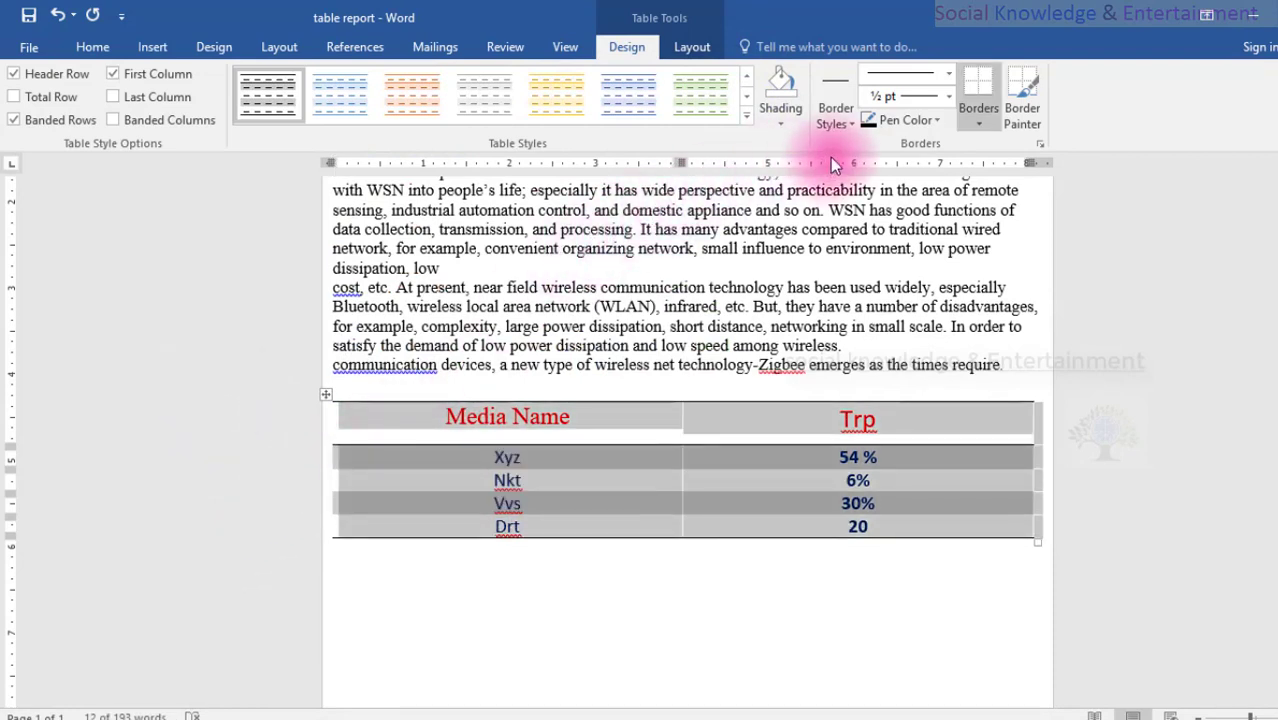
Remove all shading from the table
click(778, 112)
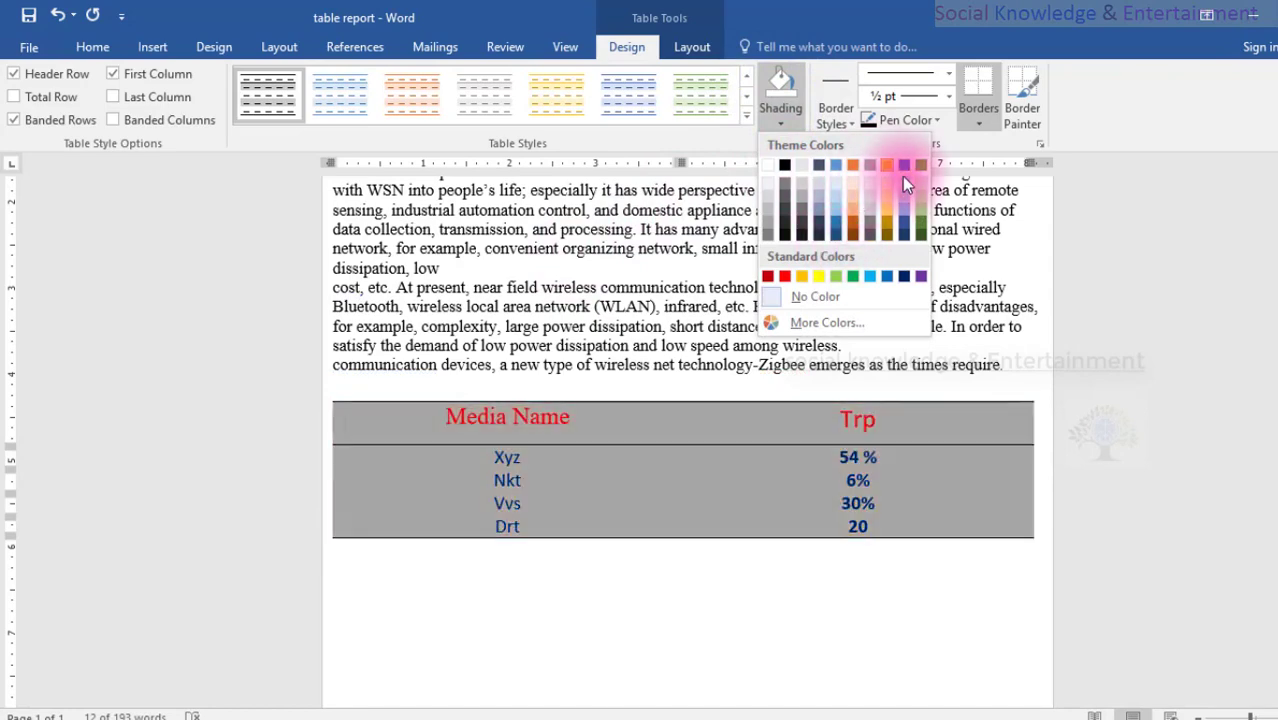
click(802, 296)
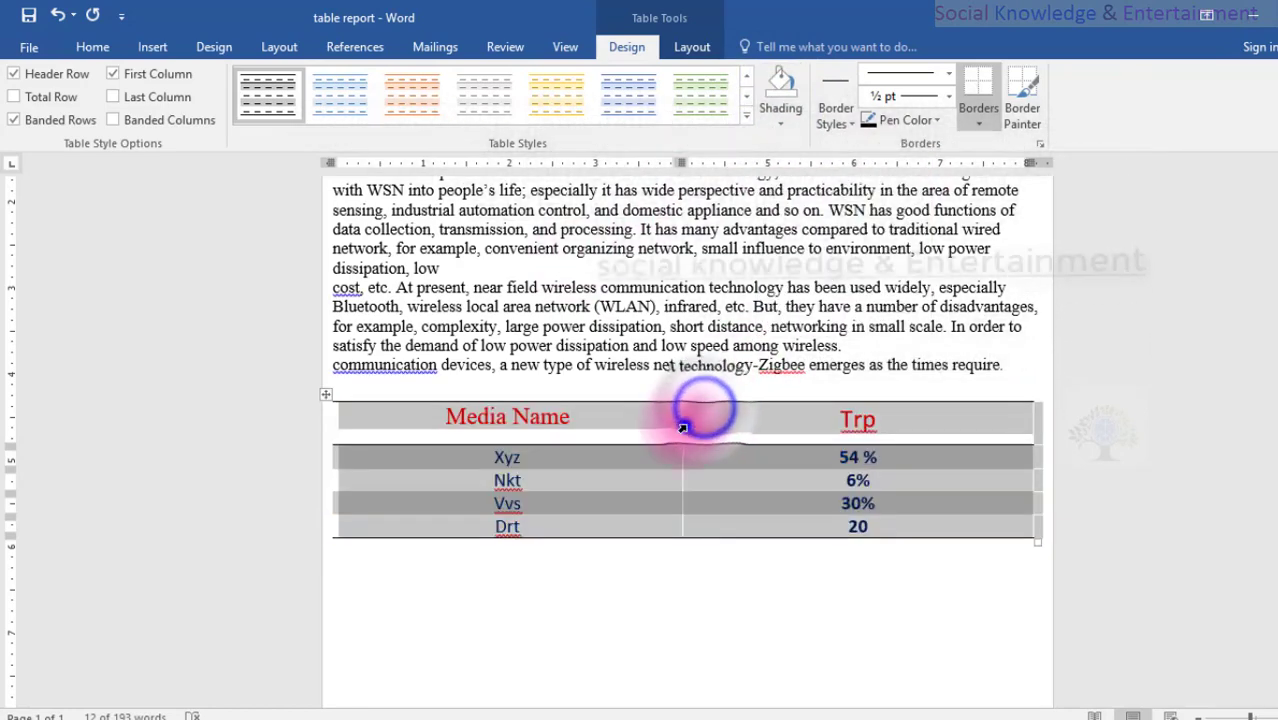
click(397, 460)
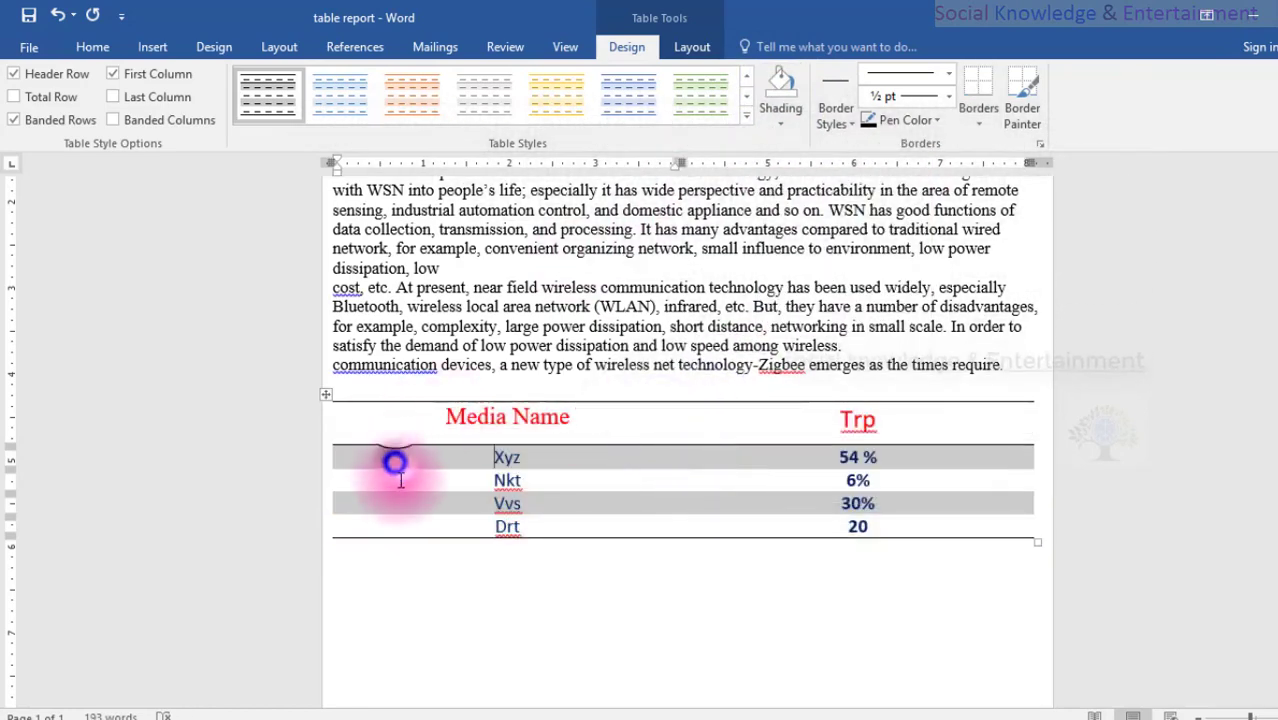
click(398, 500)
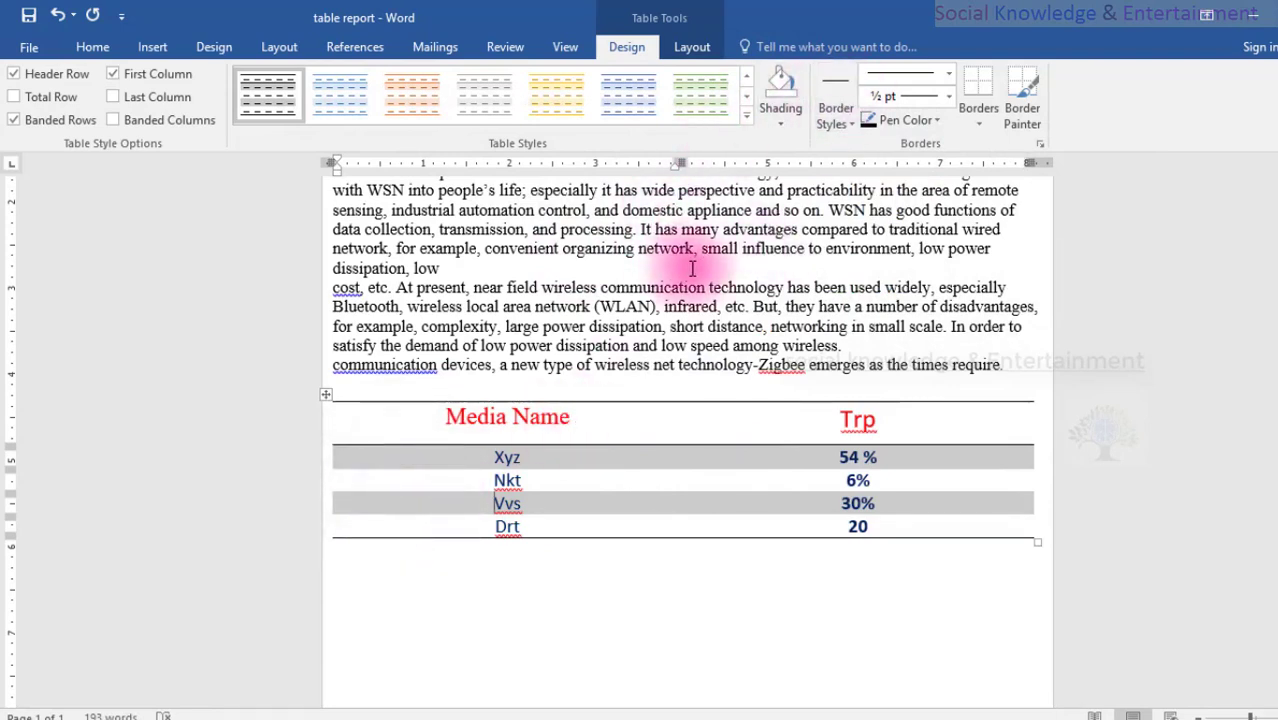
Shade the Xyz row orange, the Nkt row yellow and the Drt row blue
click(281, 460)
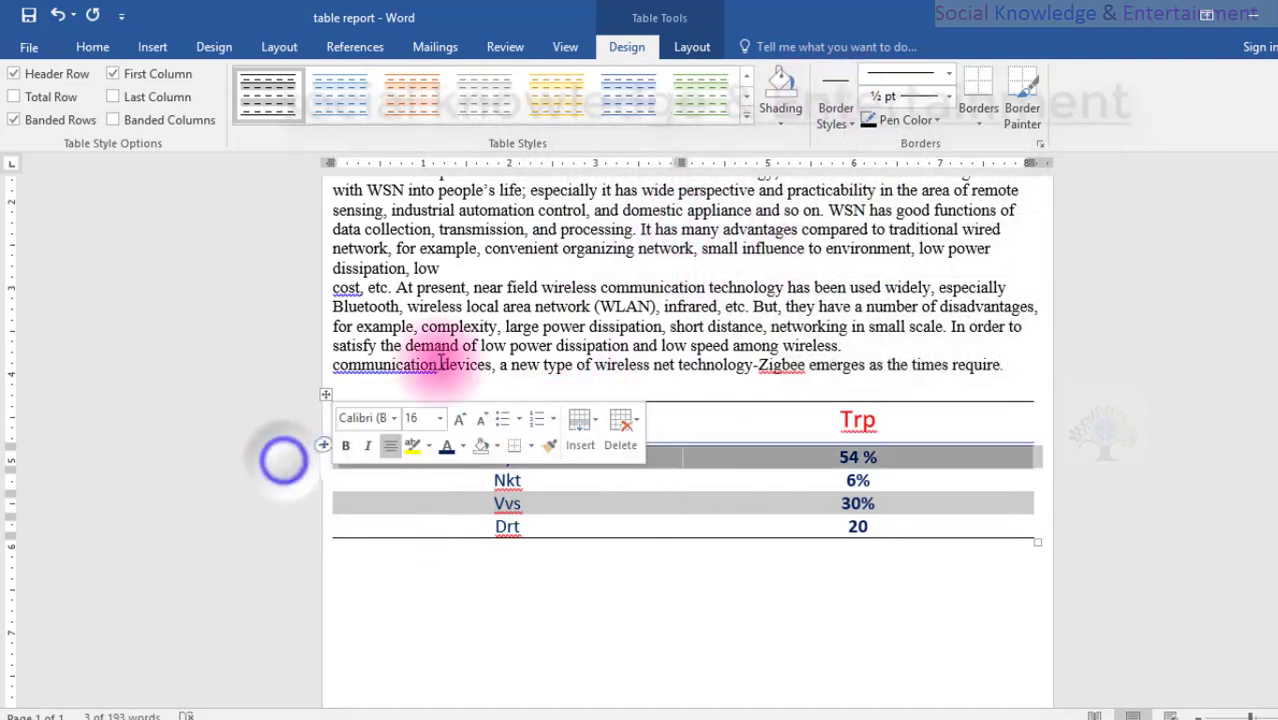
click(786, 127)
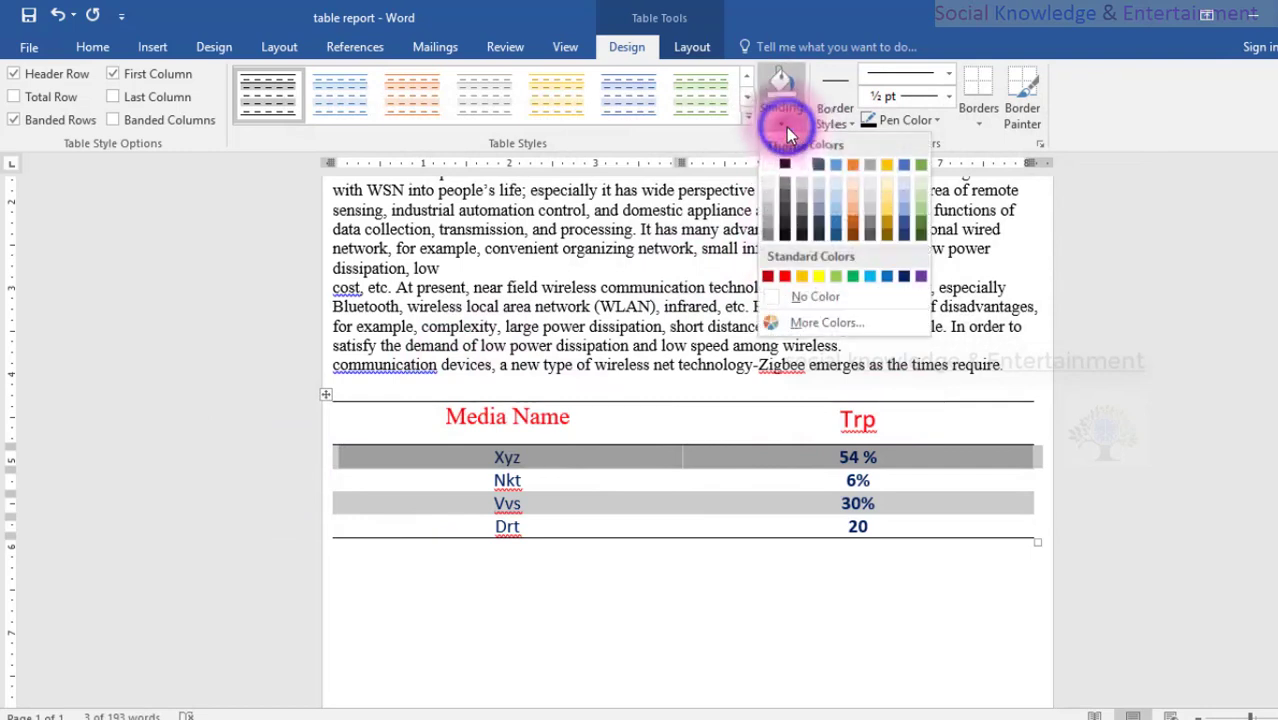
click(851, 205)
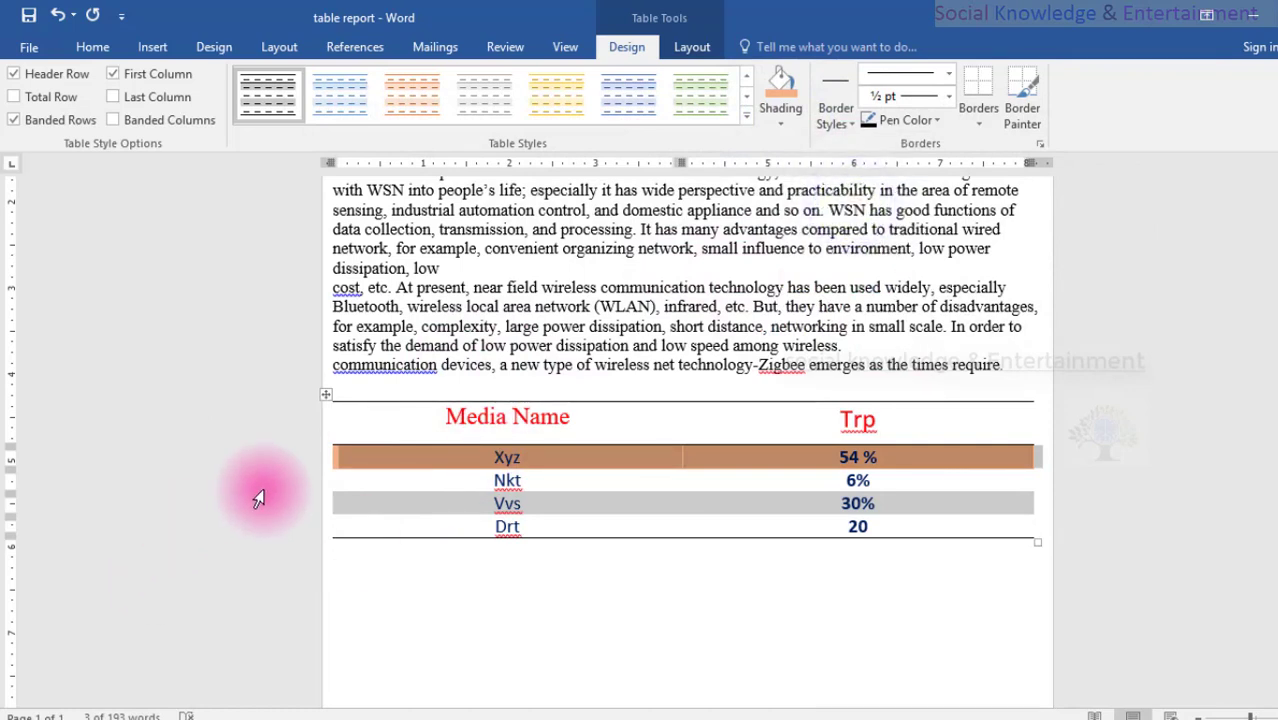
drag(258, 497, 262, 486)
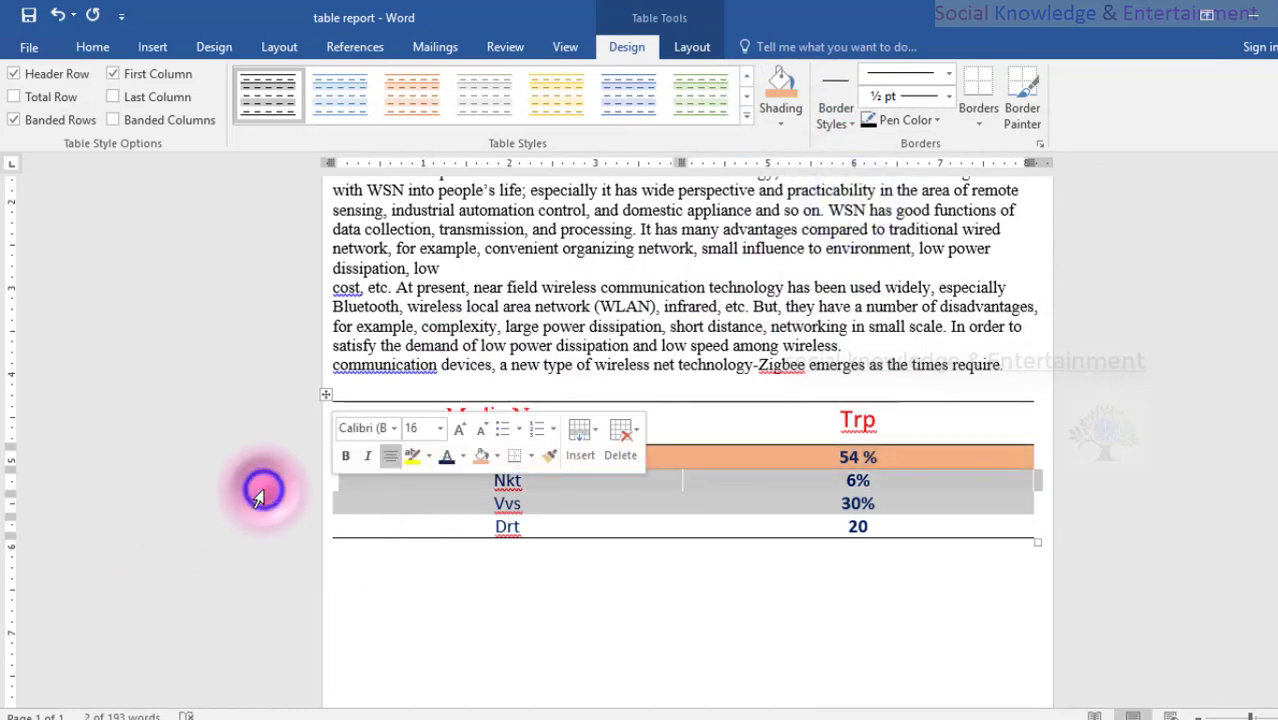
click(779, 118)
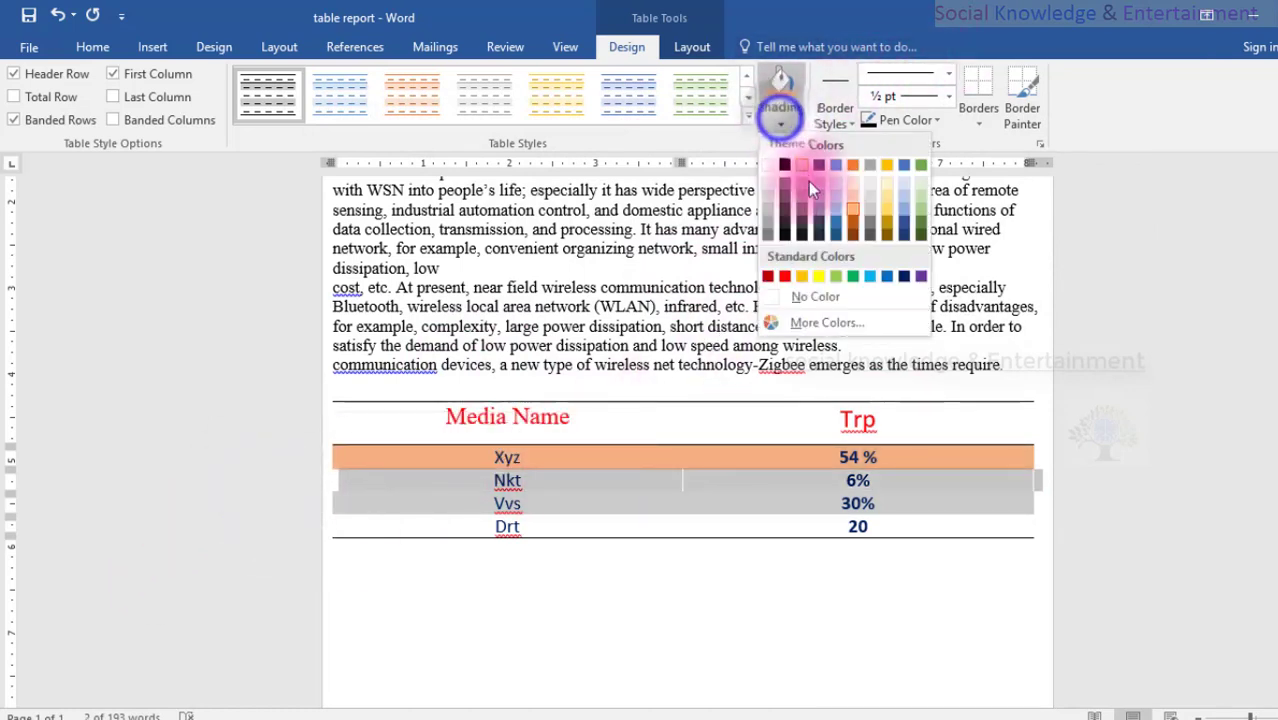
click(822, 278)
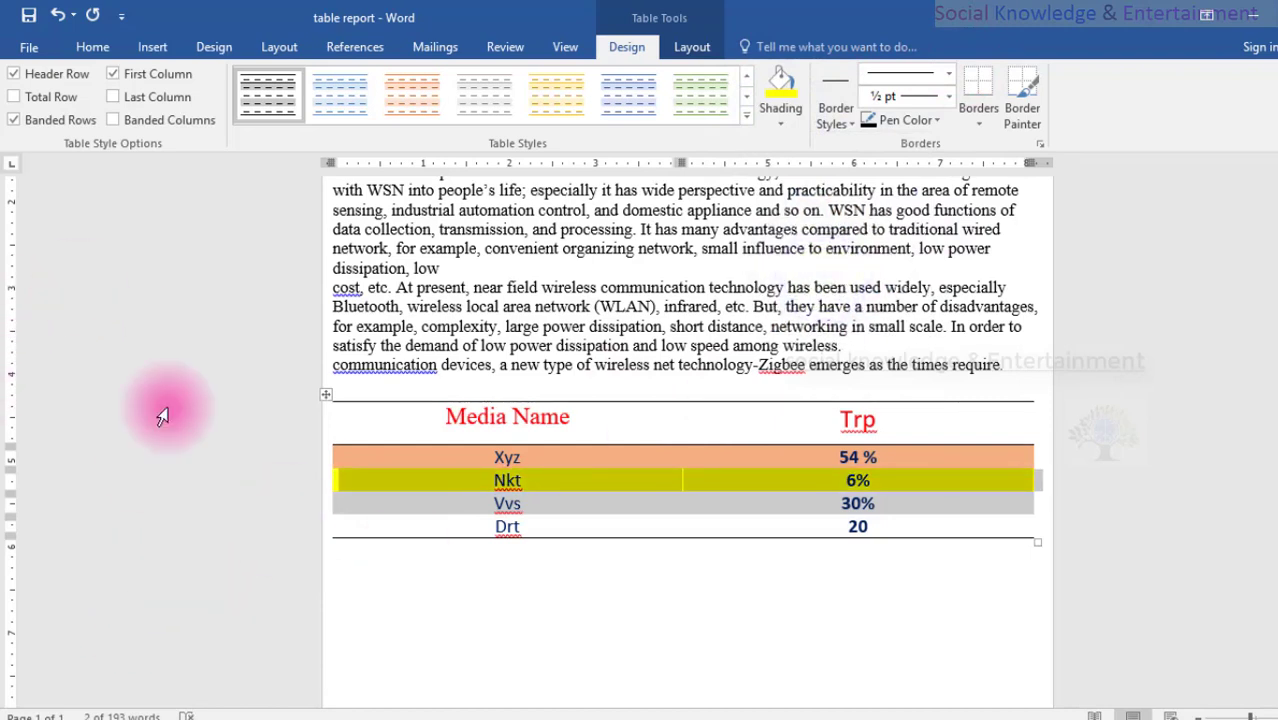
click(279, 522)
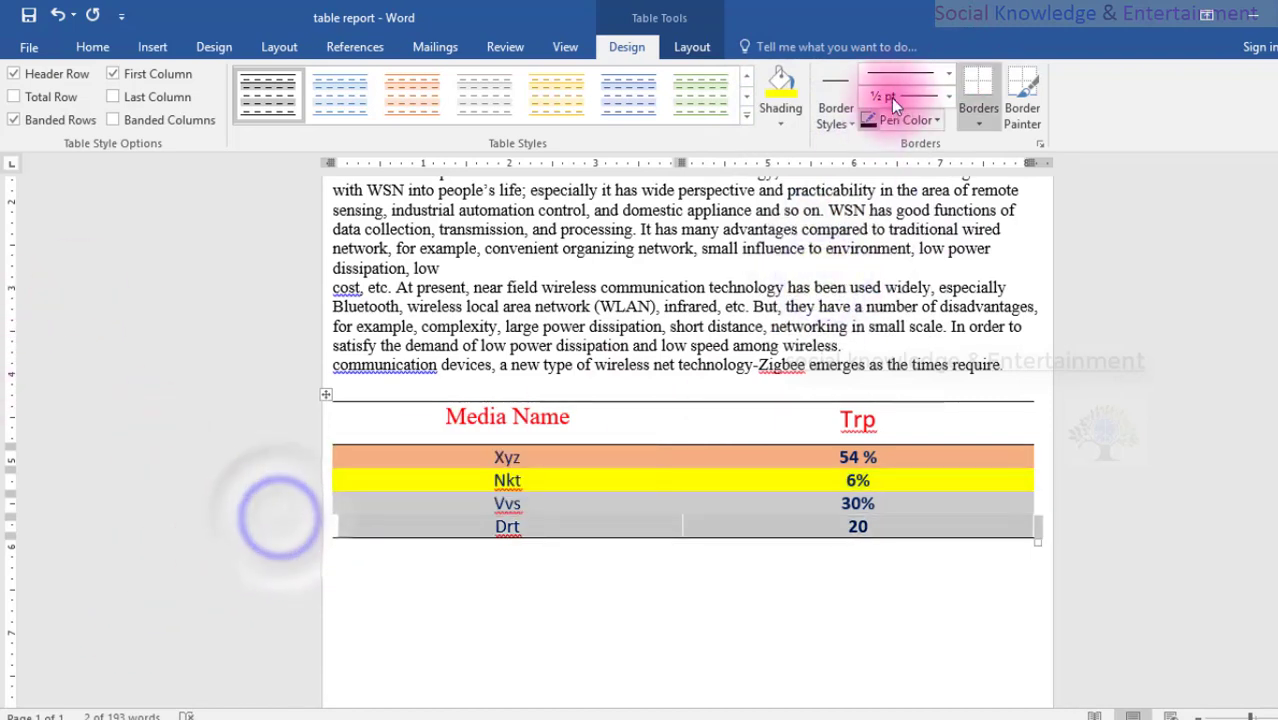
click(781, 122)
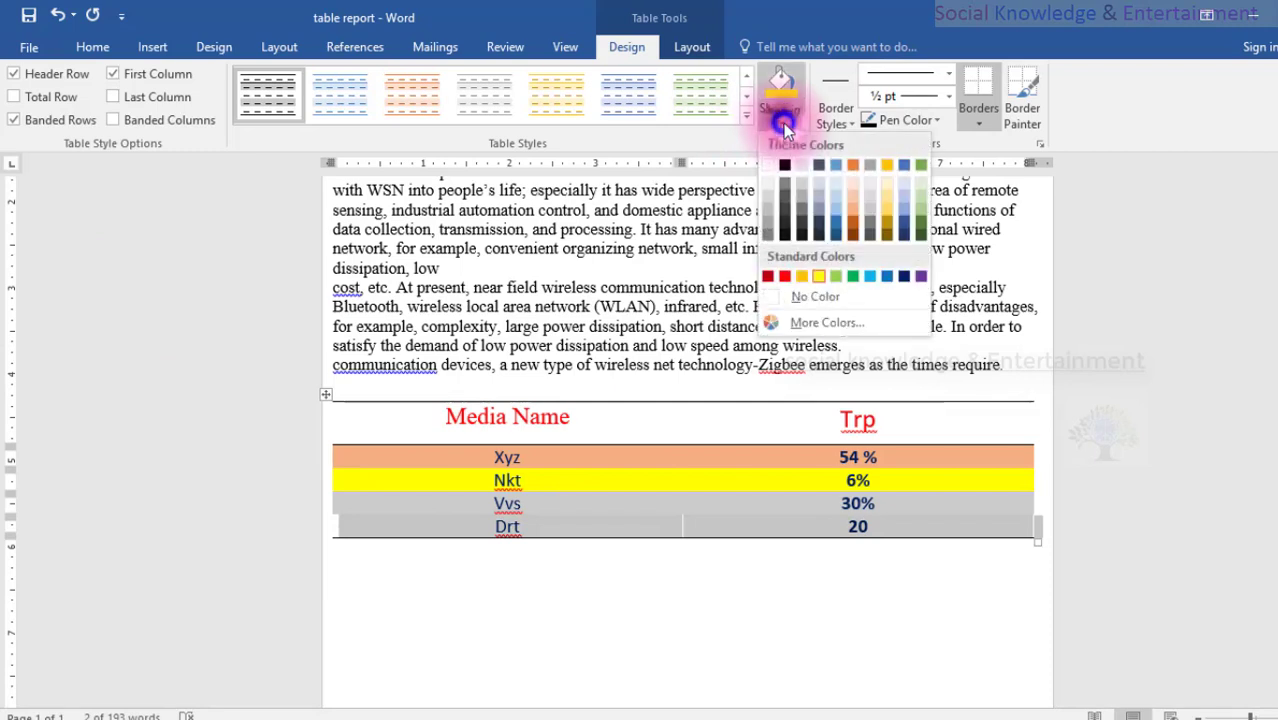
click(901, 213)
click(895, 208)
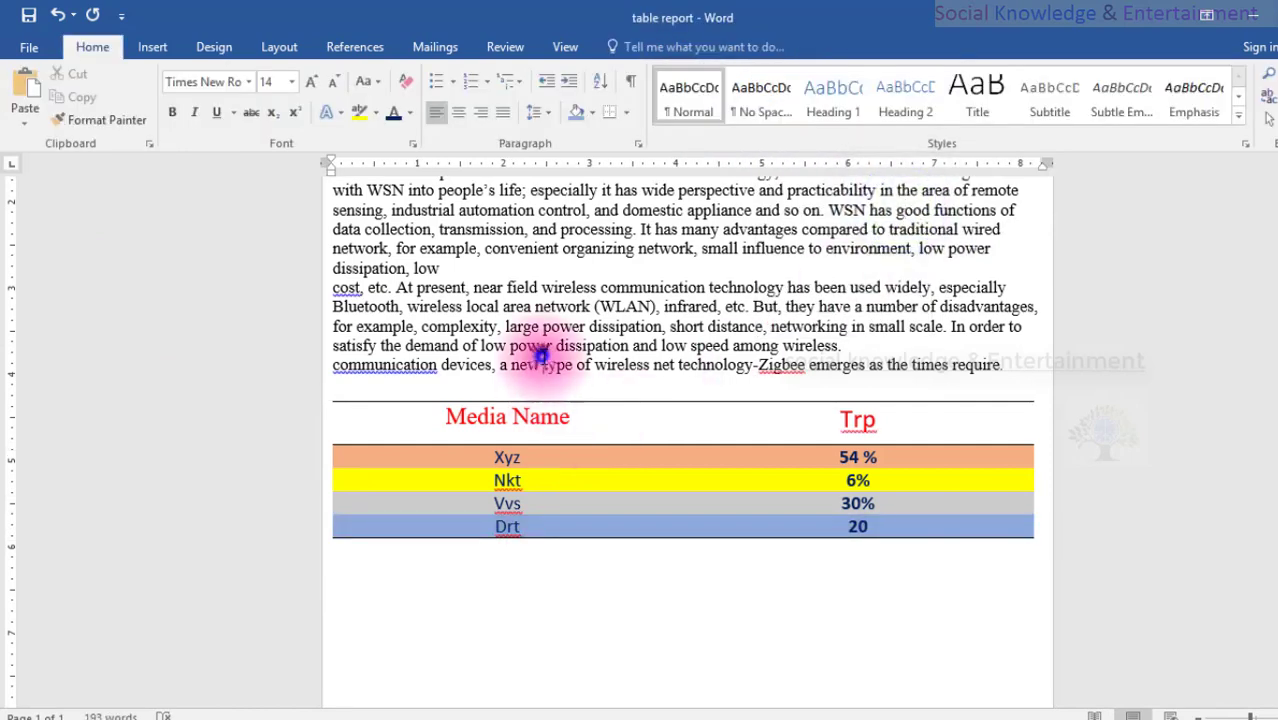
Give the Media Name/Trp header row a pale blue fill
click(276, 426)
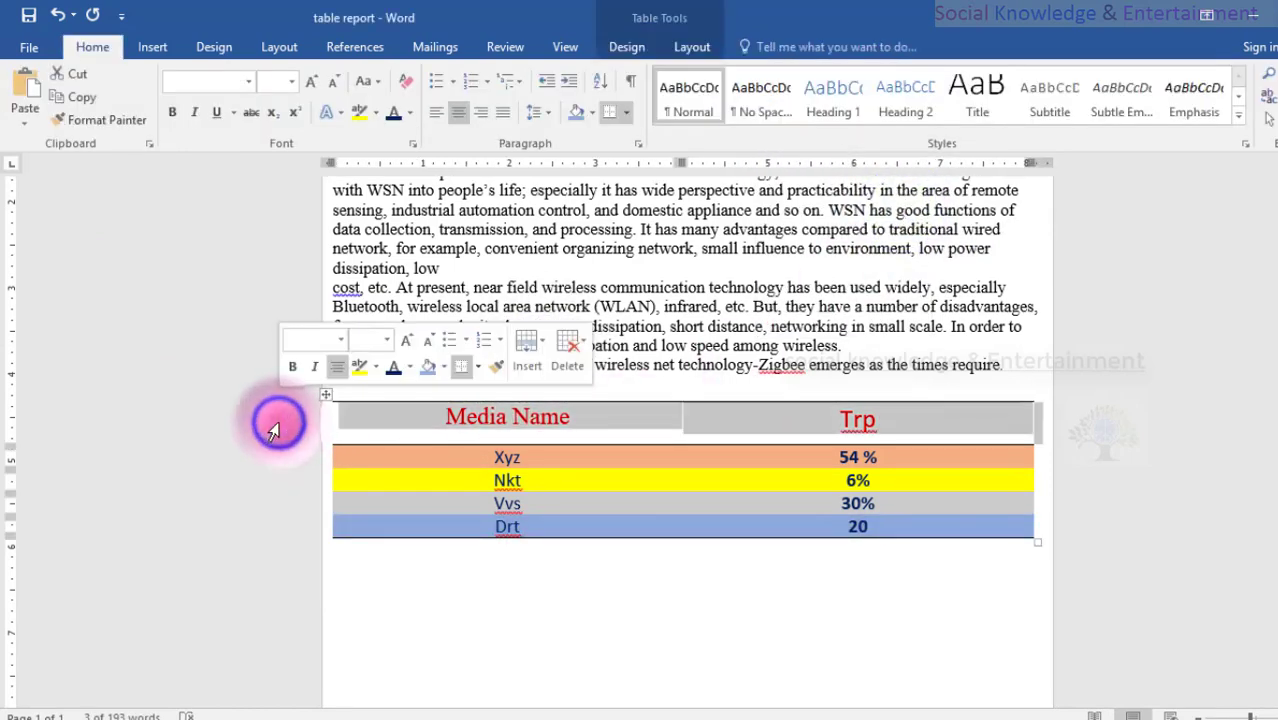
click(622, 50)
click(782, 115)
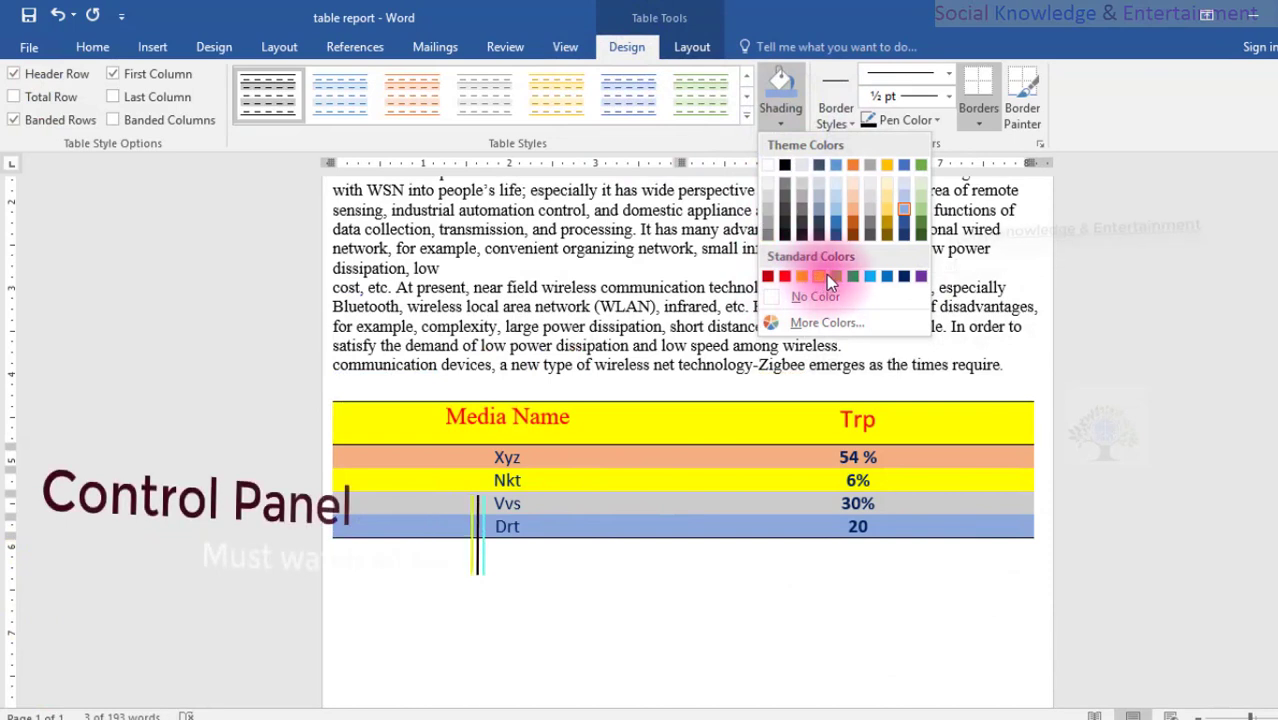
click(841, 189)
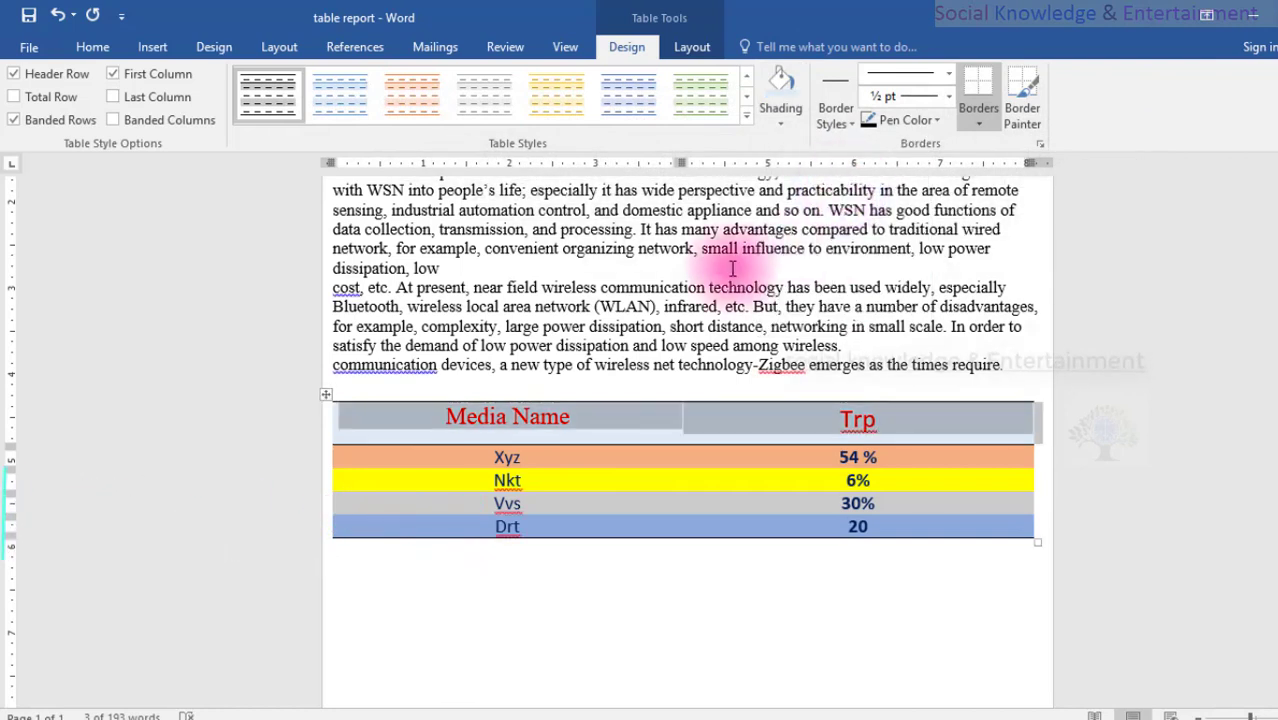
click(918, 122)
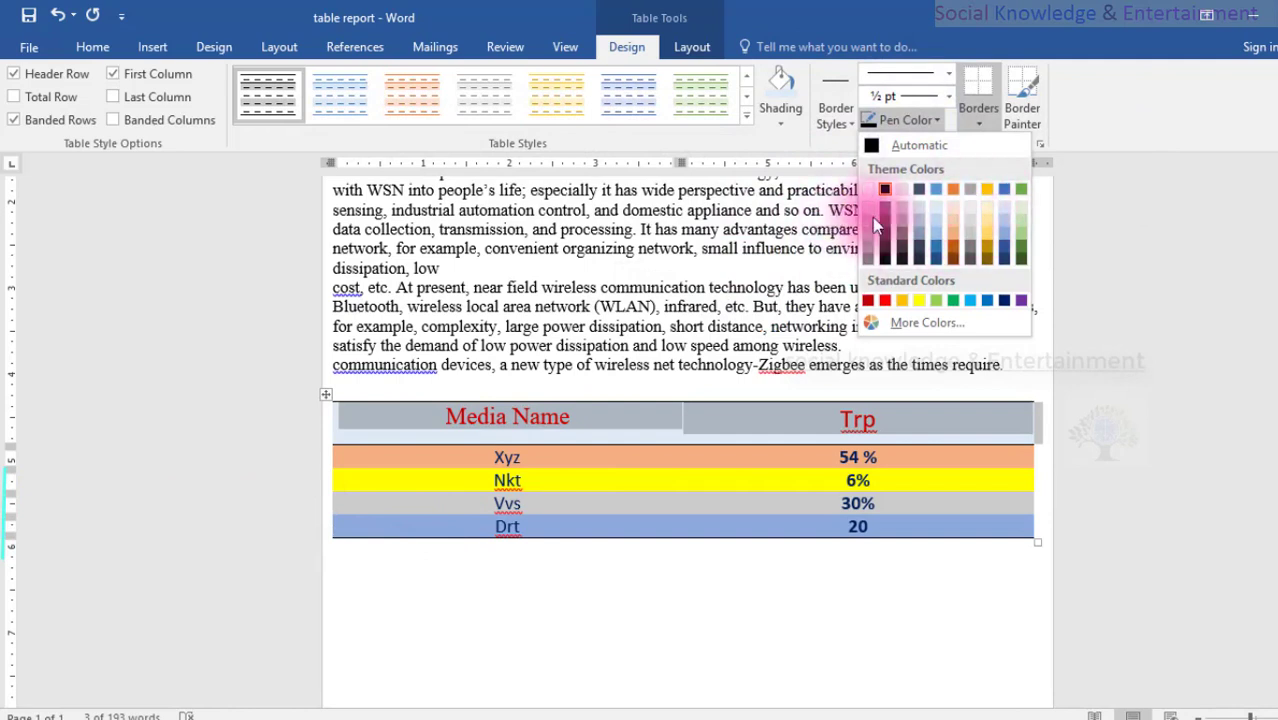
click(831, 90)
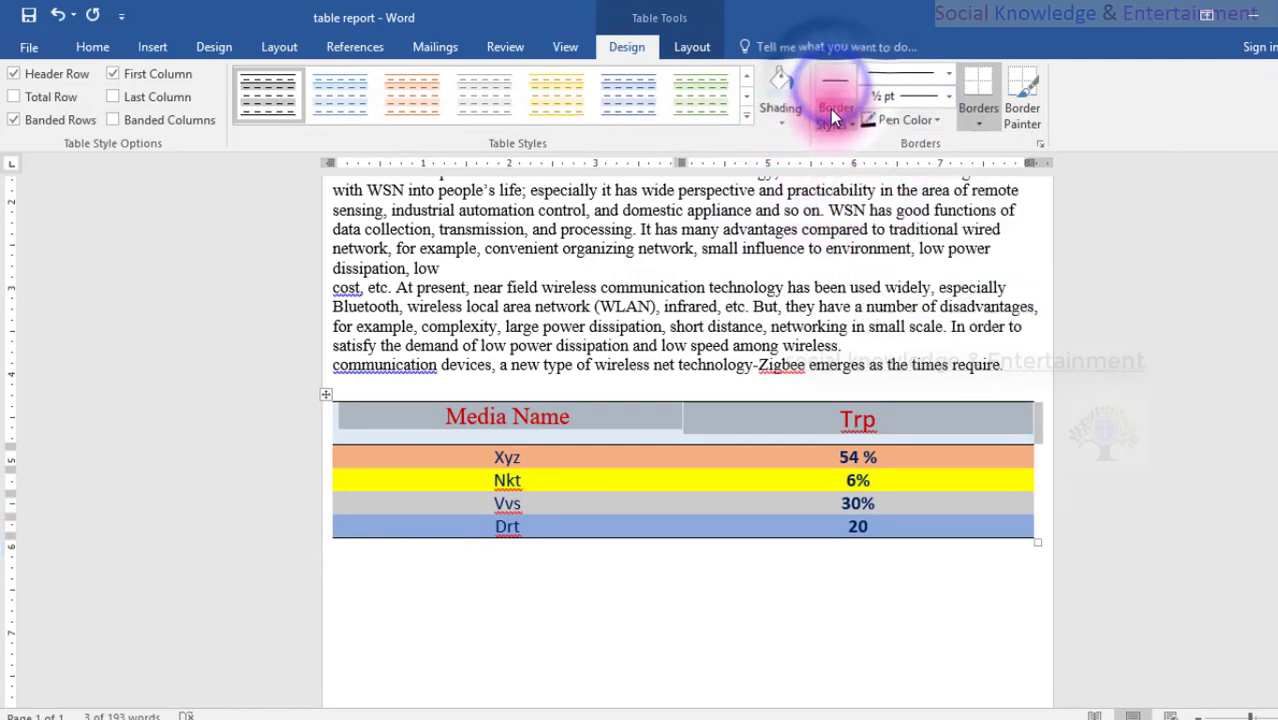
click(833, 112)
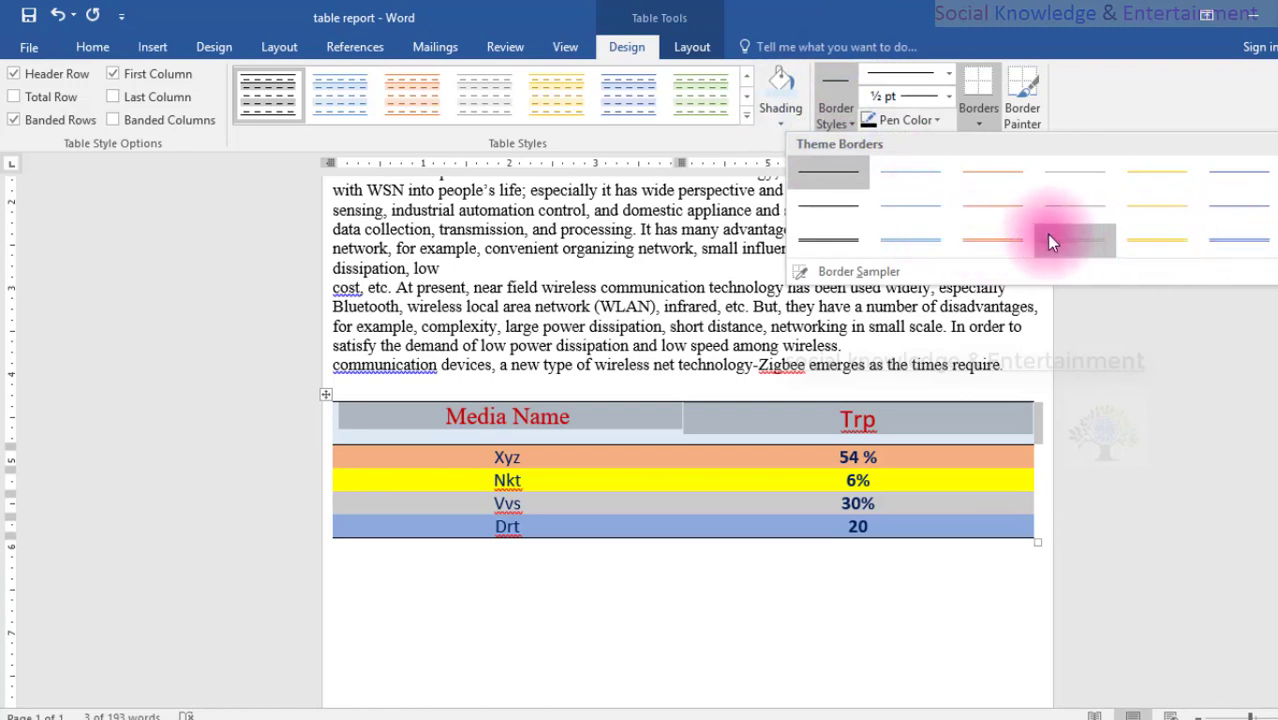
click(889, 238)
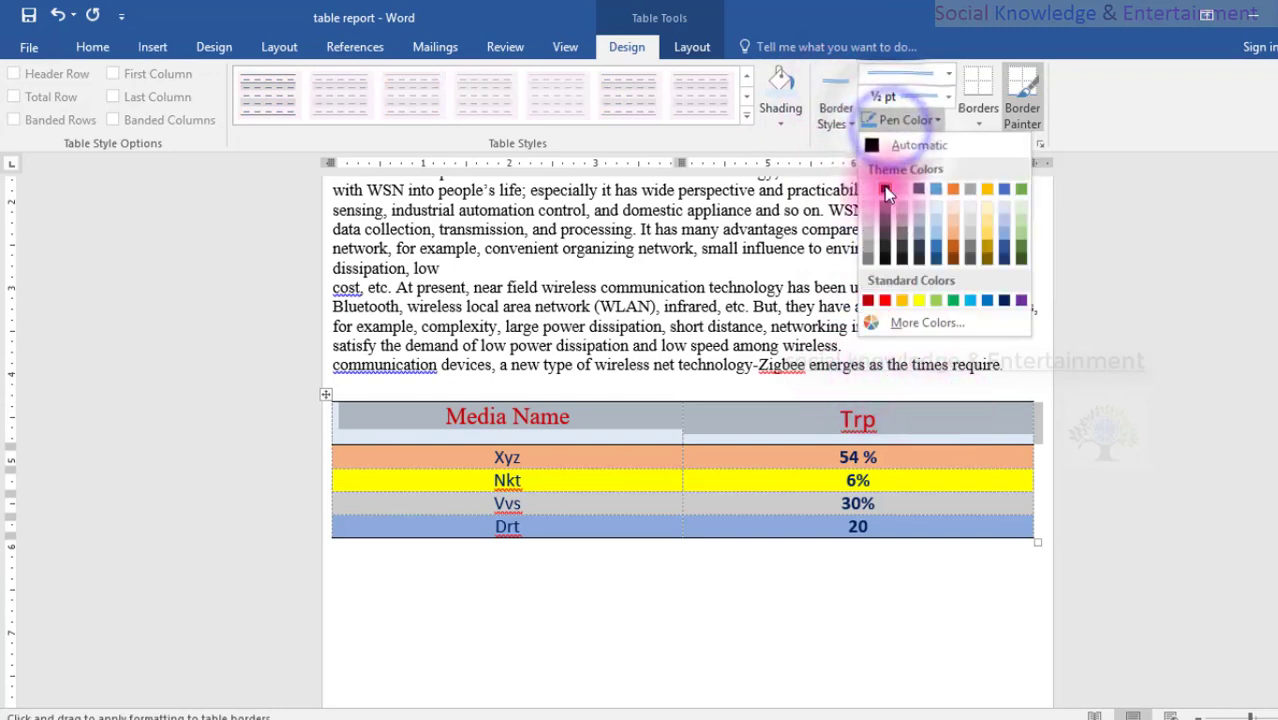
click(828, 126)
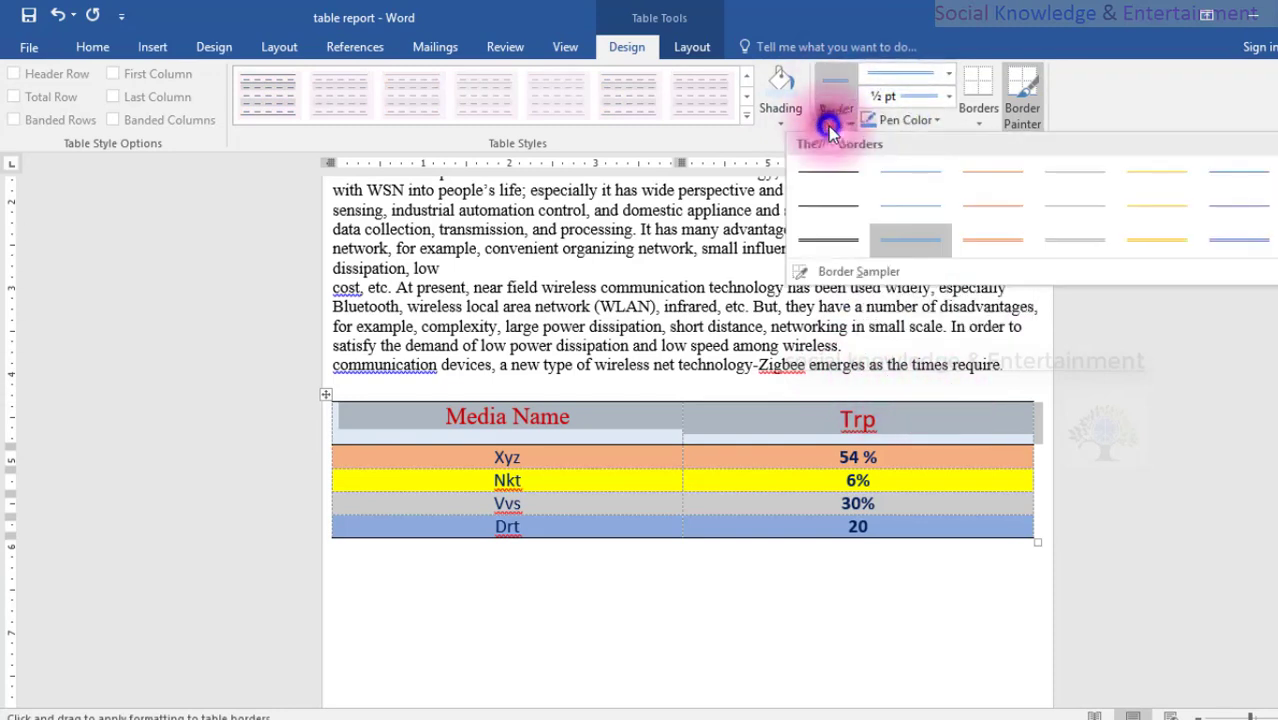
click(826, 272)
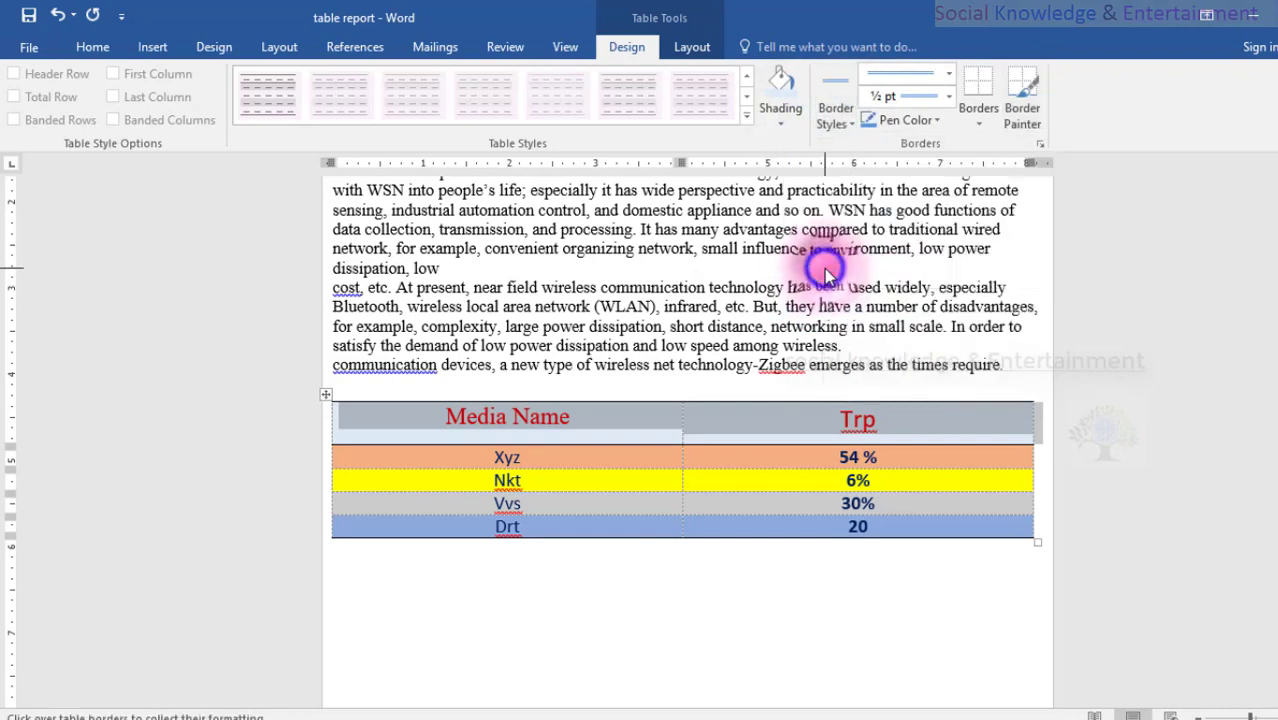
click(897, 420)
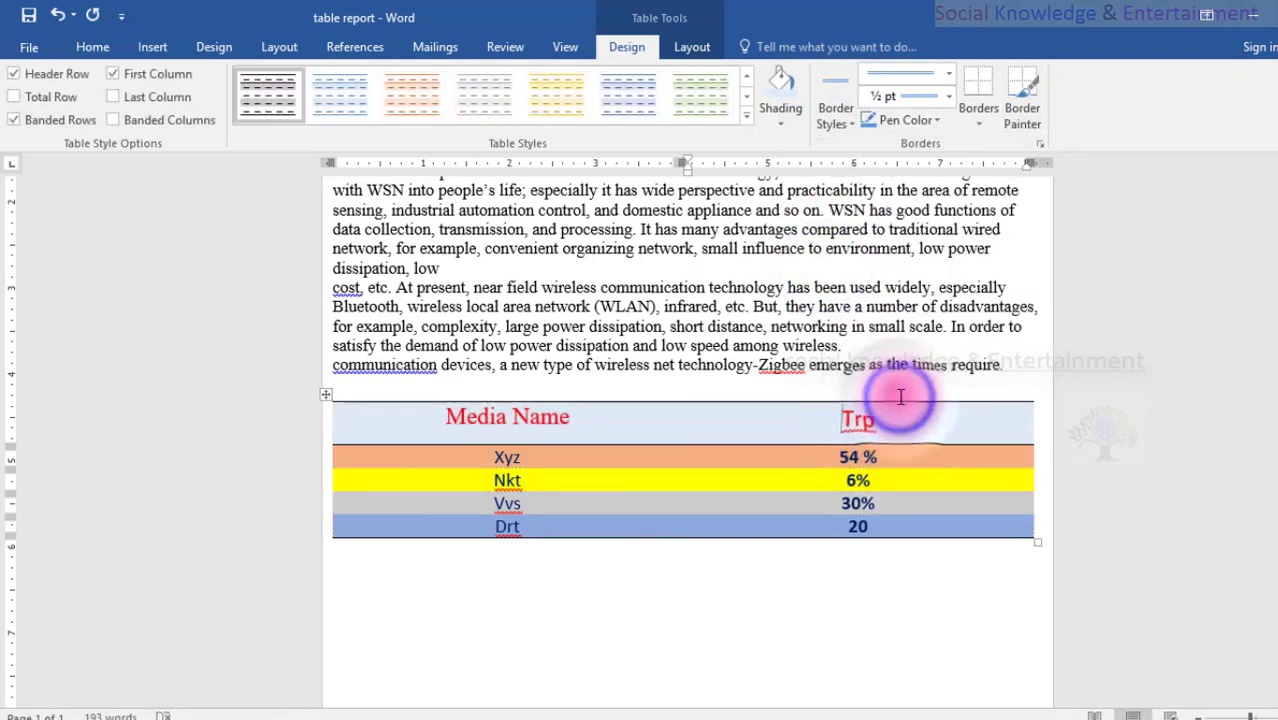
click(343, 595)
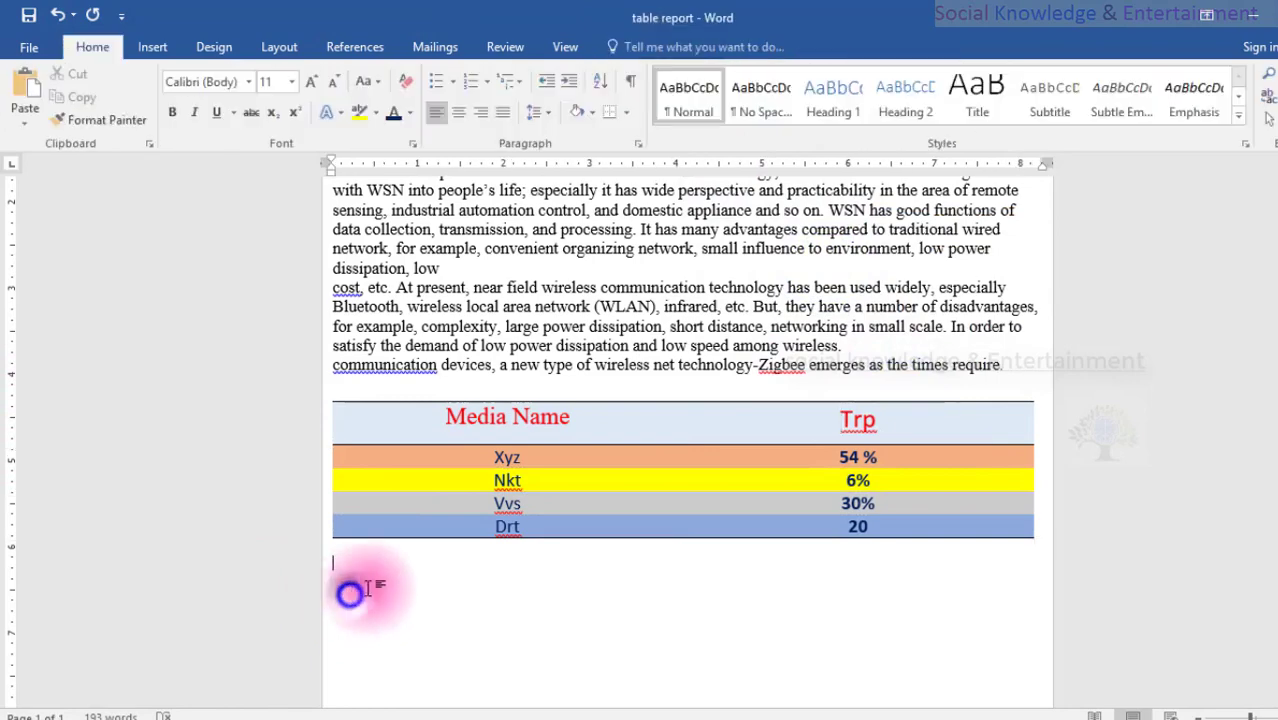
drag(257, 424, 305, 529)
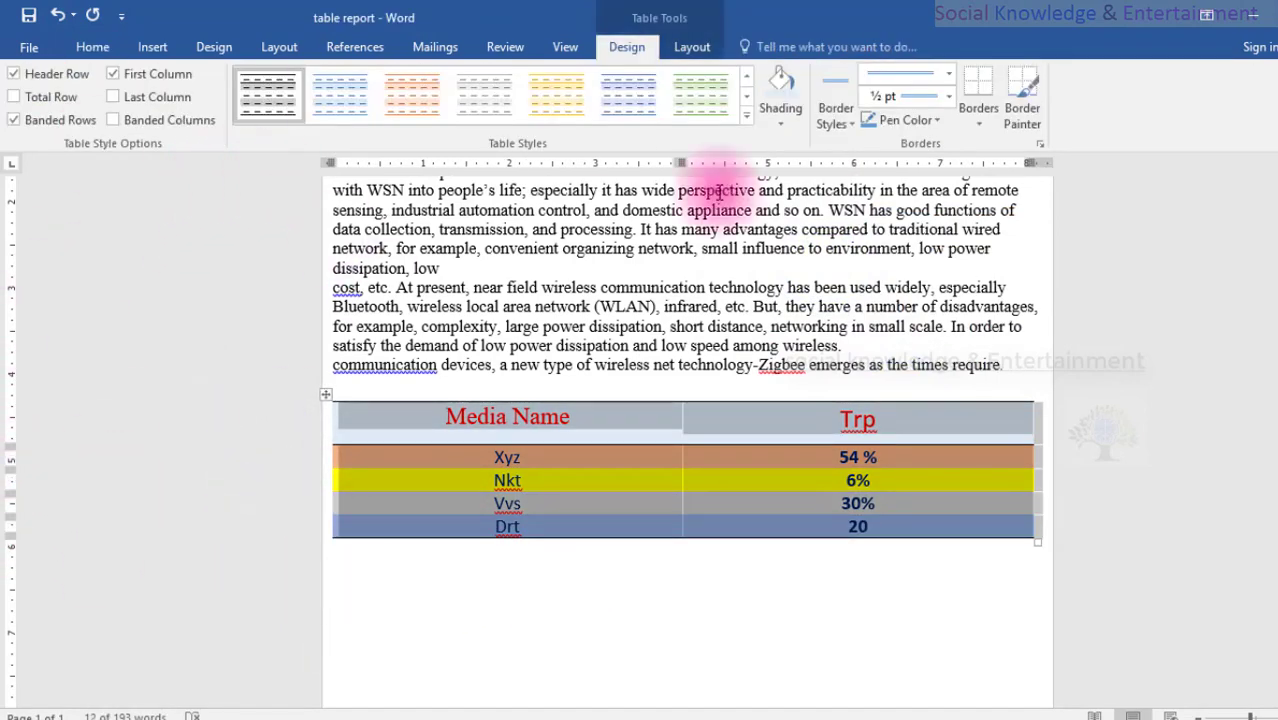
click(1010, 120)
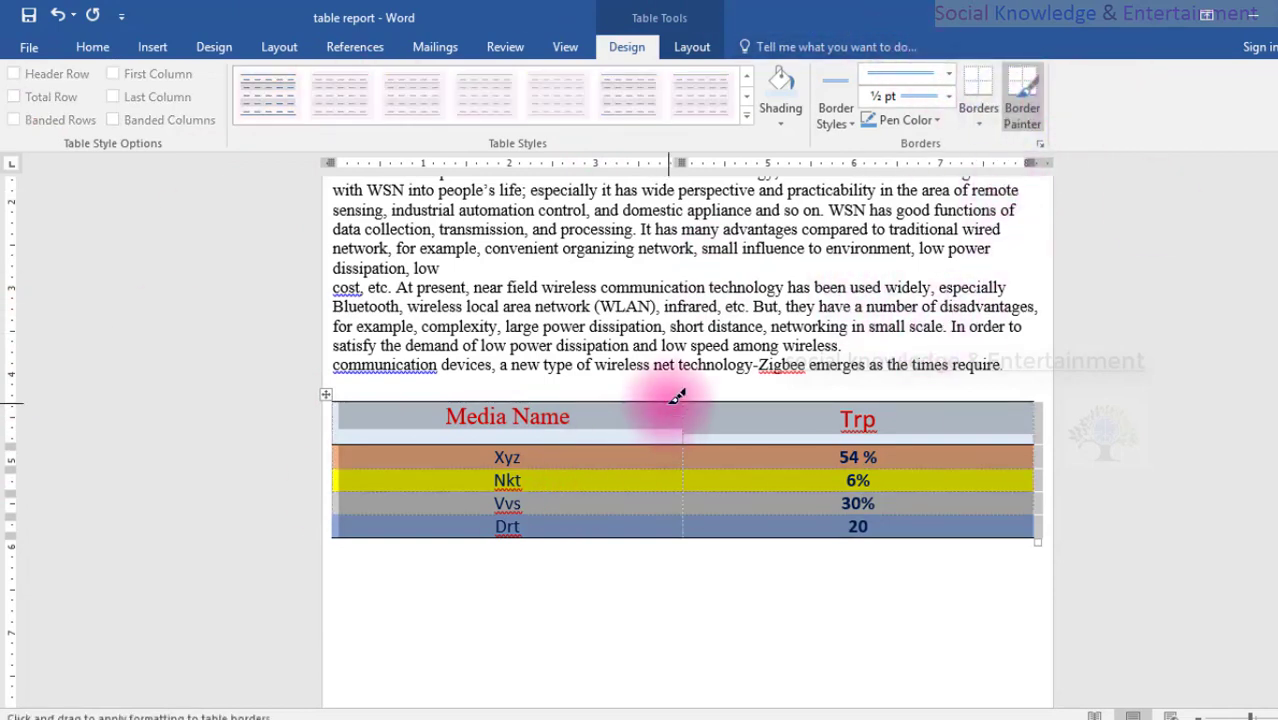
click(295, 455)
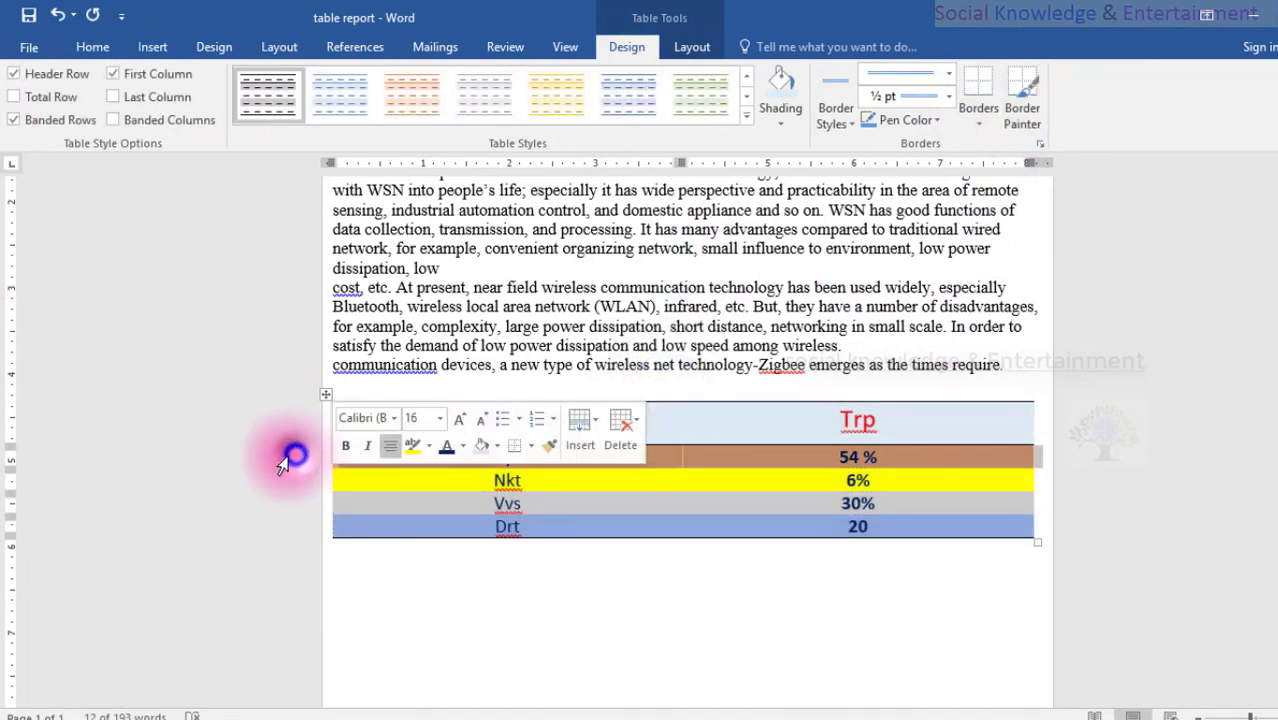
drag(235, 425, 228, 521)
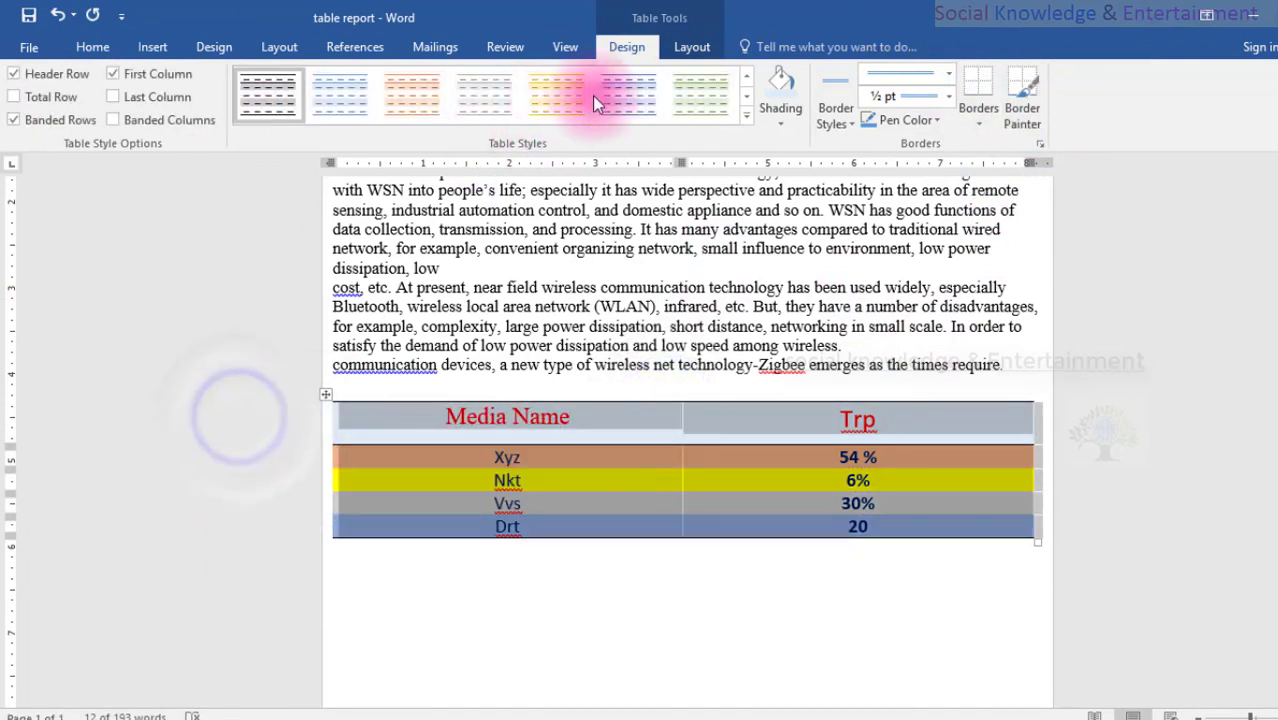
click(692, 52)
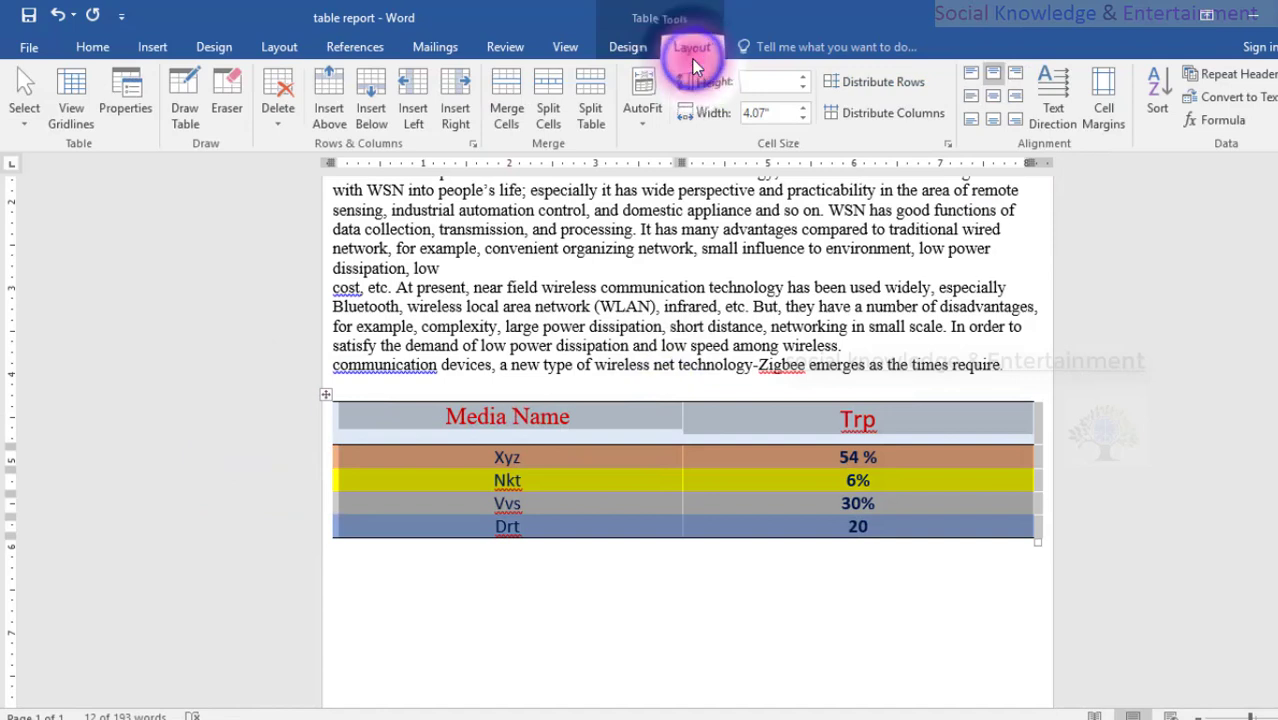
click(642, 55)
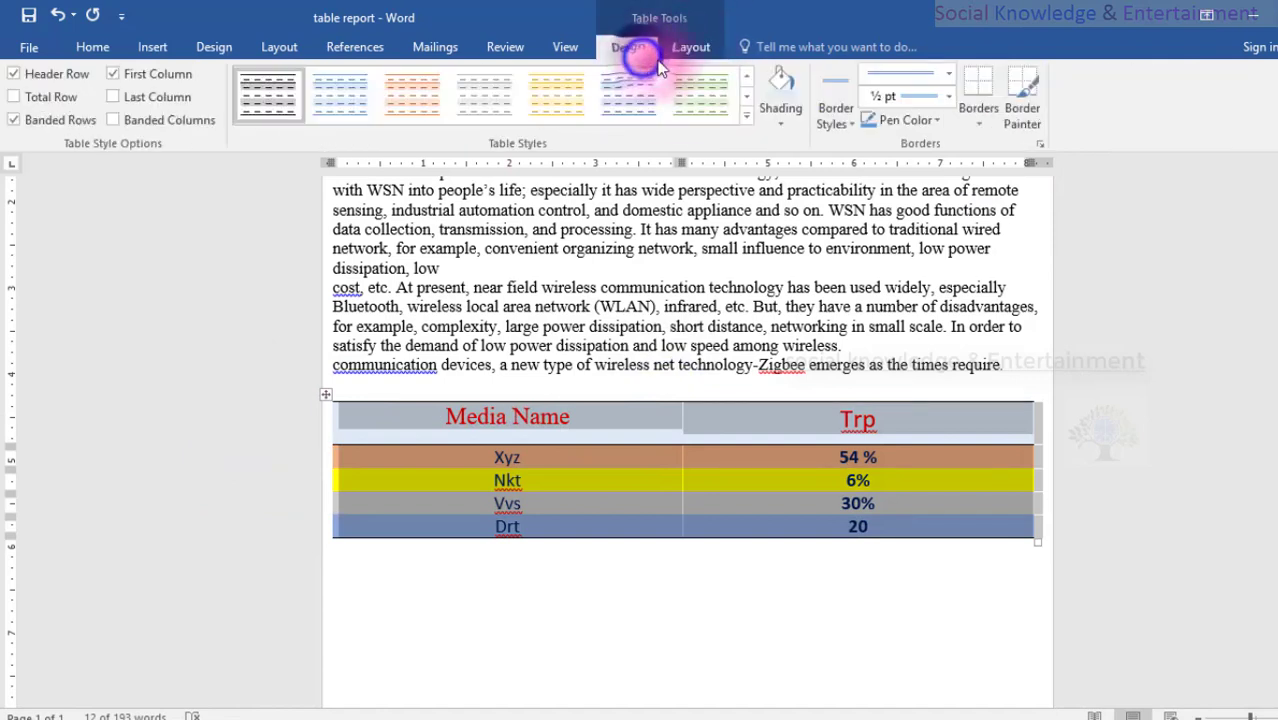
click(745, 114)
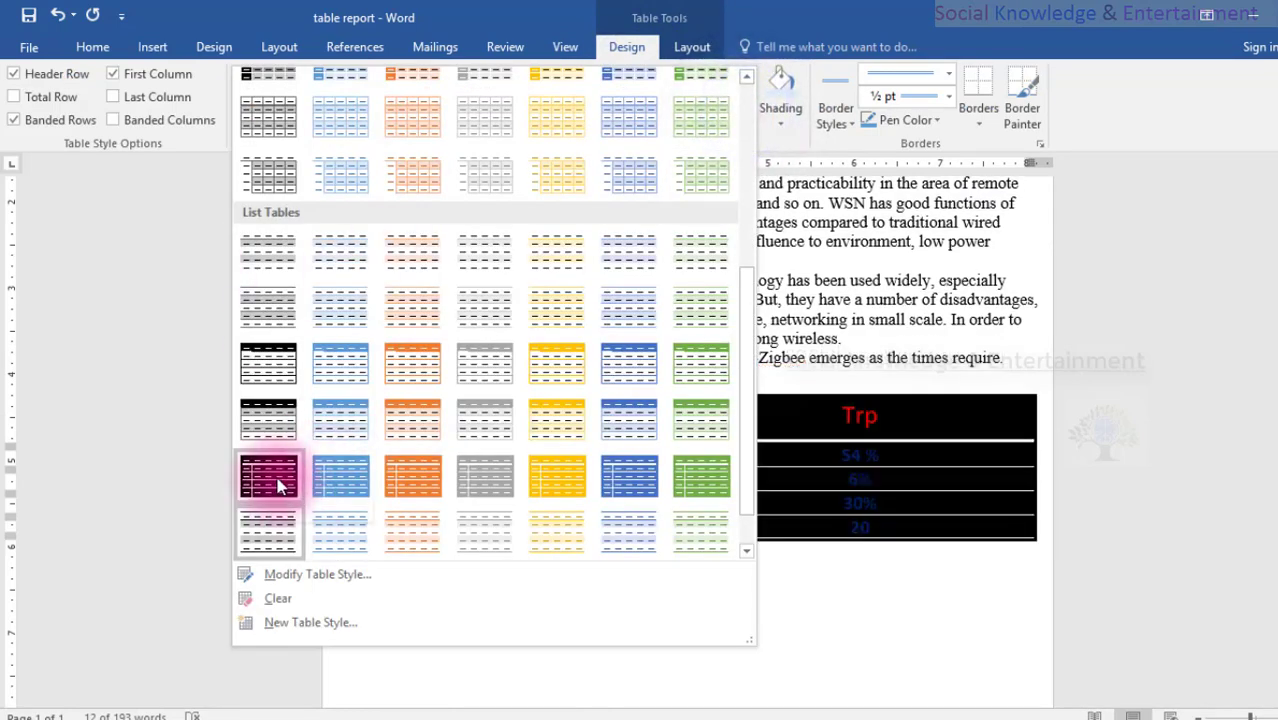
scroll(312, 480, down, 1)
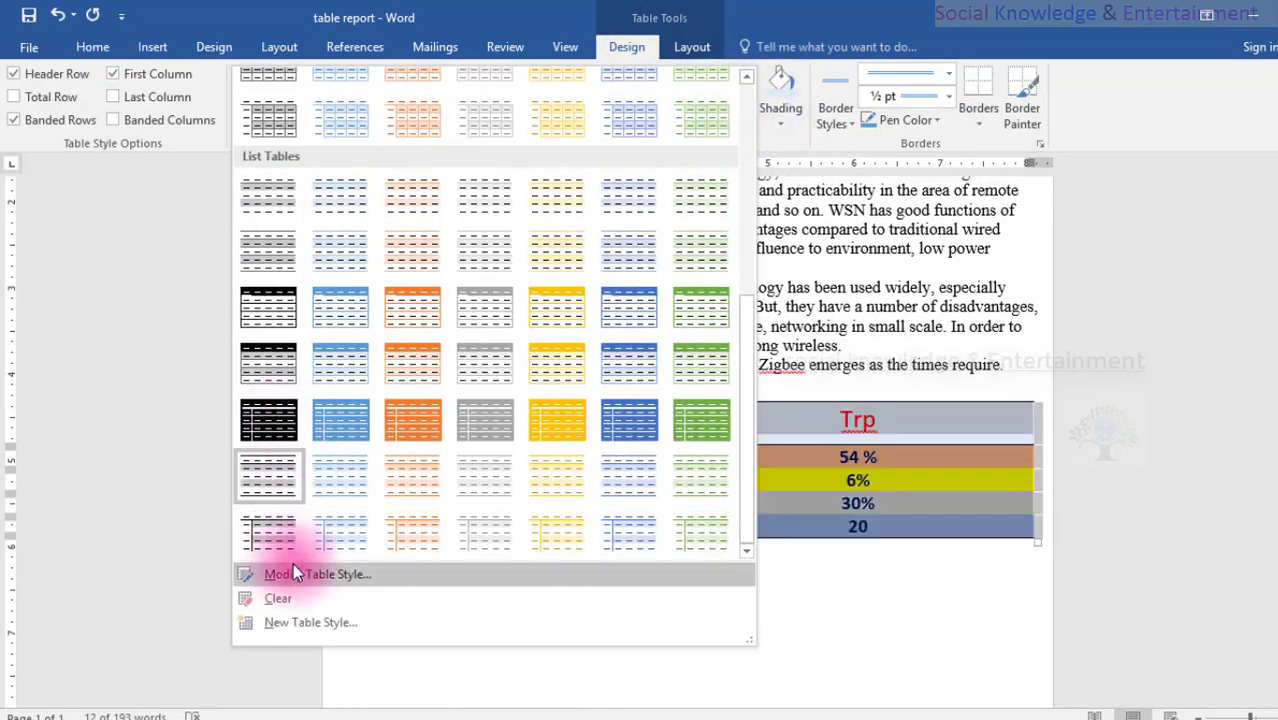
click(293, 575)
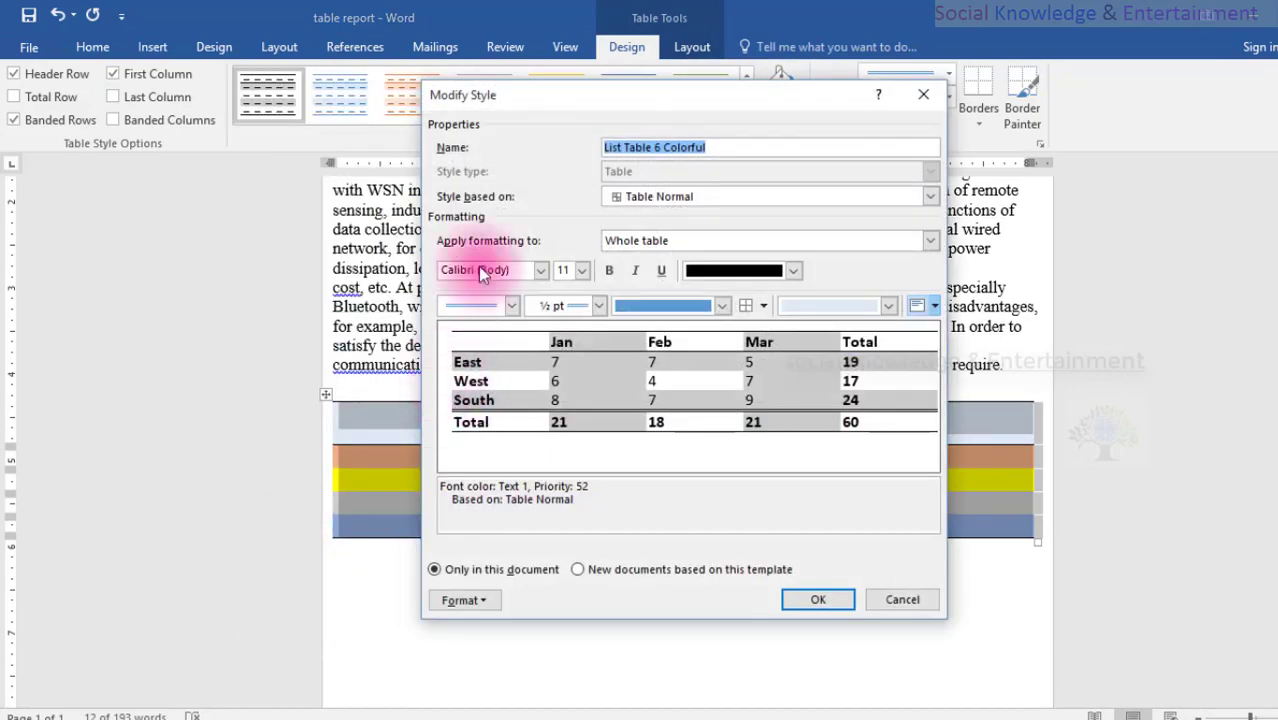
mouse_move(645, 94)
mouse_down()
mouse_move(289, 163)
mouse_move(938, 115)
mouse_move(940, 78)
mouse_up()
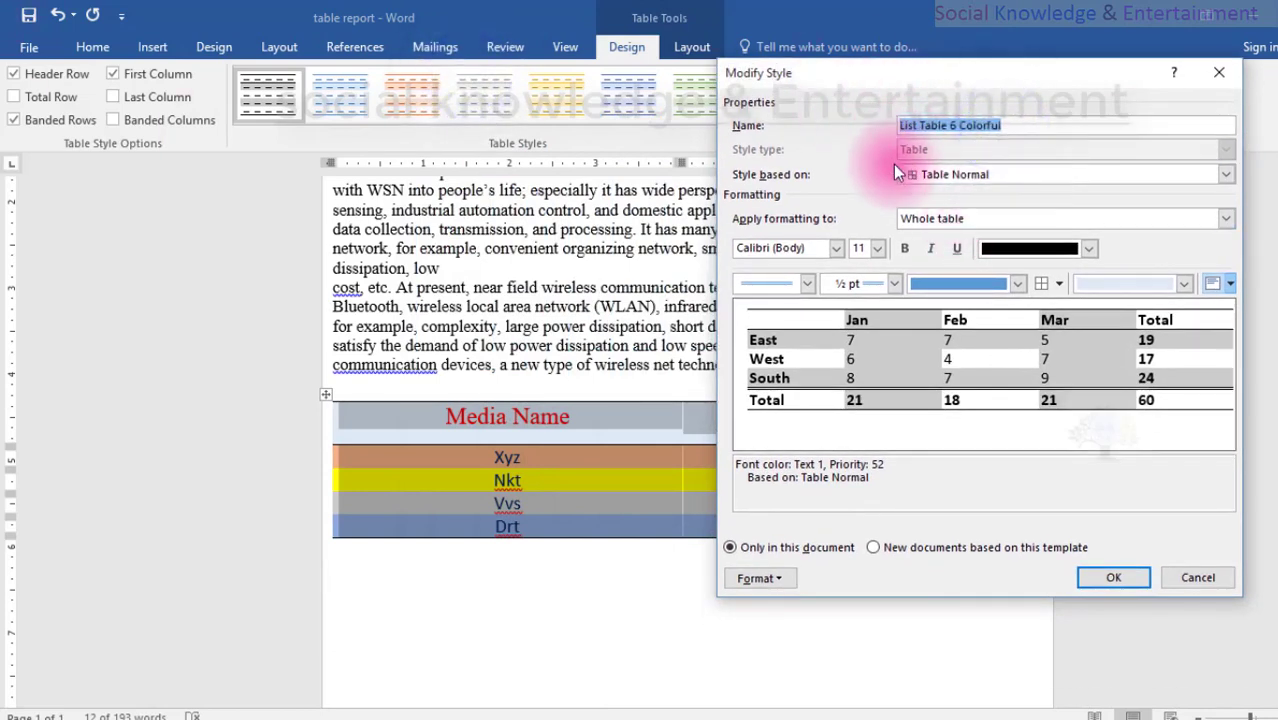
click(1013, 175)
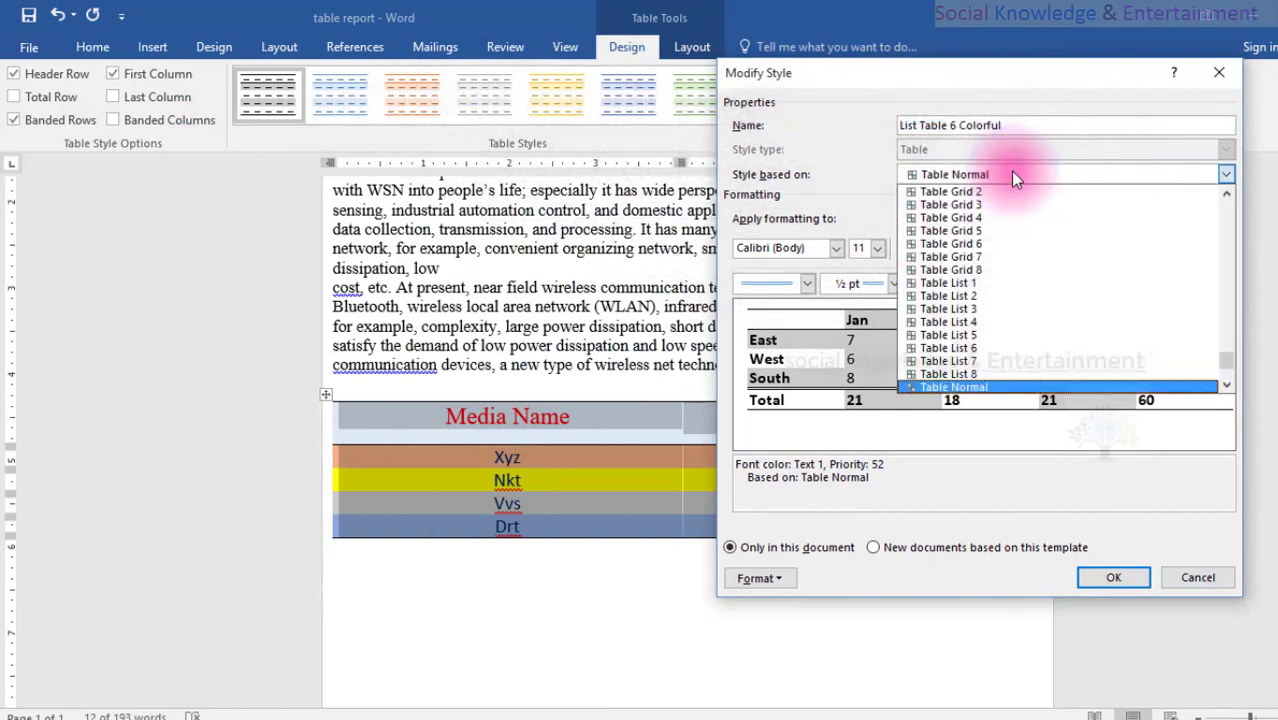
click(1024, 263)
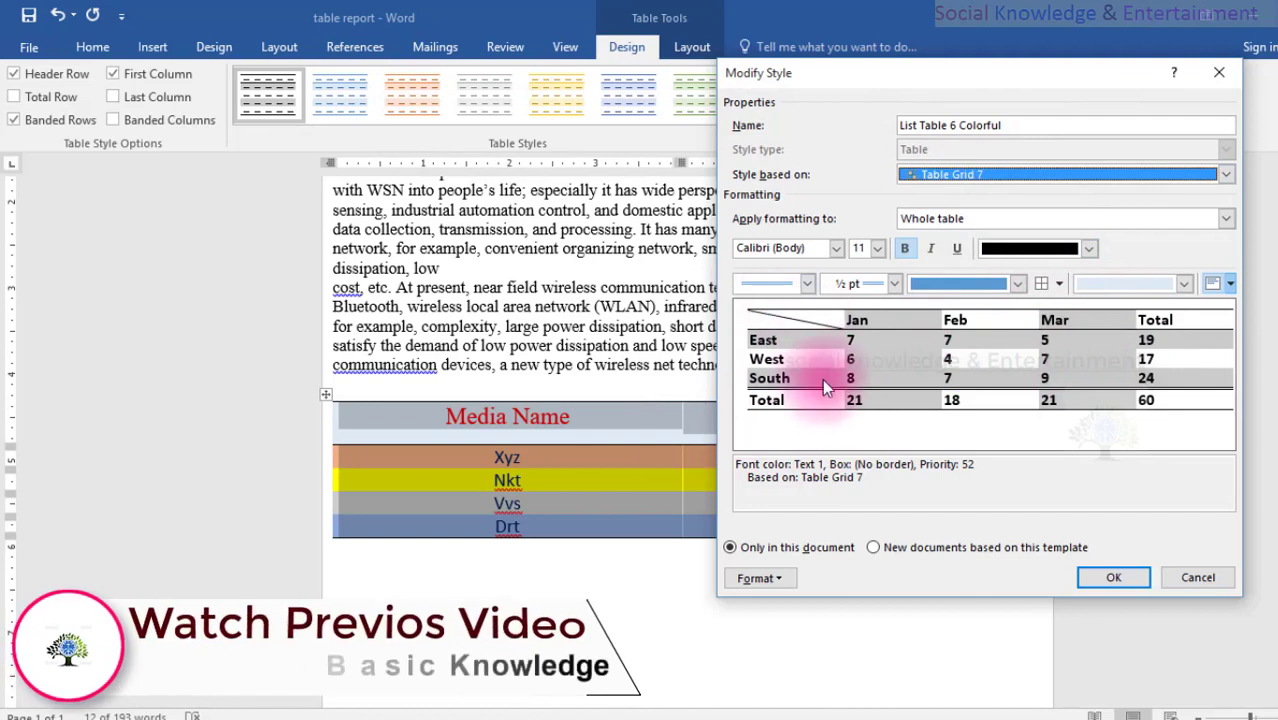
click(1037, 176)
scroll(1016, 290, down, 1)
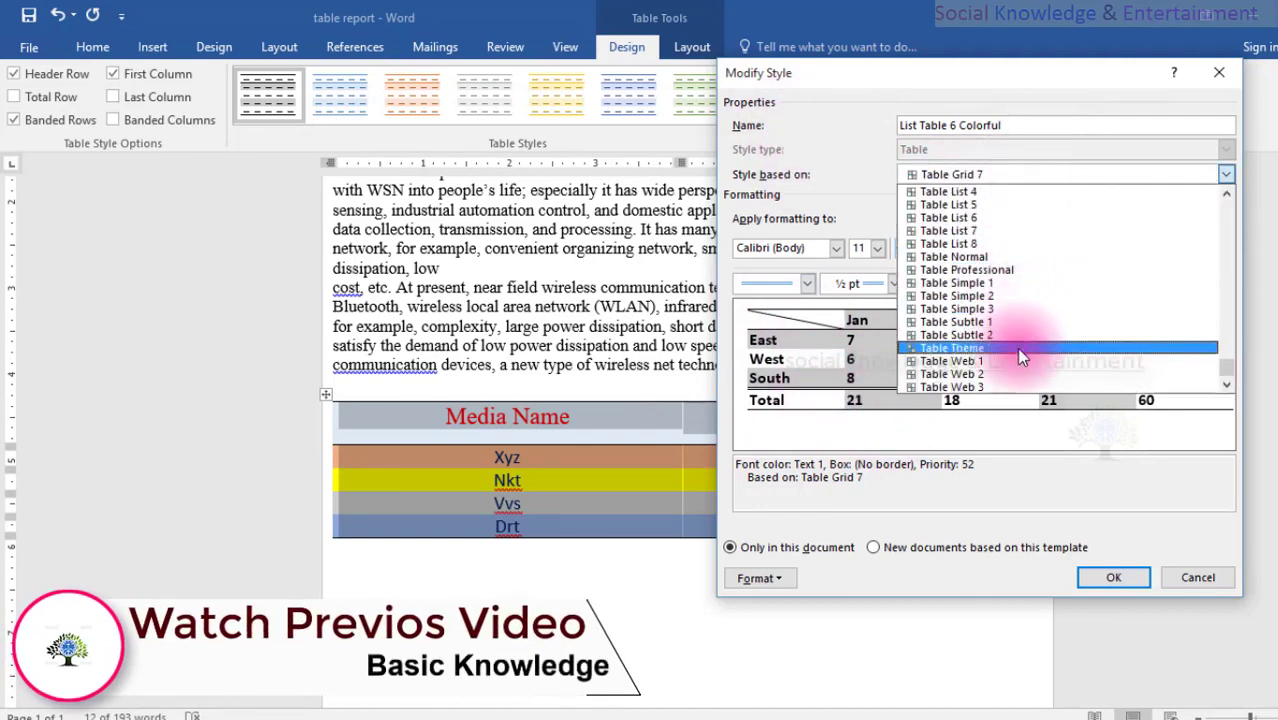
click(961, 243)
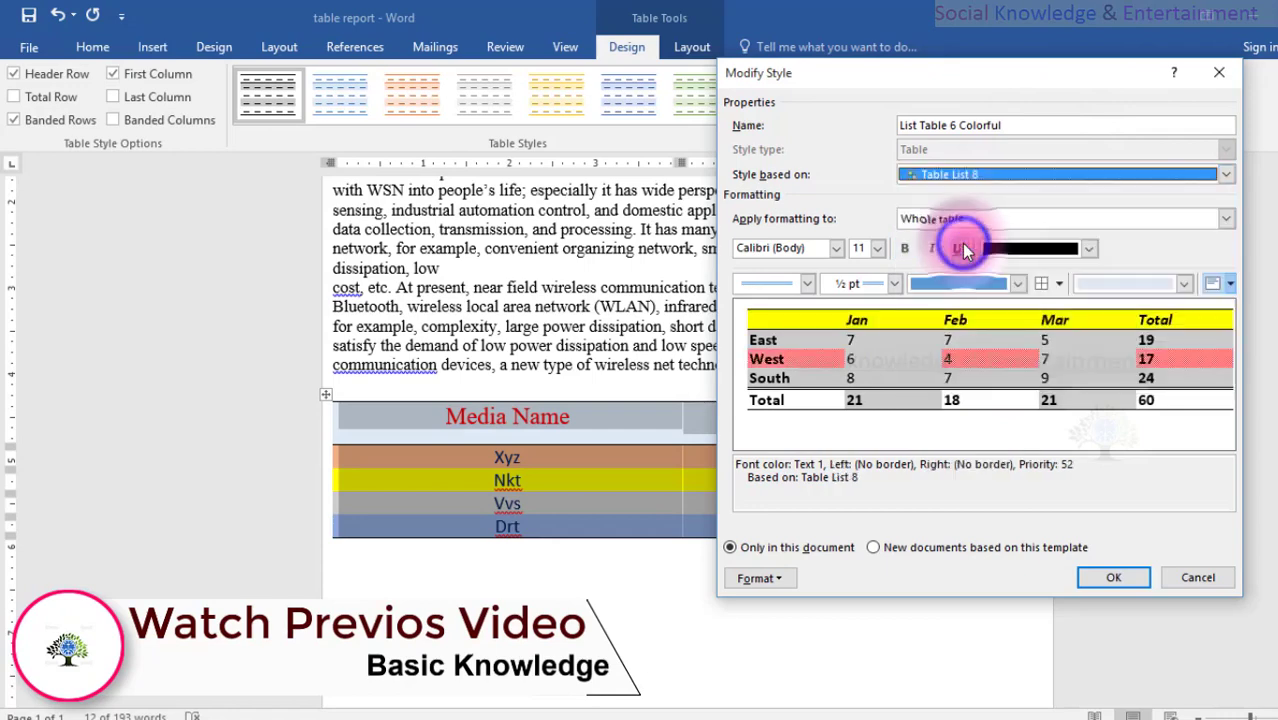
click(1198, 578)
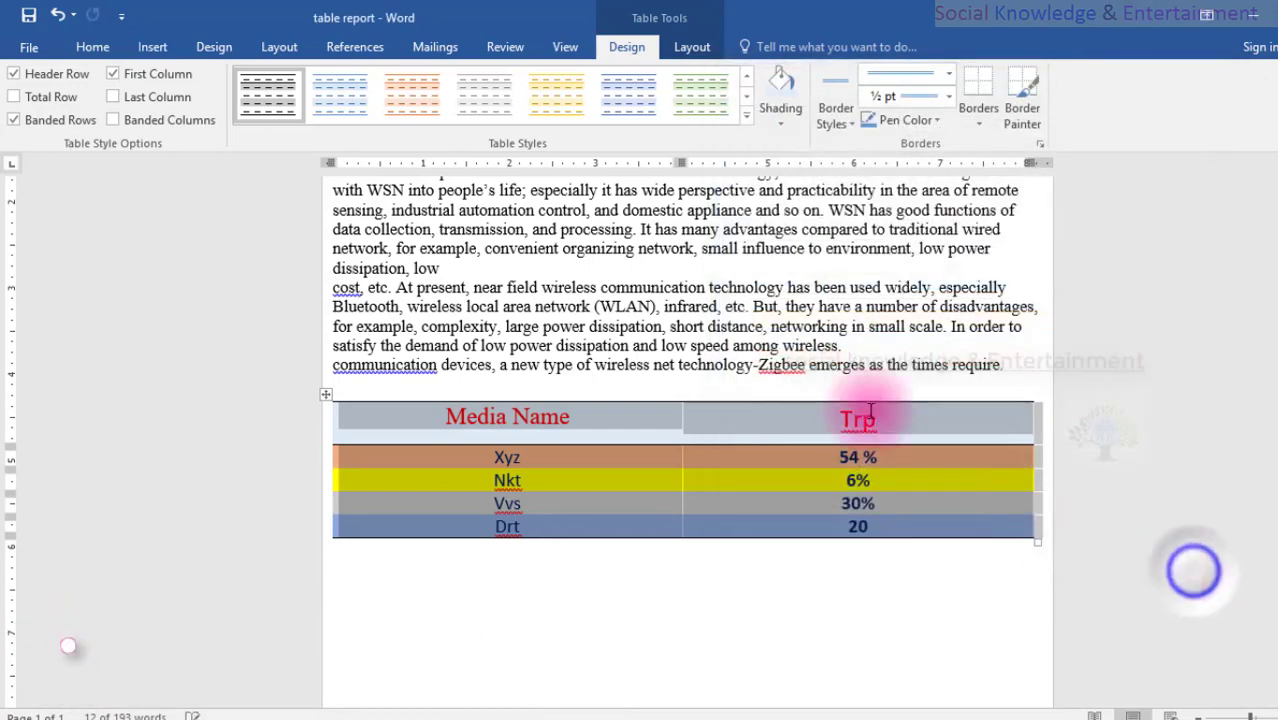
Edit the List Table 6 Colorful style and set its font colour to red
click(747, 118)
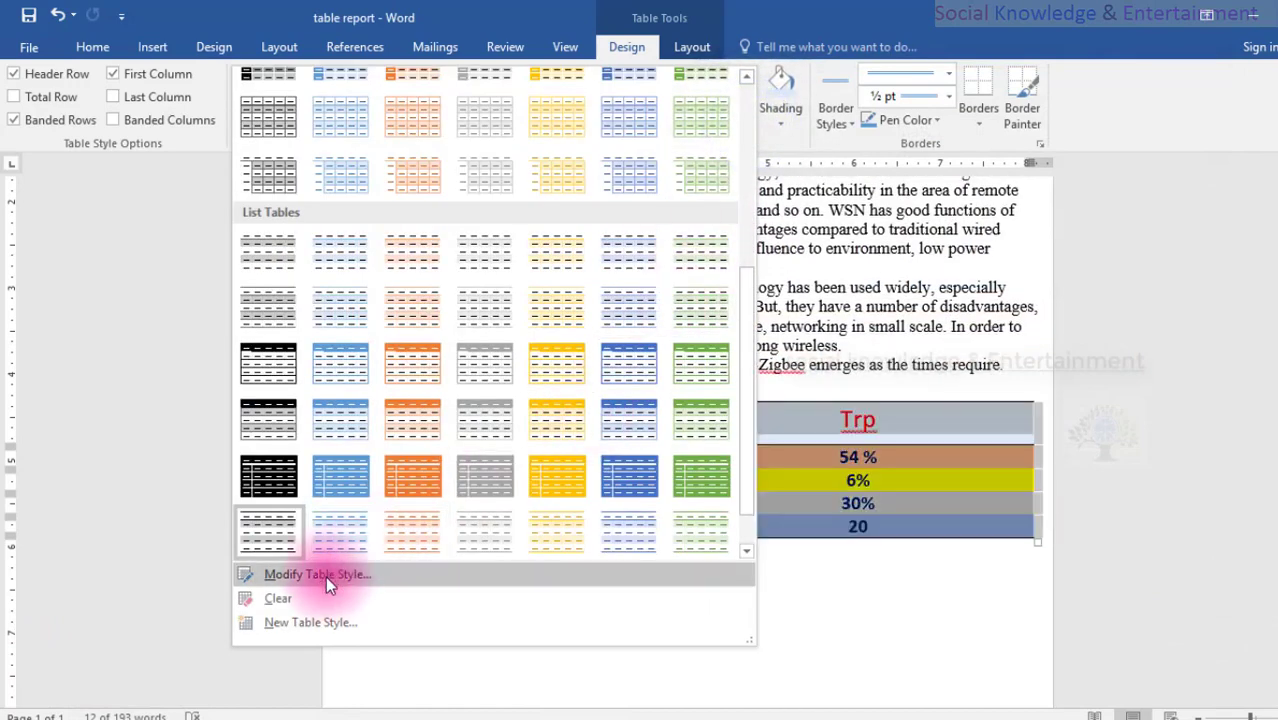
click(325, 576)
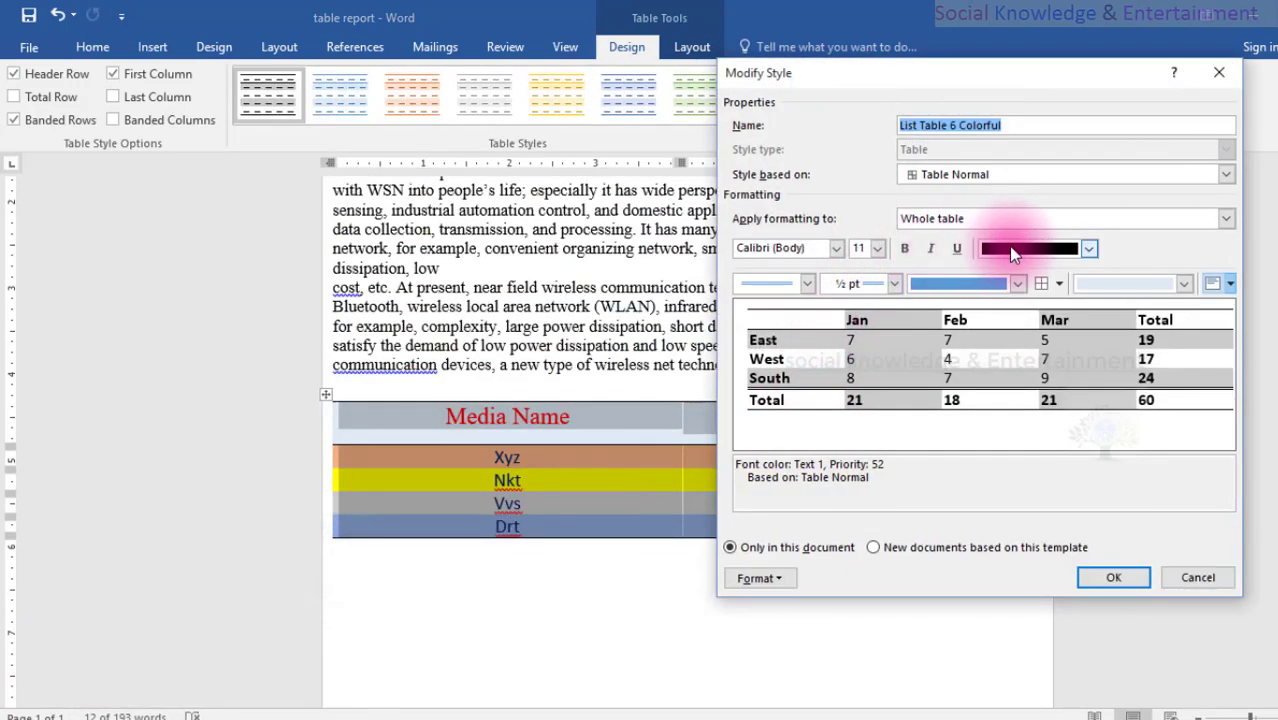
click(1012, 254)
click(1090, 368)
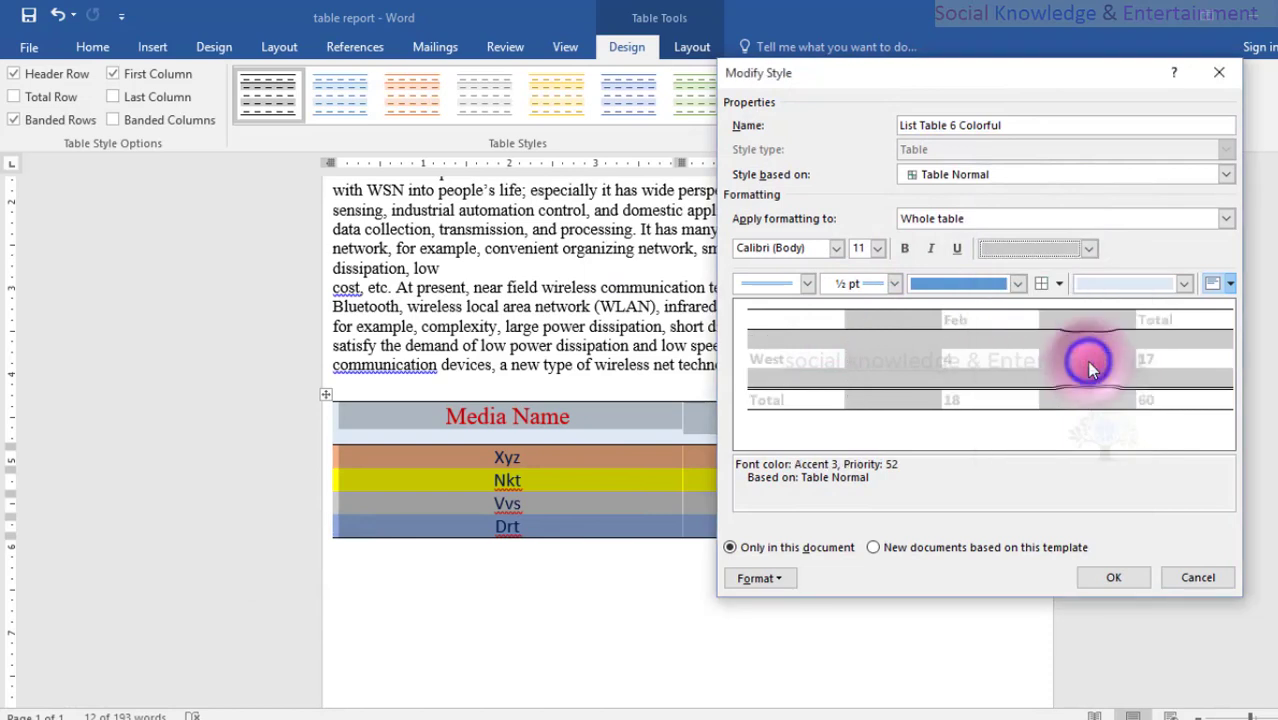
click(1021, 254)
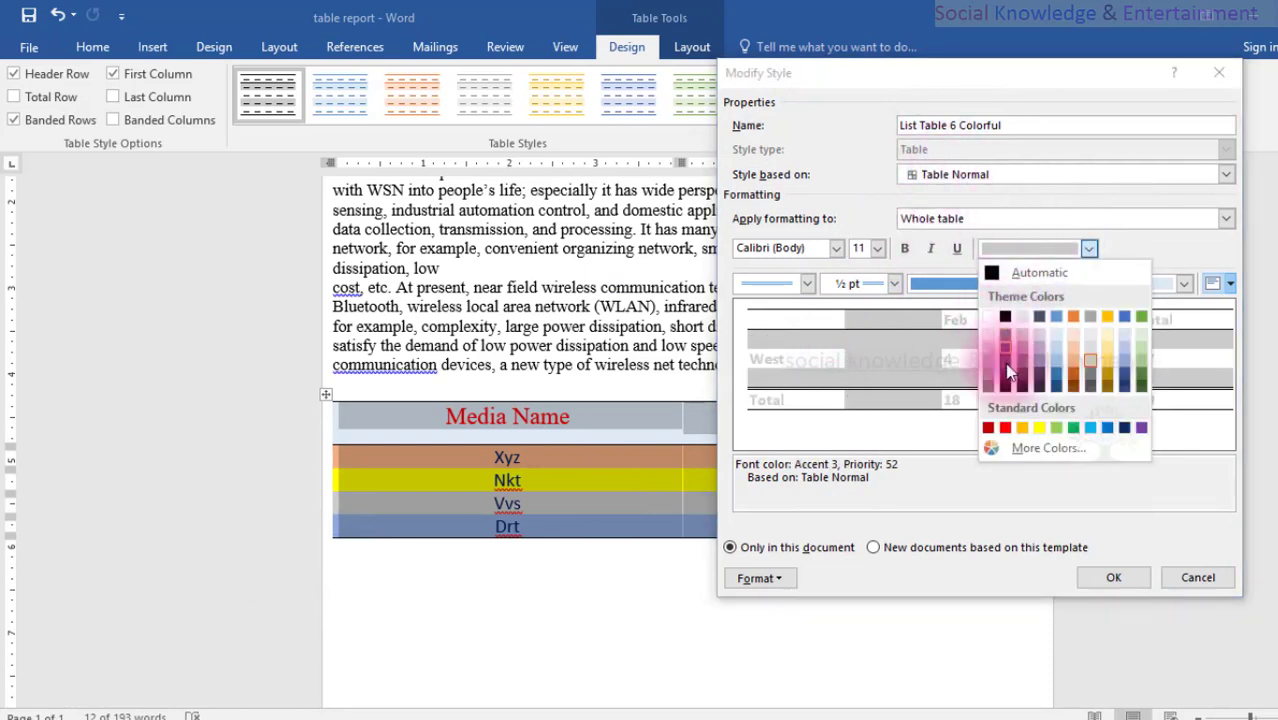
click(1007, 425)
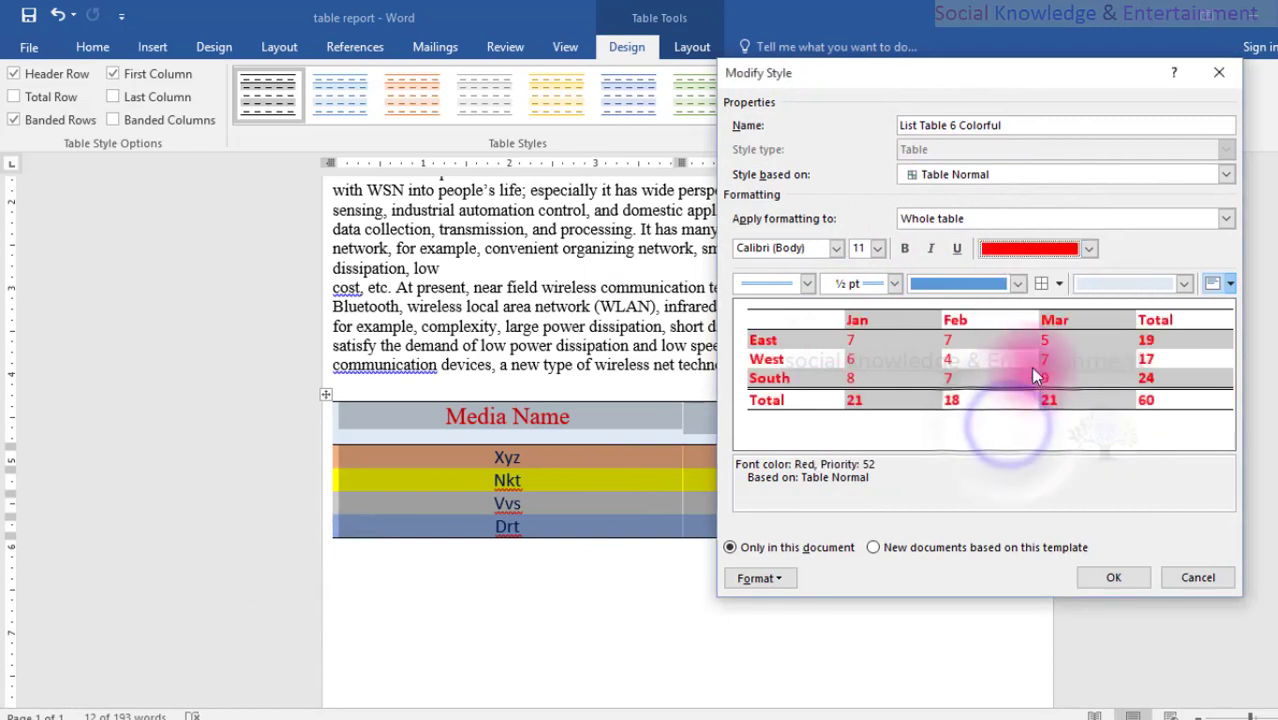
Give the style dark blue borders and yellow shading, and save it
click(1012, 284)
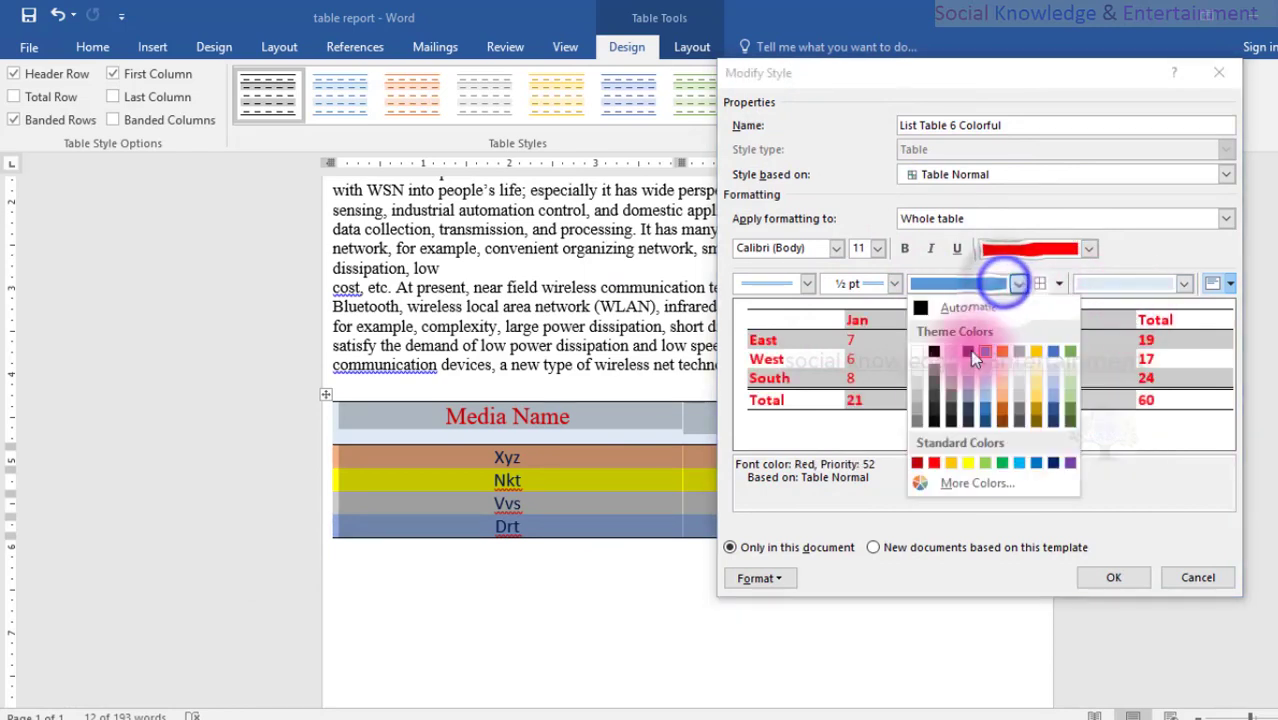
click(1052, 462)
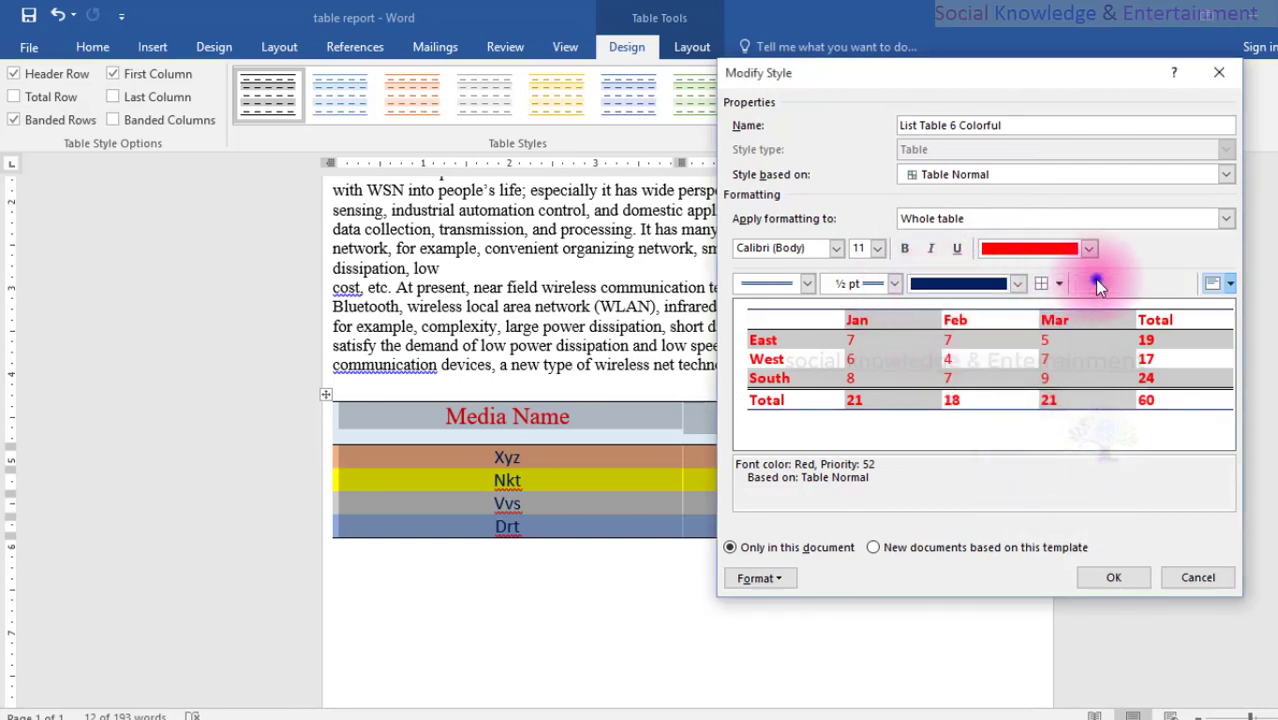
click(1097, 285)
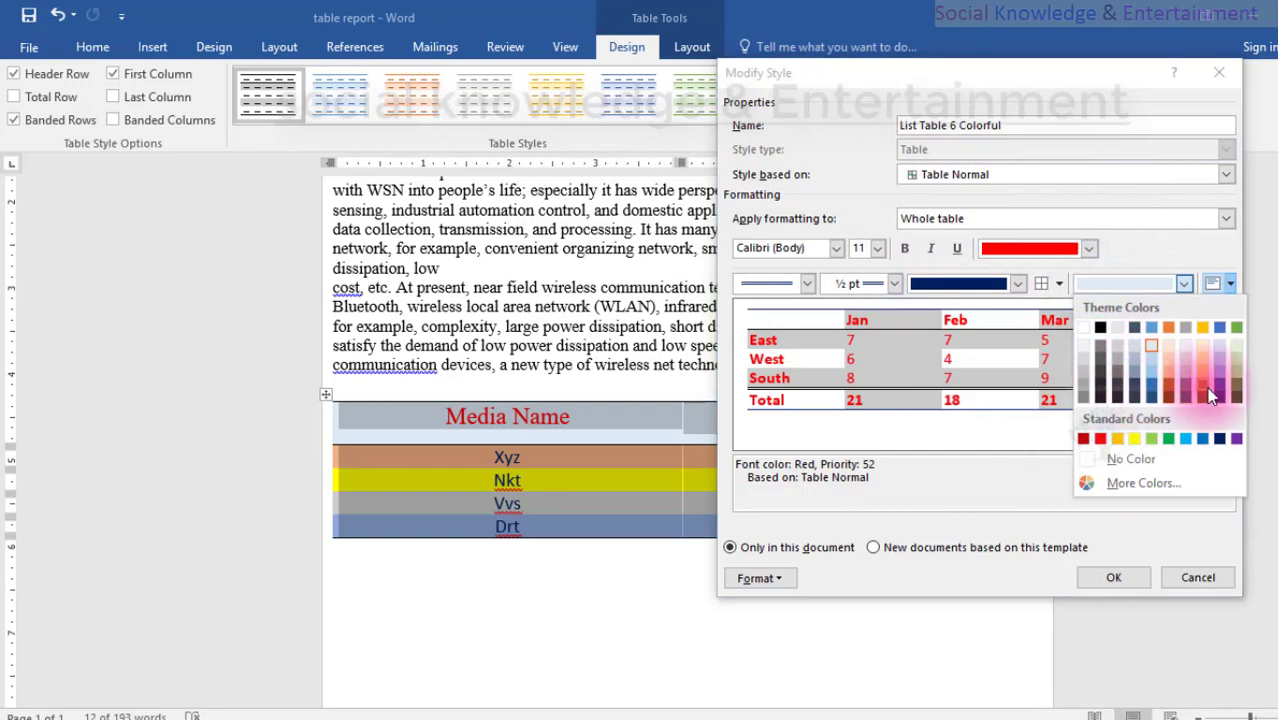
click(1133, 438)
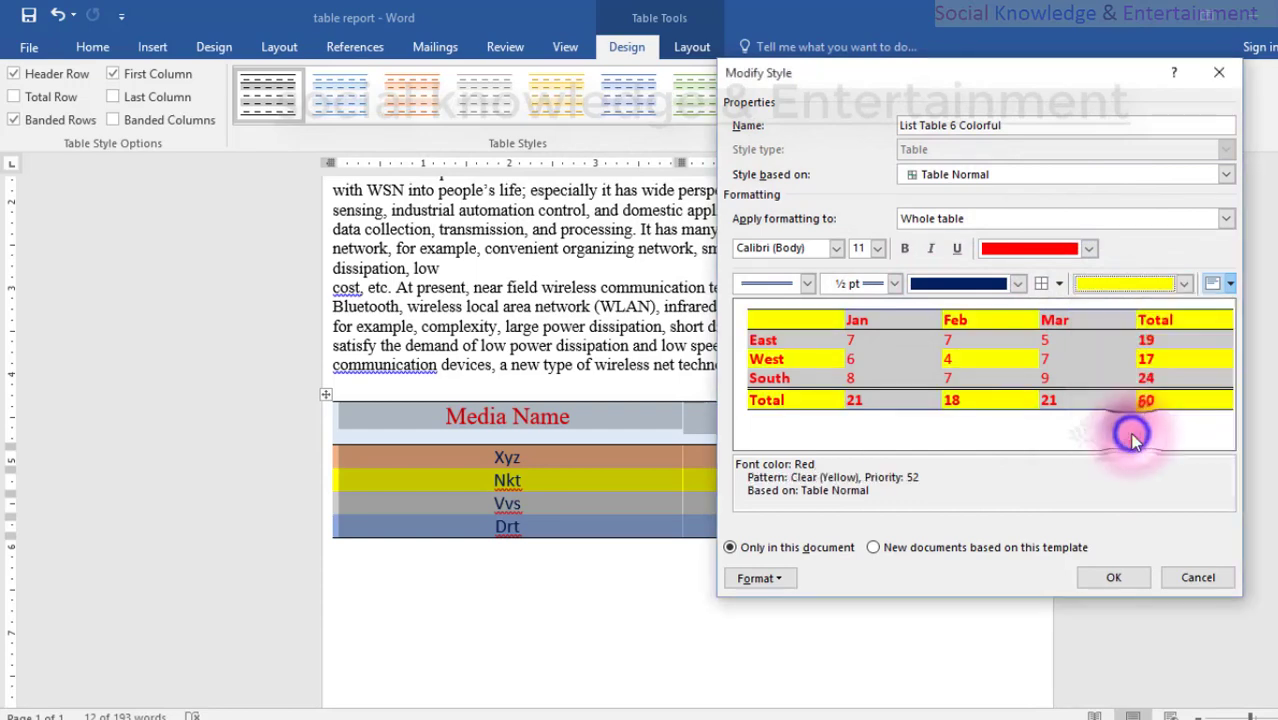
click(1110, 578)
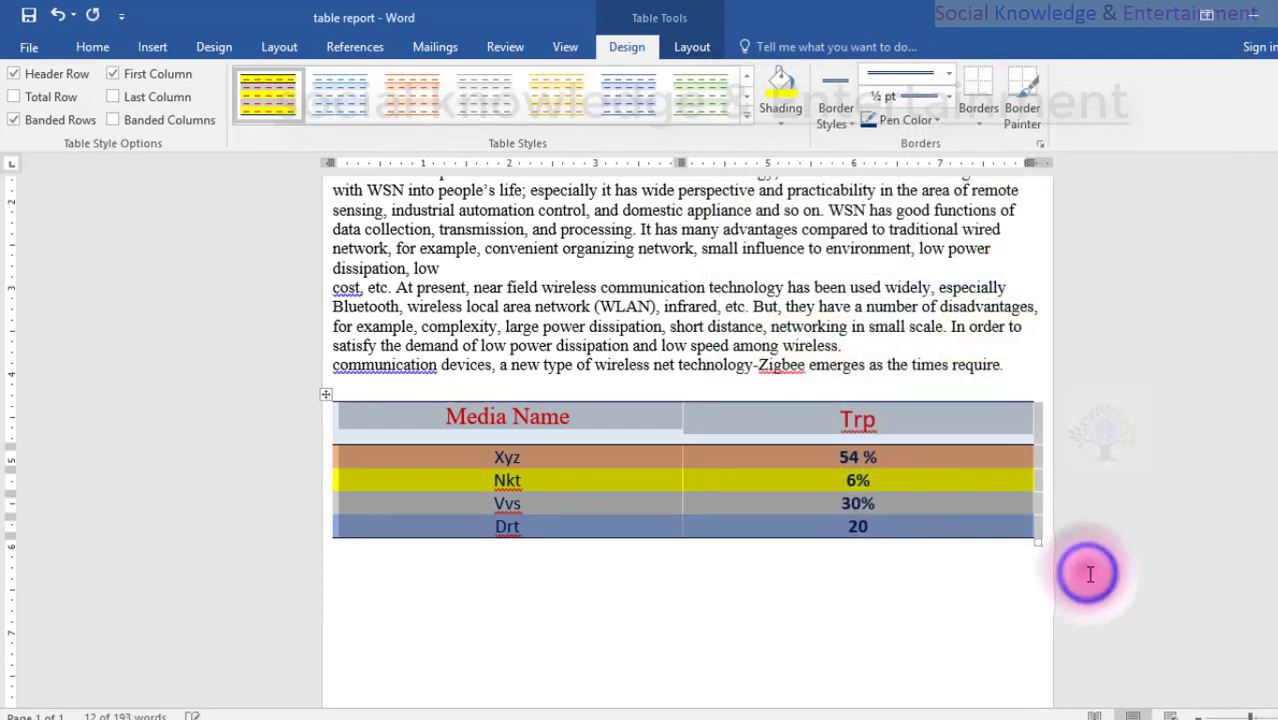
click(205, 334)
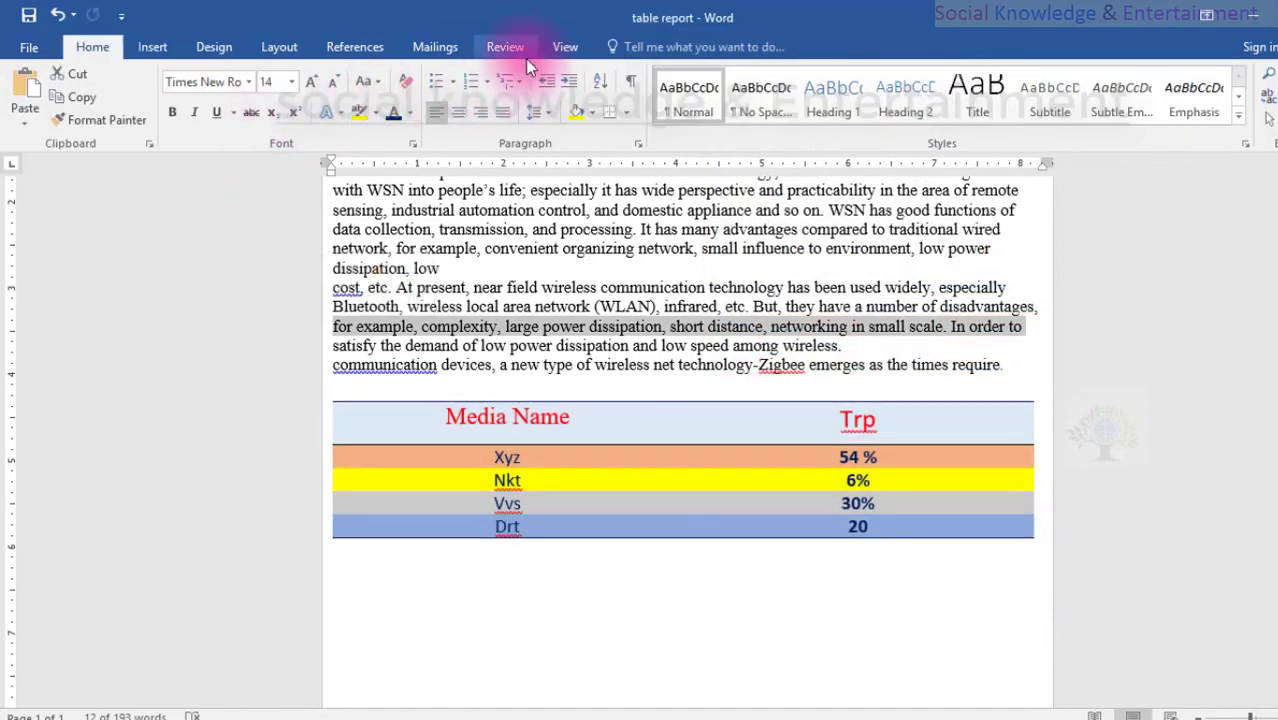
drag(286, 413, 275, 553)
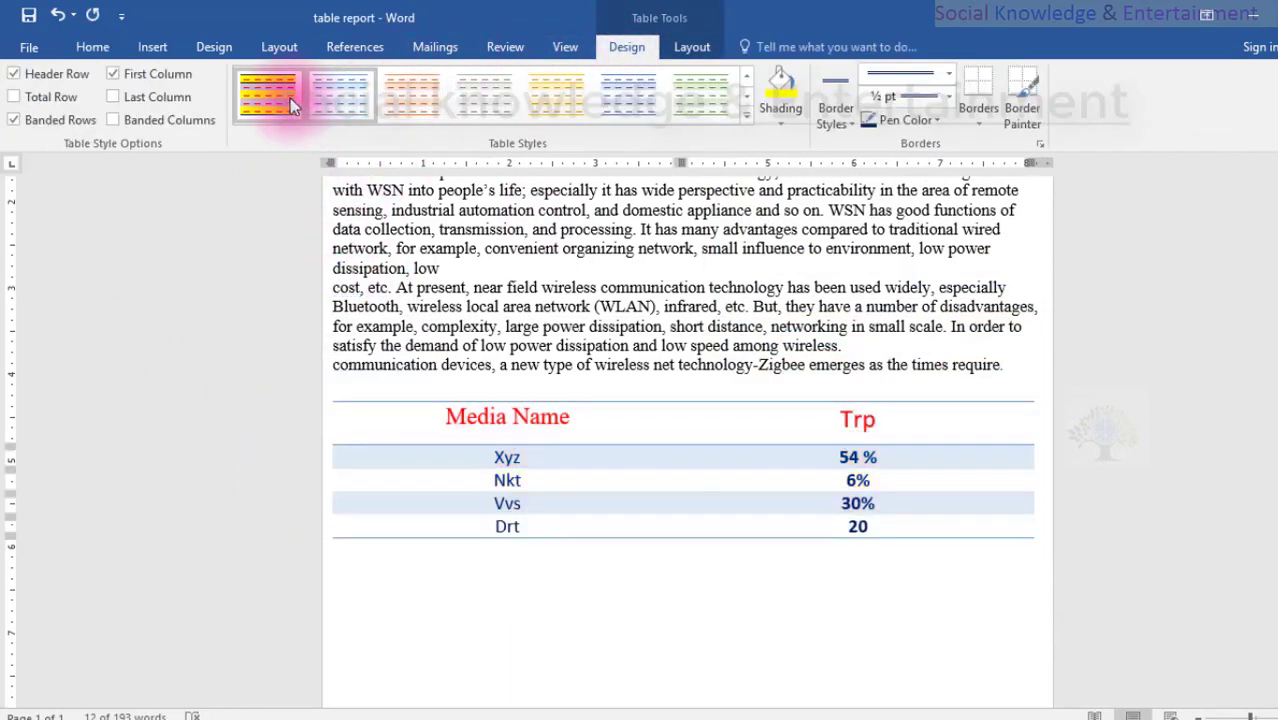
click(288, 97)
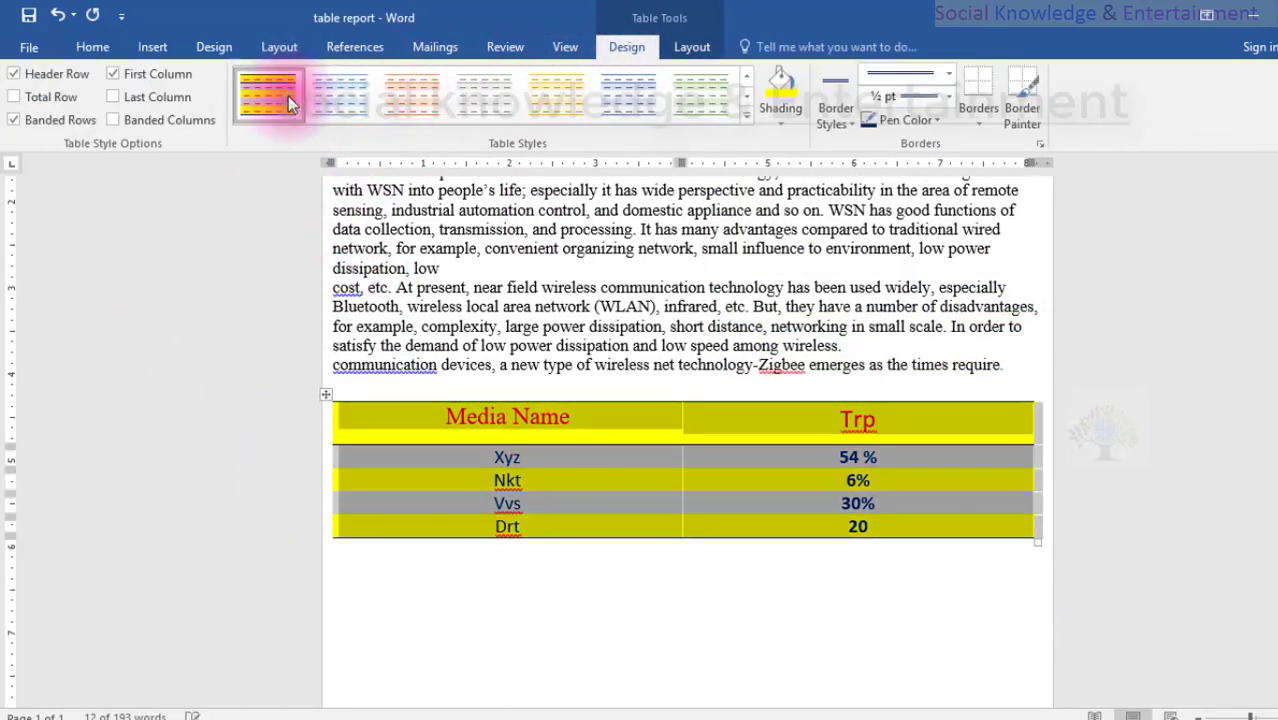
click(481, 317)
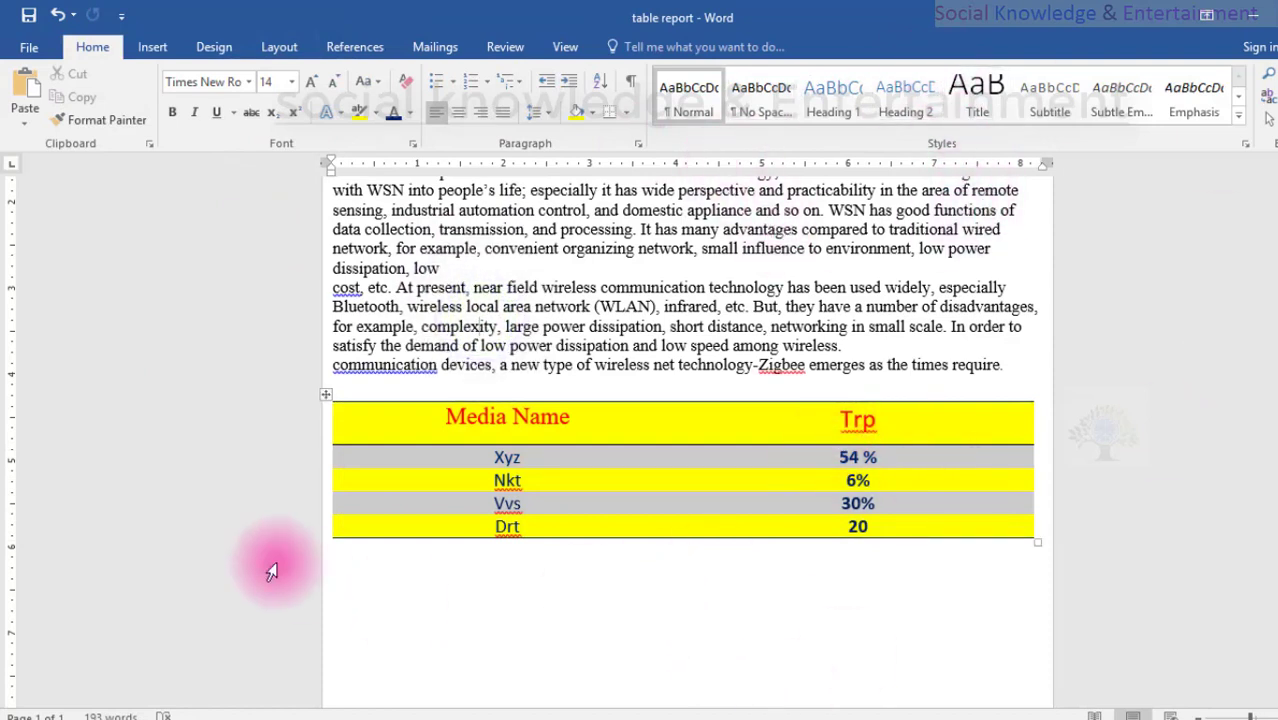
drag(284, 420, 287, 545)
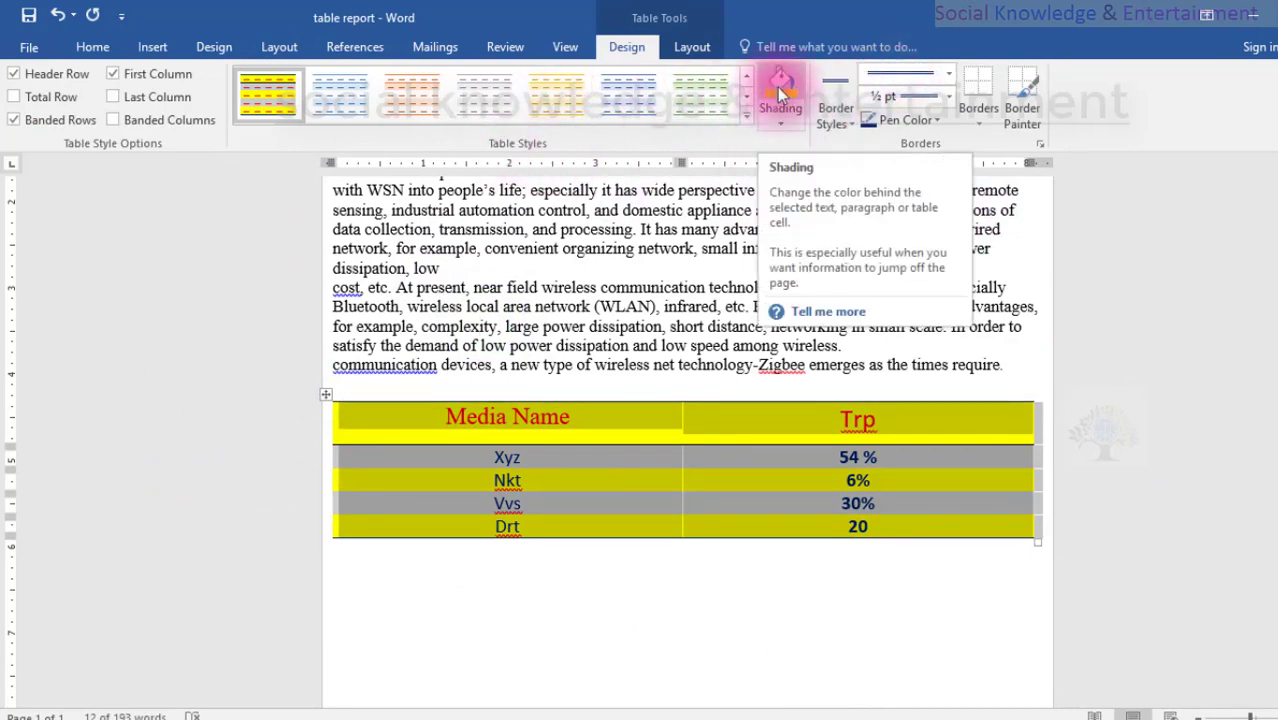
click(1122, 317)
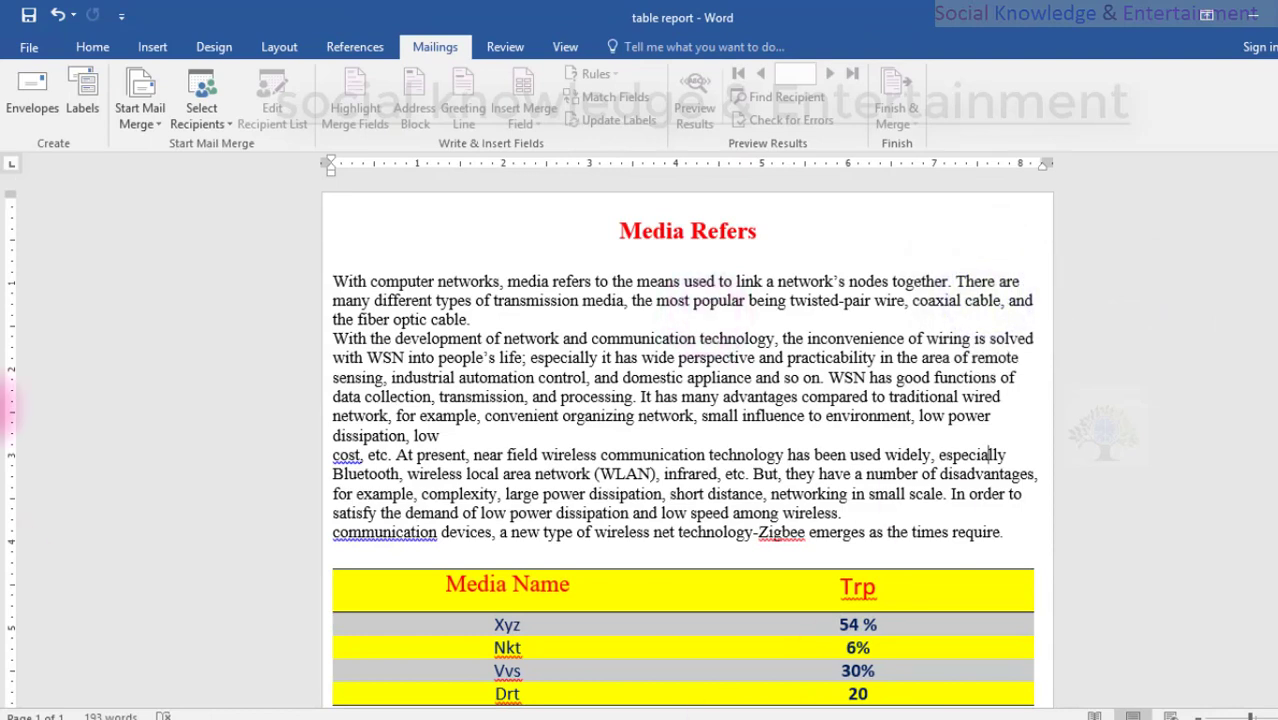
click(92, 47)
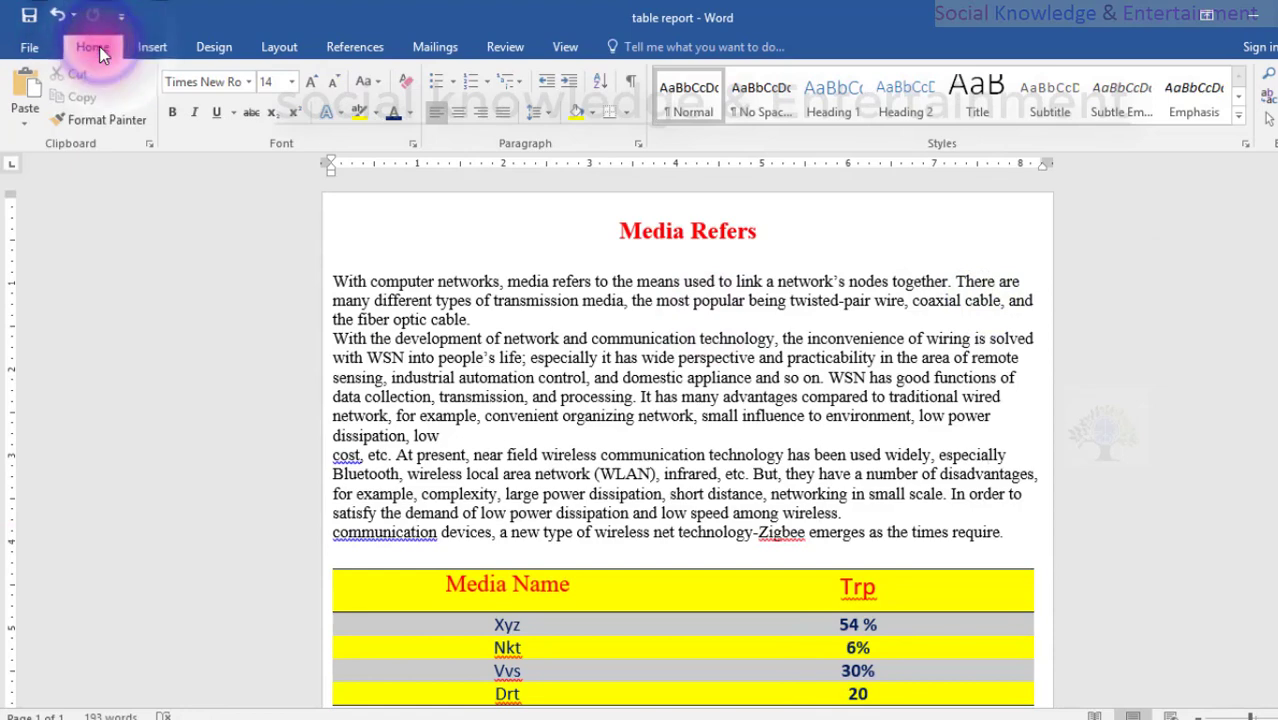
drag(811, 237, 556, 237)
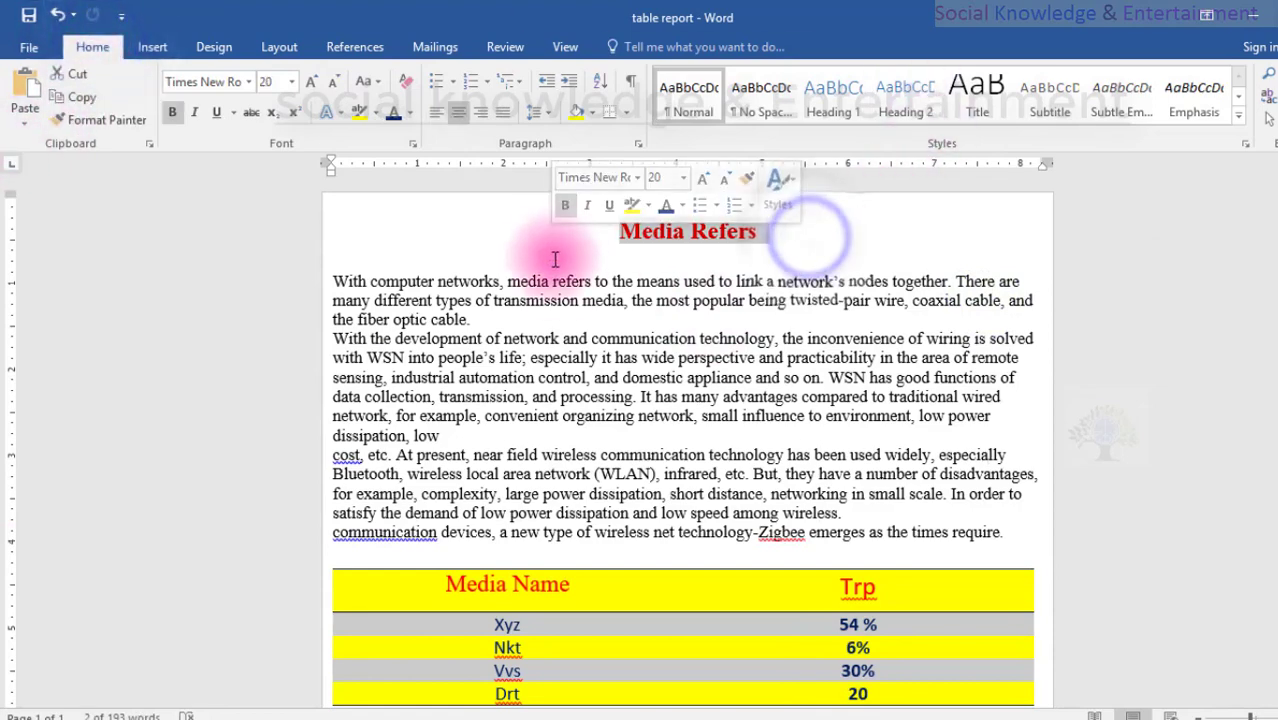
click(559, 272)
scroll(571, 314, down, 2)
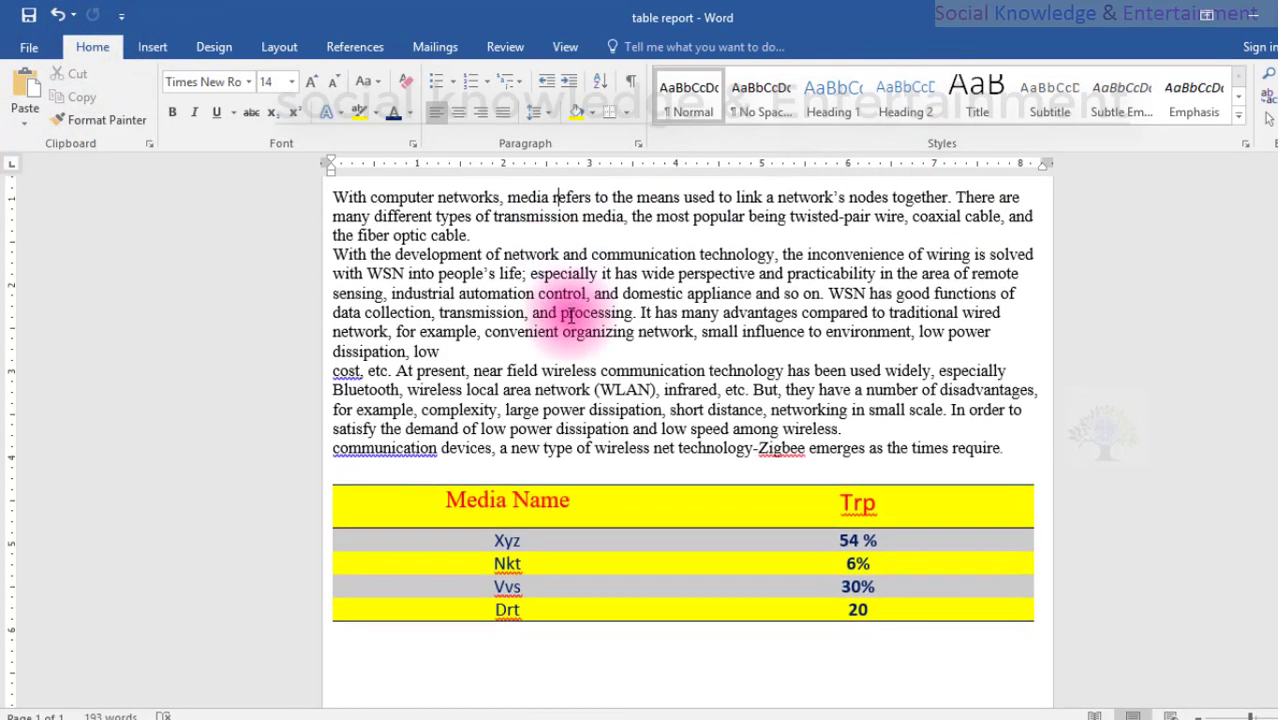
scroll(408, 171, down, 3)
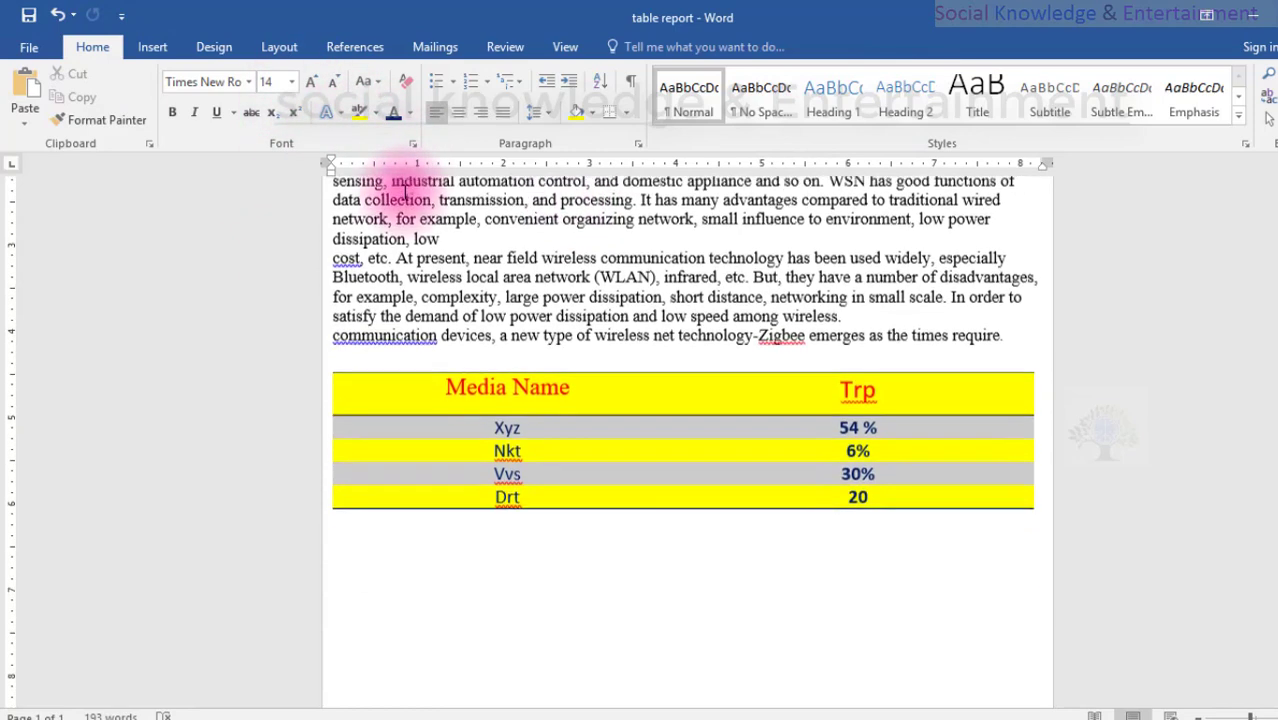
scroll(420, 195, down, 3)
scroll(421, 195, up, 8)
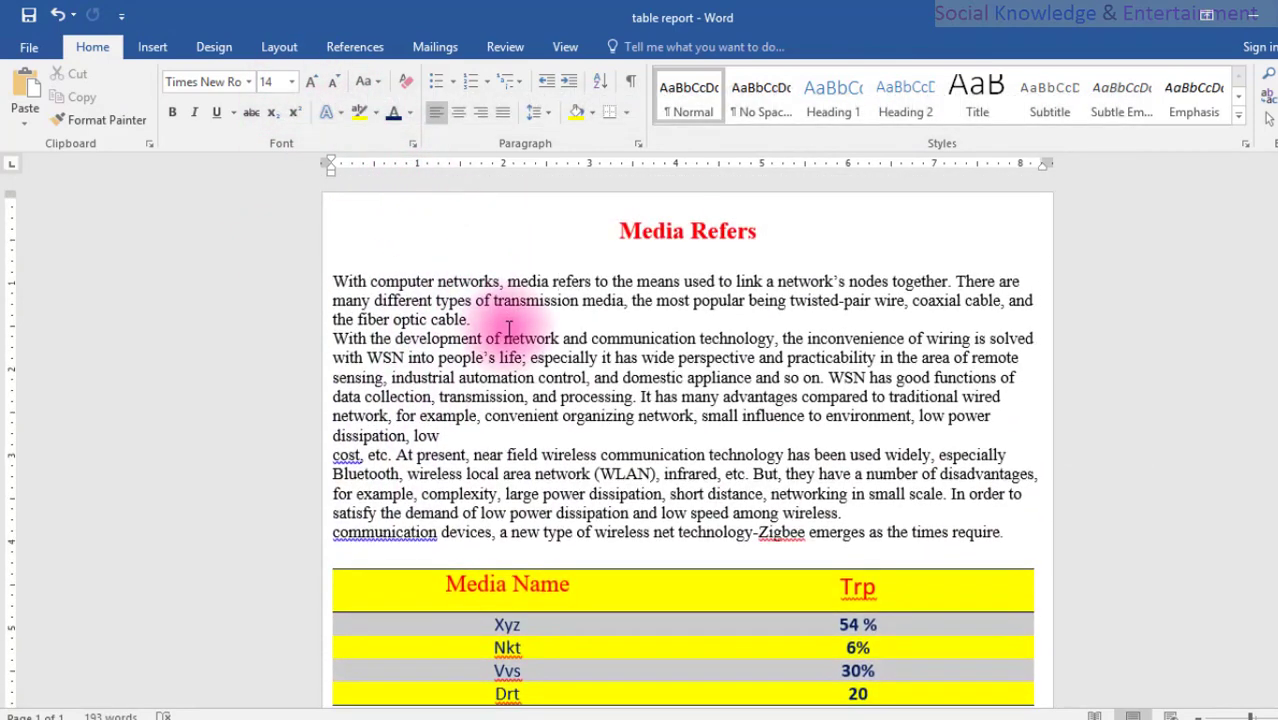
scroll(507, 329, down, 2)
scroll(507, 329, down, 1)
scroll(507, 329, down, 4)
scroll(507, 329, down, 2)
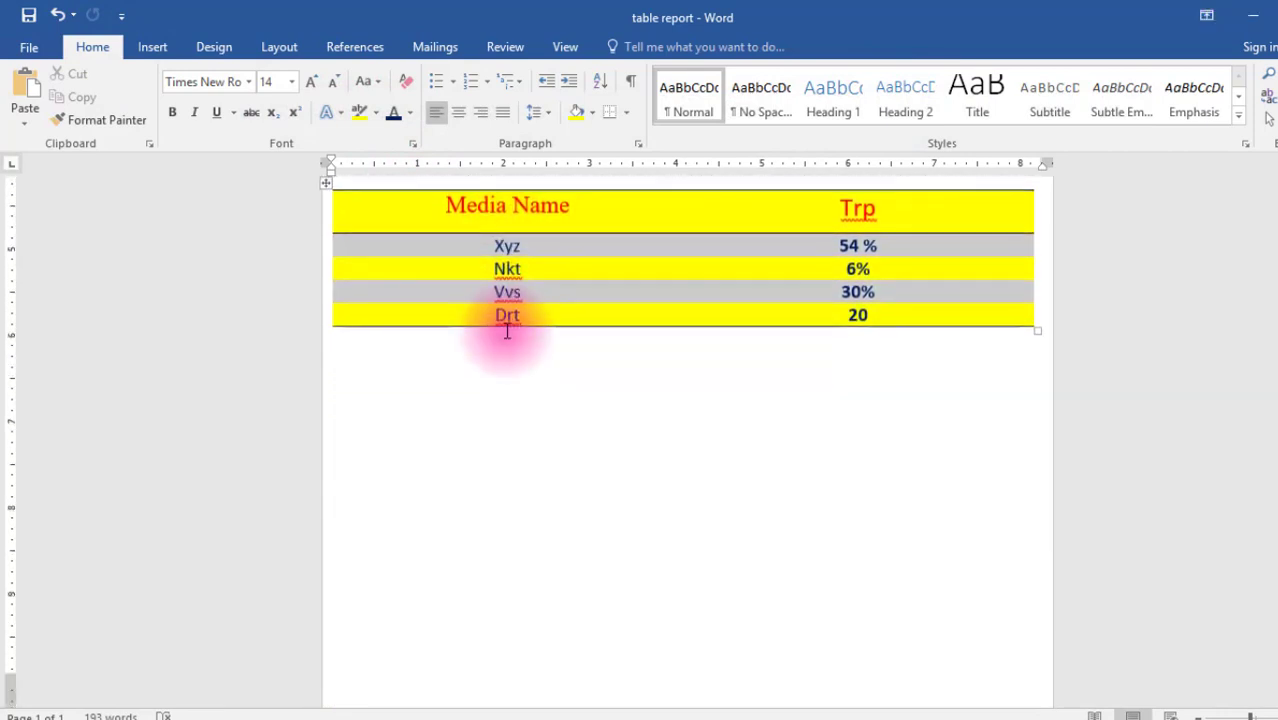
scroll(507, 329, down, 2)
scroll(507, 329, up, 5)
scroll(507, 329, up, 5)
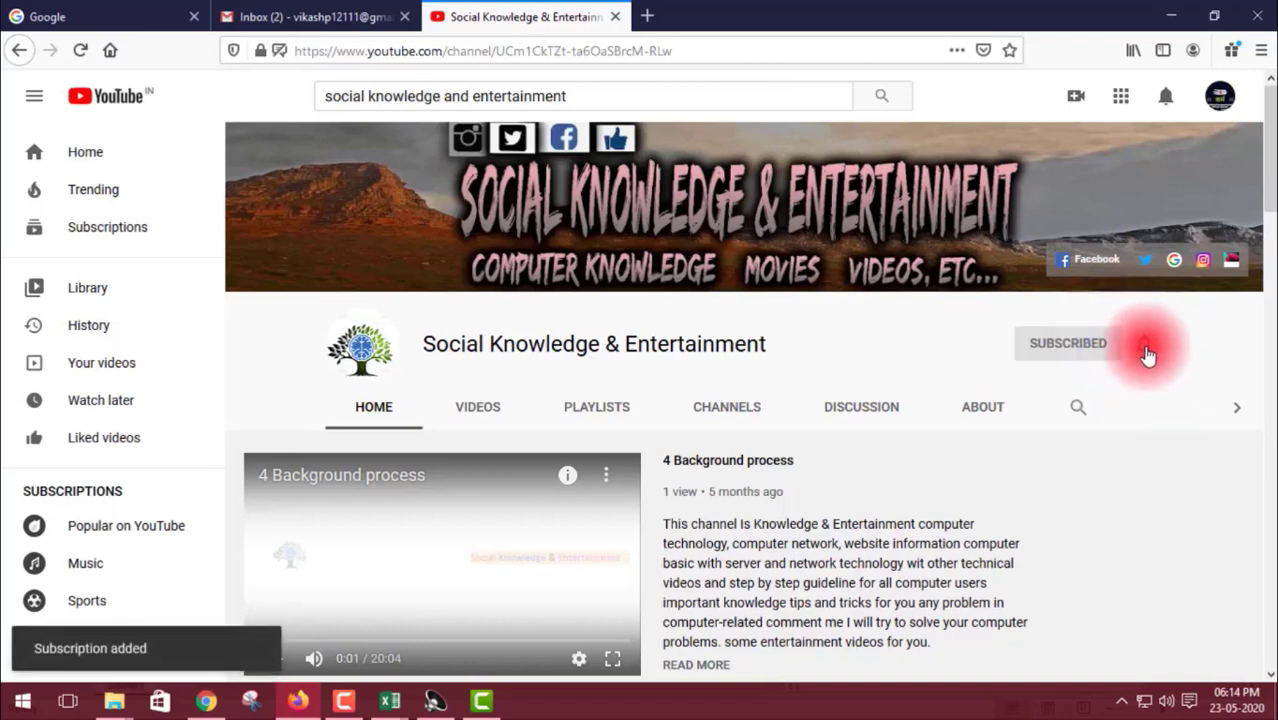
Set the channel's notifications to All, then scroll through its uploads
click(1146, 350)
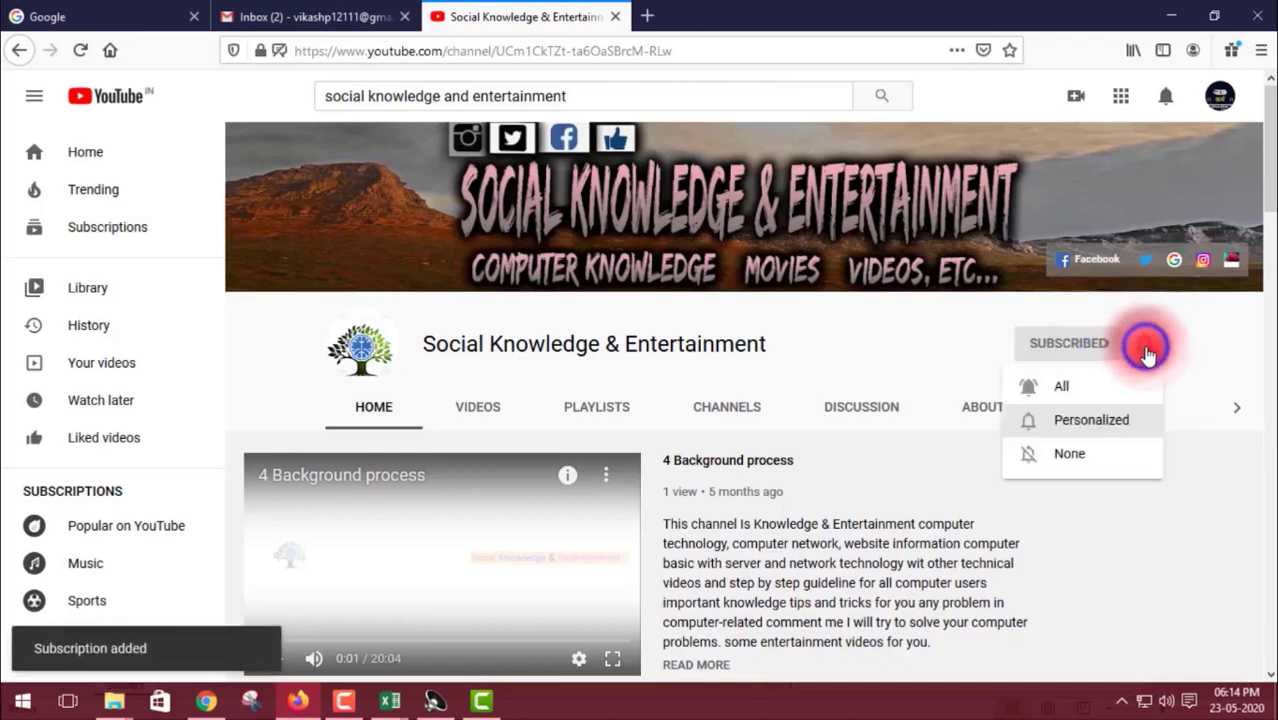
click(1108, 390)
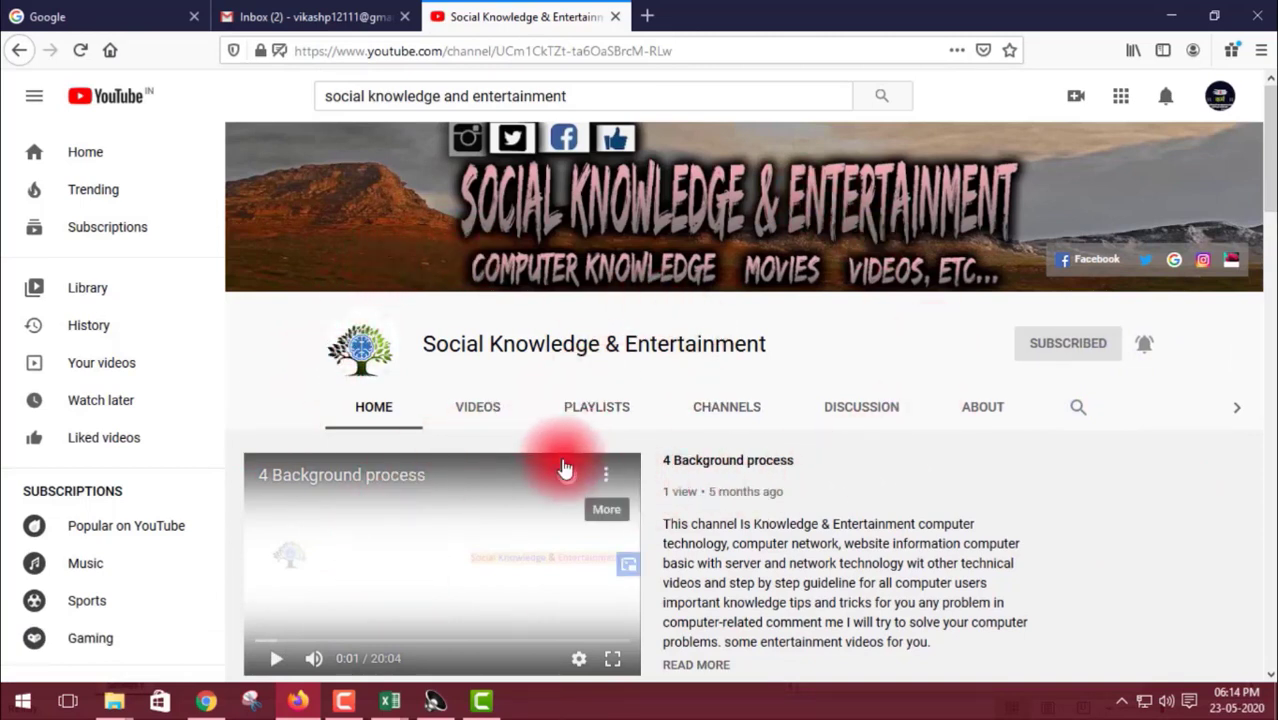
scroll(464, 499, down, 5)
scroll(464, 499, down, 1)
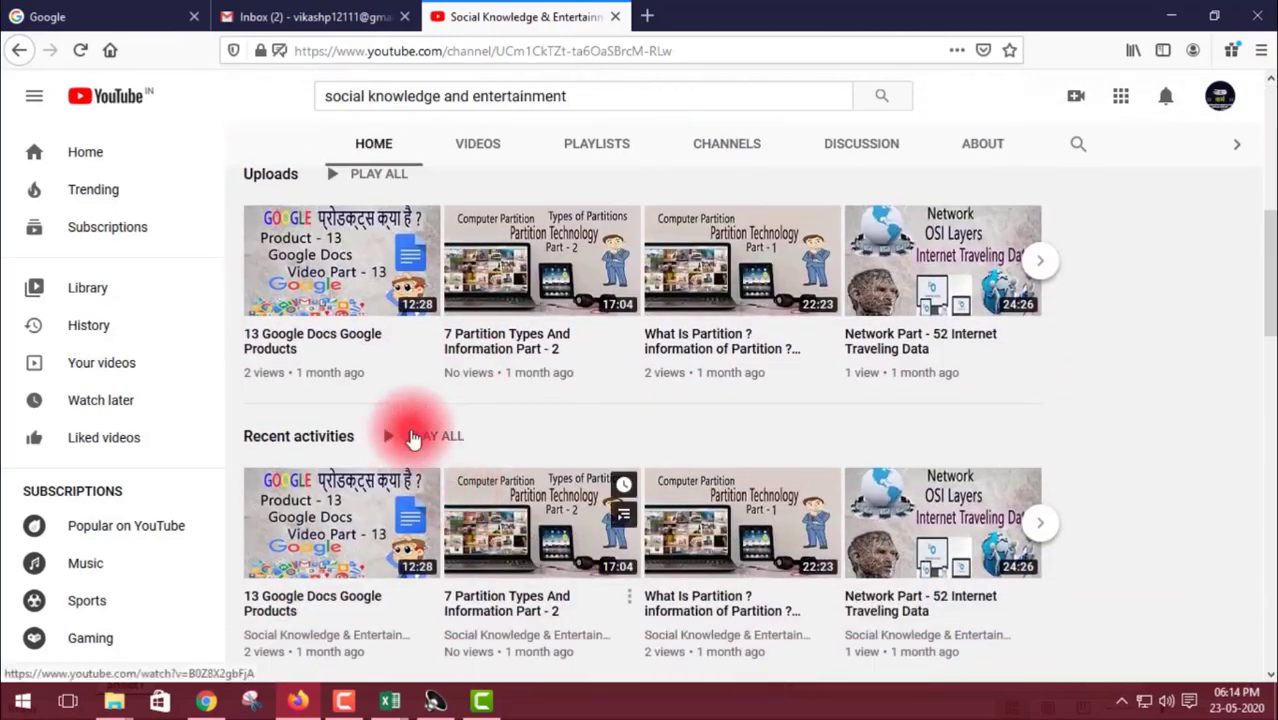
scroll(400, 430, down, 2)
scroll(456, 395, down, 3)
scroll(460, 396, down, 2)
scroll(463, 397, down, 3)
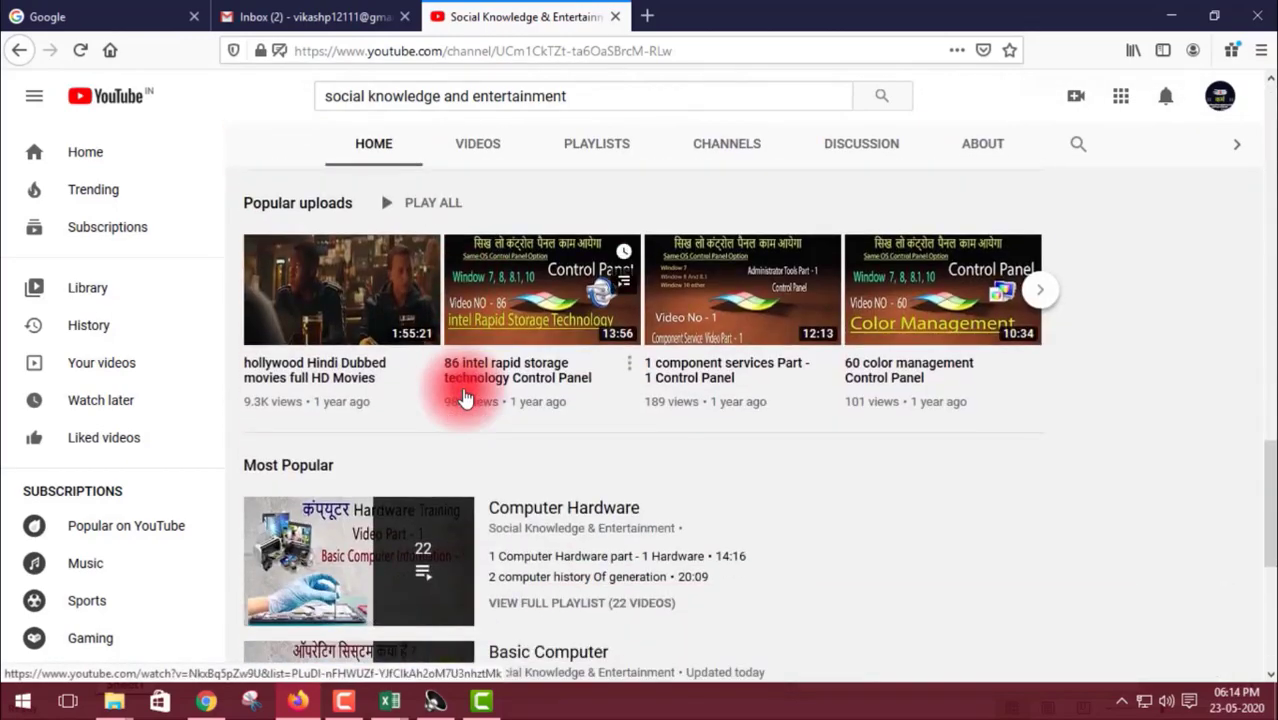
scroll(463, 397, down, 5)
scroll(463, 397, up, 10)
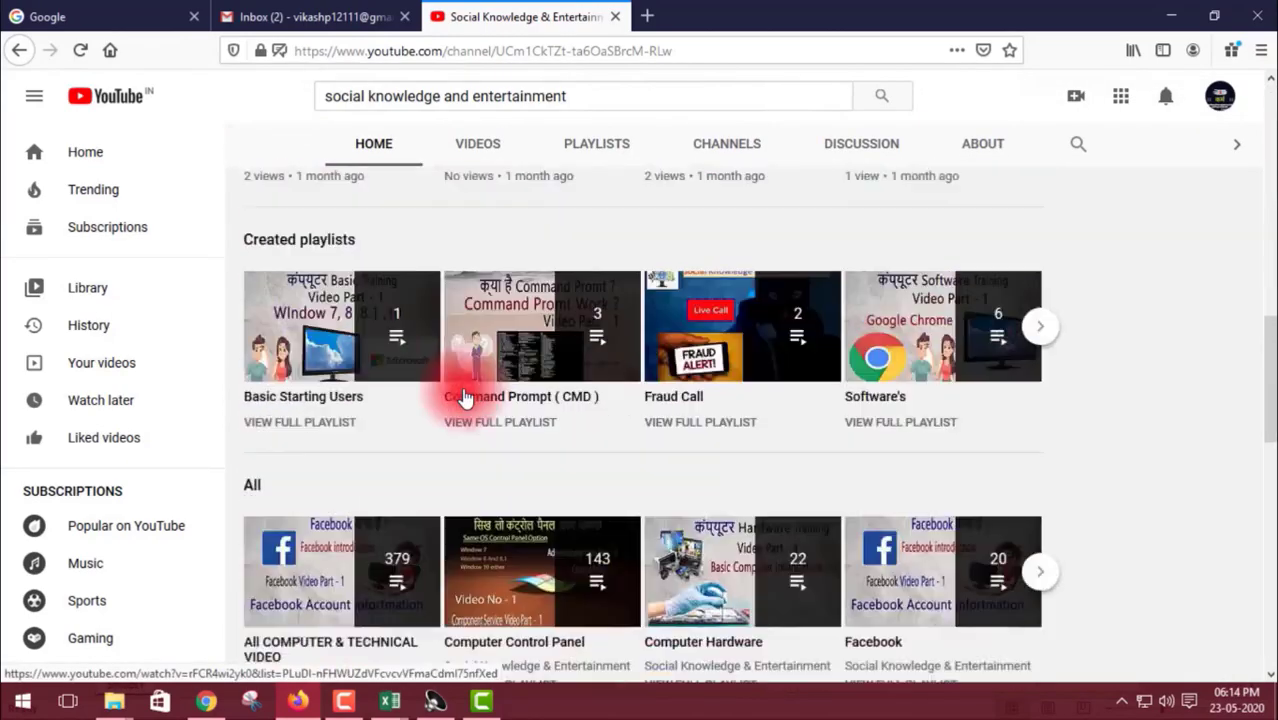
scroll(463, 395, up, 5)
scroll(465, 392, up, 3)
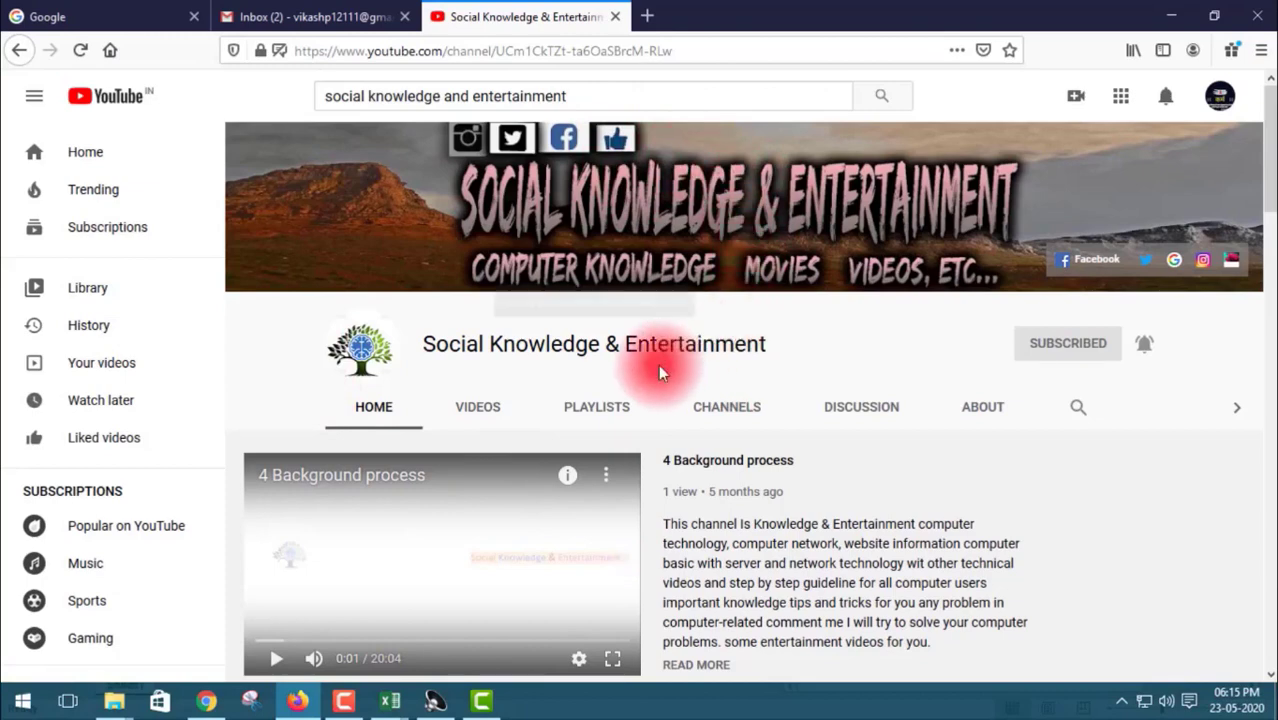
Open the channel's Playlists, start Basic Starting Users, then return and close the miniplayer
click(597, 414)
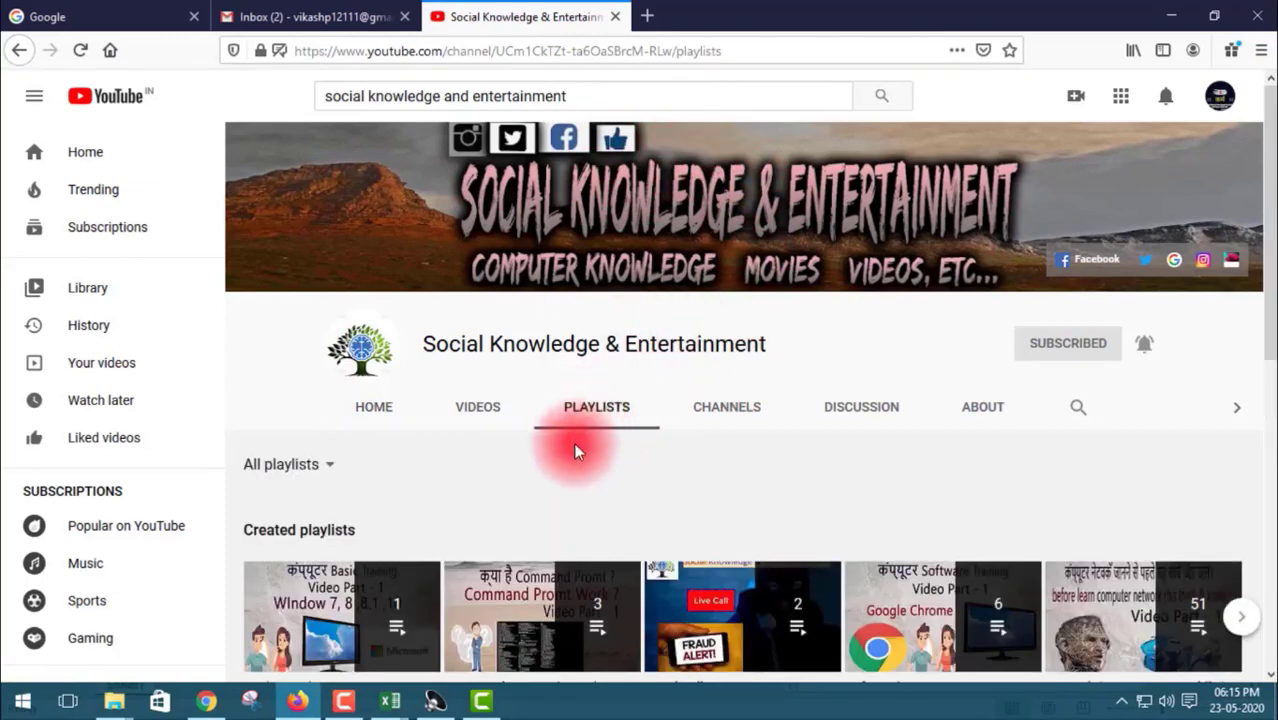
scroll(475, 358, down, 3)
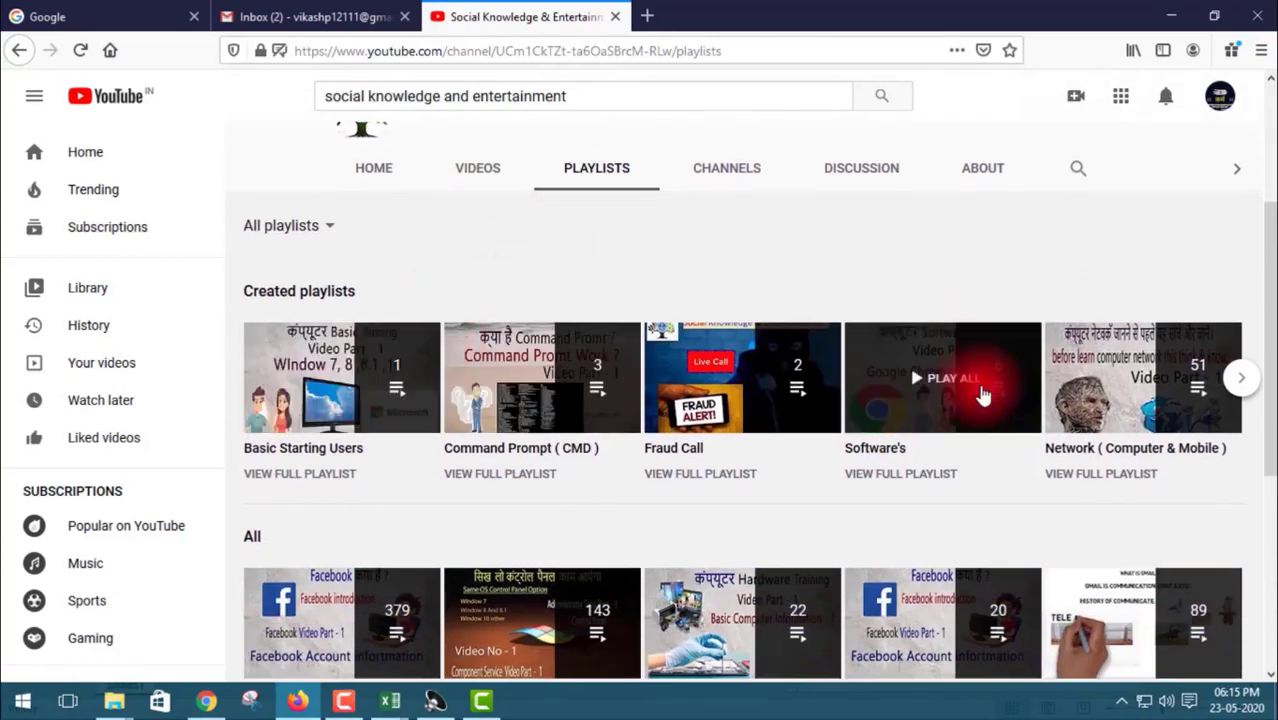
mouse_move(341, 615)
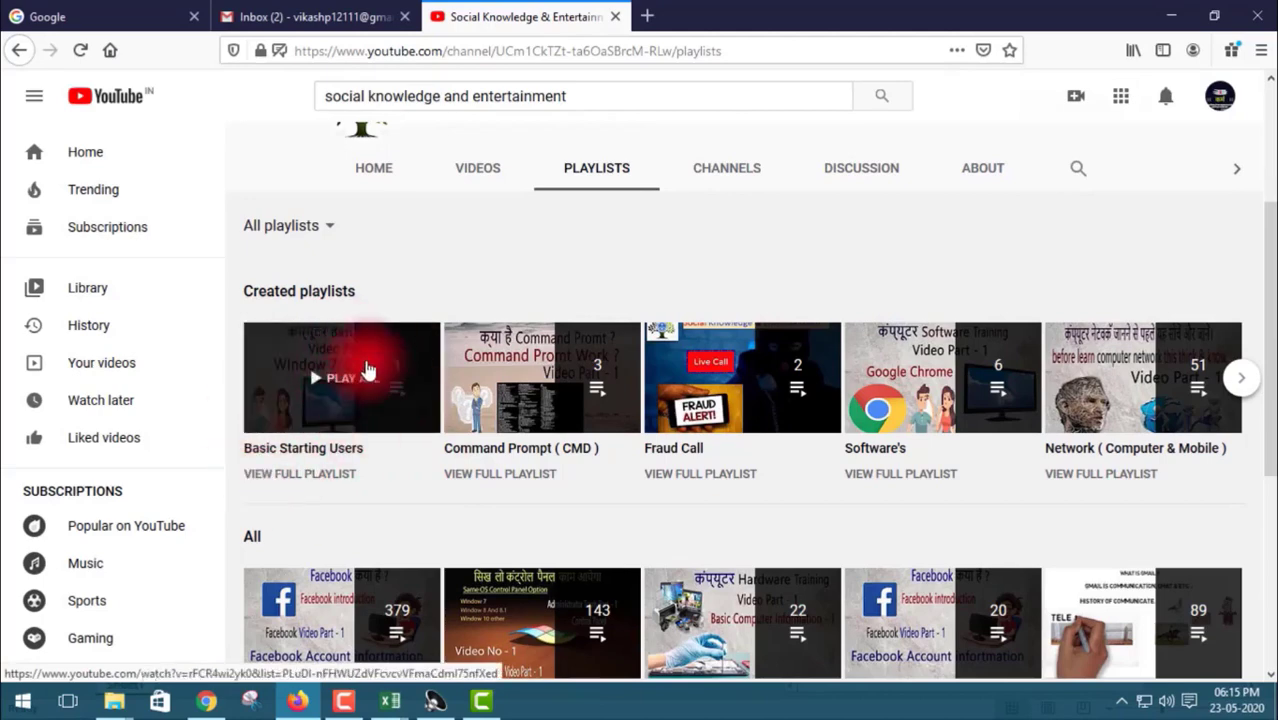
scroll(345, 365, down, 1)
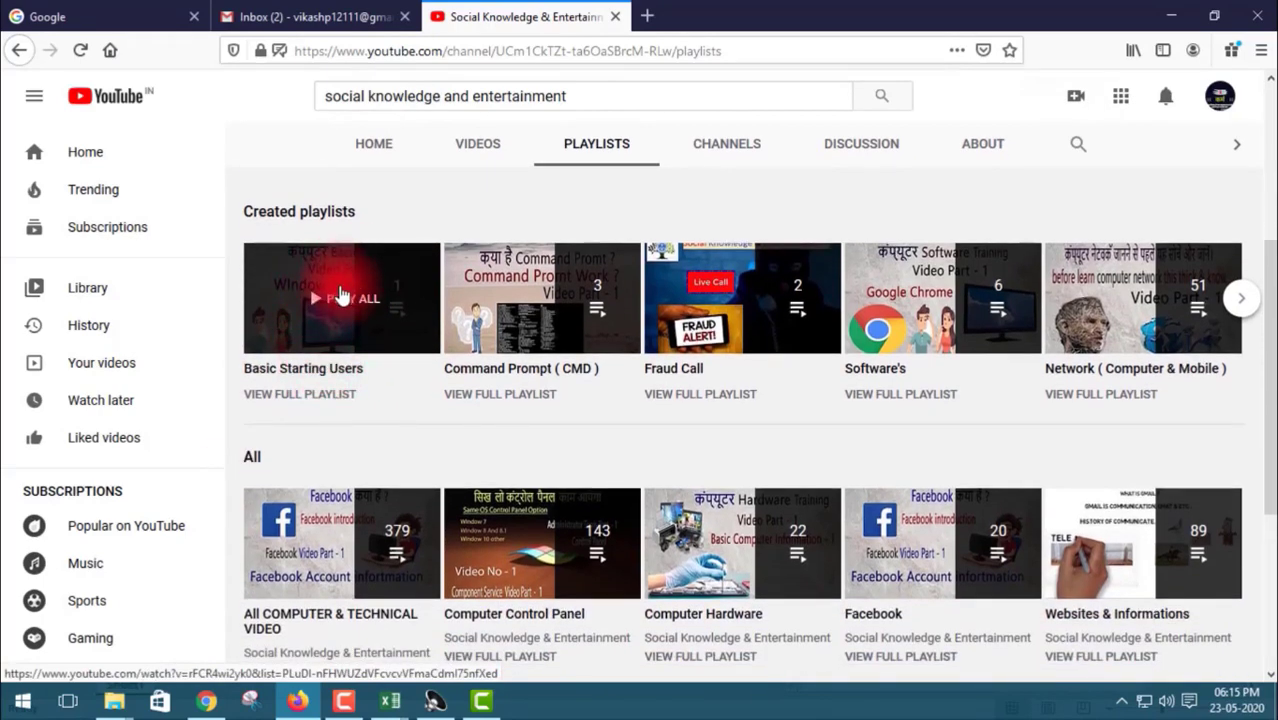
click(340, 293)
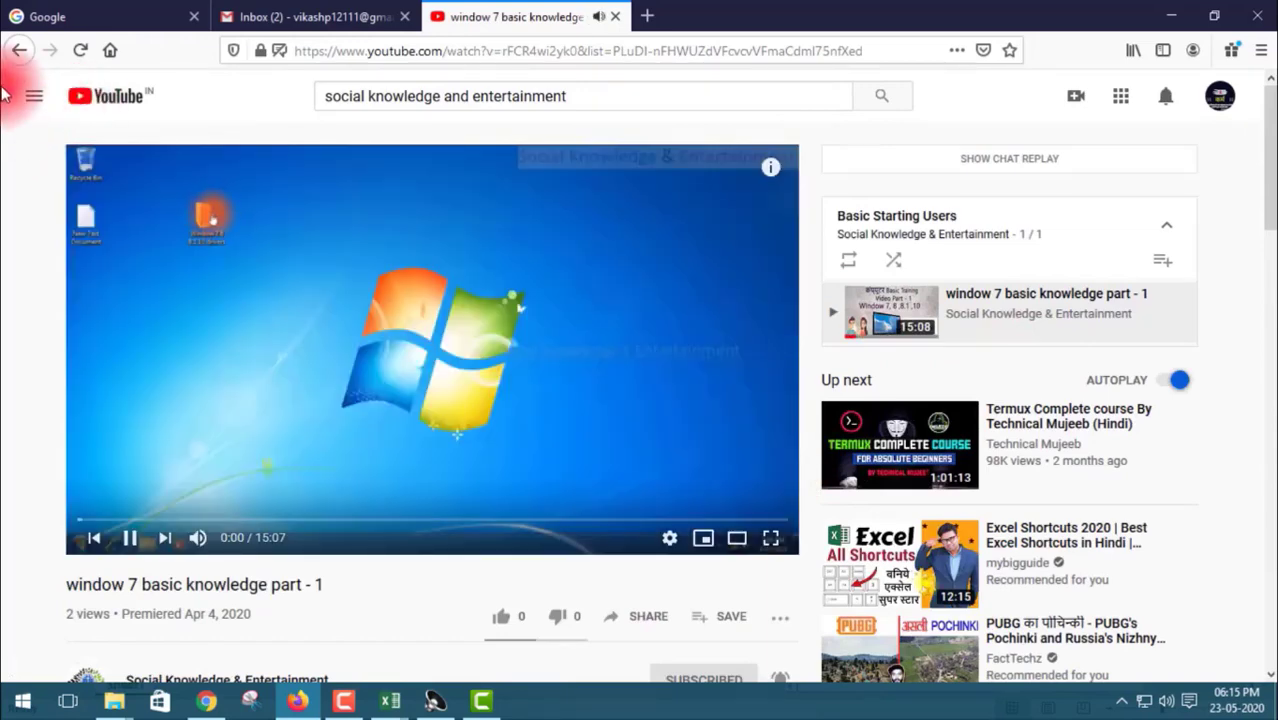
click(19, 50)
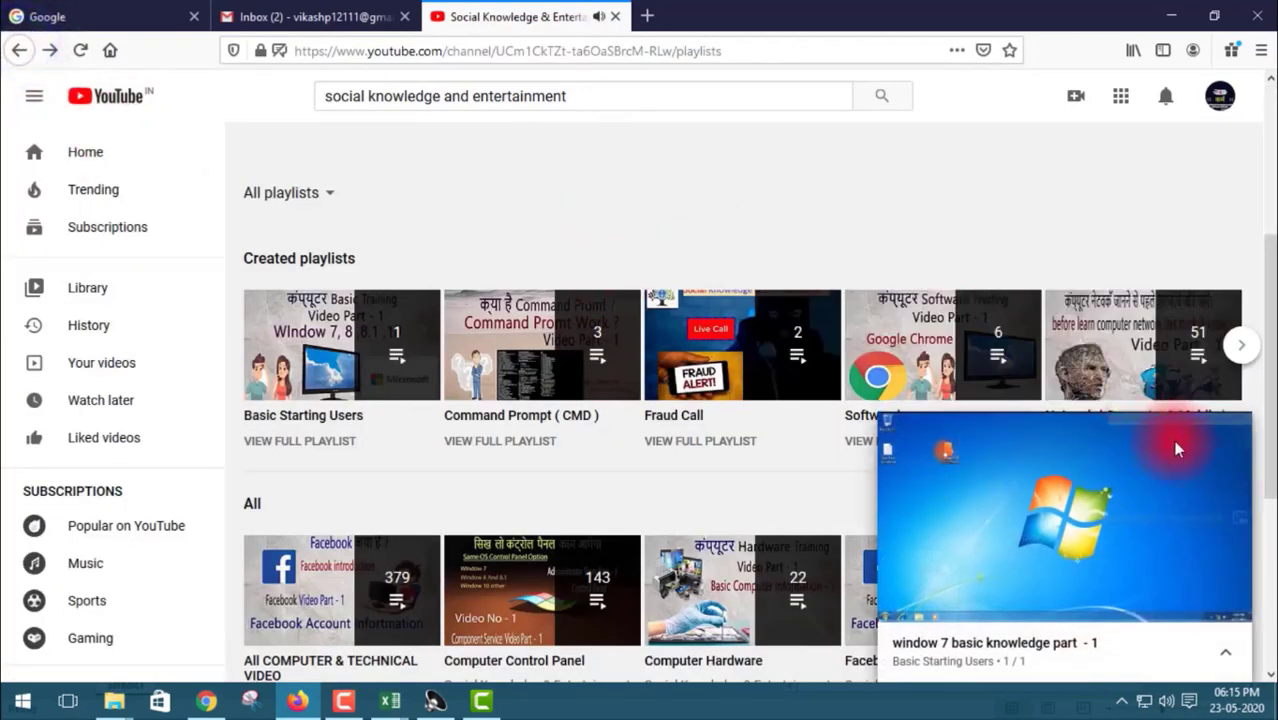
click(1231, 438)
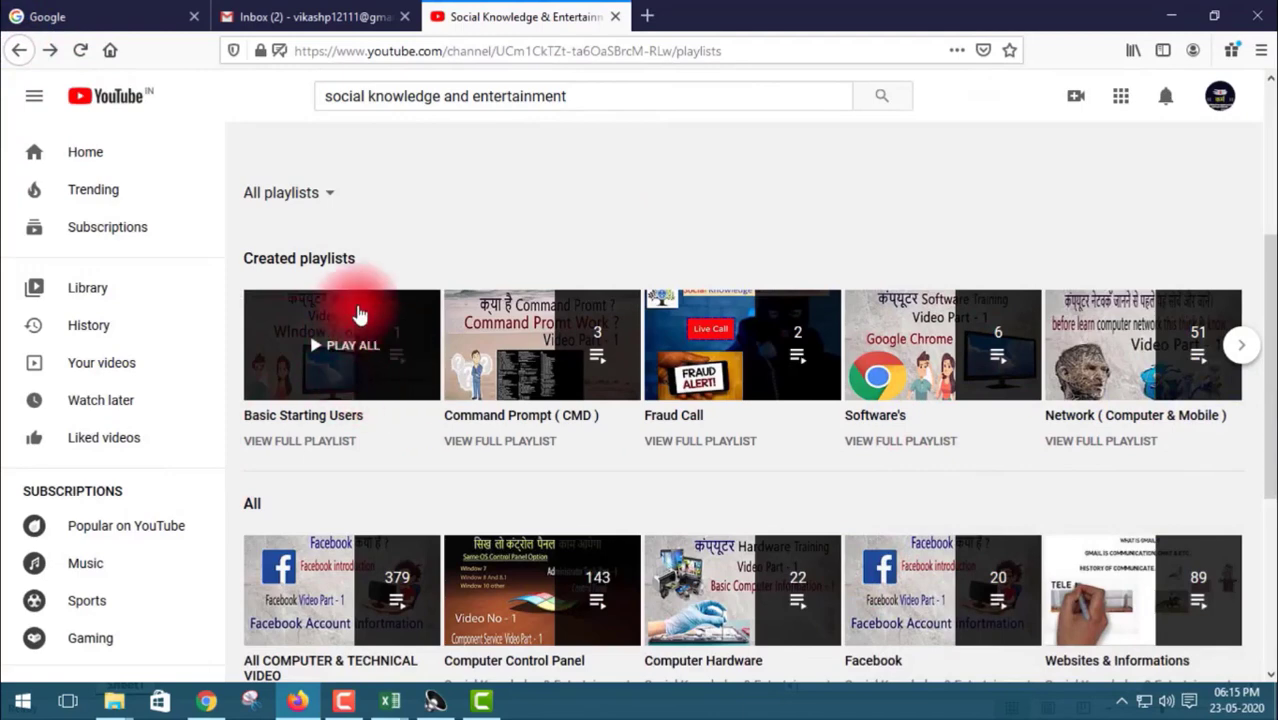
Scroll through the Created playlists, All and Most Popular collections
scroll(752, 466, down, 3)
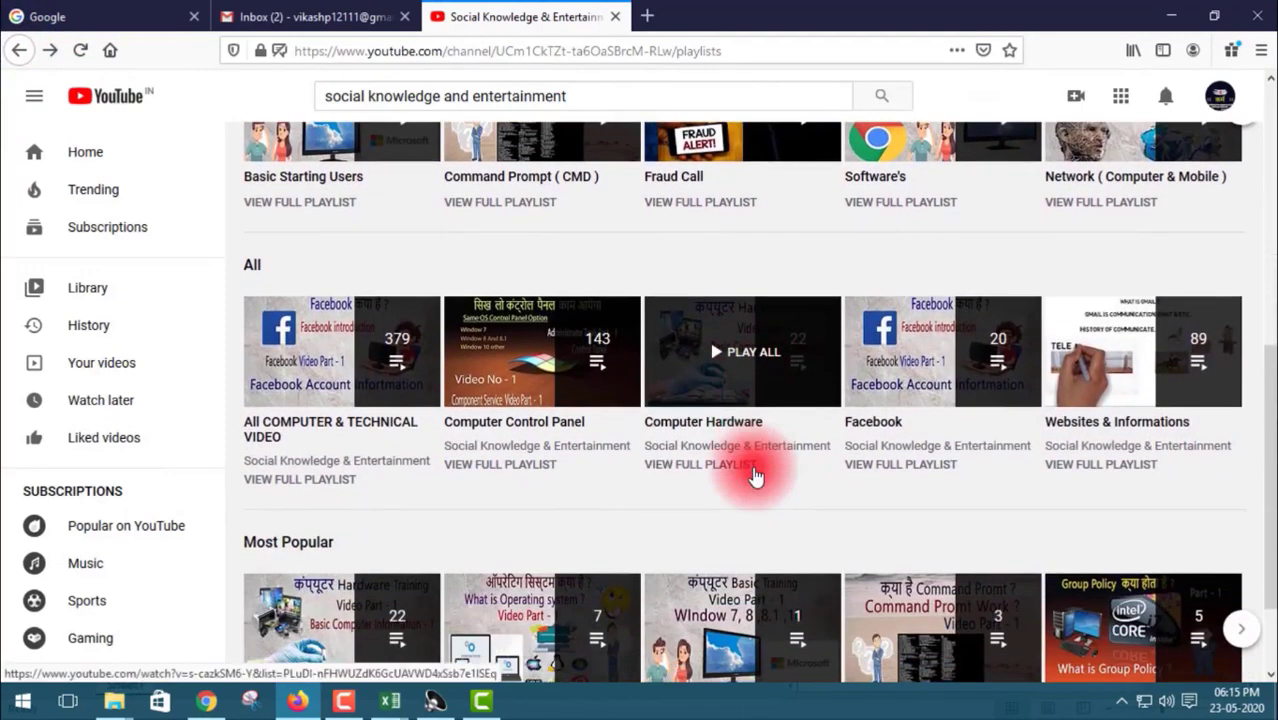
scroll(880, 485, down, 2)
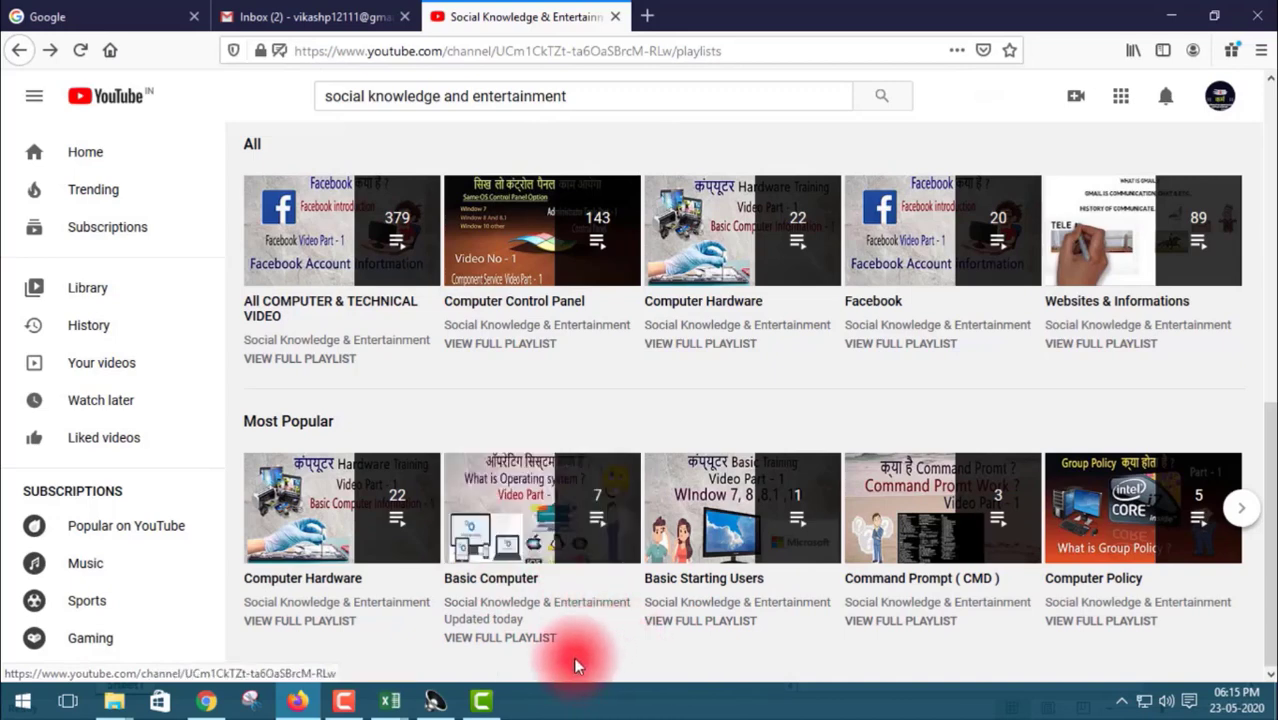
scroll(545, 555, up, 2)
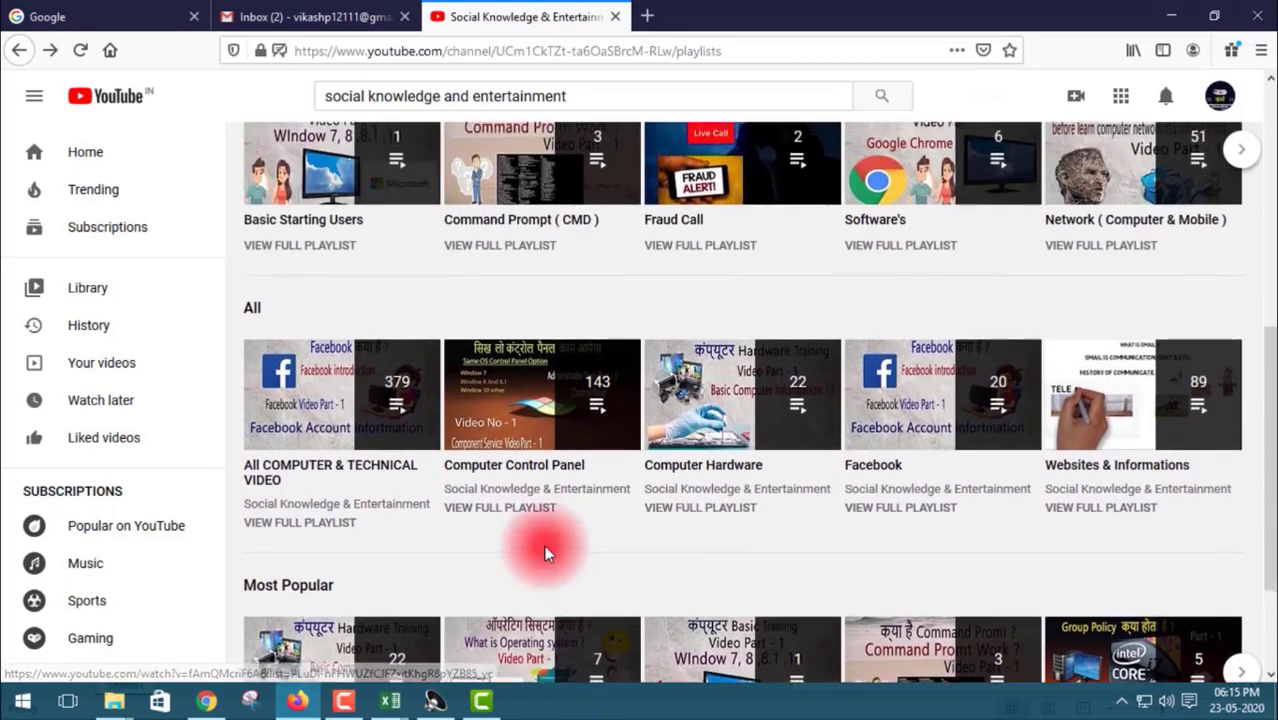
scroll(544, 546, up, 2)
scroll(544, 551, up, 1)
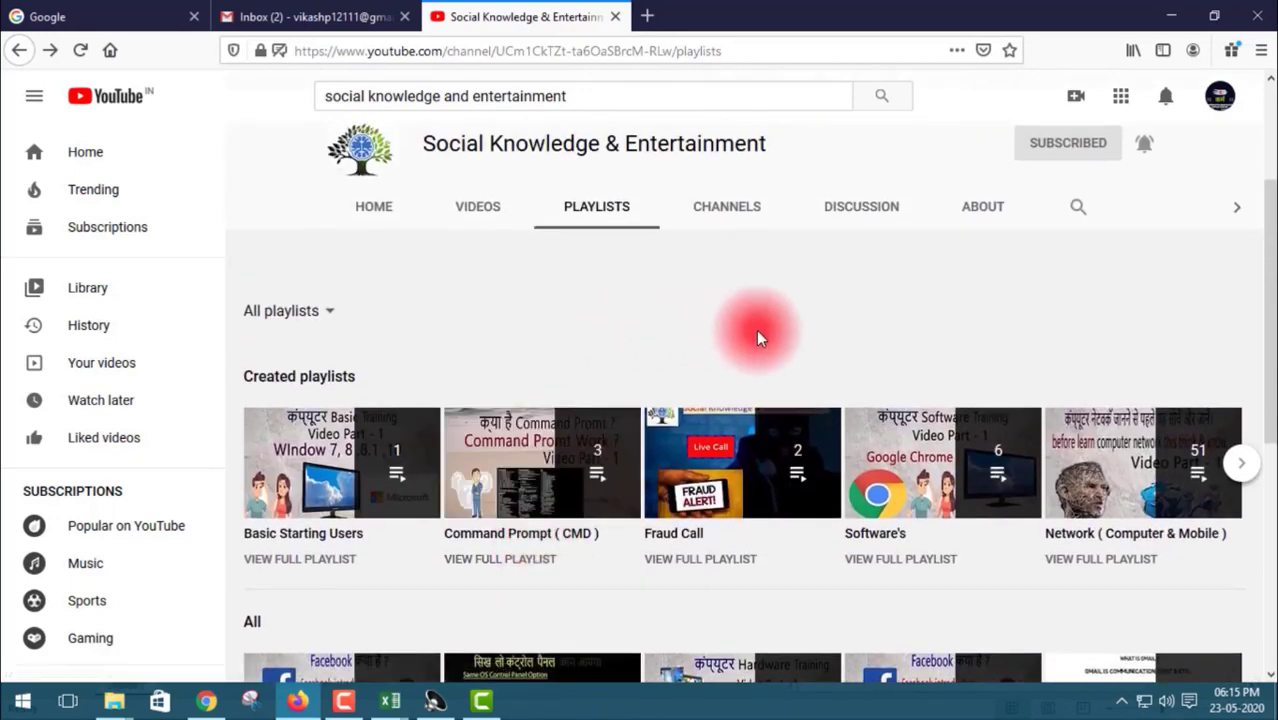
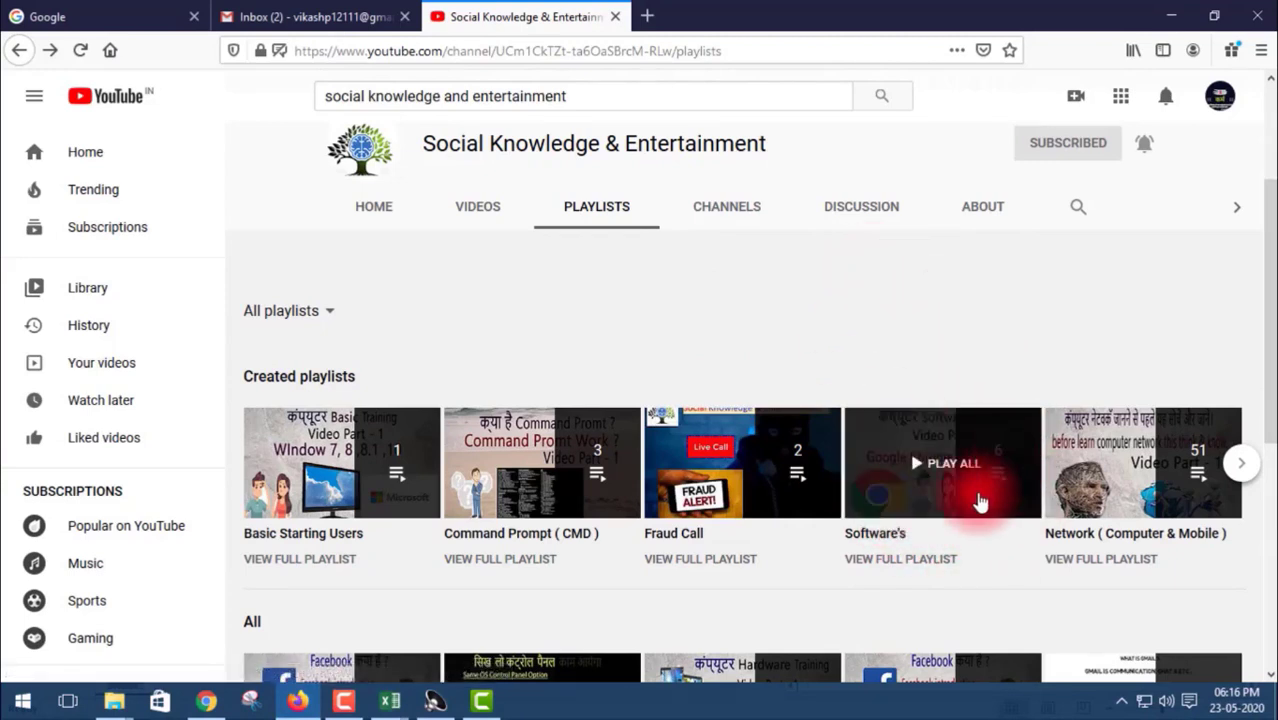
Scroll down the Playlists page past Created to reveal the All and Most Popular playlist rows
scroll(935, 510, down, 2)
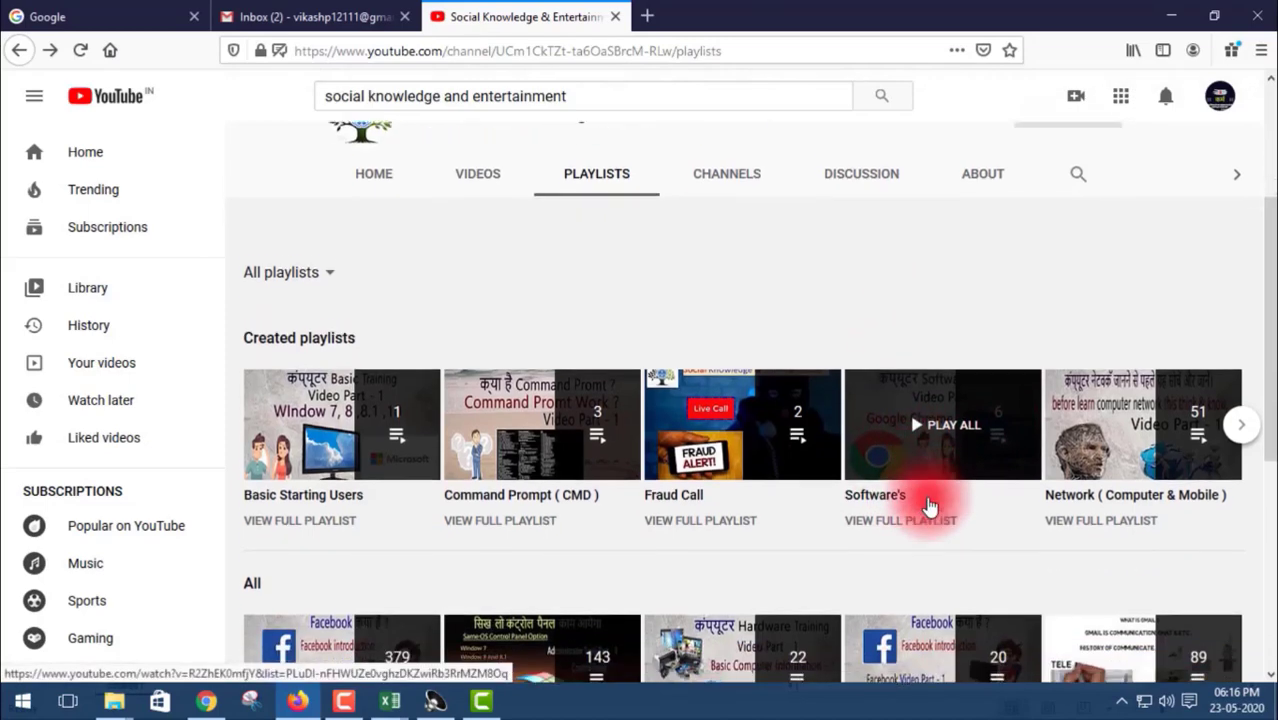
scroll(890, 435, down, 3)
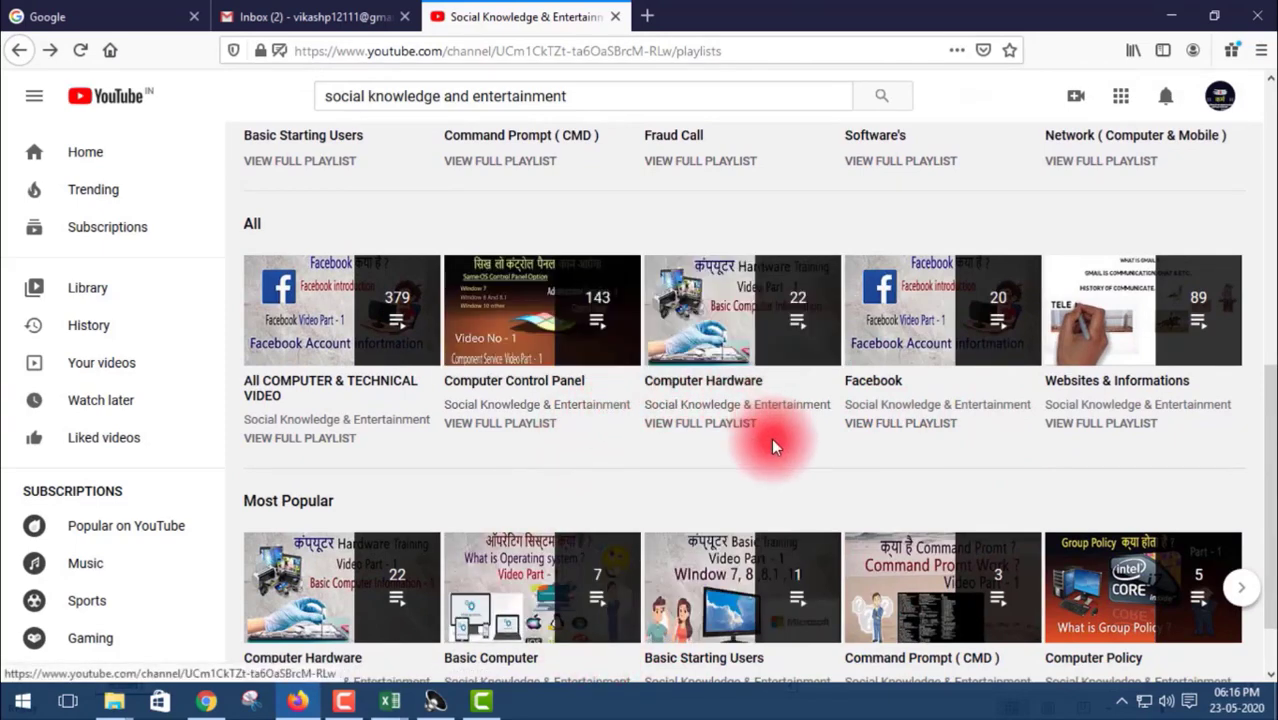
scroll(771, 439, down, 1)
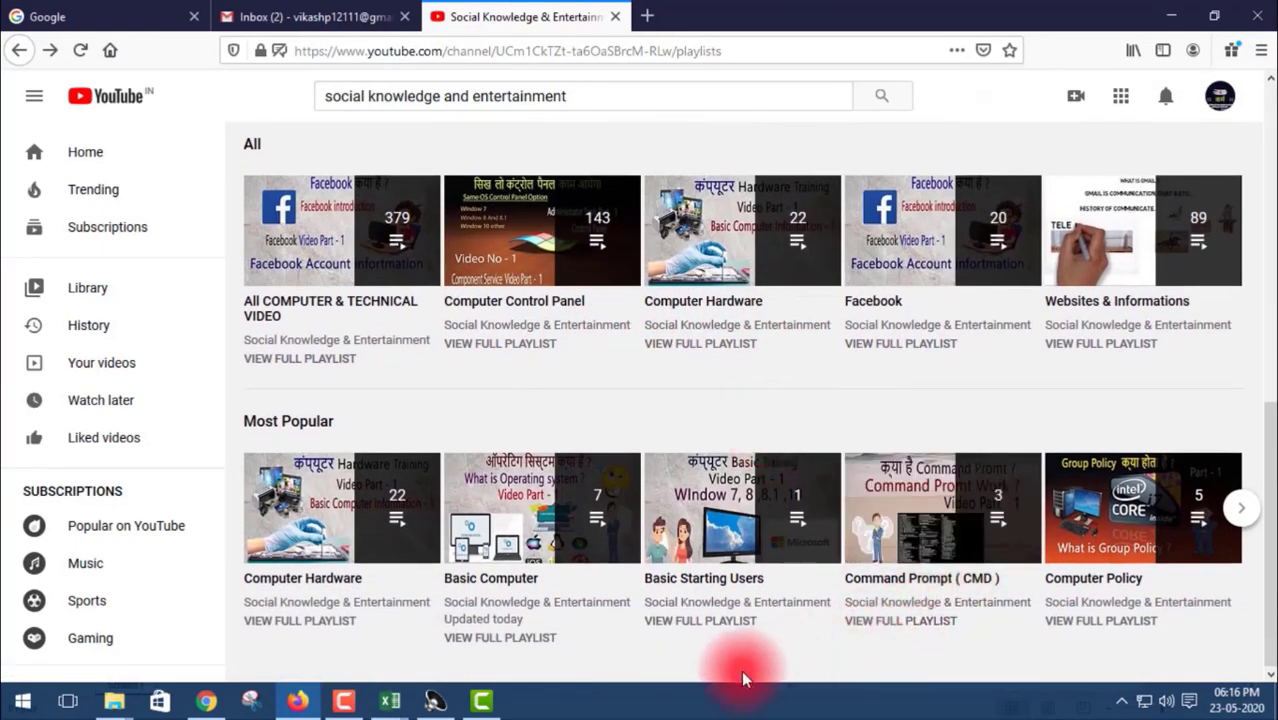
mouse_move(542, 340)
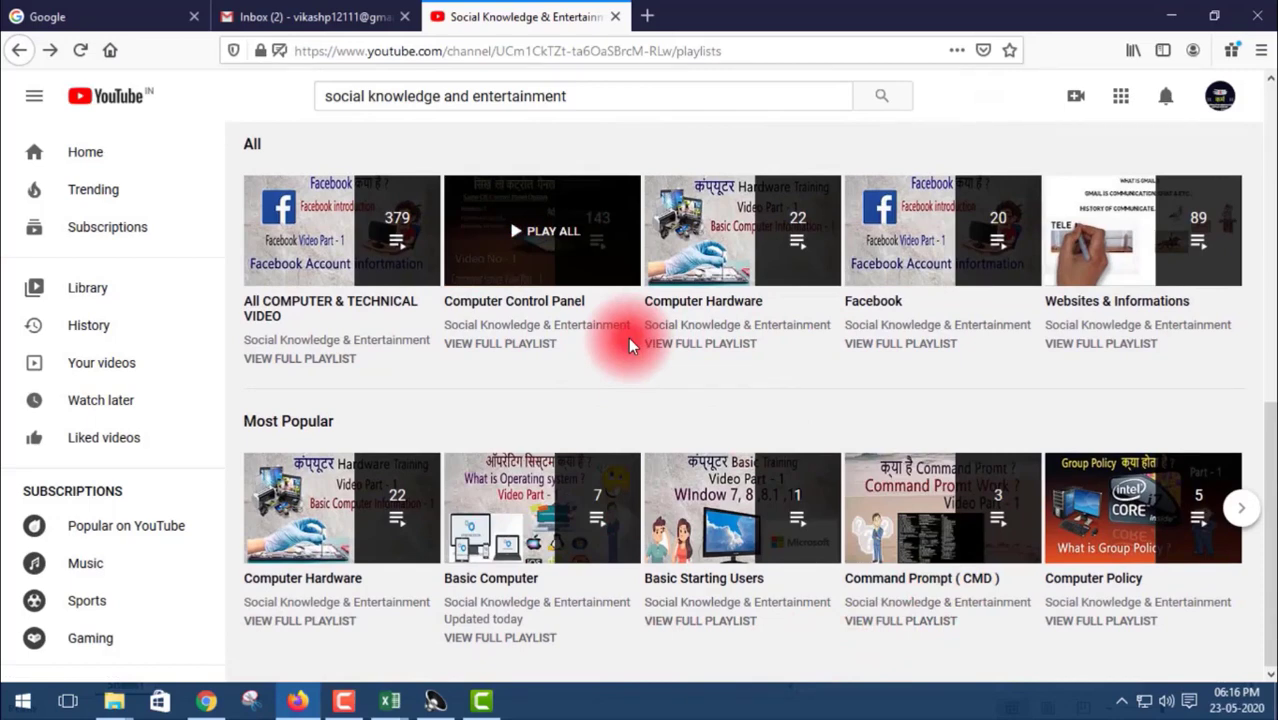
click(1146, 255)
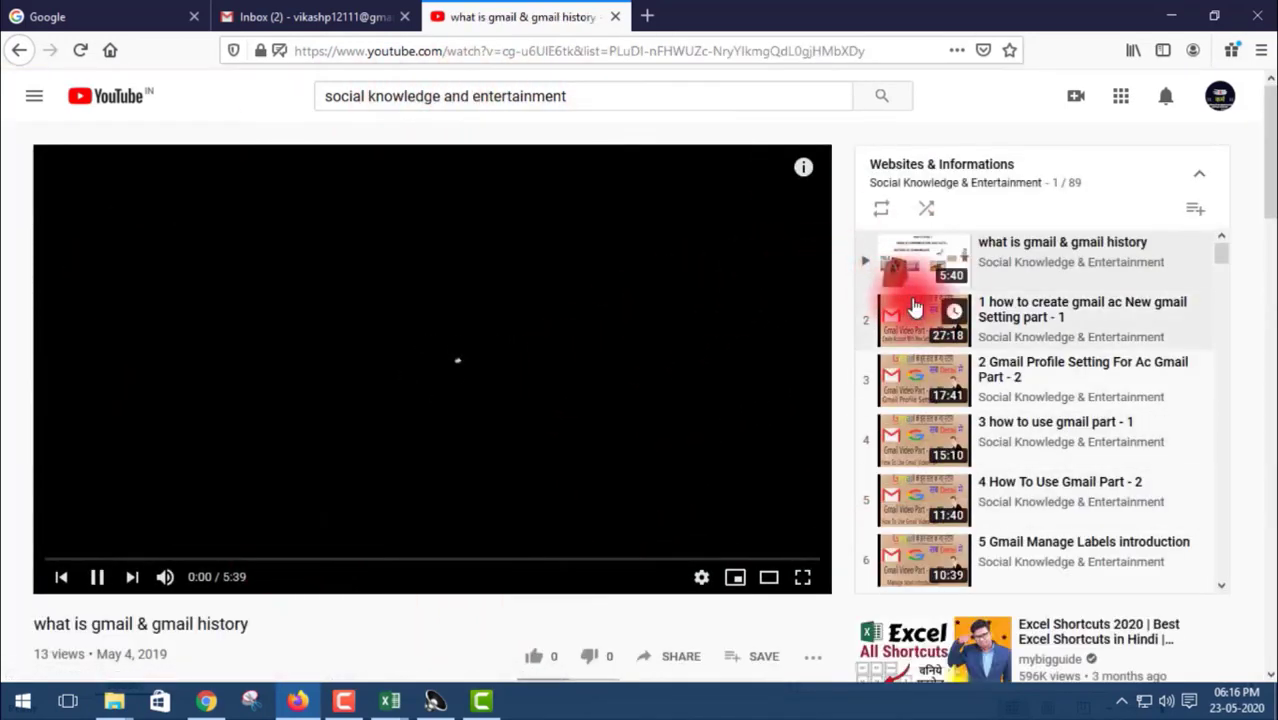
scroll(960, 325, down, 4)
scroll(966, 330, down, 3)
scroll(966, 345, down, 1)
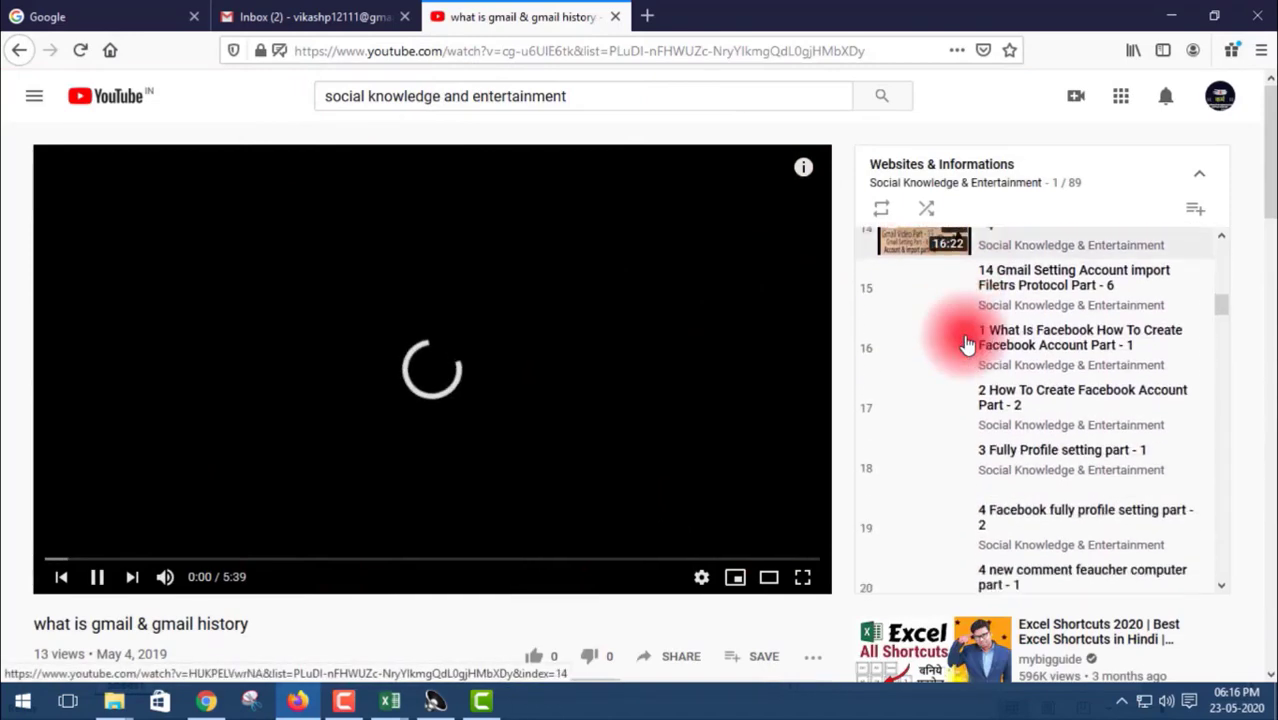
scroll(964, 338, down, 2)
scroll(964, 340, down, 2)
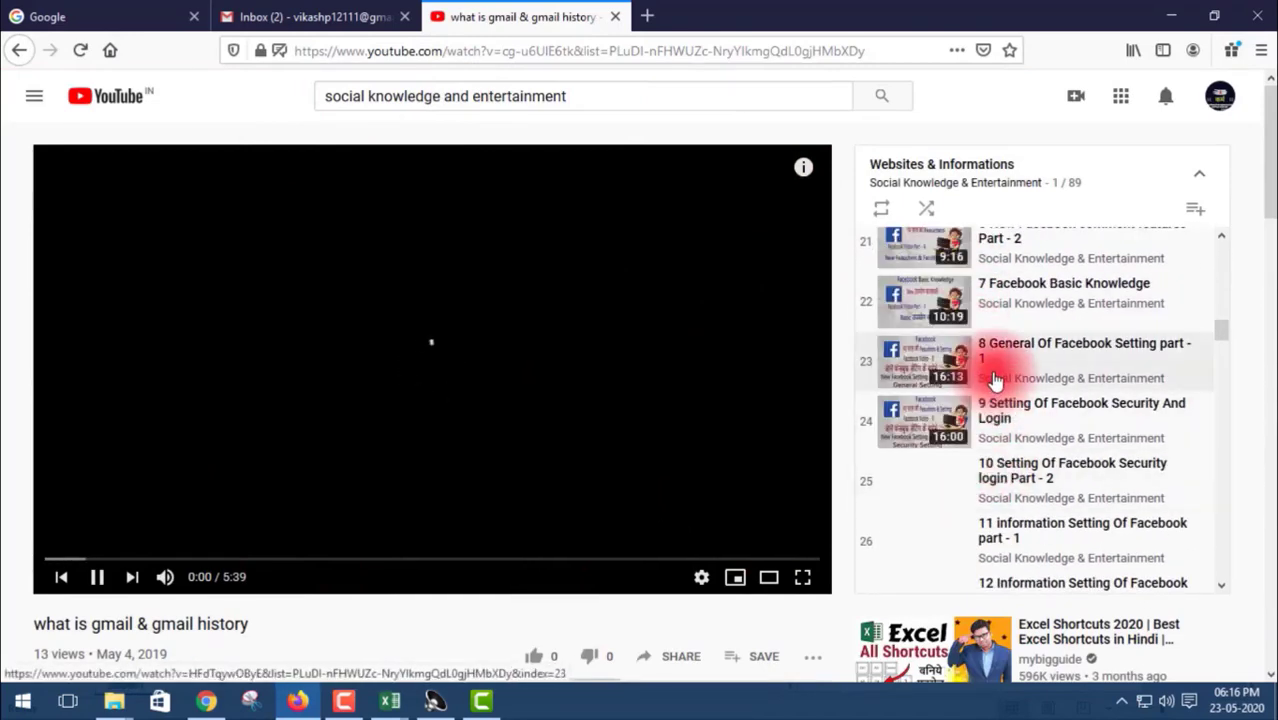
scroll(995, 378, down, 4)
scroll(993, 377, down, 4)
scroll(990, 377, down, 4)
scroll(988, 376, down, 1)
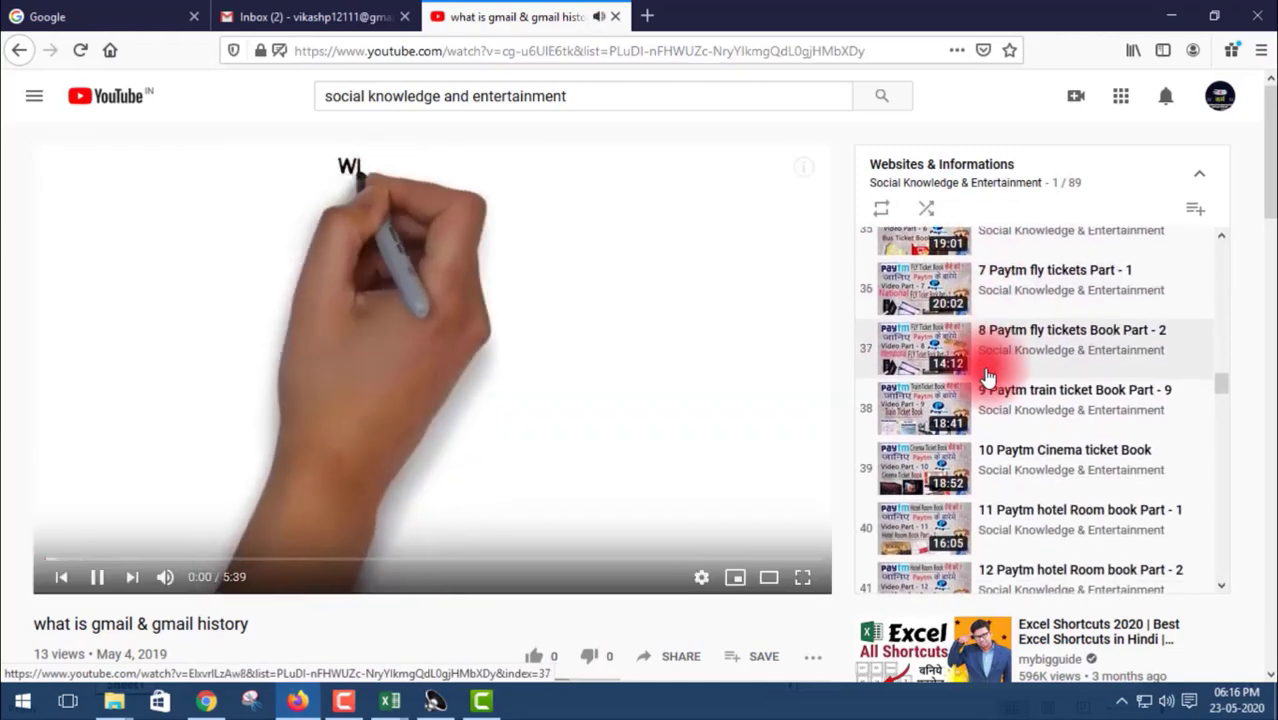
click(20, 50)
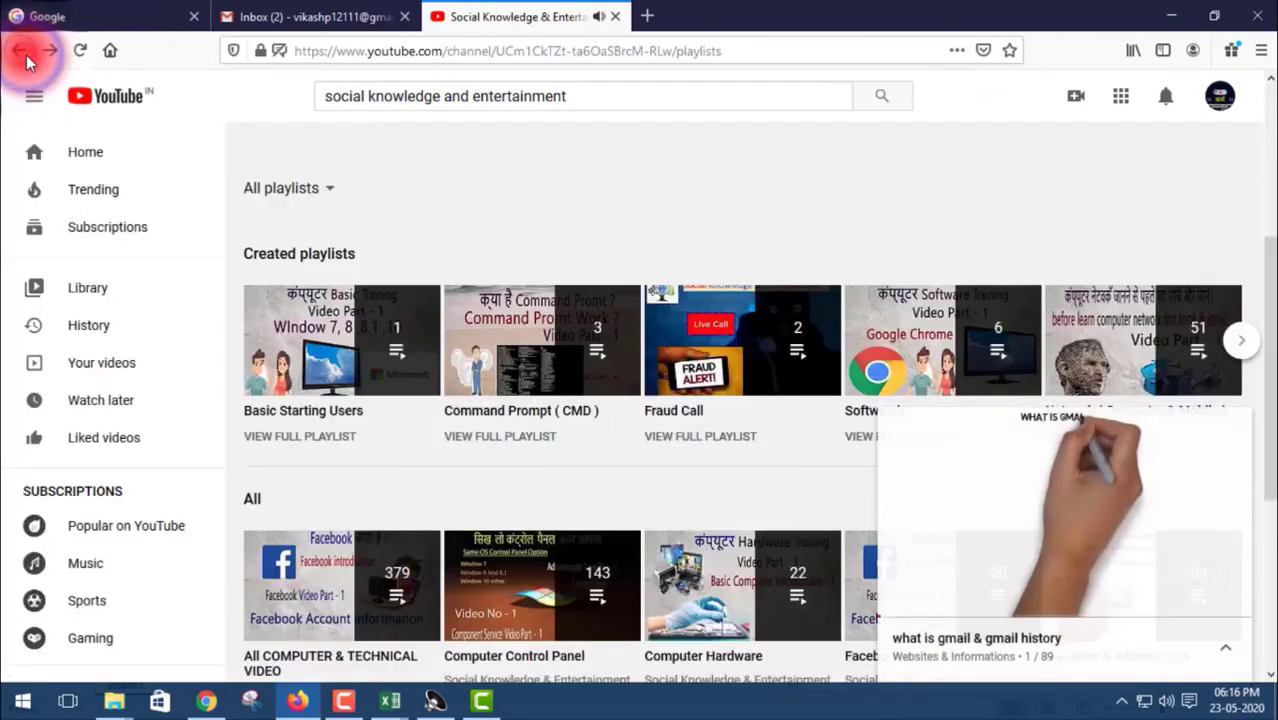
mouse_move(1064, 520)
click(1235, 440)
mouse_move(1143, 340)
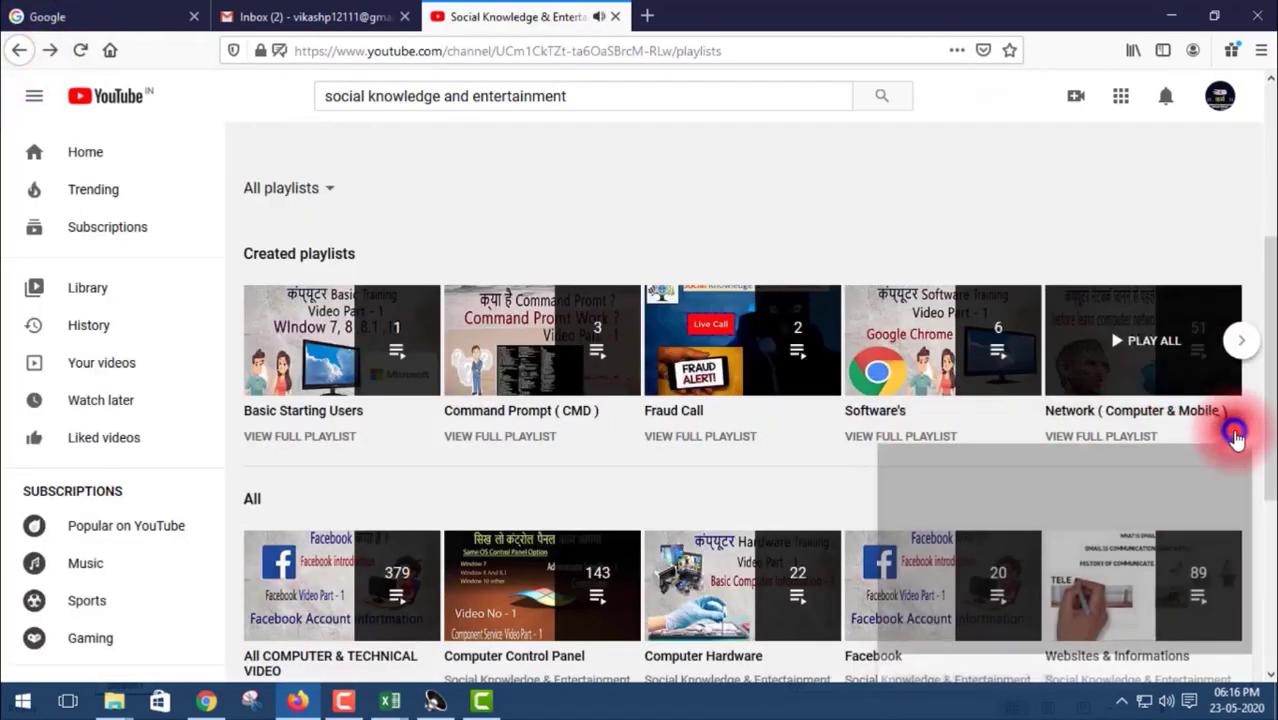
scroll(520, 392, down, 3)
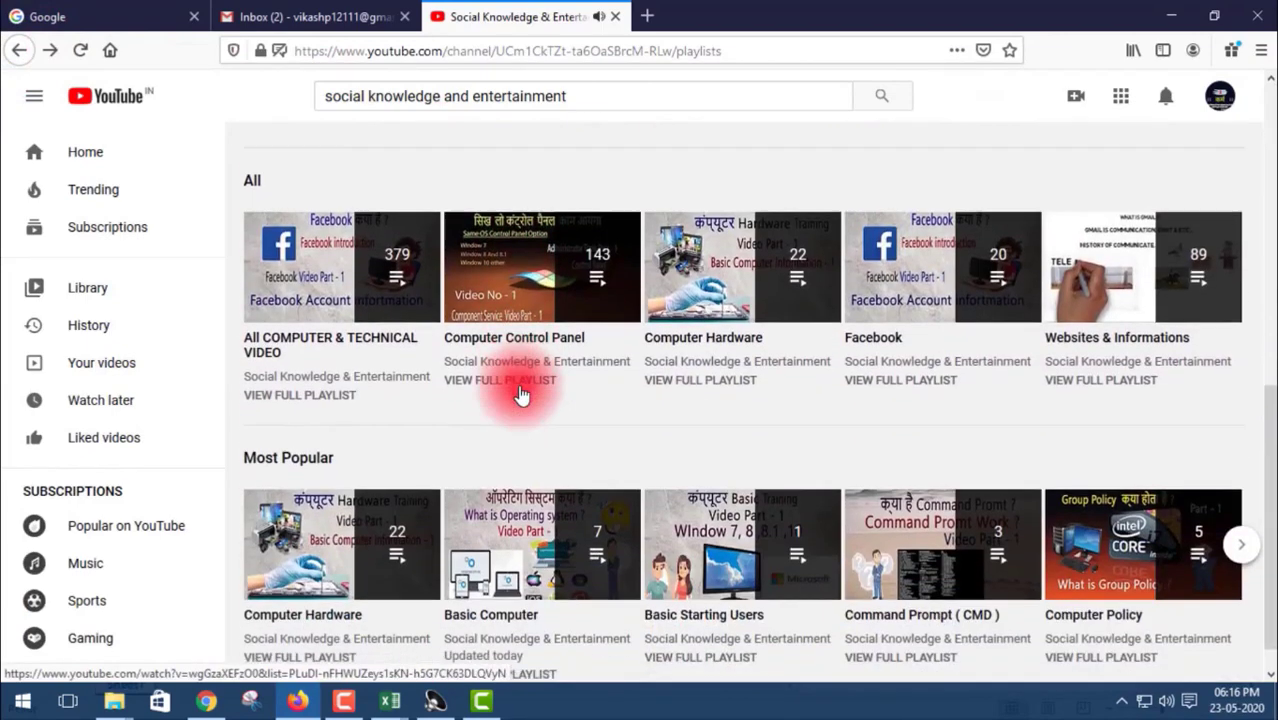
scroll(855, 410, down, 1)
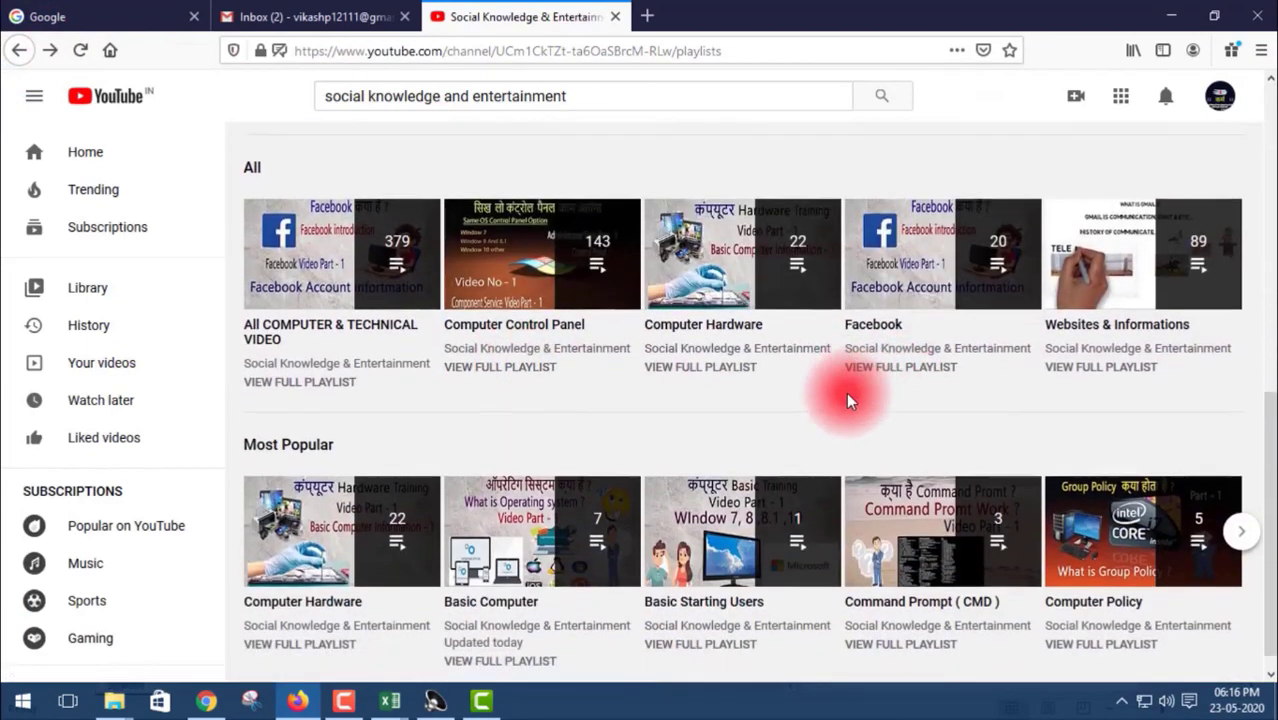
mouse_move(542, 544)
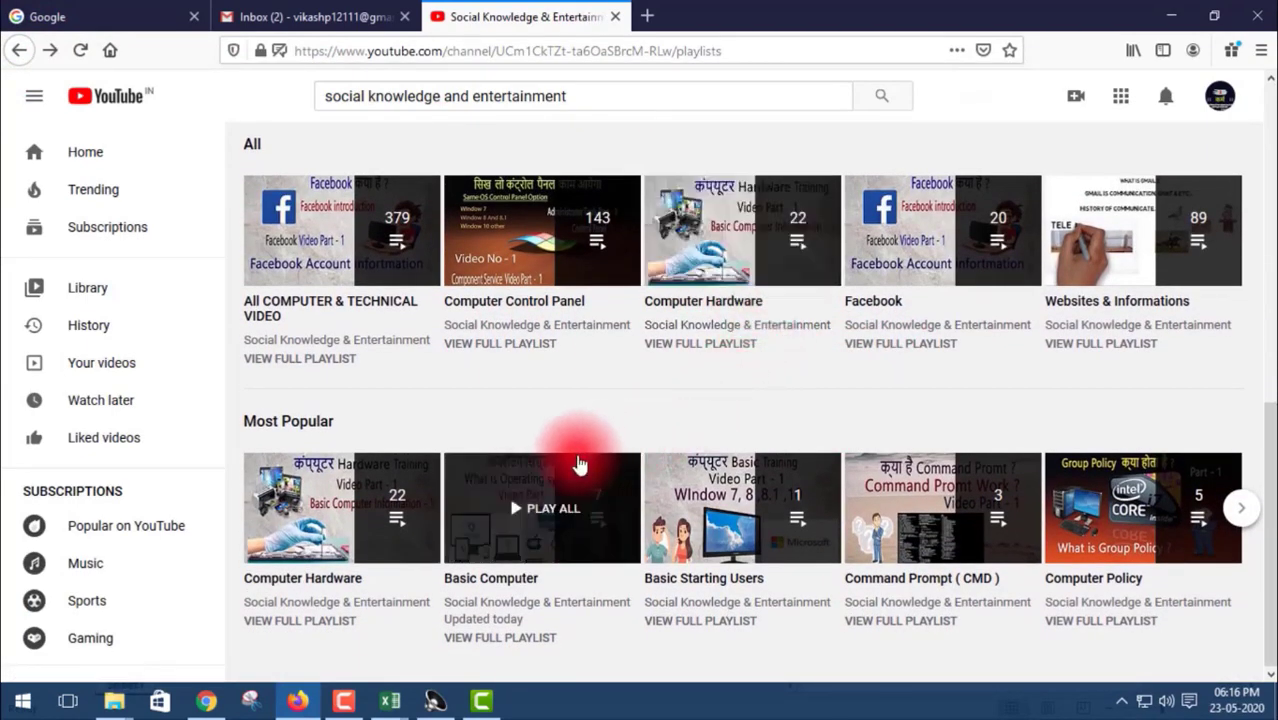
scroll(510, 368, up, 1)
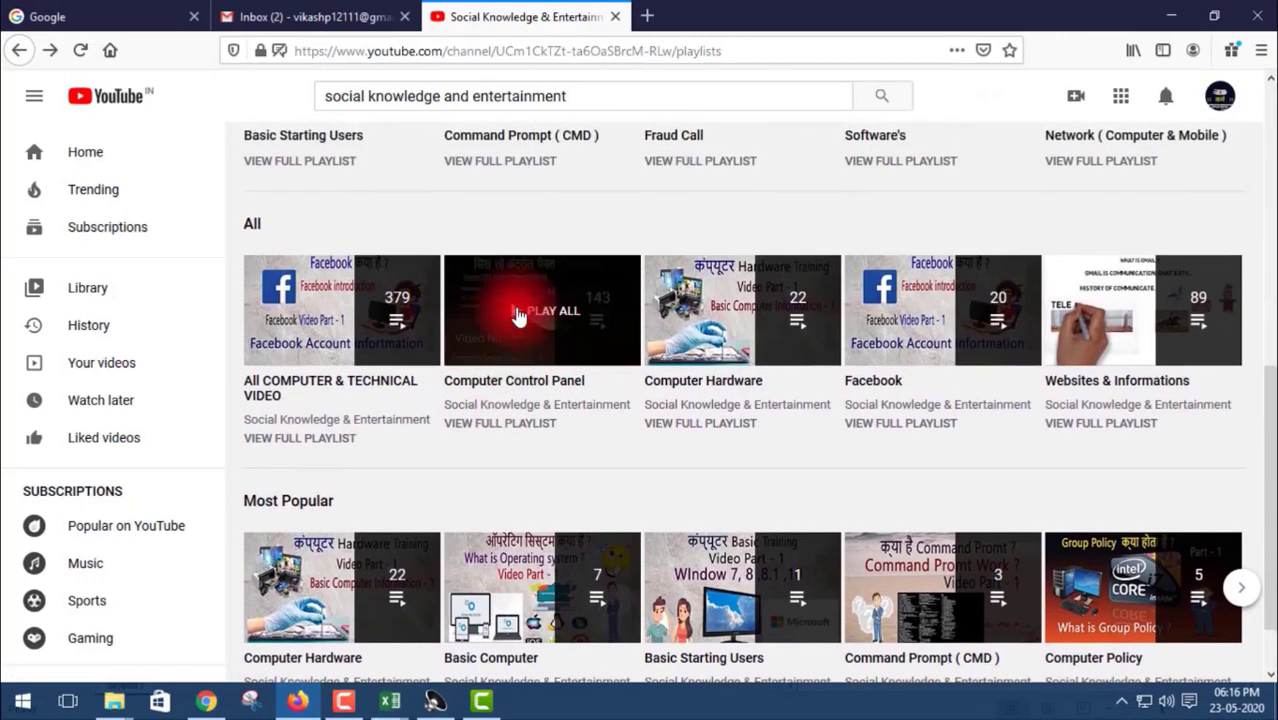
click(537, 383)
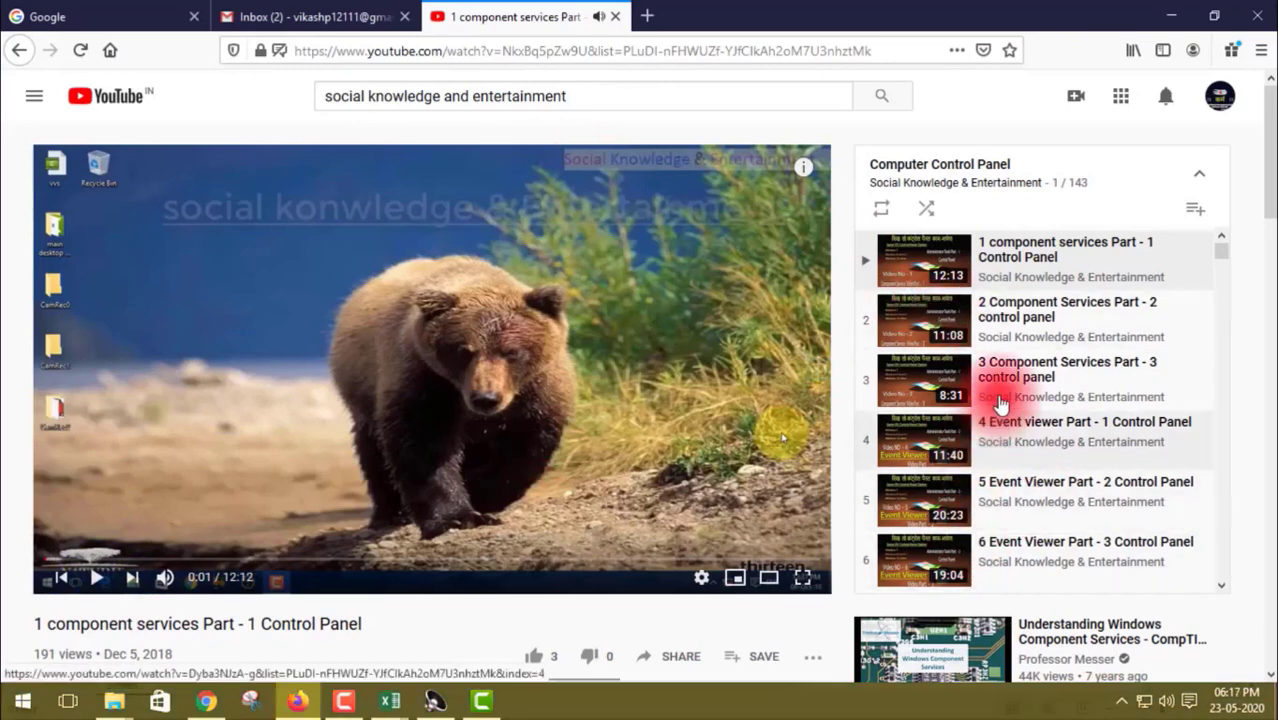
scroll(990, 370, down, 2)
scroll(995, 368, down, 2)
scroll(1000, 365, down, 3)
scroll(1000, 365, down, 3)
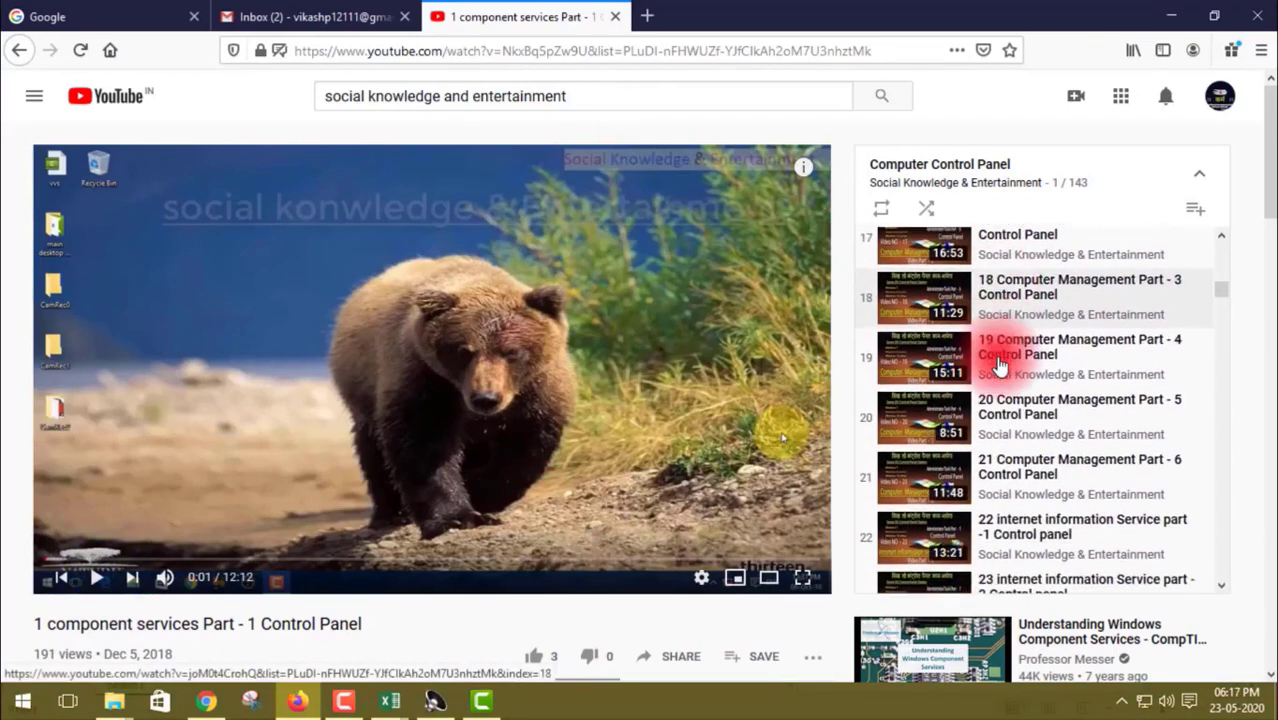
scroll(993, 357, down, 2)
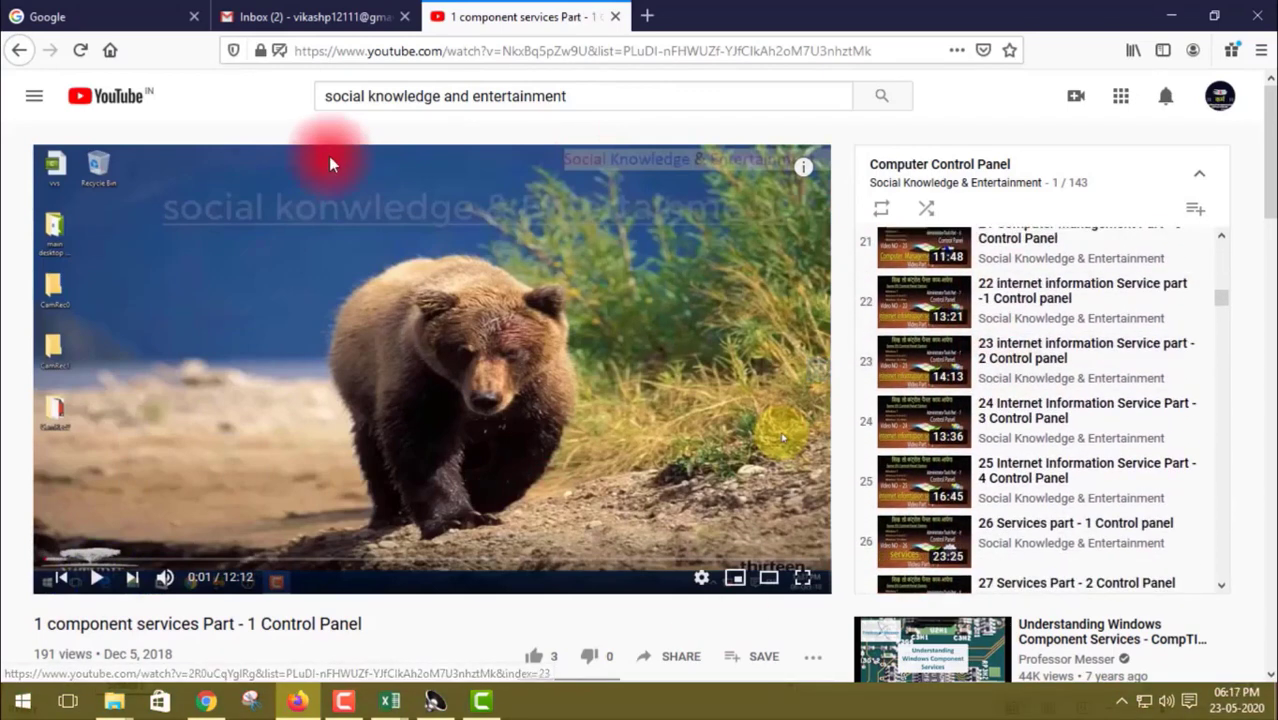
click(14, 62)
click(1233, 437)
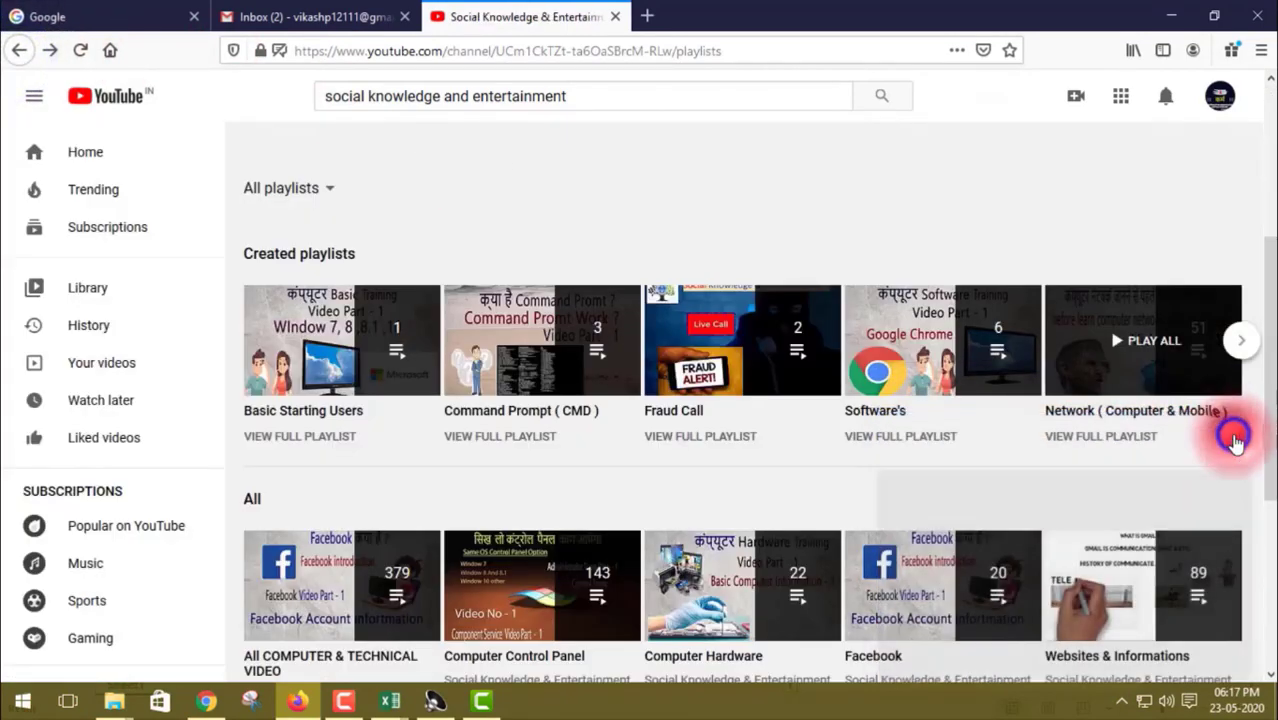
scroll(665, 484, down, 3)
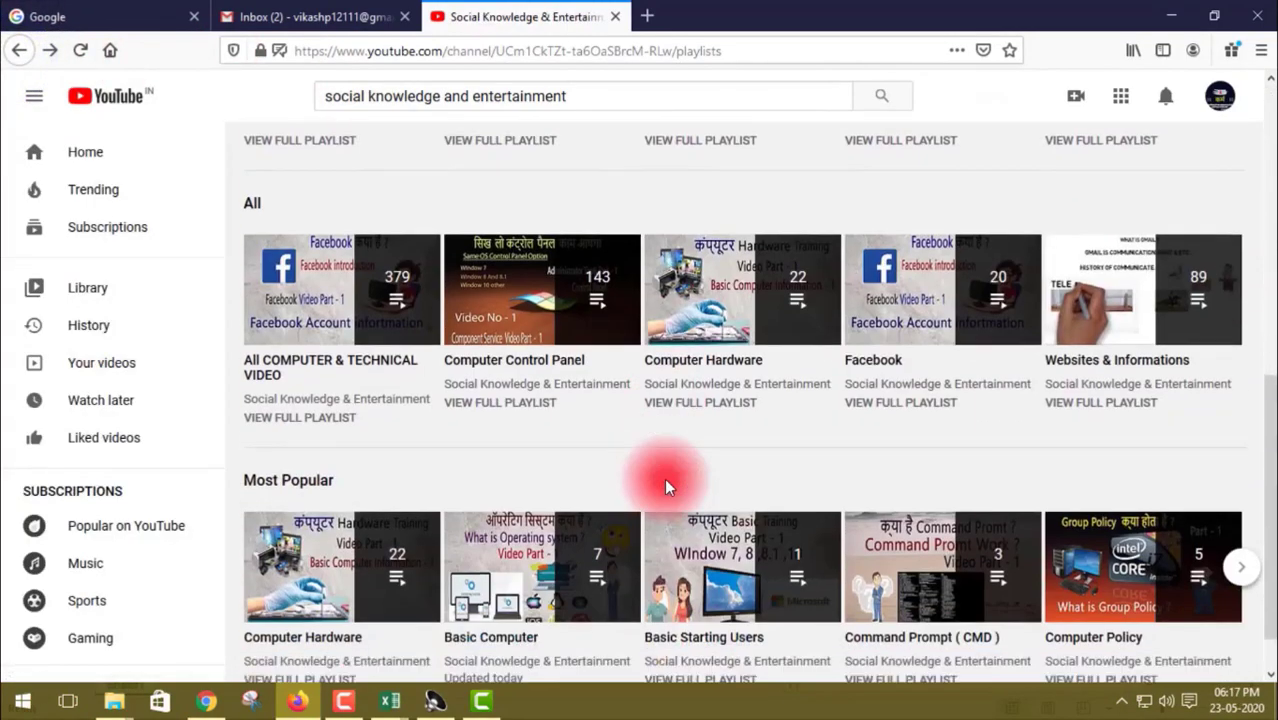
scroll(664, 478, down, 1)
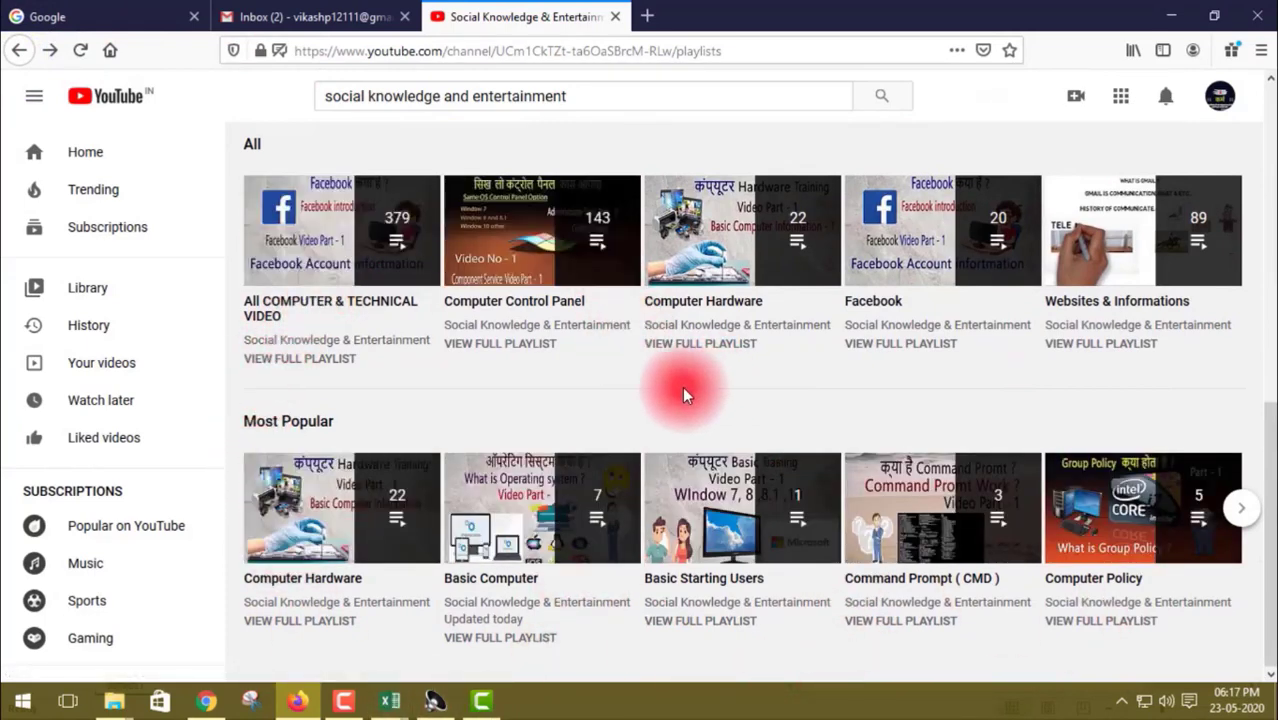
scroll(755, 545, up, 3)
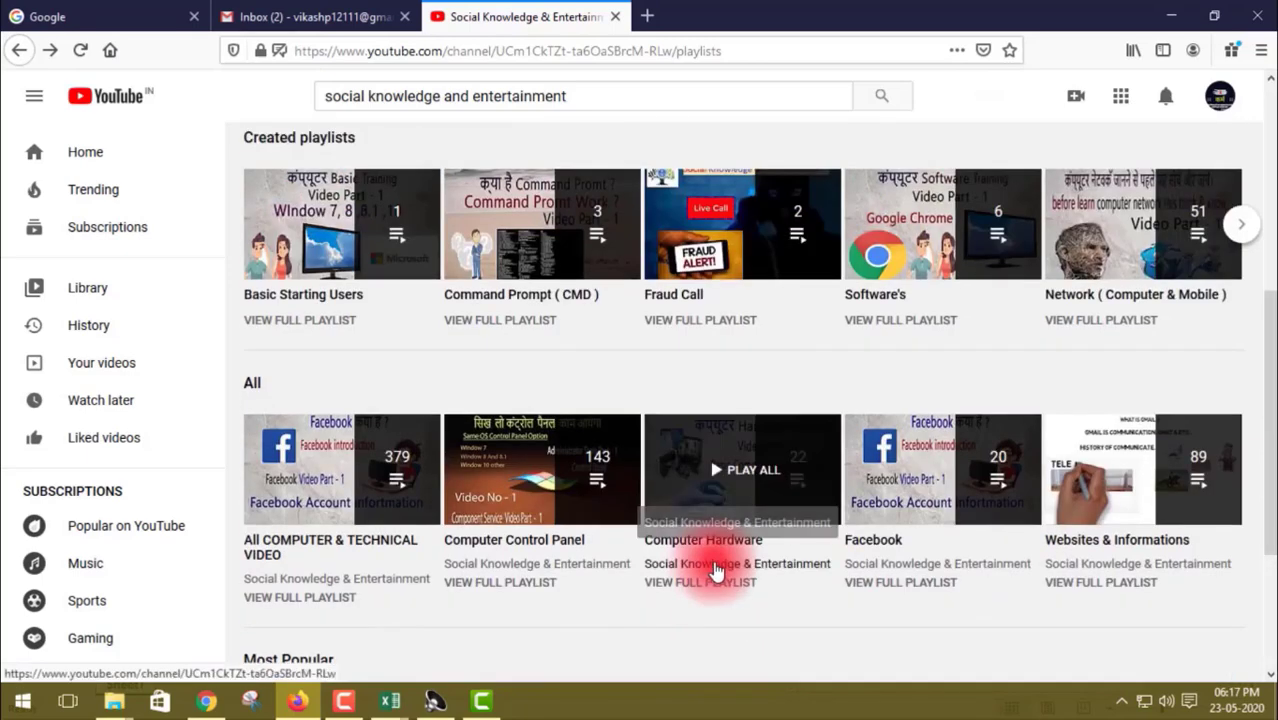
click(1113, 249)
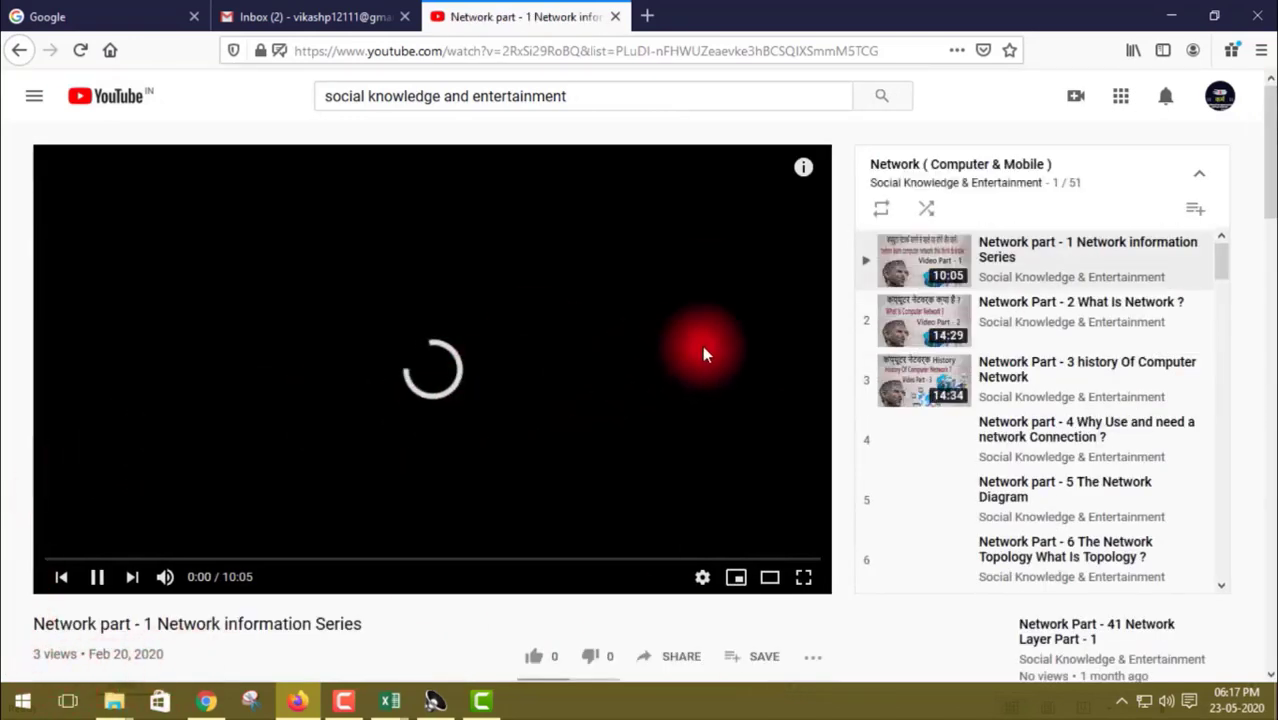
scroll(1000, 400, down, 2)
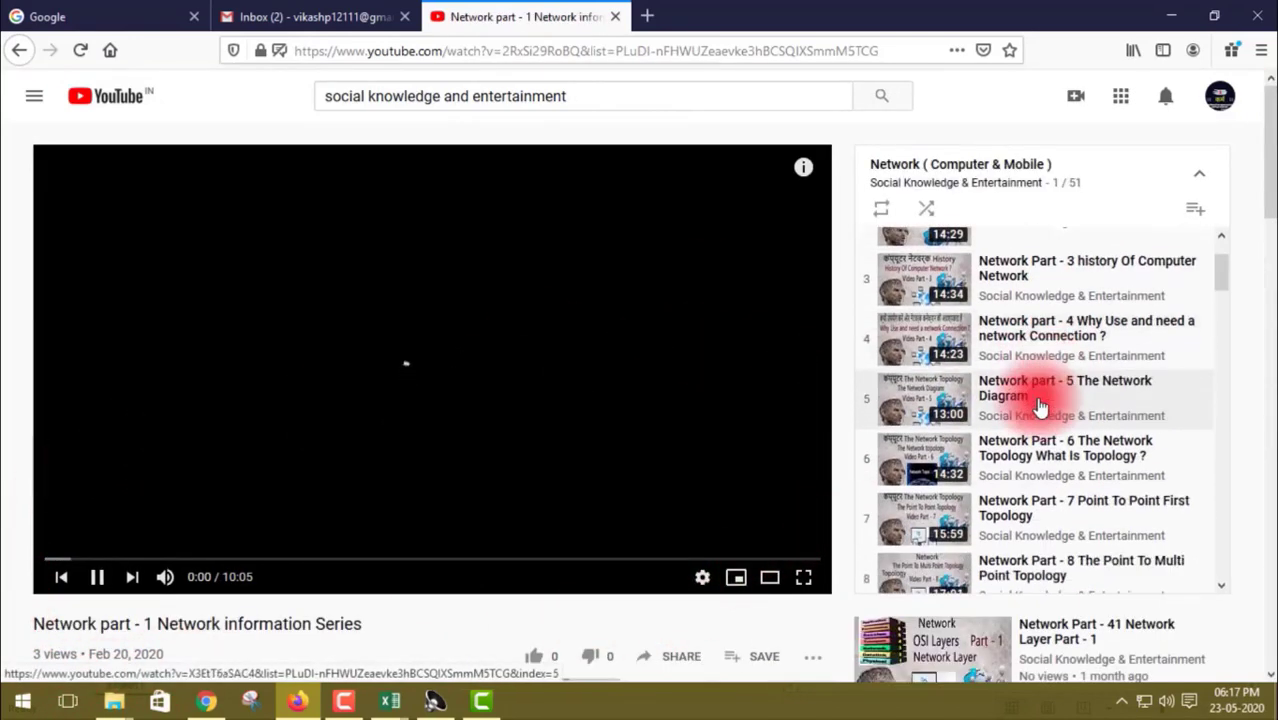
scroll(970, 400, down, 3)
click(97, 577)
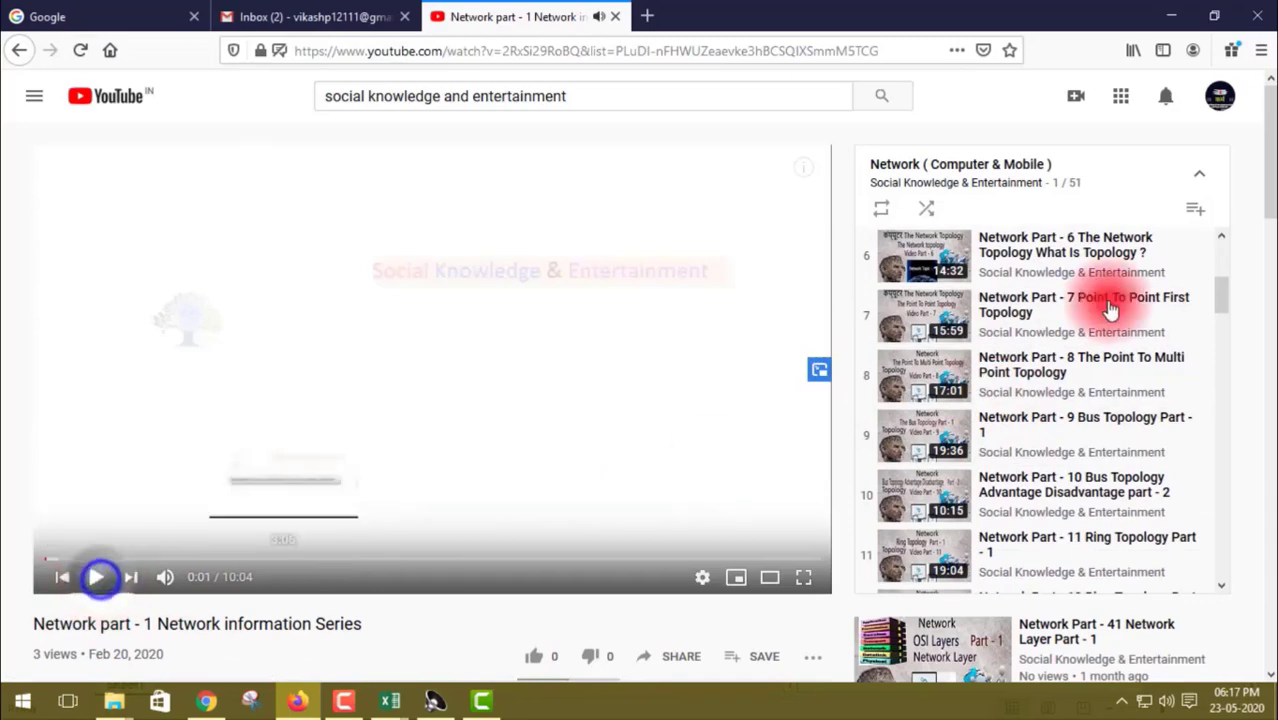
scroll(1090, 375, down, 3)
scroll(1097, 377, down, 1)
scroll(1097, 377, down, 2)
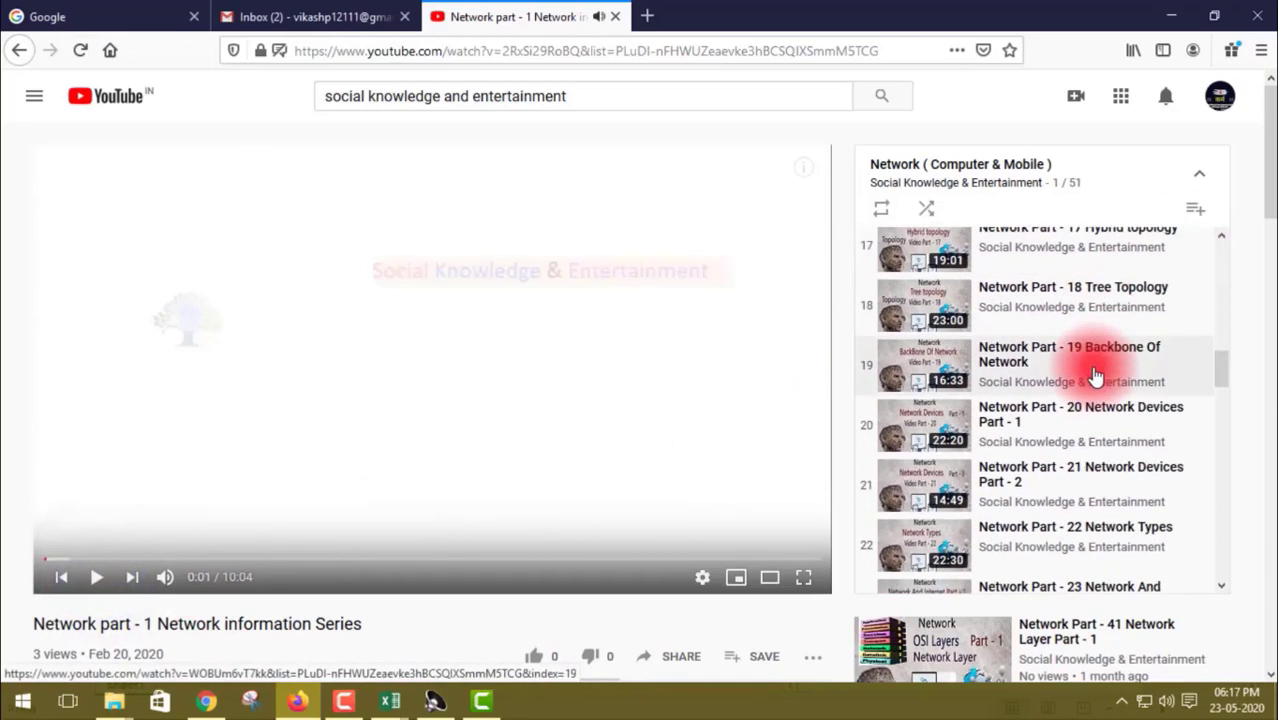
scroll(1097, 377, down, 2)
scroll(1095, 376, down, 2)
scroll(1096, 375, up, 6)
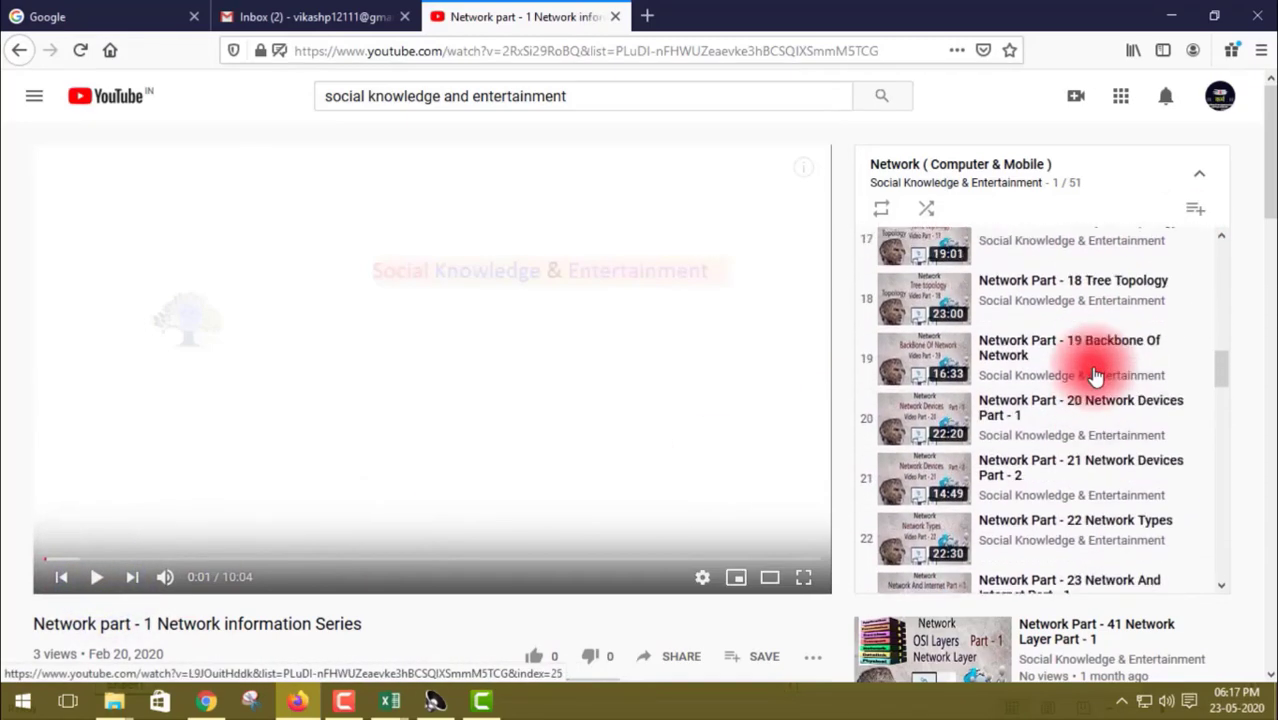
scroll(1096, 375, up, 3)
scroll(1096, 375, up, 5)
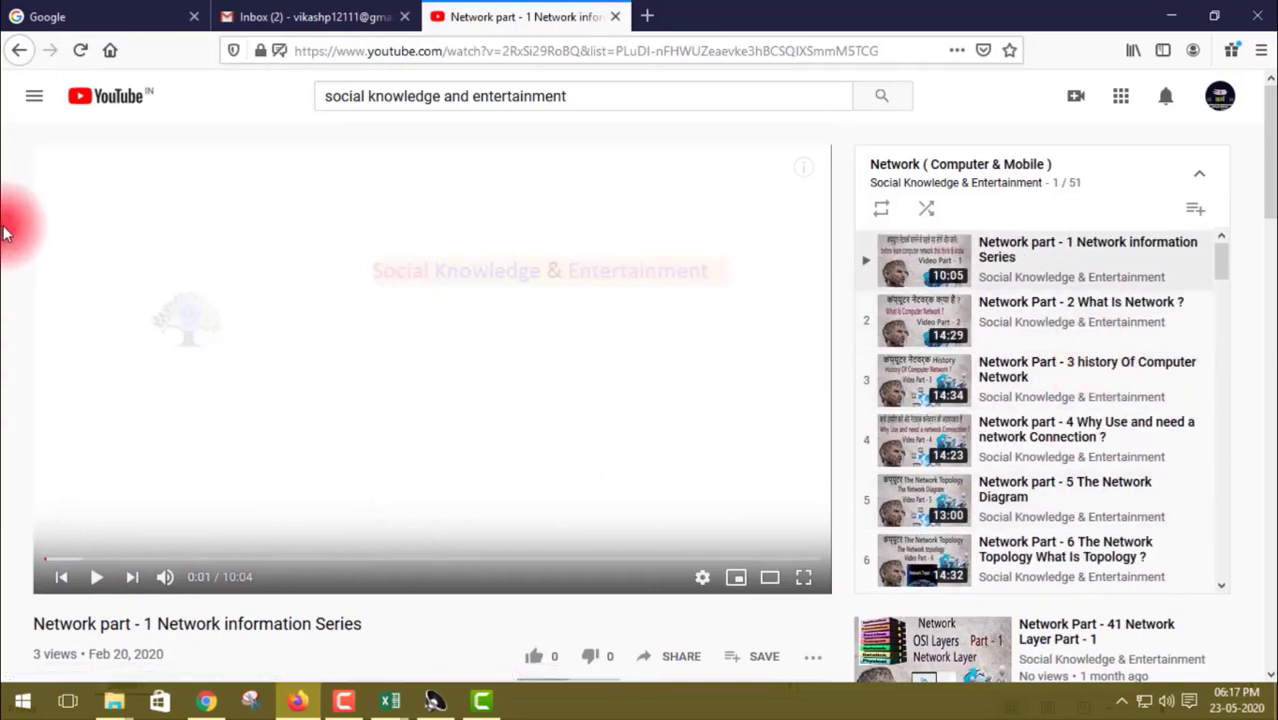
click(24, 52)
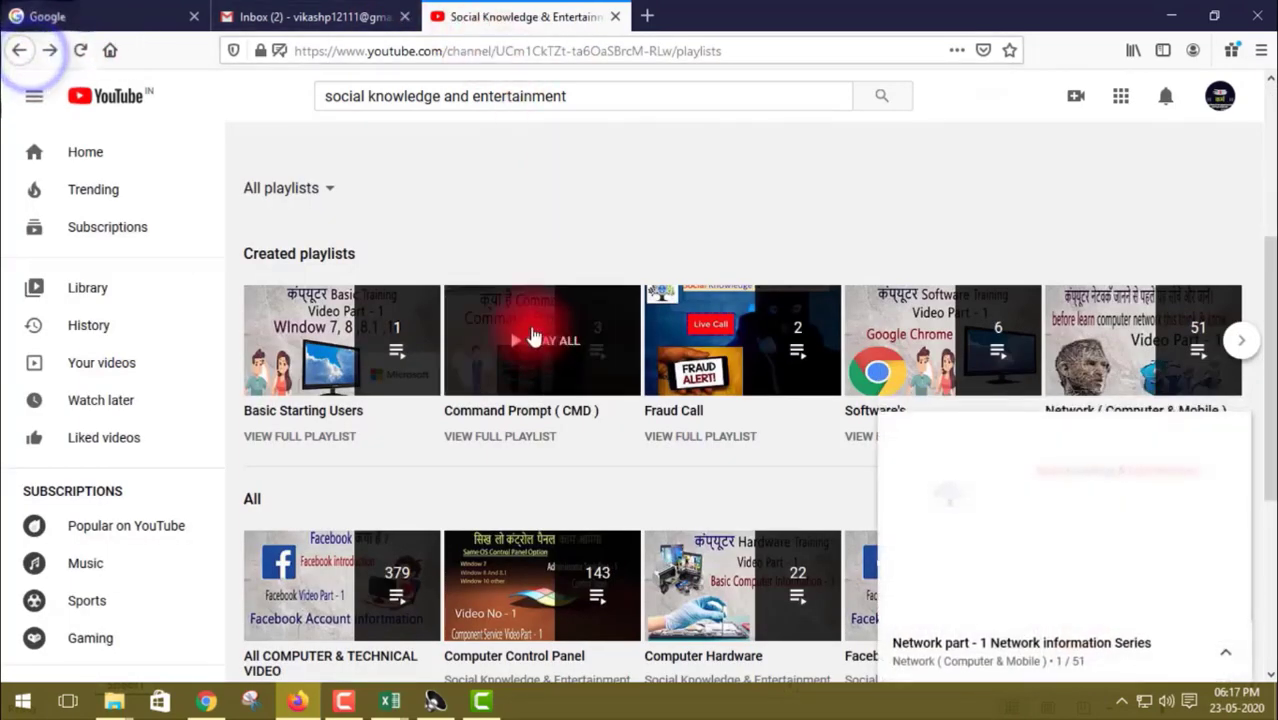
click(1236, 438)
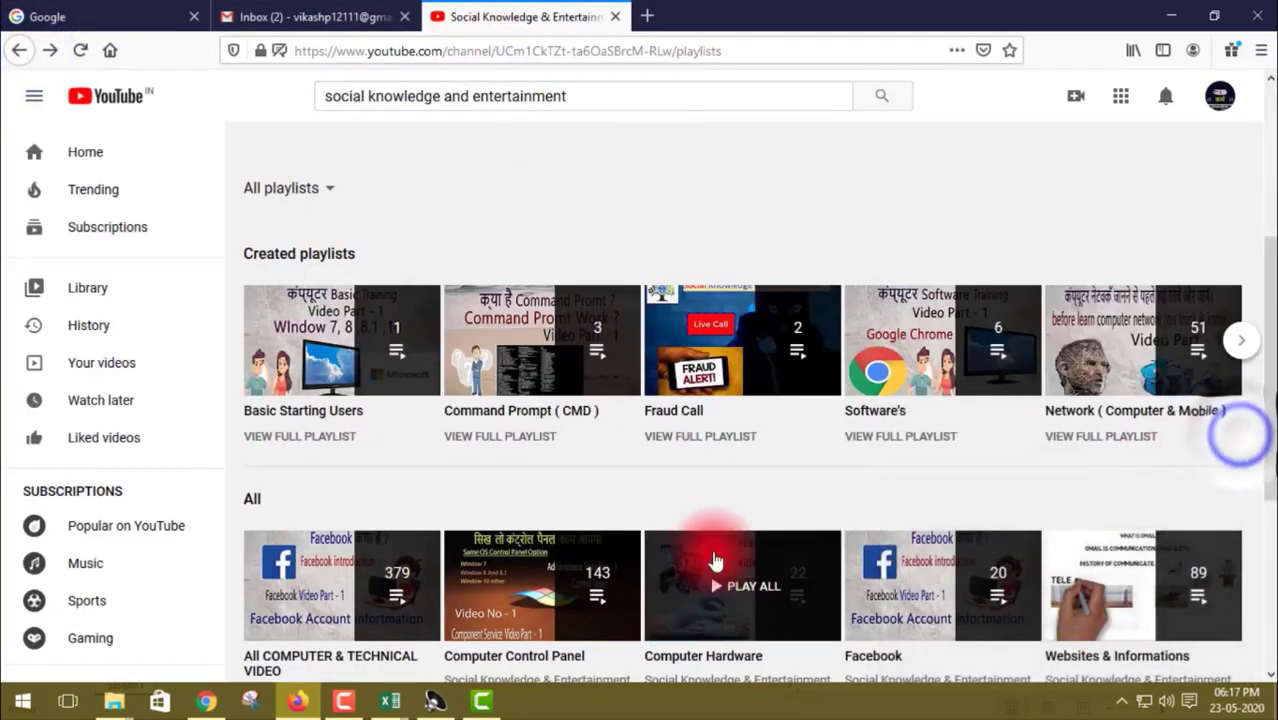
scroll(508, 514, down, 3)
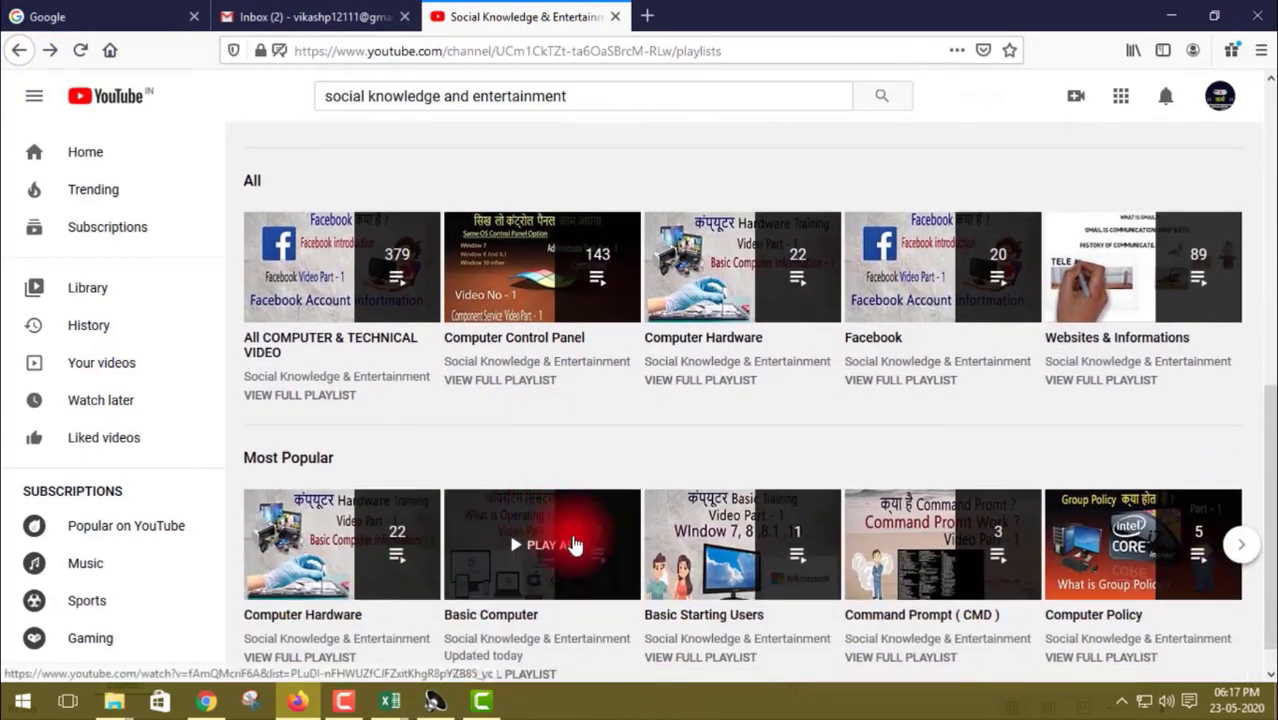
click(343, 560)
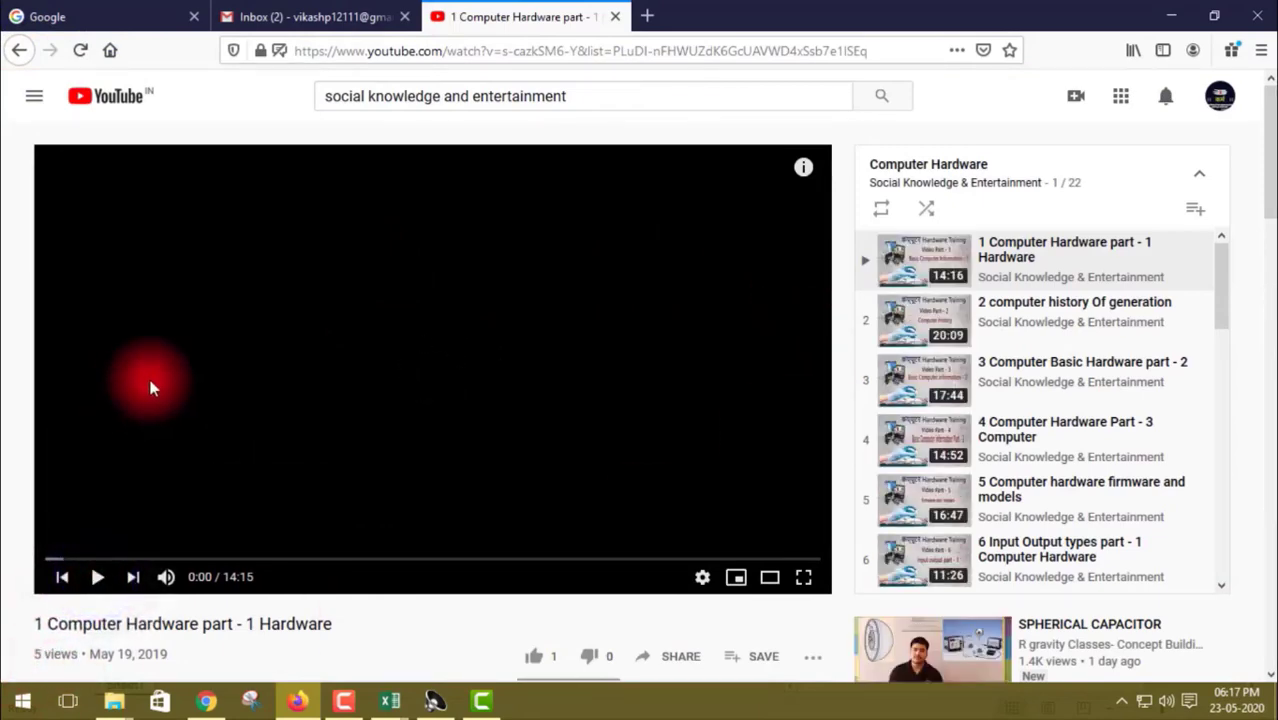
scroll(960, 420, down, 1)
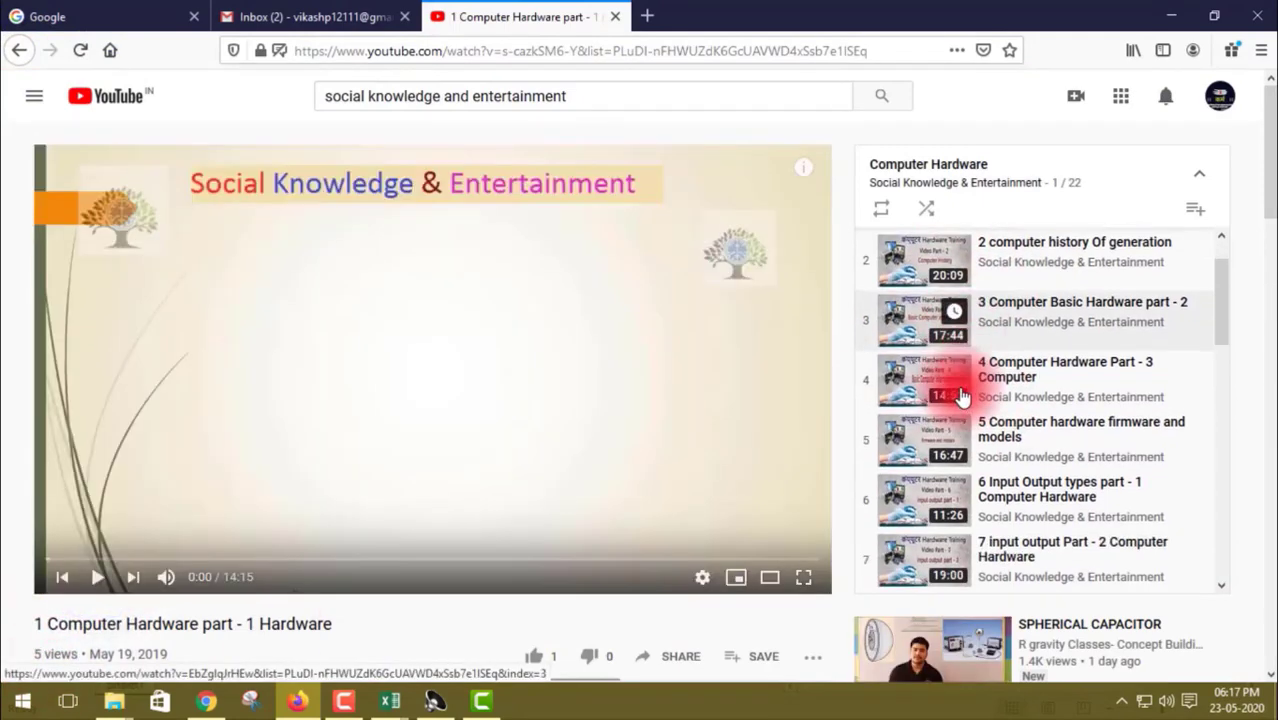
scroll(955, 400, down, 4)
scroll(955, 398, down, 3)
scroll(955, 398, down, 2)
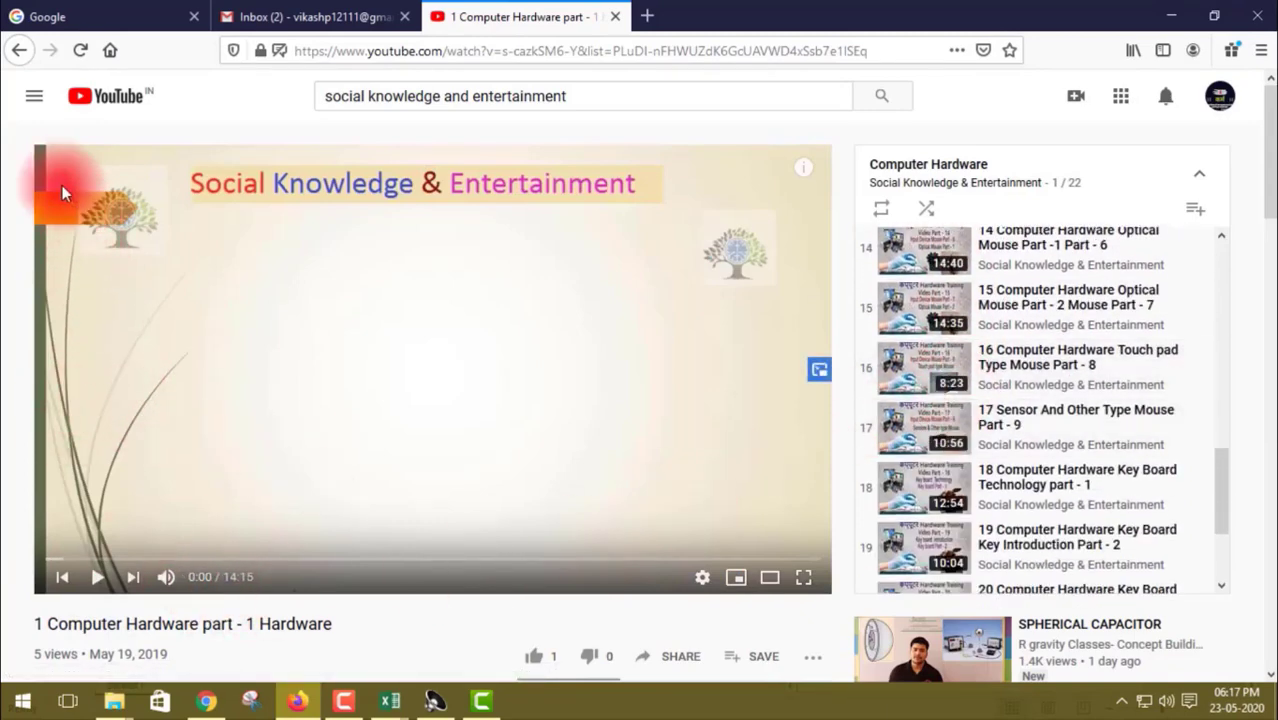
click(19, 52)
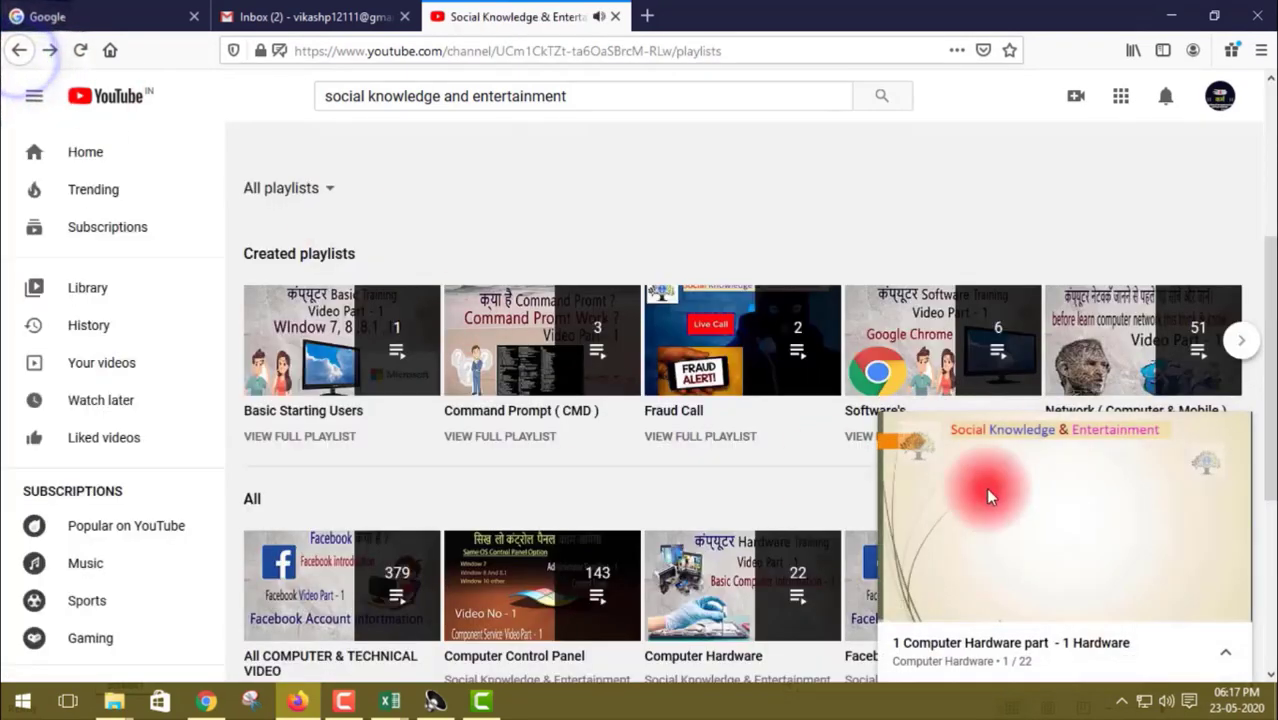
click(1226, 433)
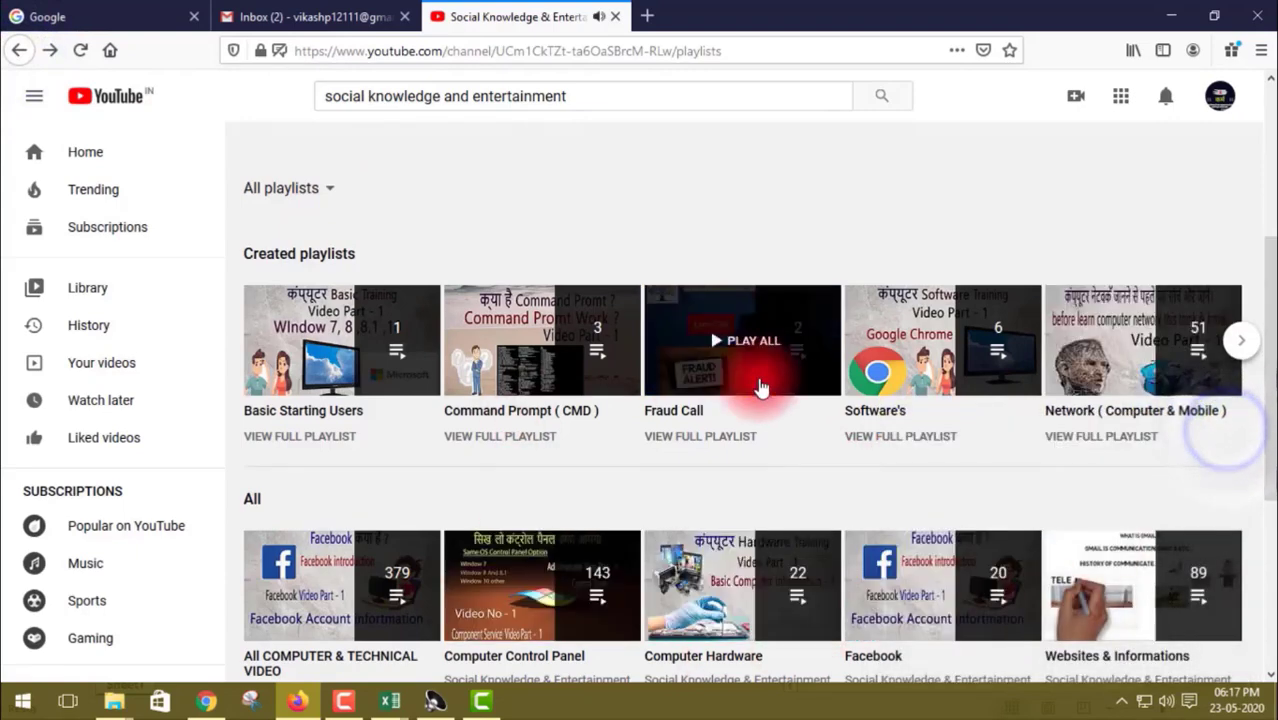